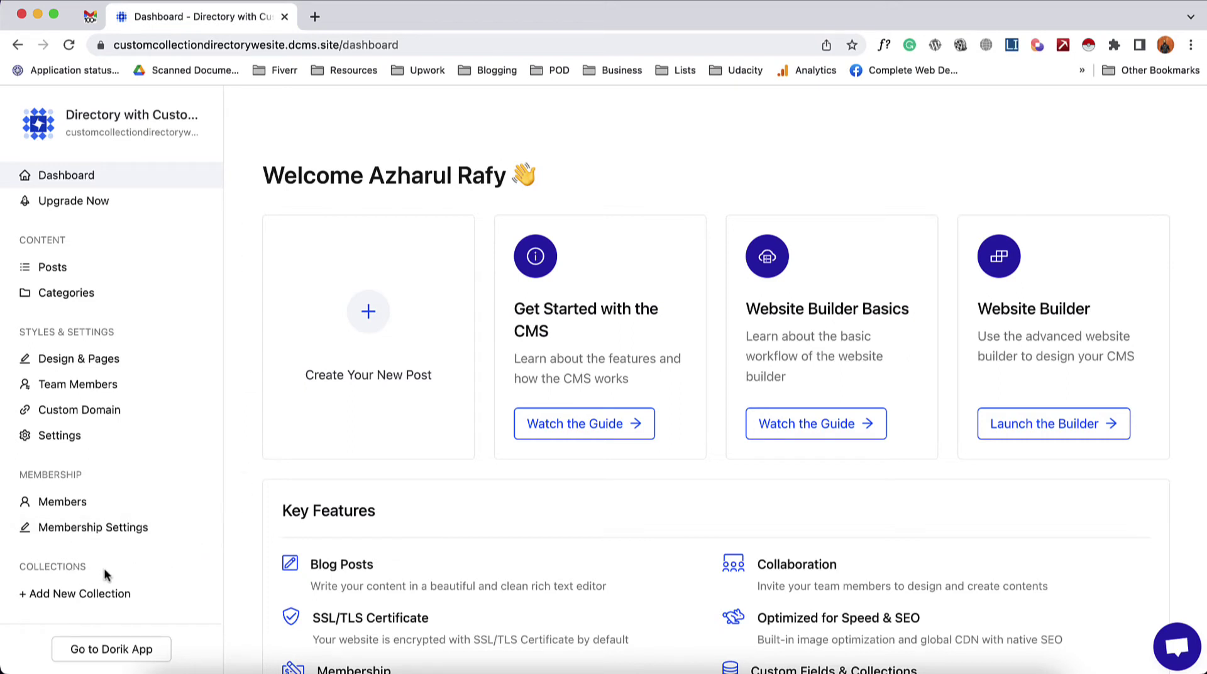
- Begin a new collection and leave its Collection Type set to None
{"action": "left_click", "coordinate": [95, 602]}
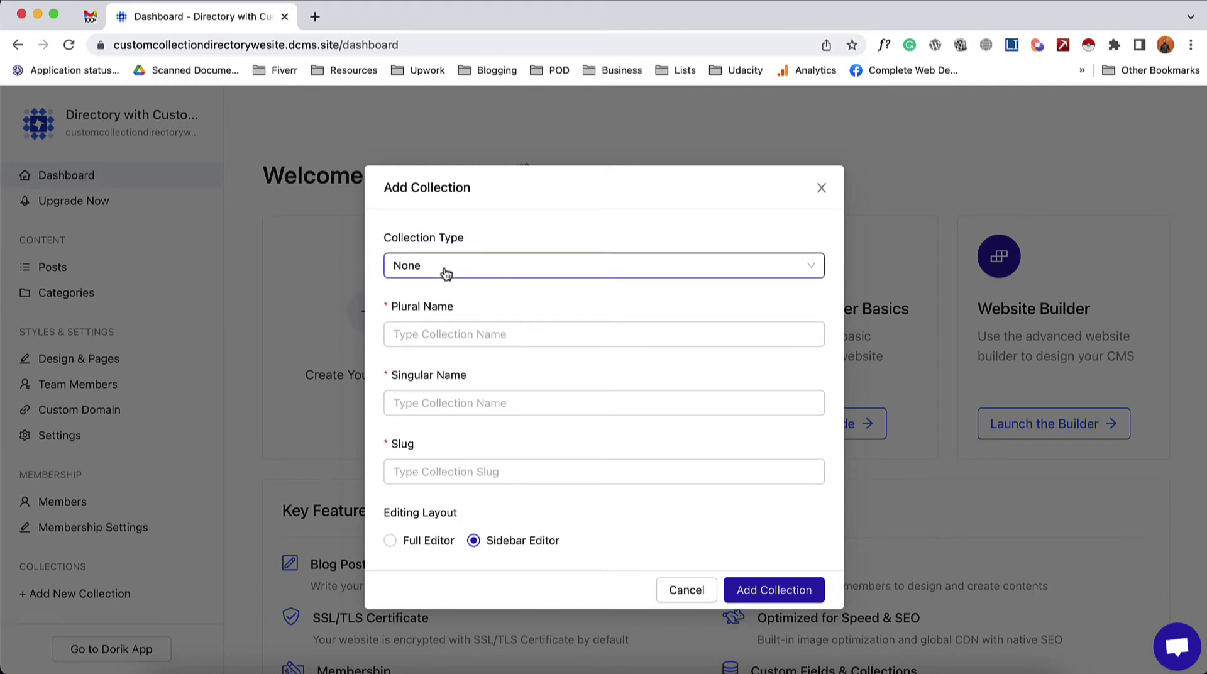
{"action": "left_click", "coordinate": [453, 272]}
{"action": "scroll", "coordinate": [476, 412], "scroll_direction": "down", "scroll_amount": 2}
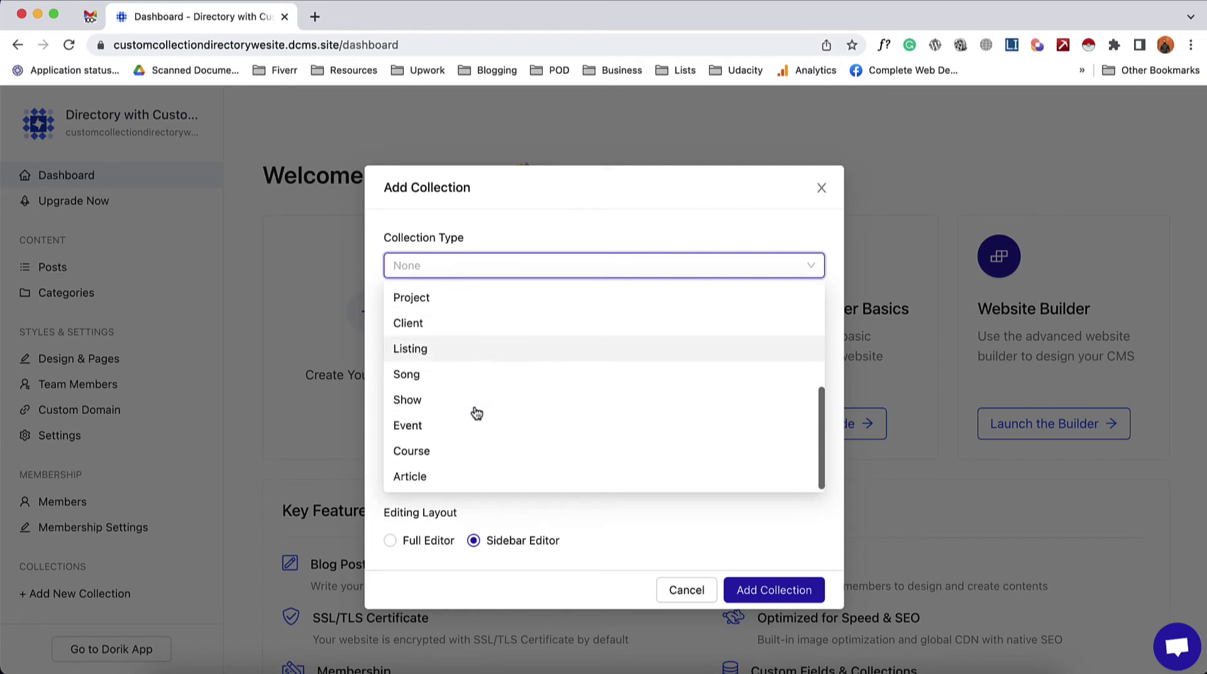
{"action": "scroll", "coordinate": [482, 340], "scroll_direction": "up", "scroll_amount": 2}
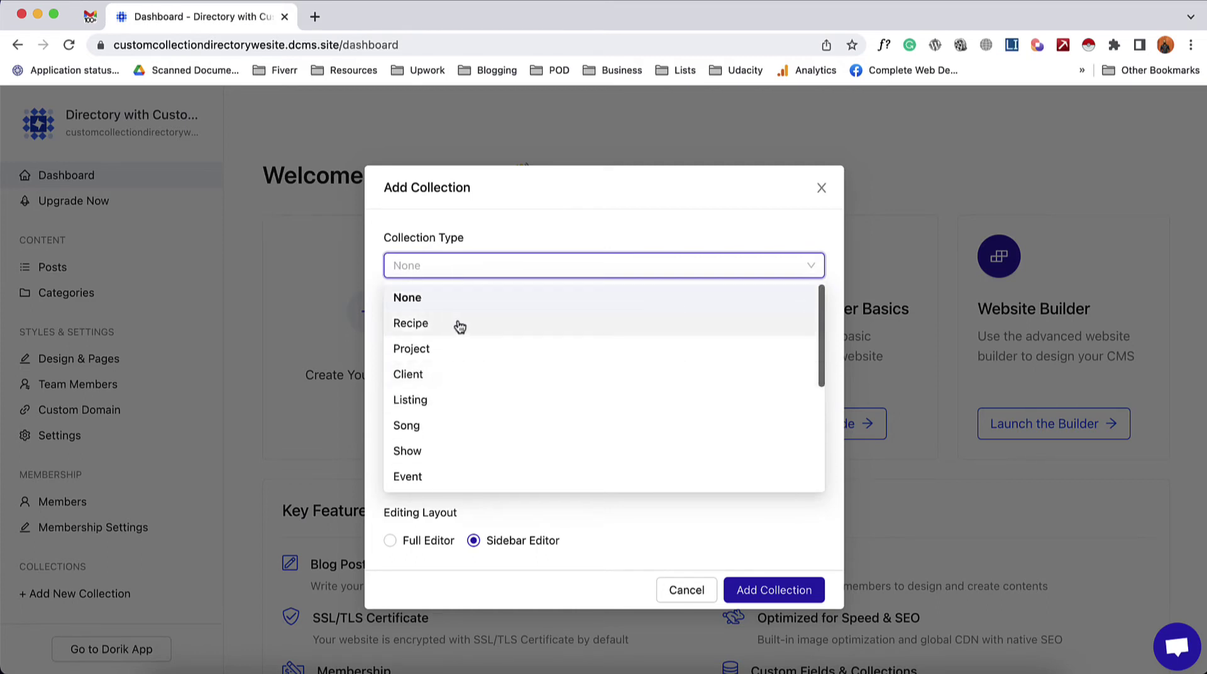
{"action": "scroll", "coordinate": [470, 428], "scroll_direction": "down", "scroll_amount": 2}
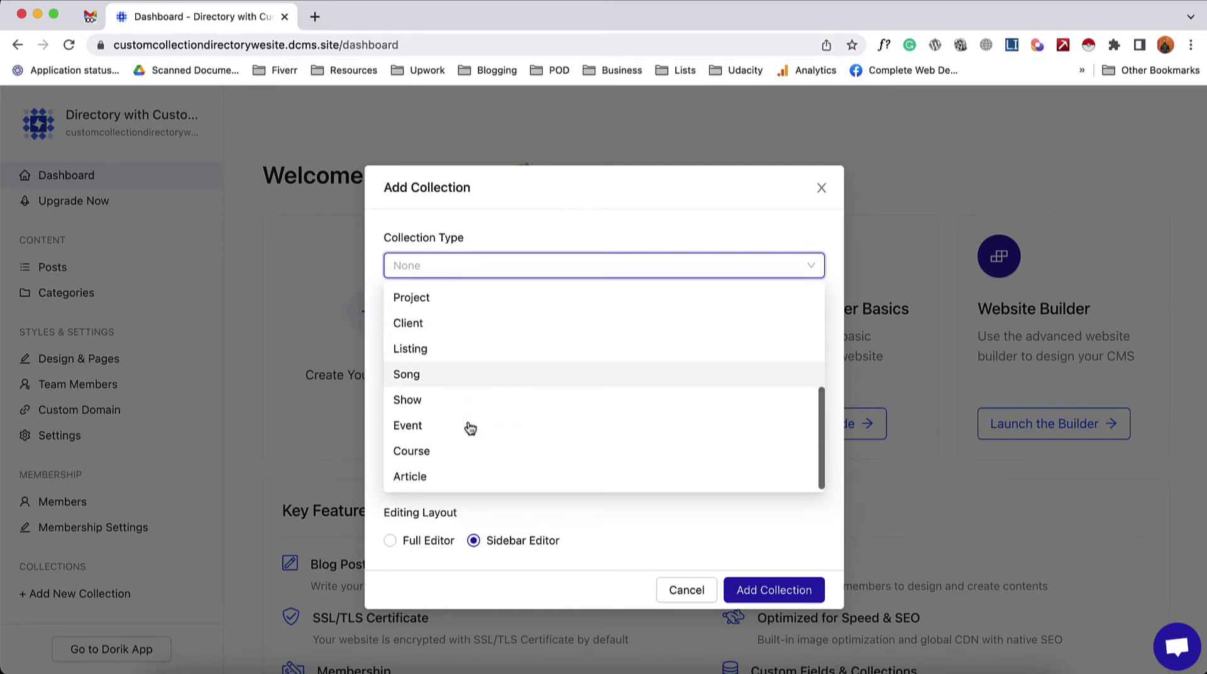
{"action": "scroll", "coordinate": [470, 428], "scroll_direction": "up", "scroll_amount": 2}
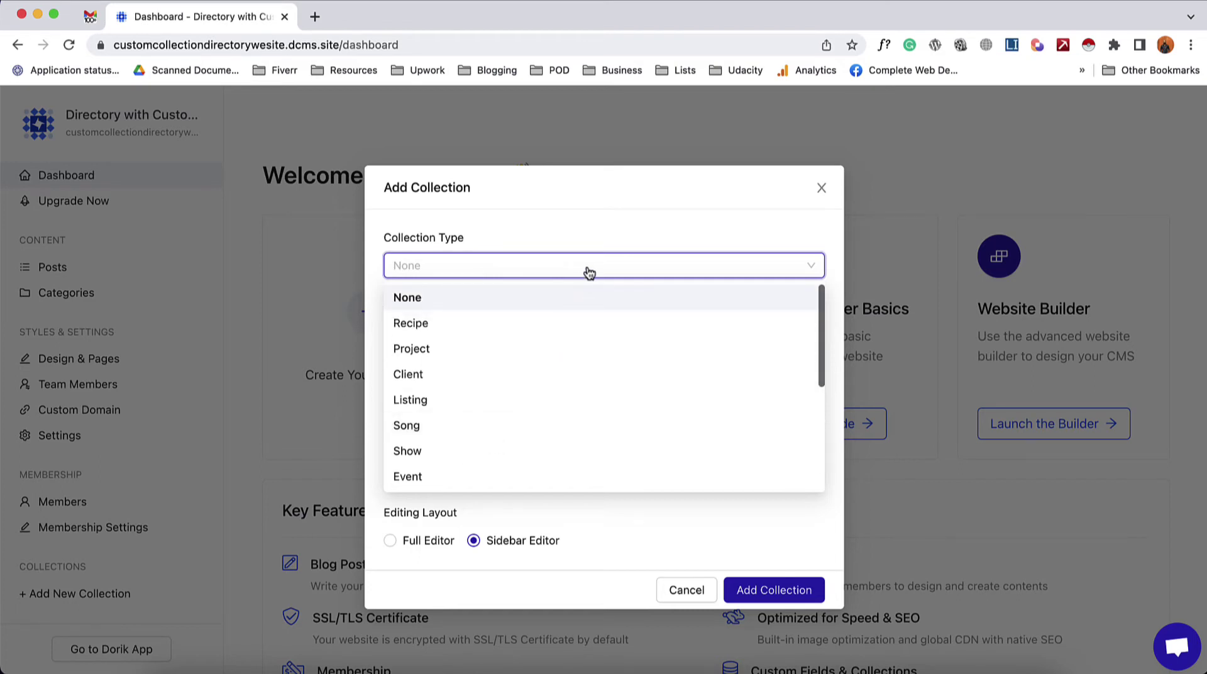
{"action": "left_click", "coordinate": [451, 303]}
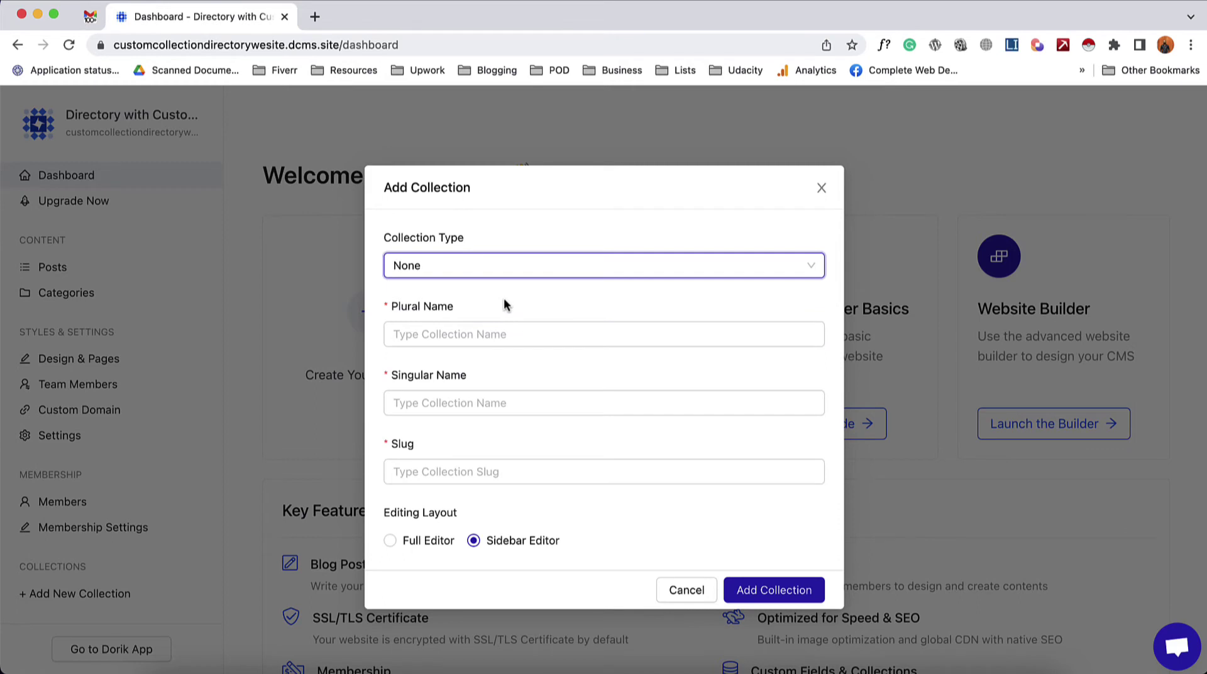
{"action": "left_click", "coordinate": [433, 325]}
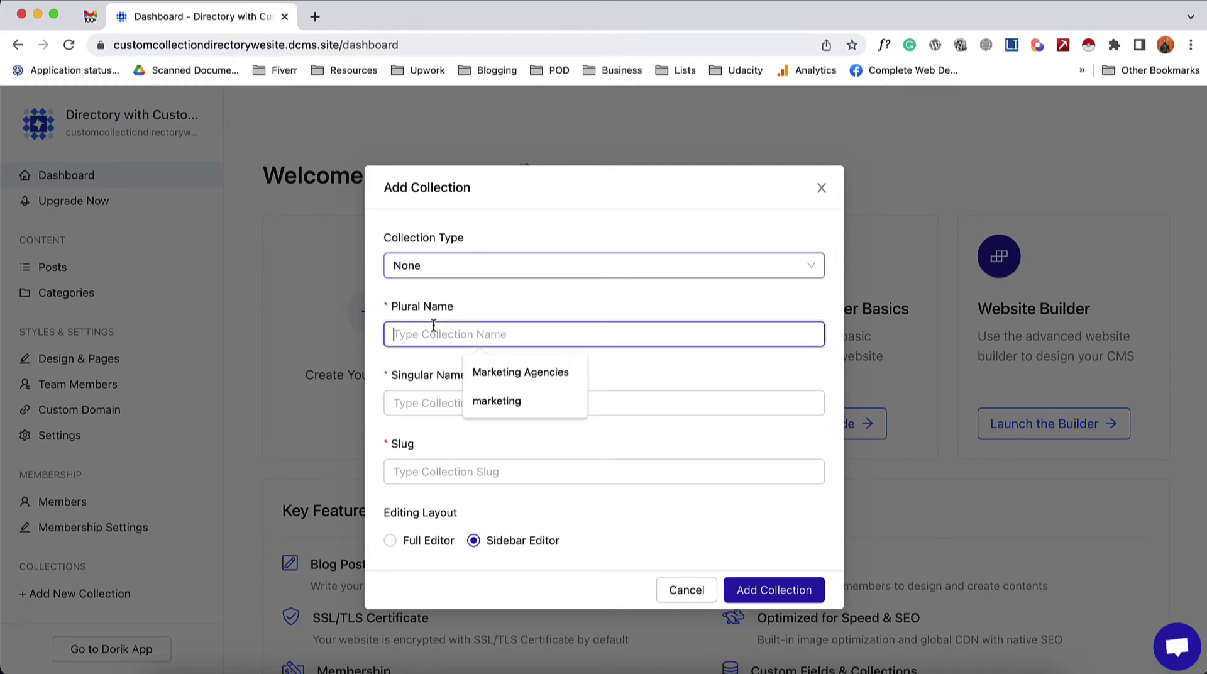
- Name the collection 'Marketing Agencies', choose the Full Editor layout, and create it
{"action": "type", "text": "Marketing A"}
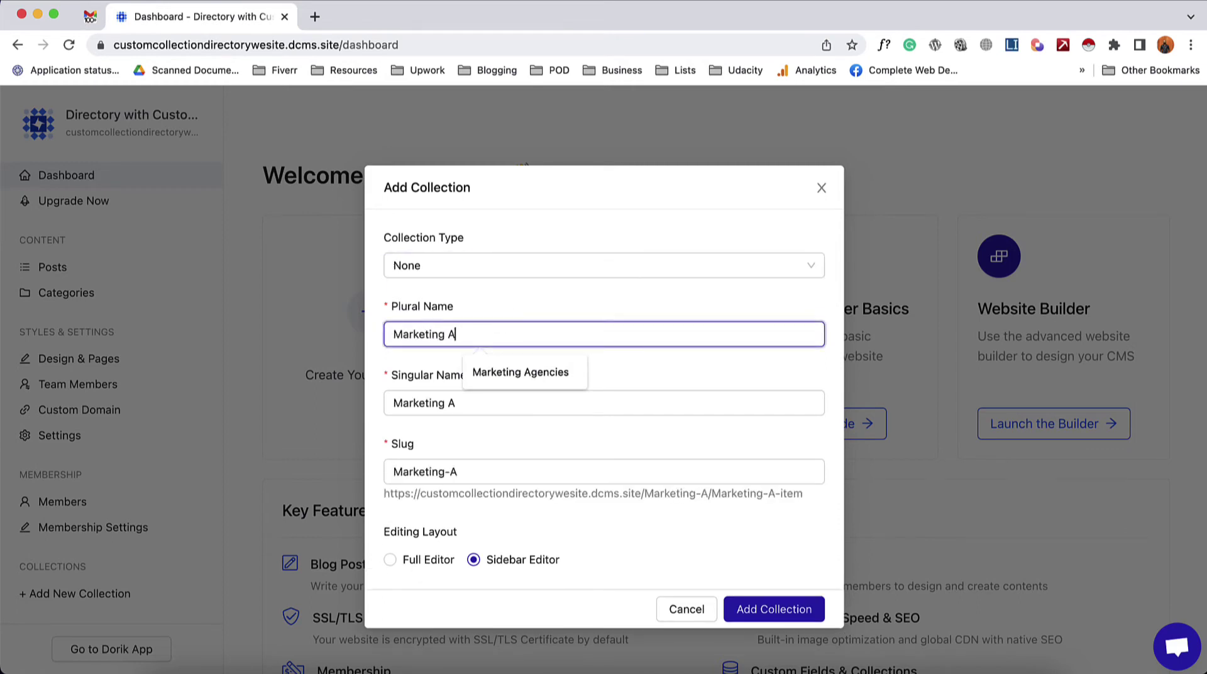
{"action": "type", "text": "gencies"}
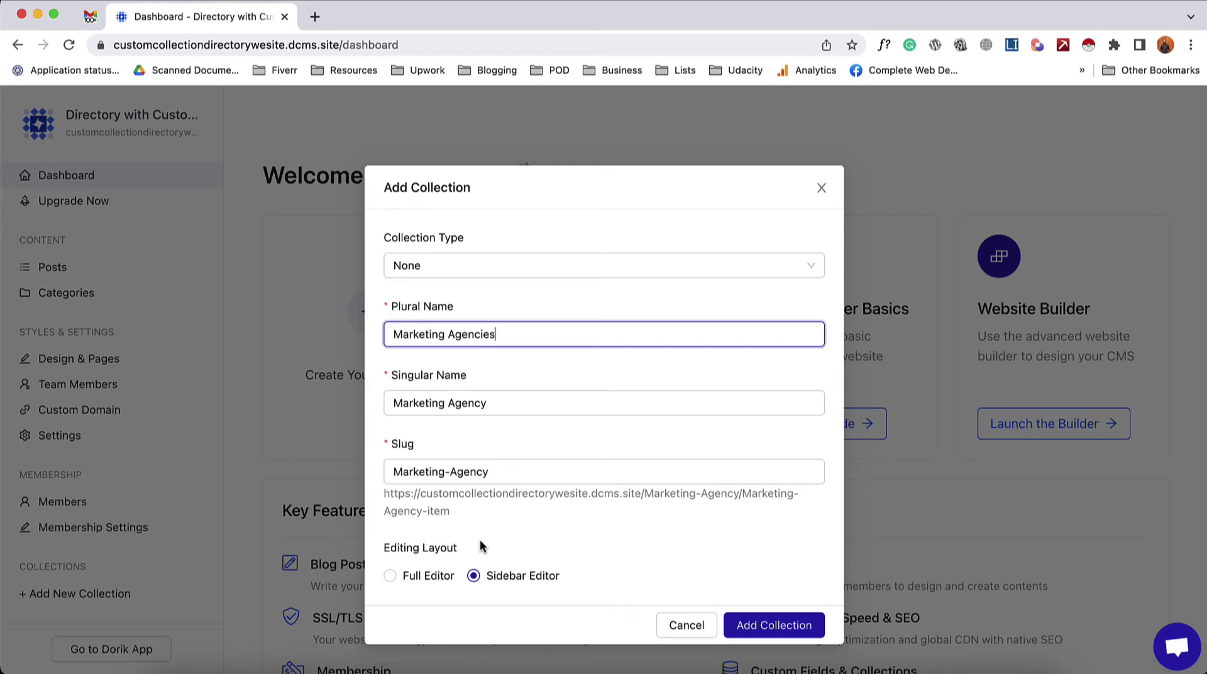
{"action": "left_click", "coordinate": [407, 576]}
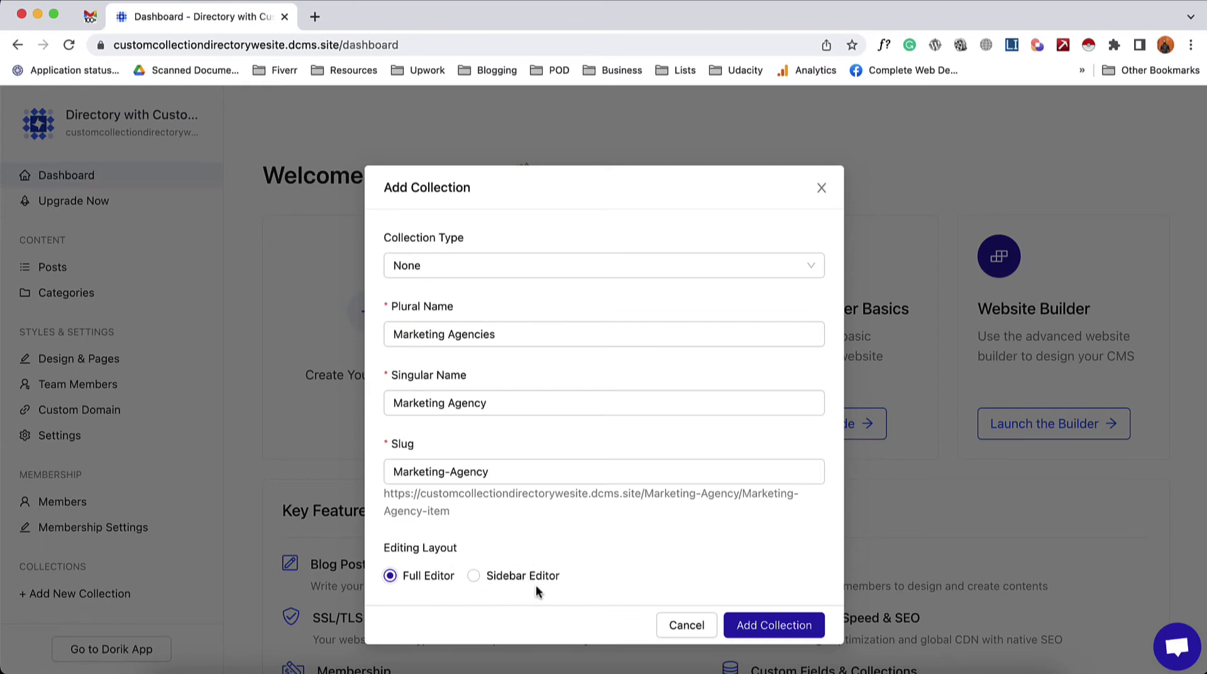
{"action": "left_click", "coordinate": [515, 584]}
{"action": "left_click", "coordinate": [422, 581]}
{"action": "left_click", "coordinate": [778, 627]}
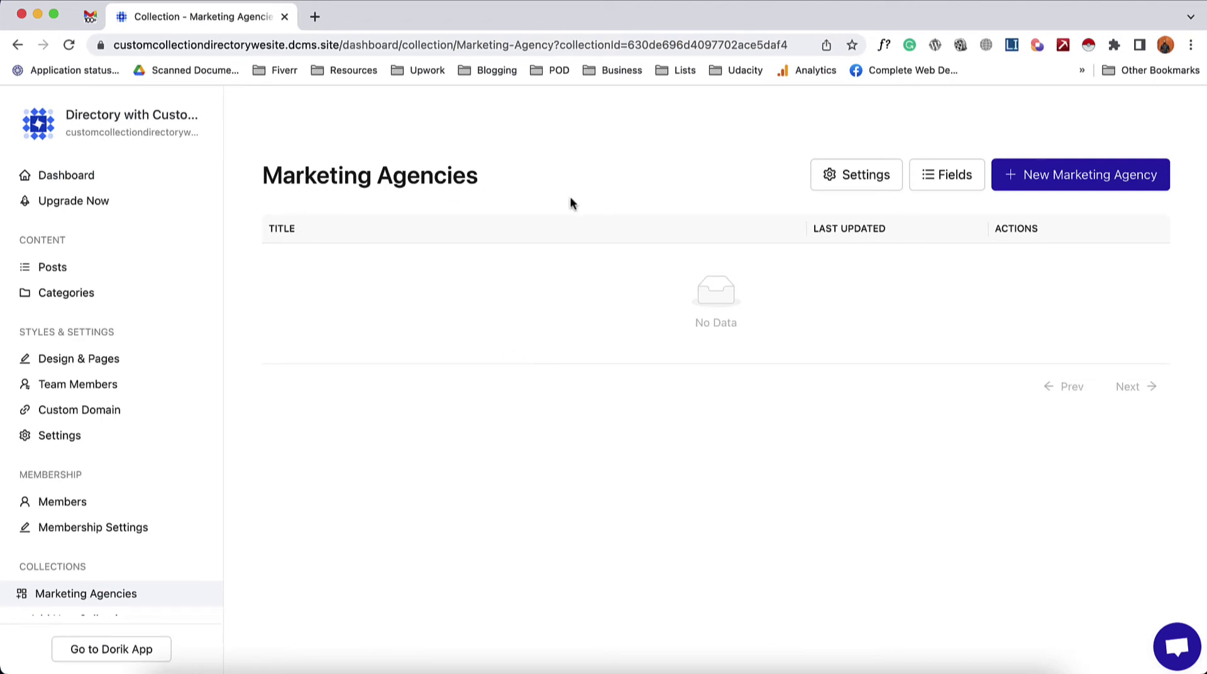
- Review the collection's plural and singular name settings, then close them unchanged
{"action": "left_click", "coordinate": [851, 176]}
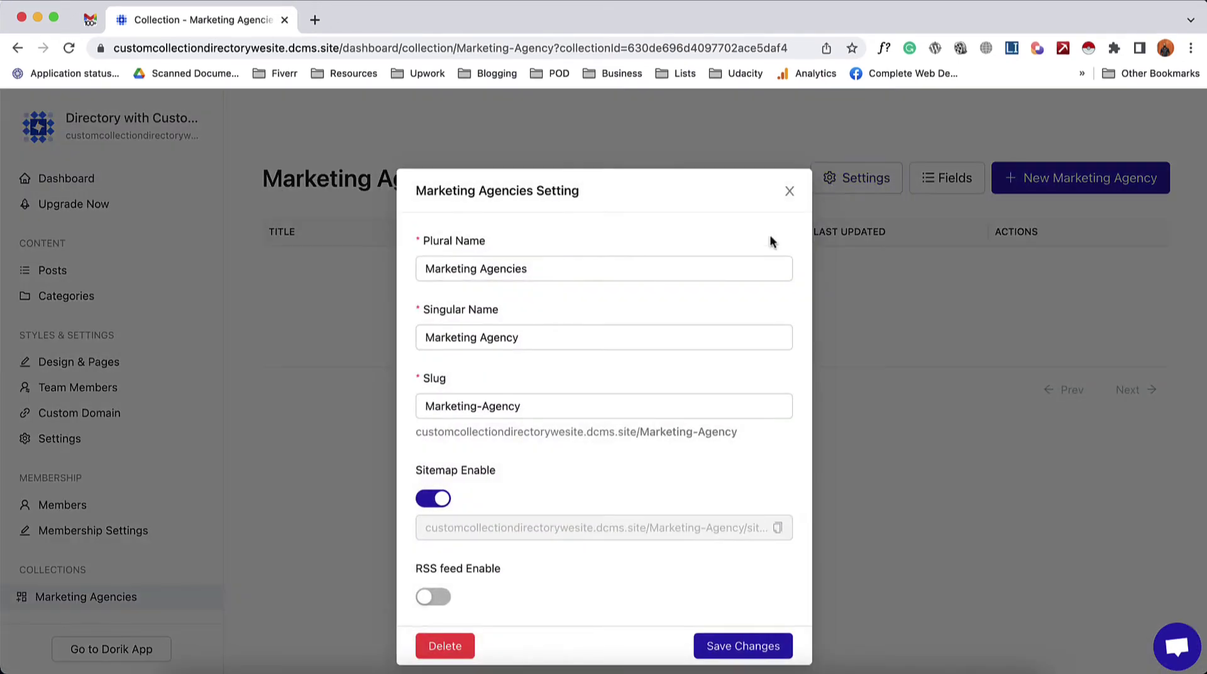
{"action": "left_click", "coordinate": [537, 344]}
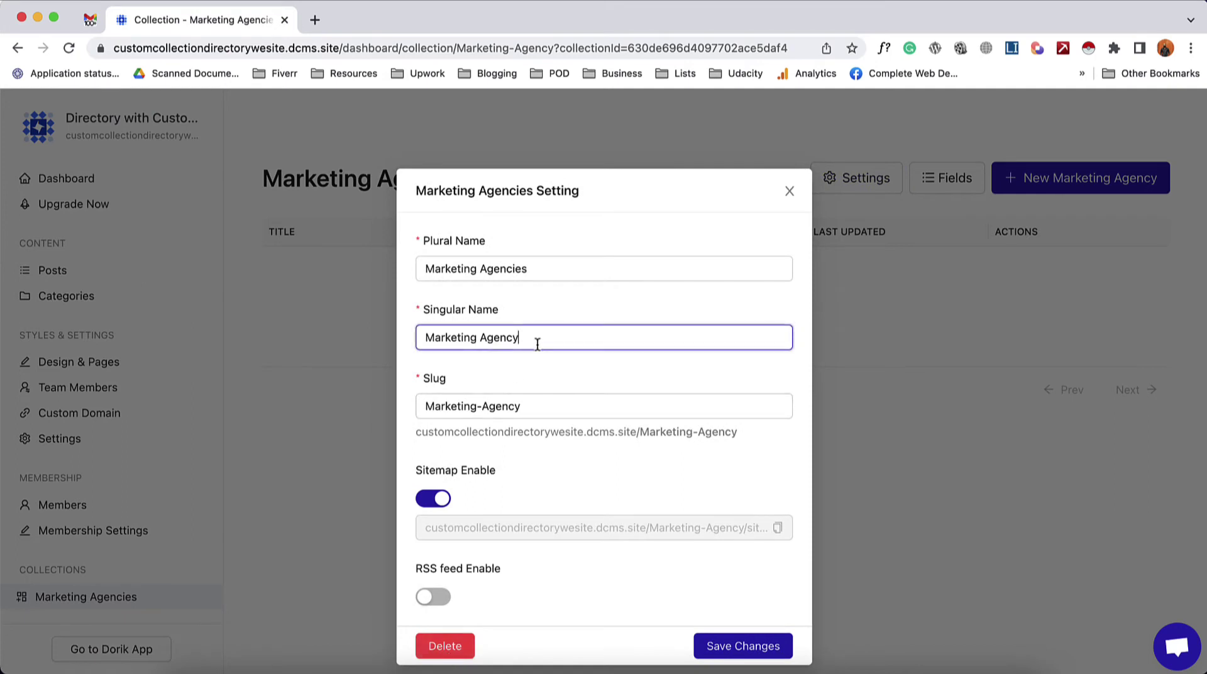
{"action": "left_click", "coordinate": [566, 269]}
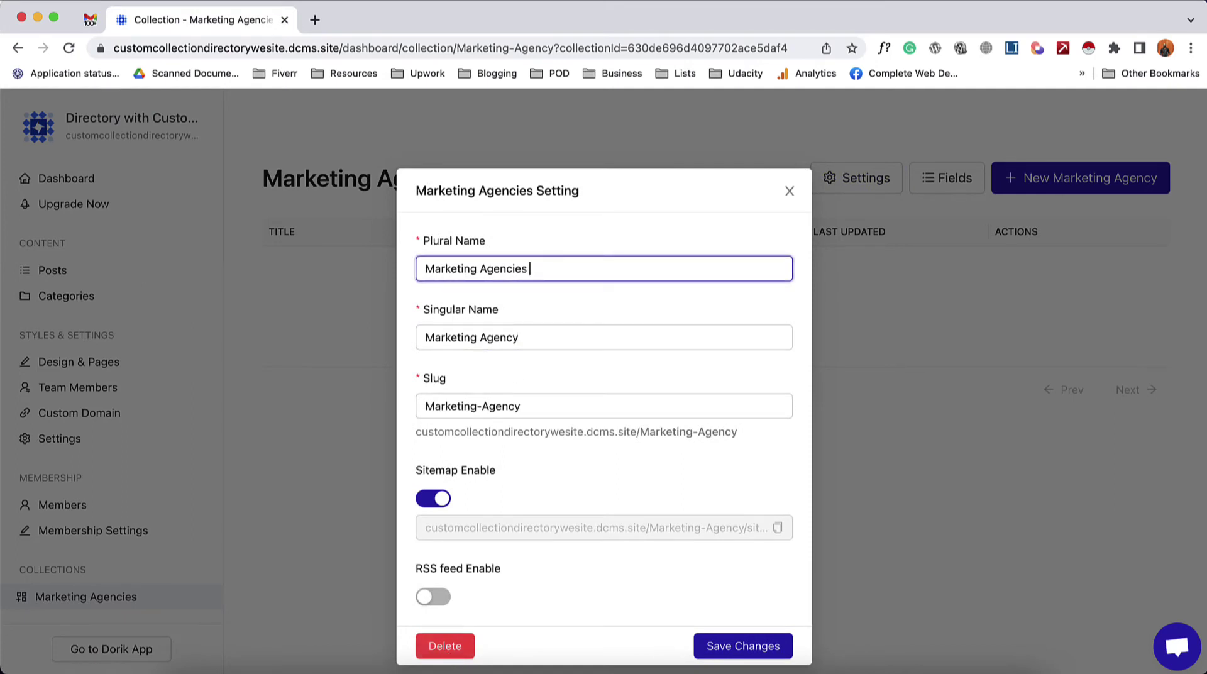
{"action": "left_click", "coordinate": [788, 191]}
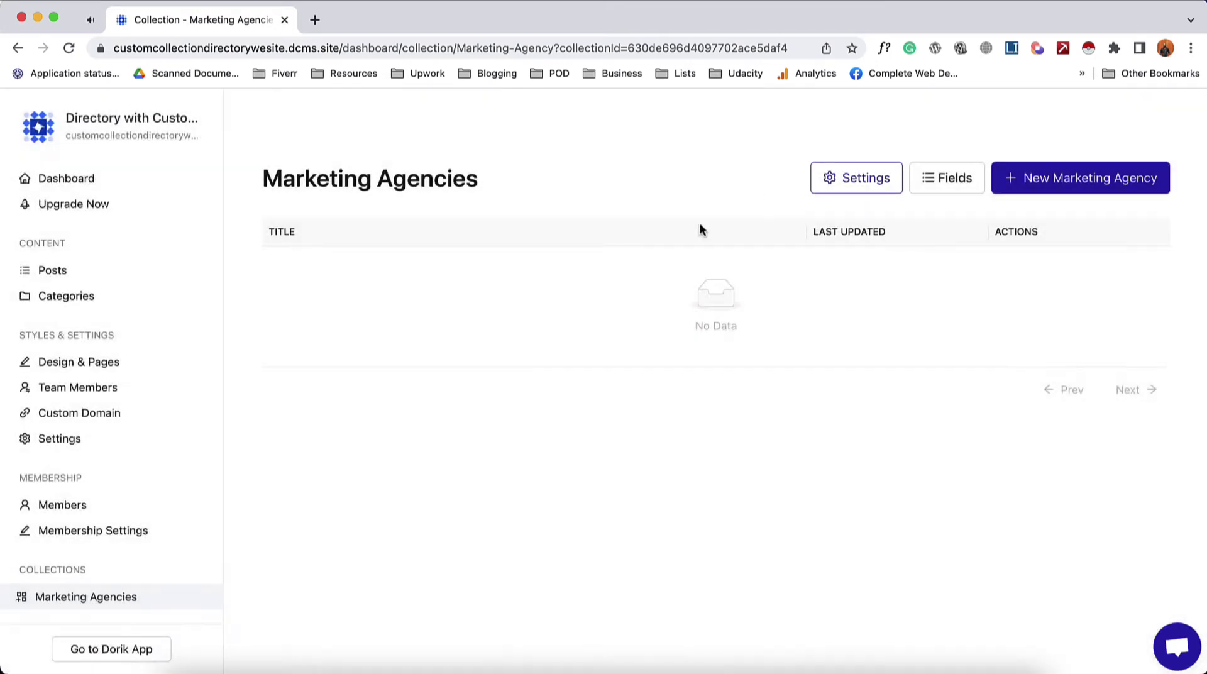
- Show the Fields list and highlight the default Name, Slug and Content fields
{"action": "left_click", "coordinate": [946, 189]}
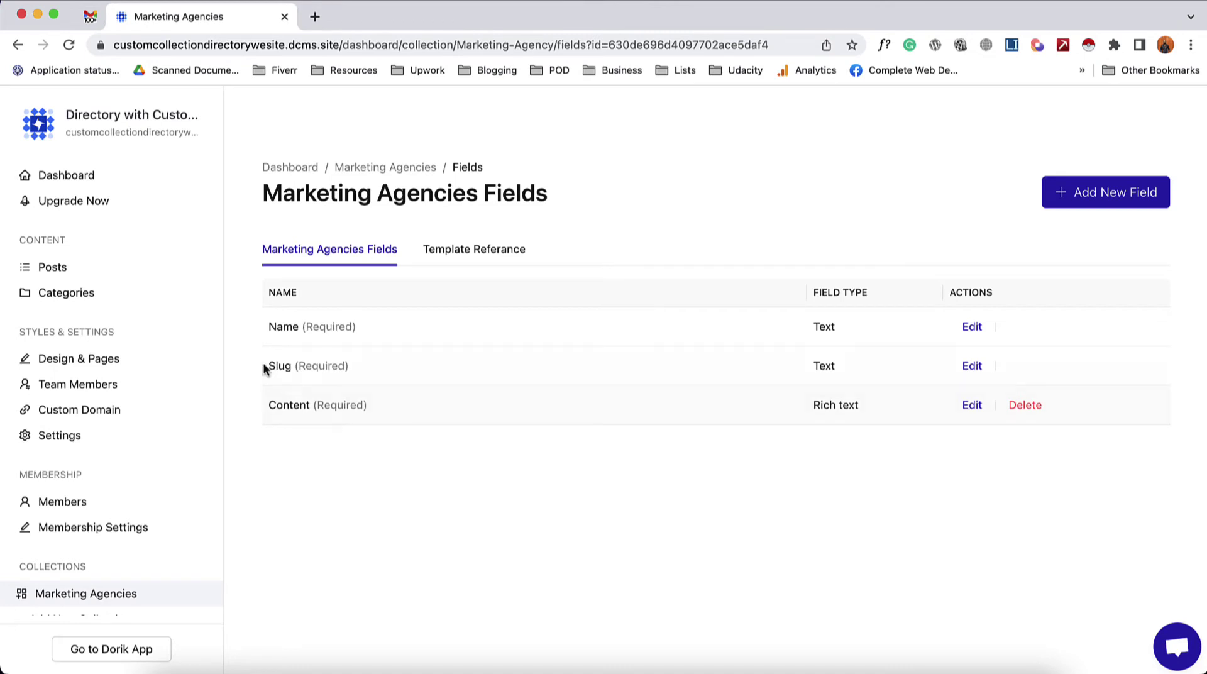
{"action": "double_click", "coordinate": [291, 328]}
{"action": "left_click_drag", "start_coordinate": [291, 331], "coordinate": [361, 336]}
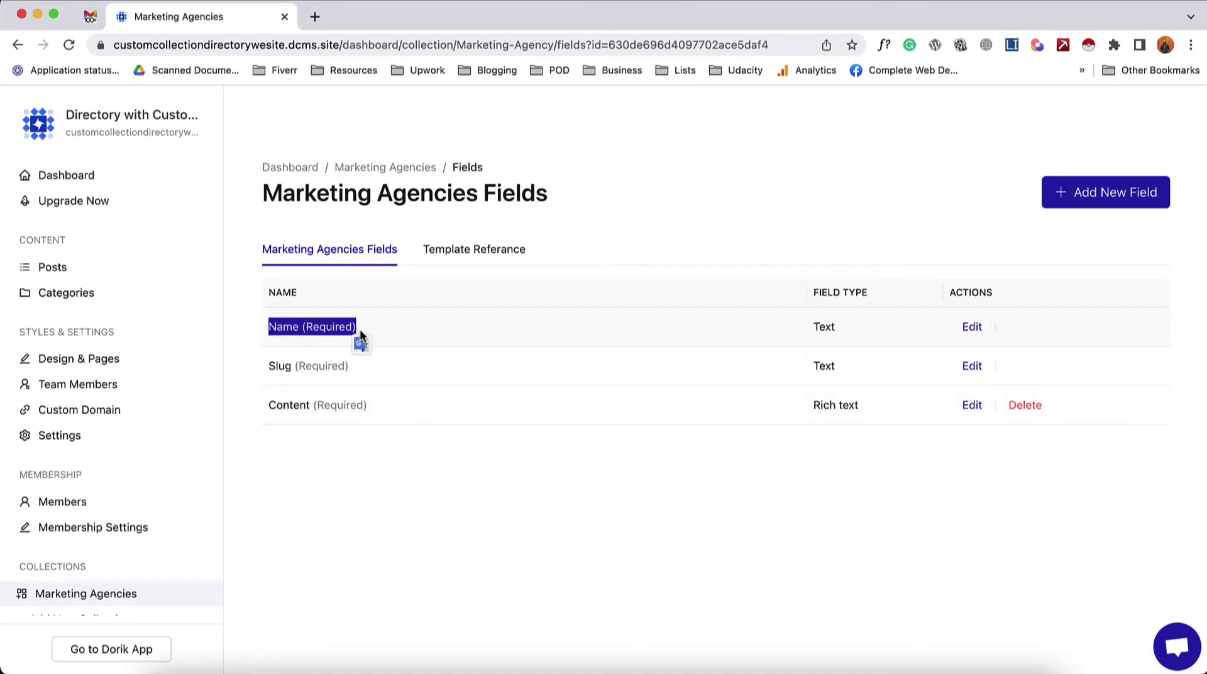
{"action": "double_click", "coordinate": [281, 366]}
{"action": "left_click_drag", "start_coordinate": [280, 366], "coordinate": [365, 406]}
{"action": "double_click", "coordinate": [291, 406]}
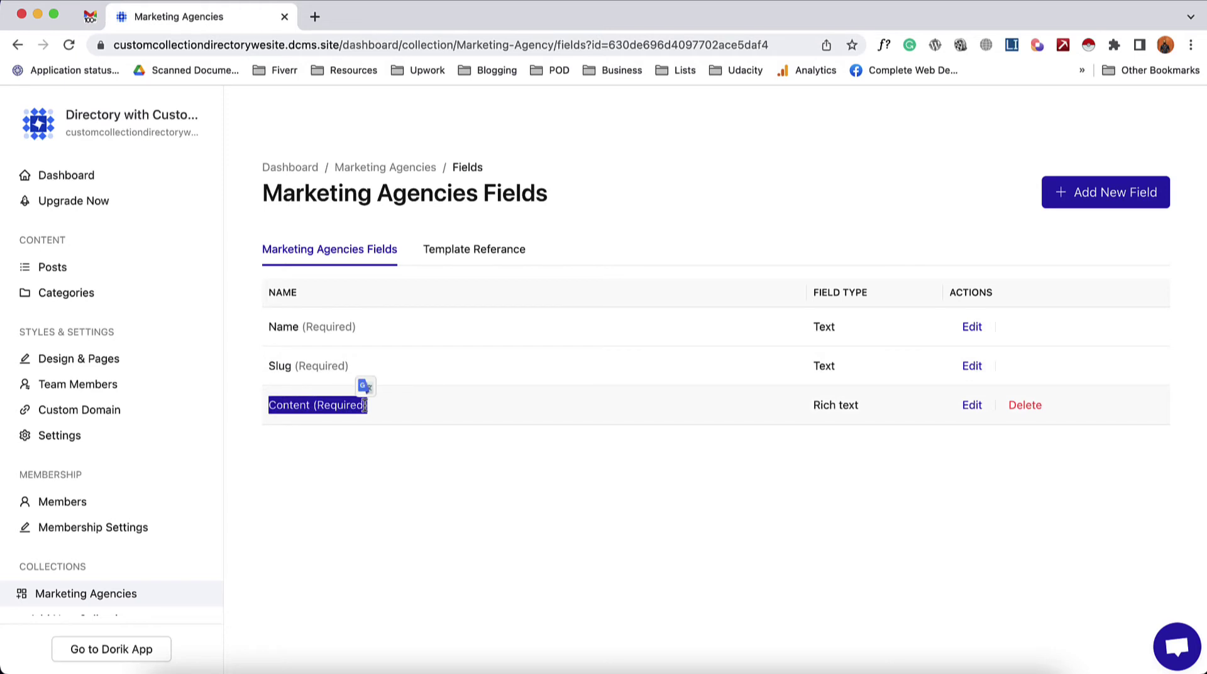
{"action": "left_click", "coordinate": [356, 442]}
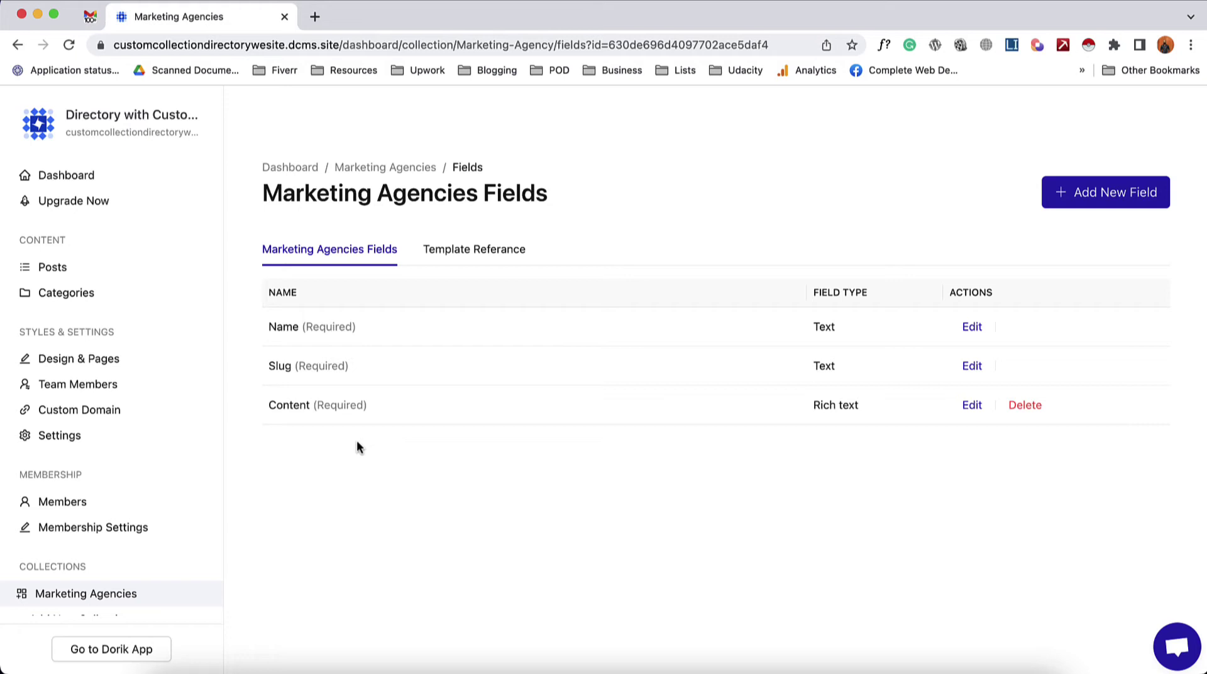
- Create a new optional field of type Image labelled 'Logo'
{"action": "left_click", "coordinate": [1082, 192]}
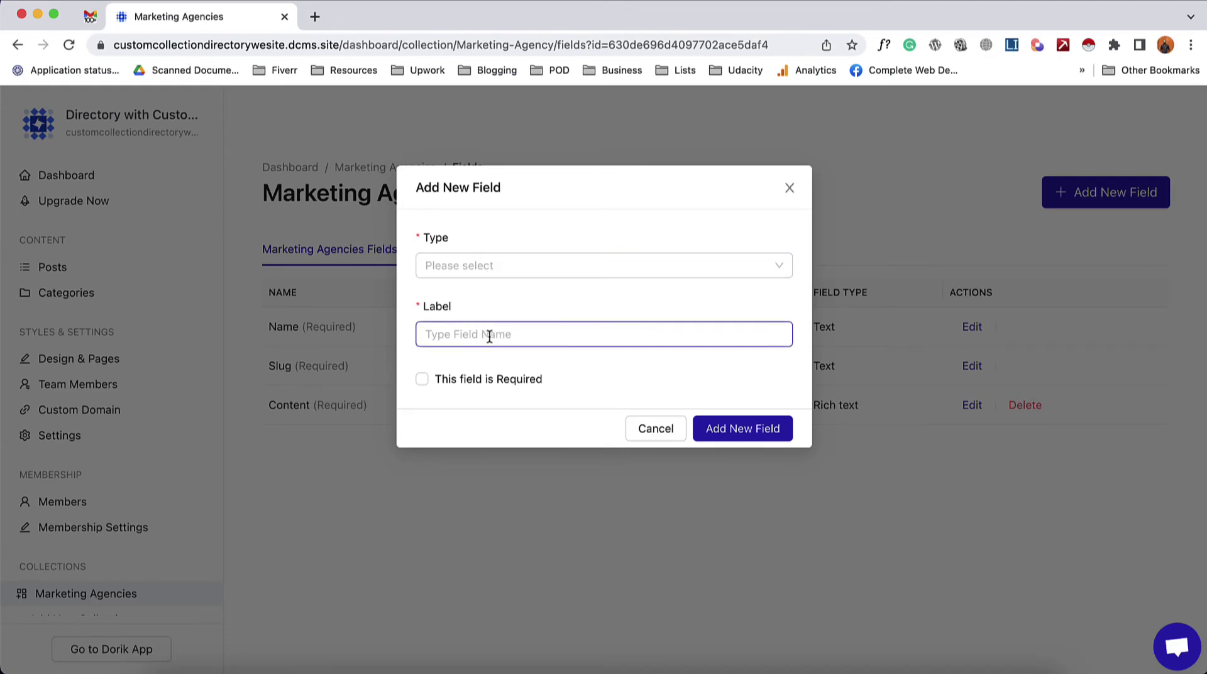
{"action": "left_click", "coordinate": [789, 188]}
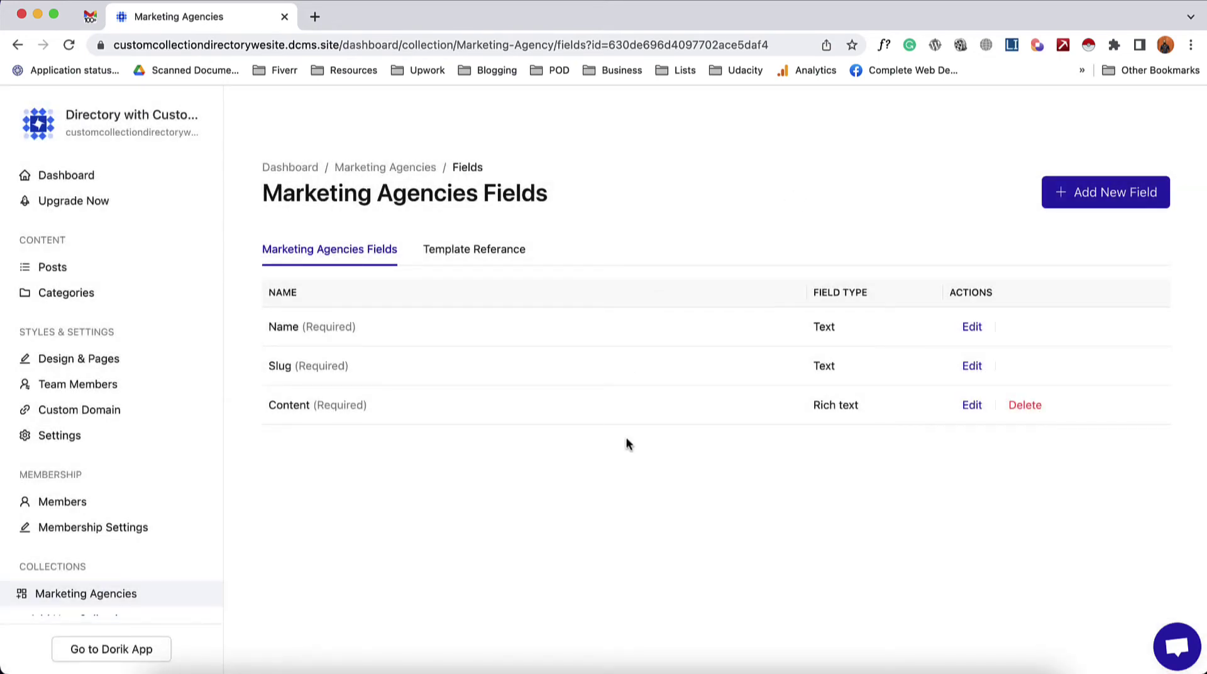
{"action": "left_click", "coordinate": [1092, 198]}
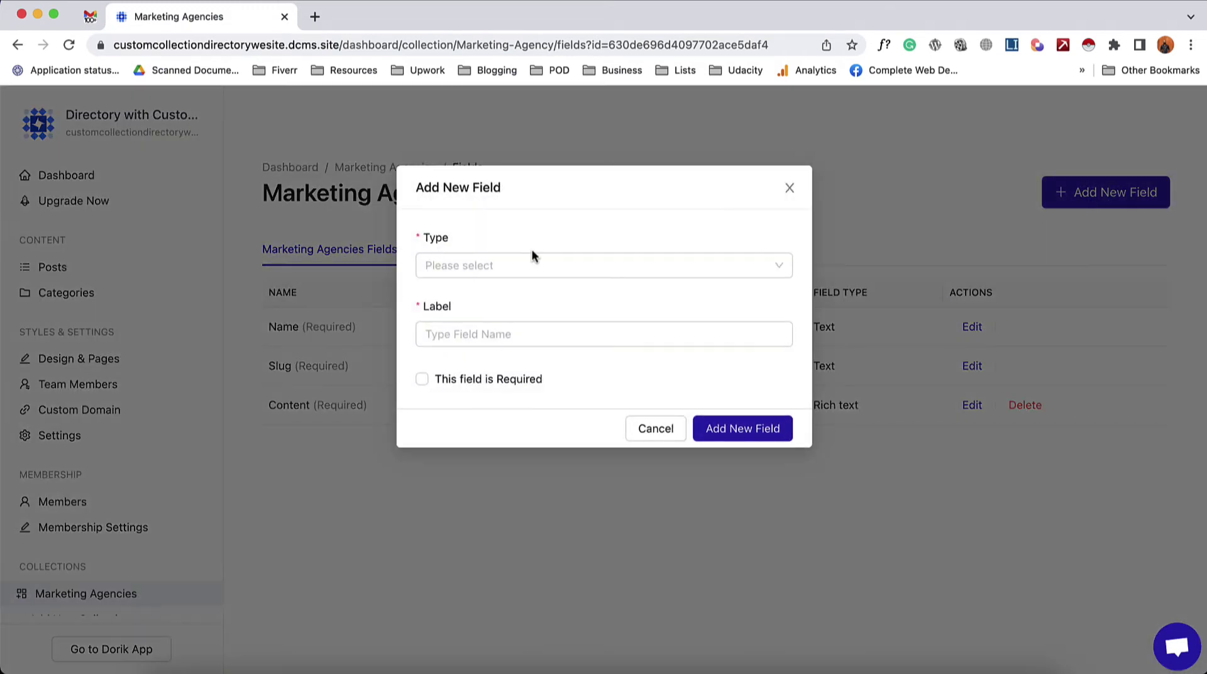
{"action": "left_click", "coordinate": [500, 264]}
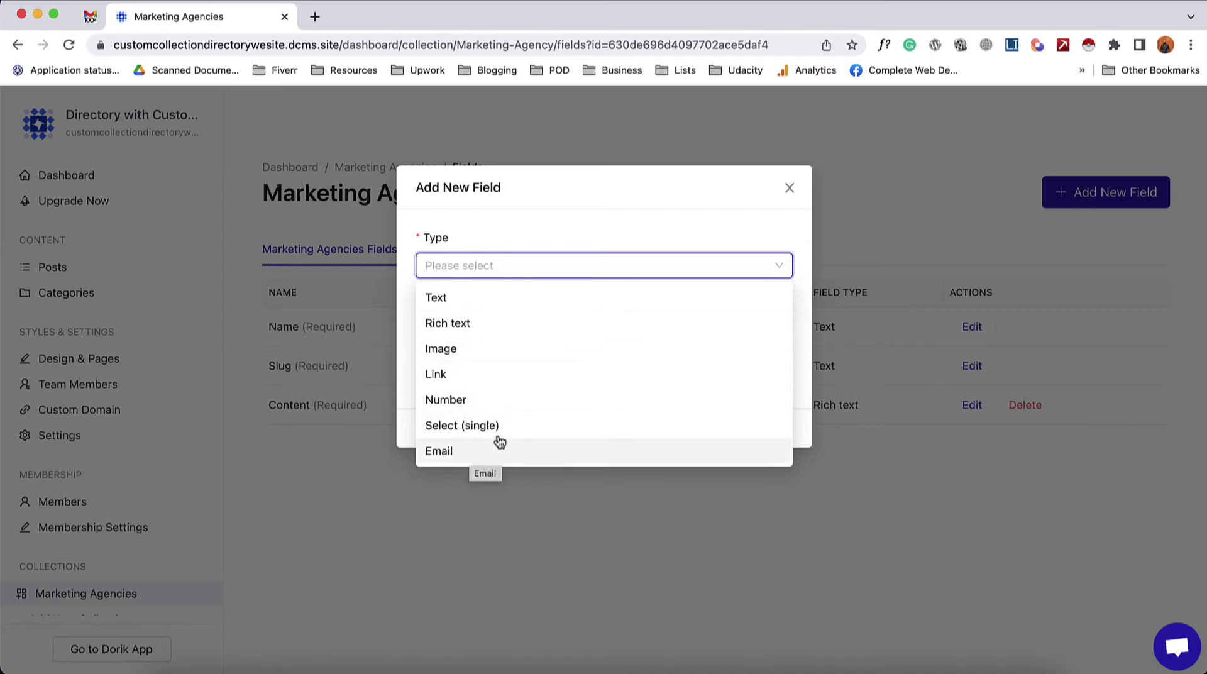
{"action": "left_click", "coordinate": [492, 357]}
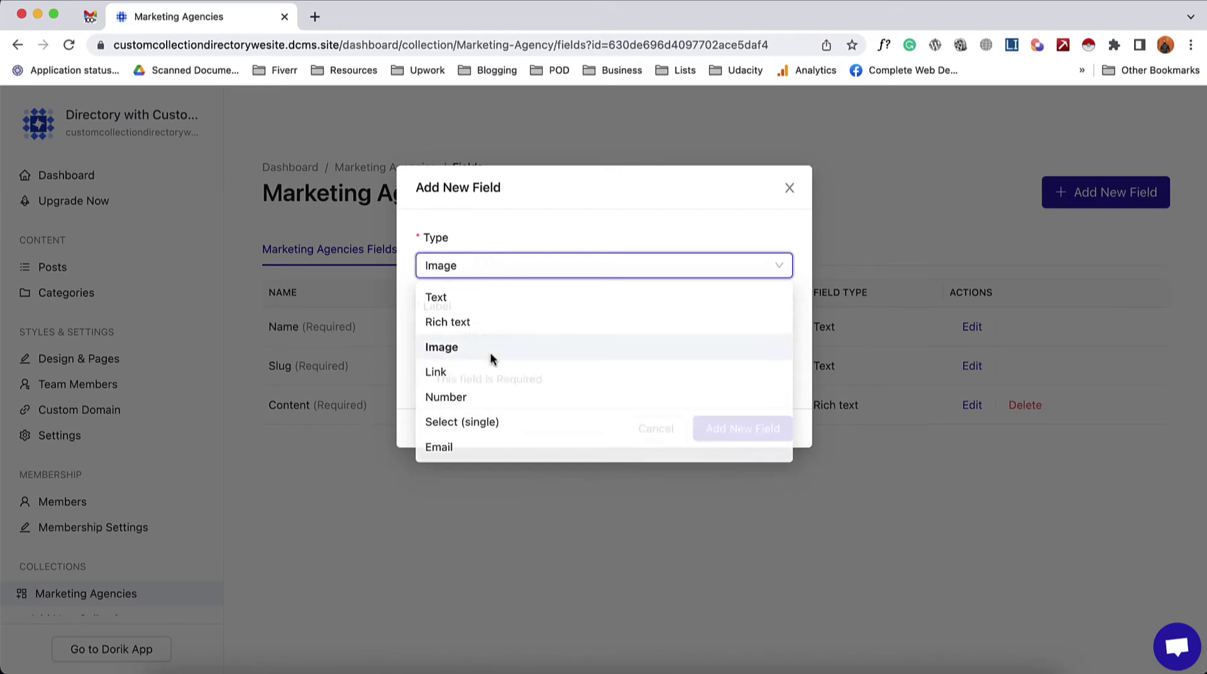
{"action": "left_click", "coordinate": [468, 335]}
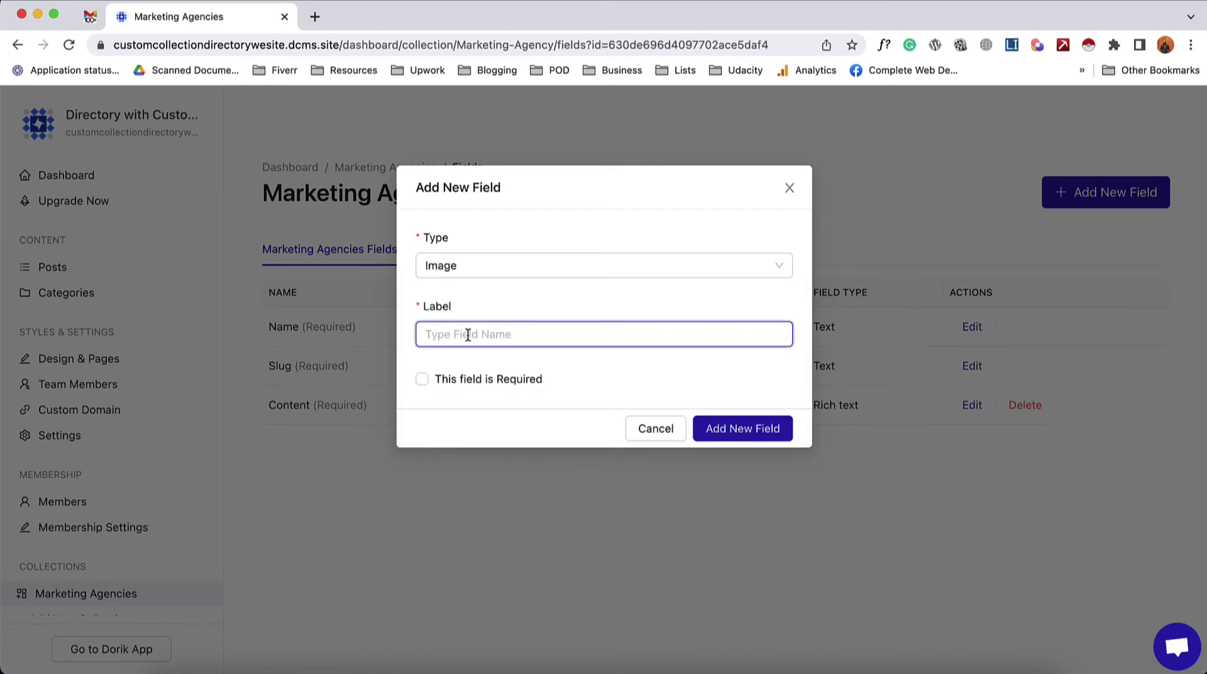
{"action": "type", "text": "Logo"}
{"action": "left_click", "coordinate": [753, 431]}
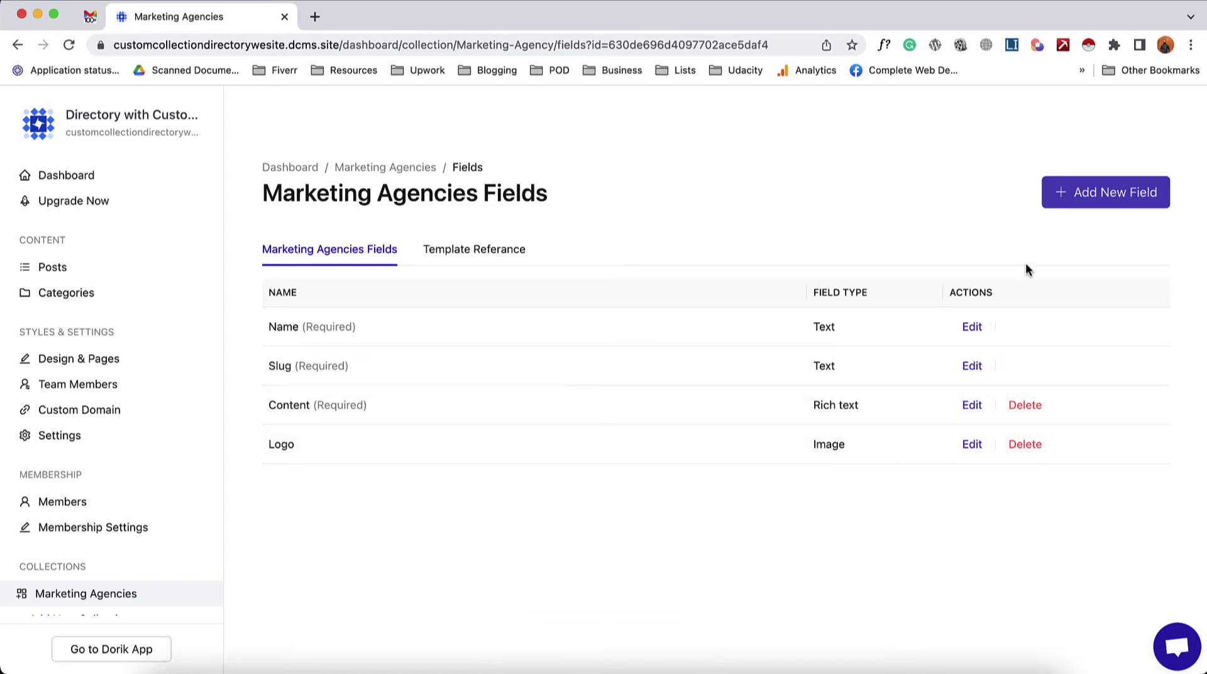
- Create a required Link field labelled 'Website', then return to the Marketing Agencies item list
{"action": "left_click", "coordinate": [1091, 204]}
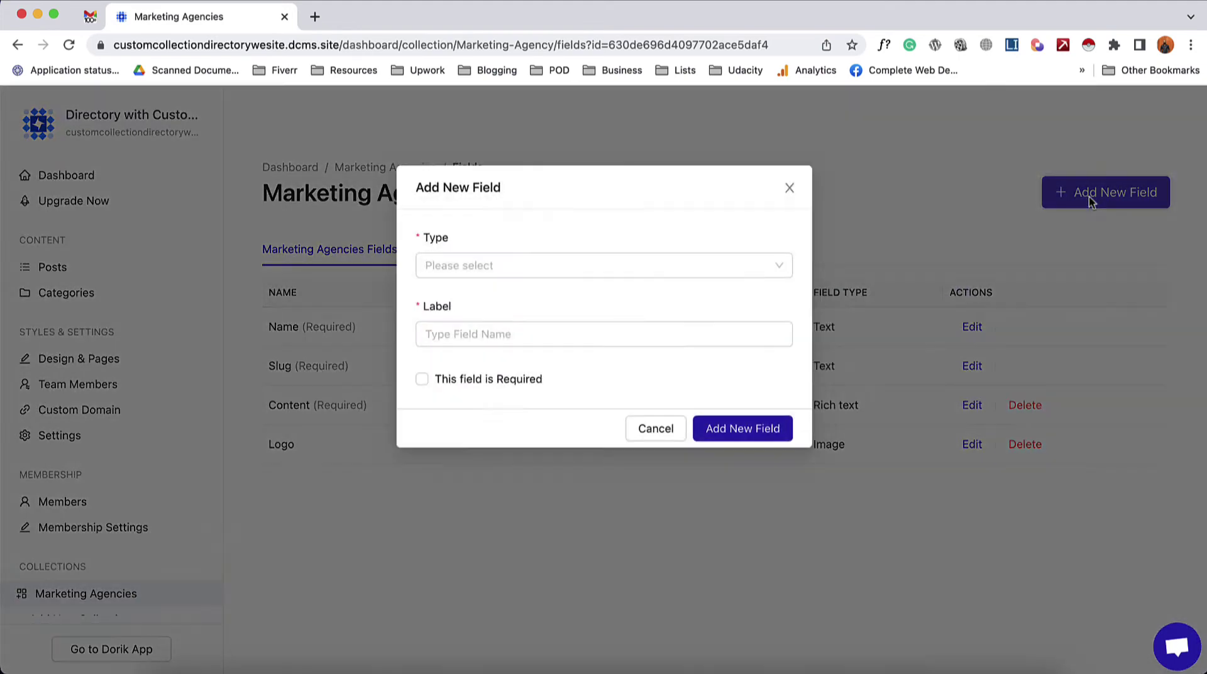
{"action": "left_click", "coordinate": [615, 263]}
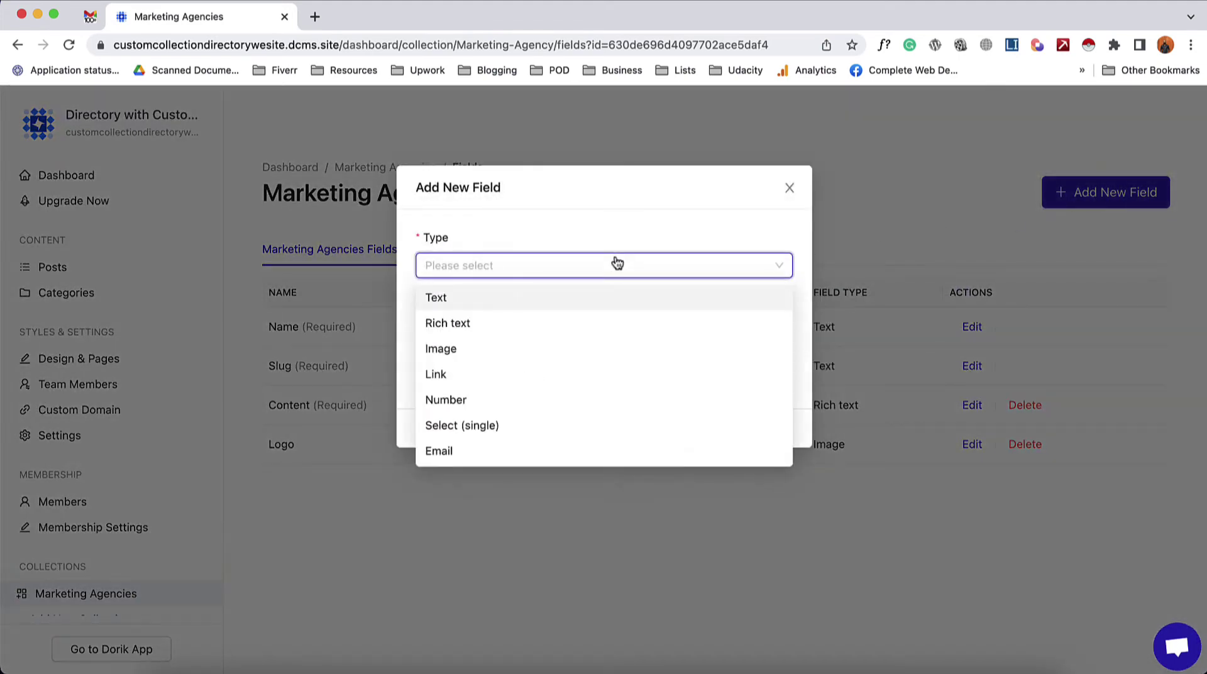
{"action": "left_click", "coordinate": [519, 376]}
{"action": "left_click", "coordinate": [542, 335]}
{"action": "type", "text": "Website"}
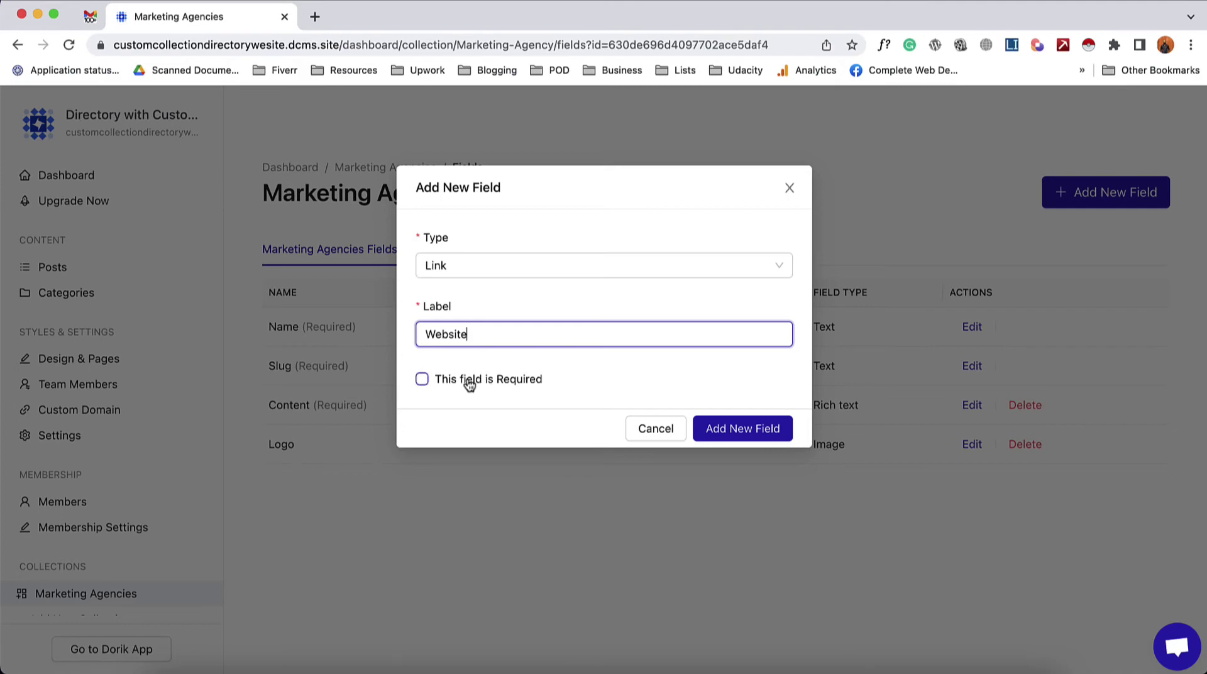
{"action": "left_click", "coordinate": [469, 380]}
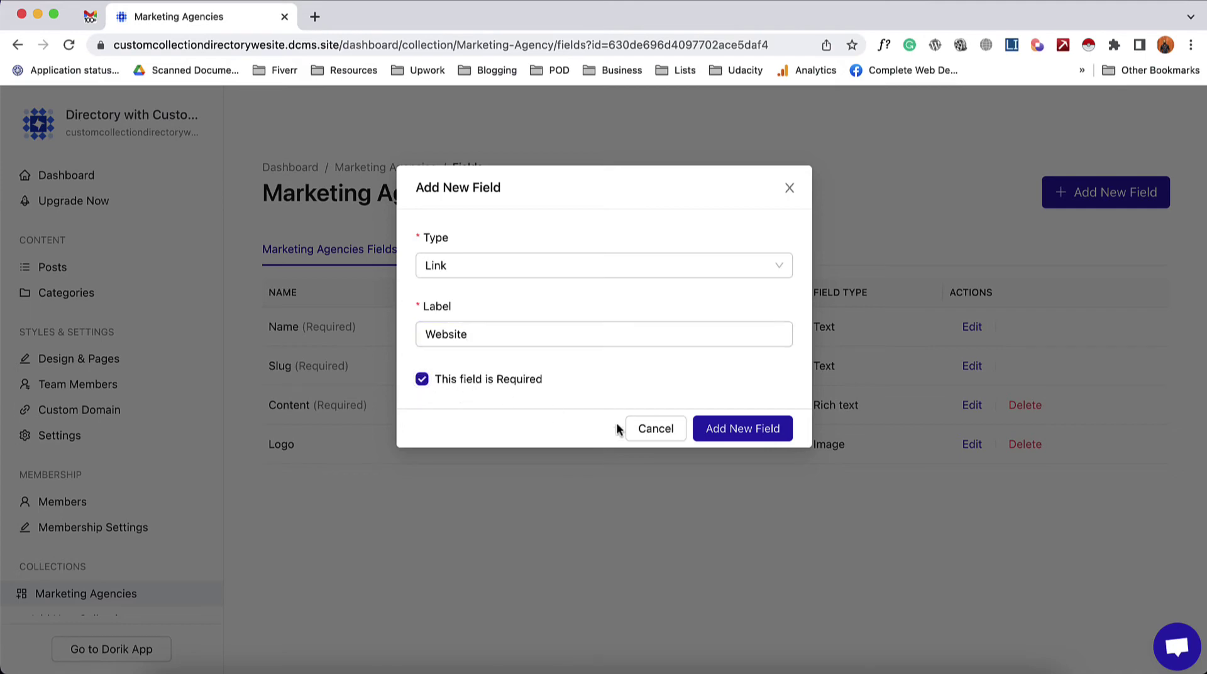
{"action": "left_click", "coordinate": [731, 433]}
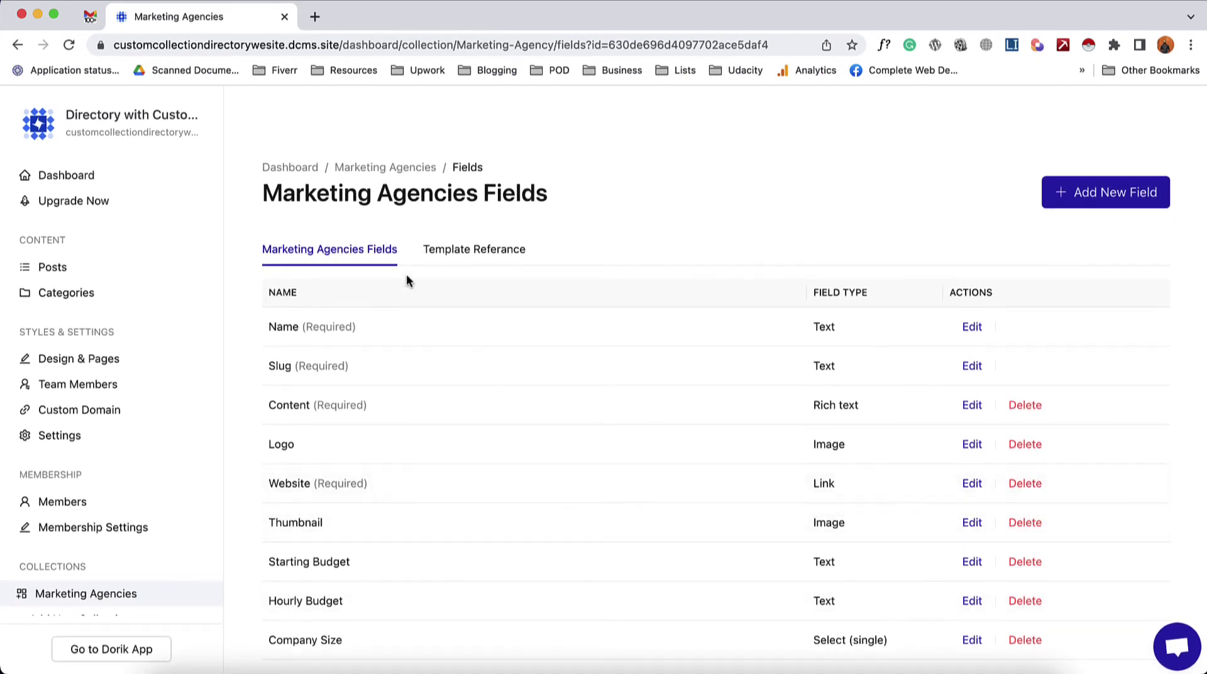
{"action": "left_click", "coordinate": [379, 168]}
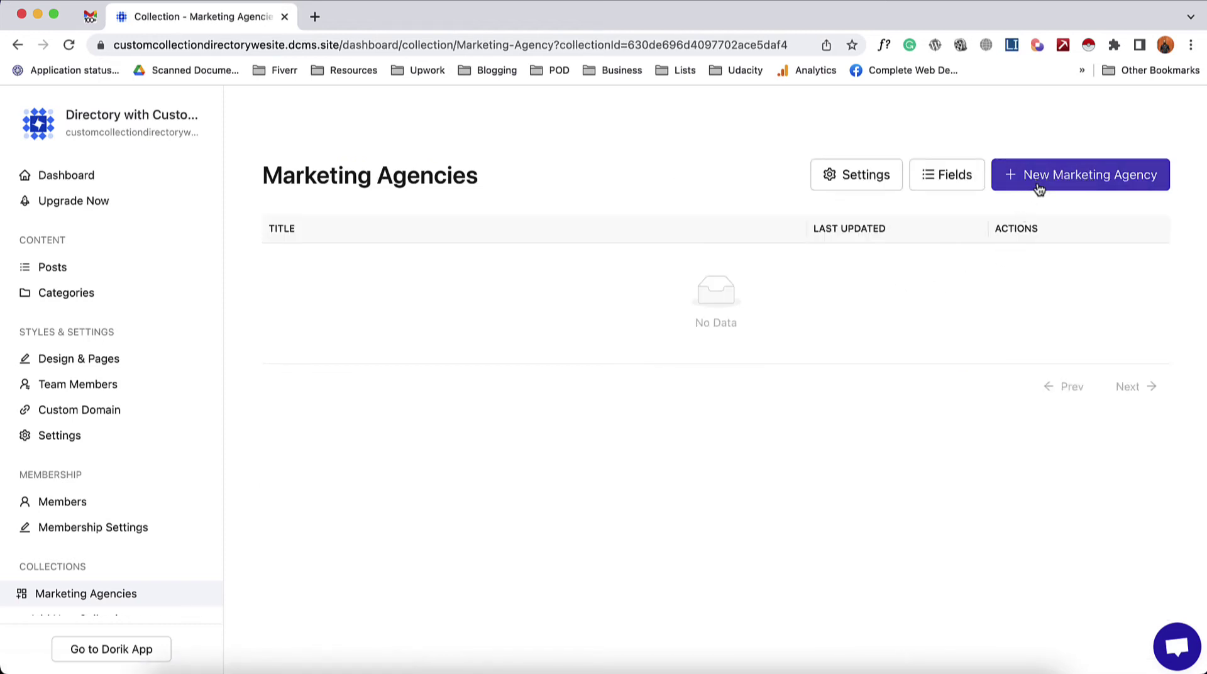
- Open a blank New Marketing Agency item and browse the description's block type menu
{"action": "left_click", "coordinate": [1085, 186]}
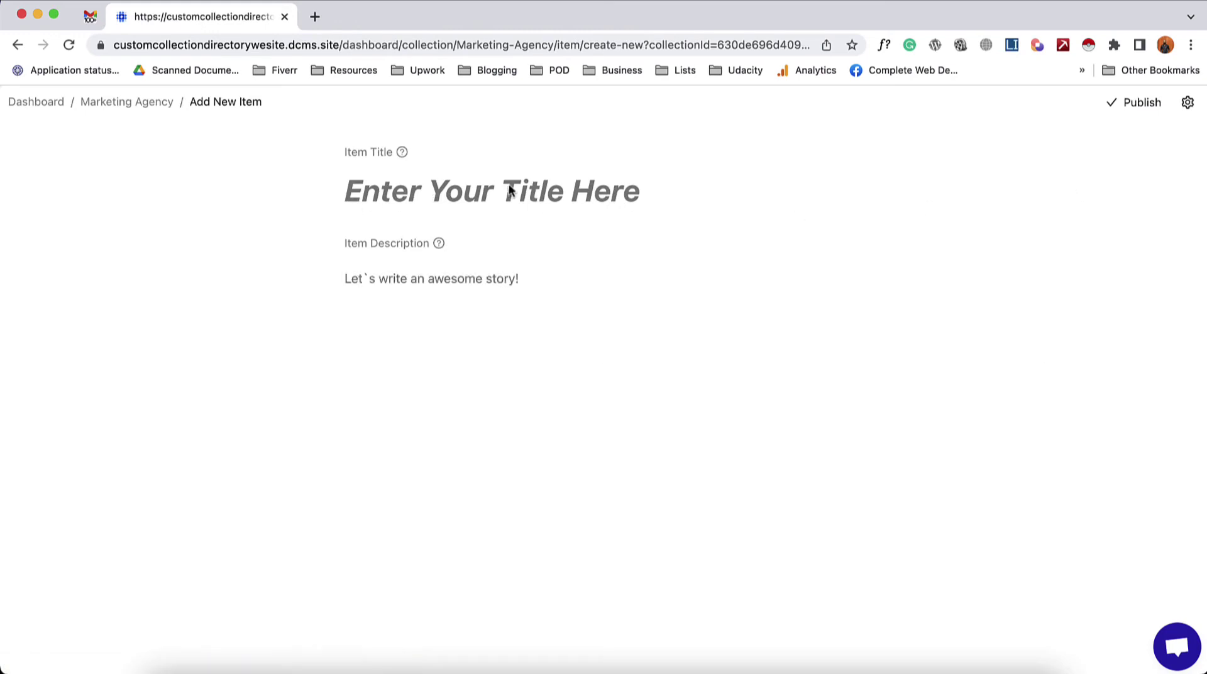
{"action": "left_click", "coordinate": [436, 277]}
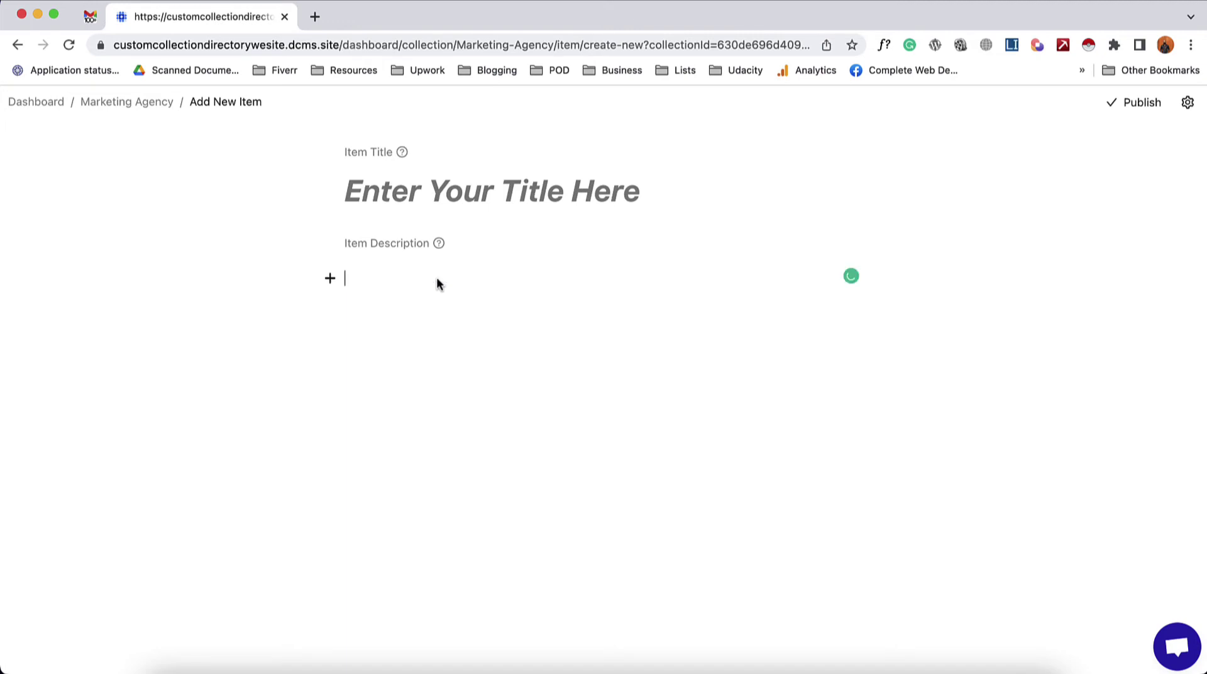
{"action": "left_click", "coordinate": [330, 279]}
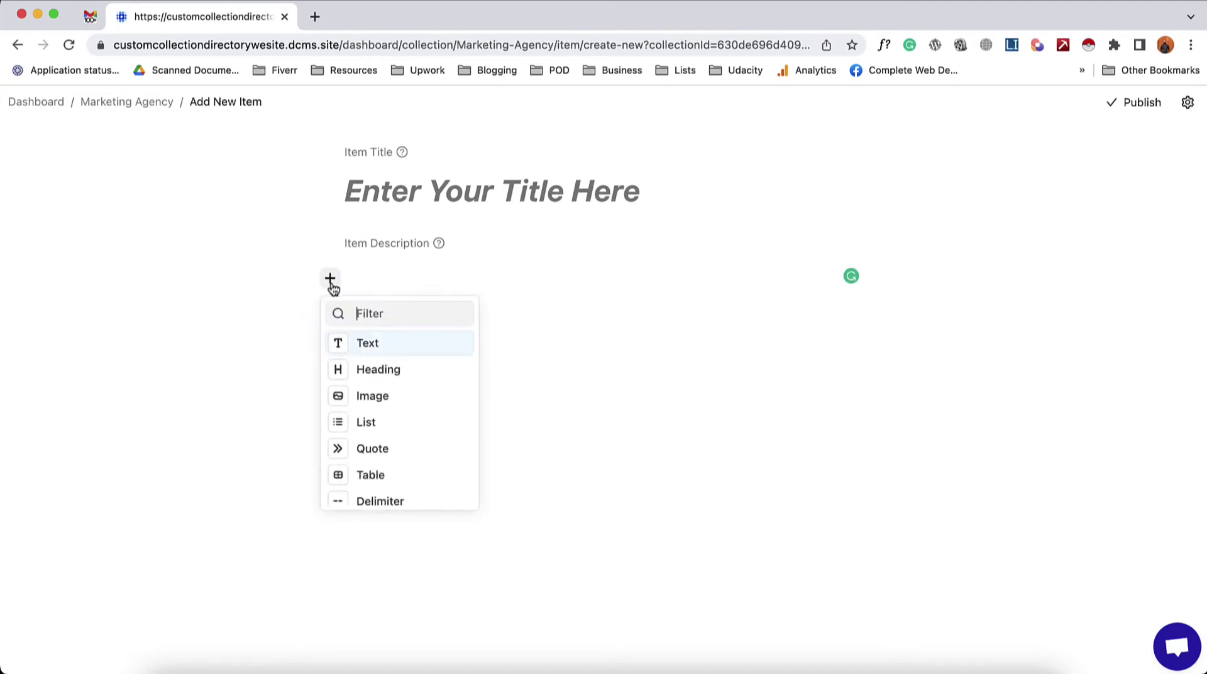
{"action": "scroll", "coordinate": [410, 488], "scroll_direction": "down", "scroll_amount": 2}
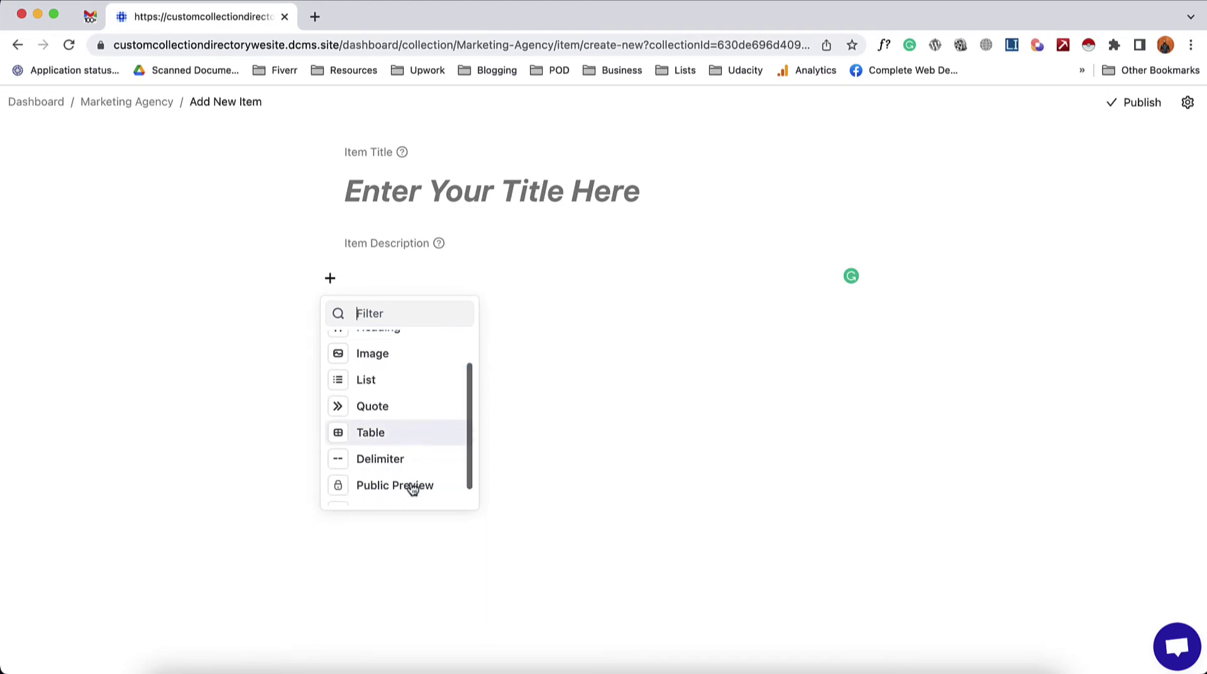
{"action": "left_click", "coordinate": [561, 425]}
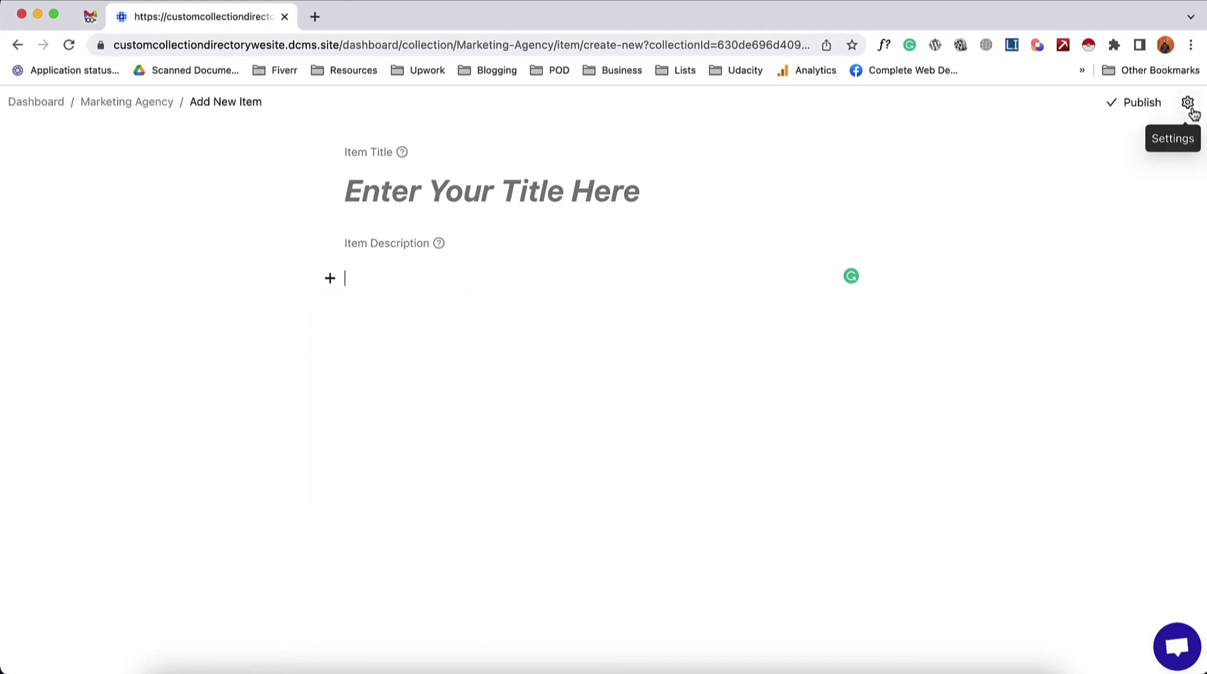
{"action": "left_click", "coordinate": [1188, 106]}
{"action": "scroll", "coordinate": [975, 314], "scroll_direction": "down", "scroll_amount": 1}
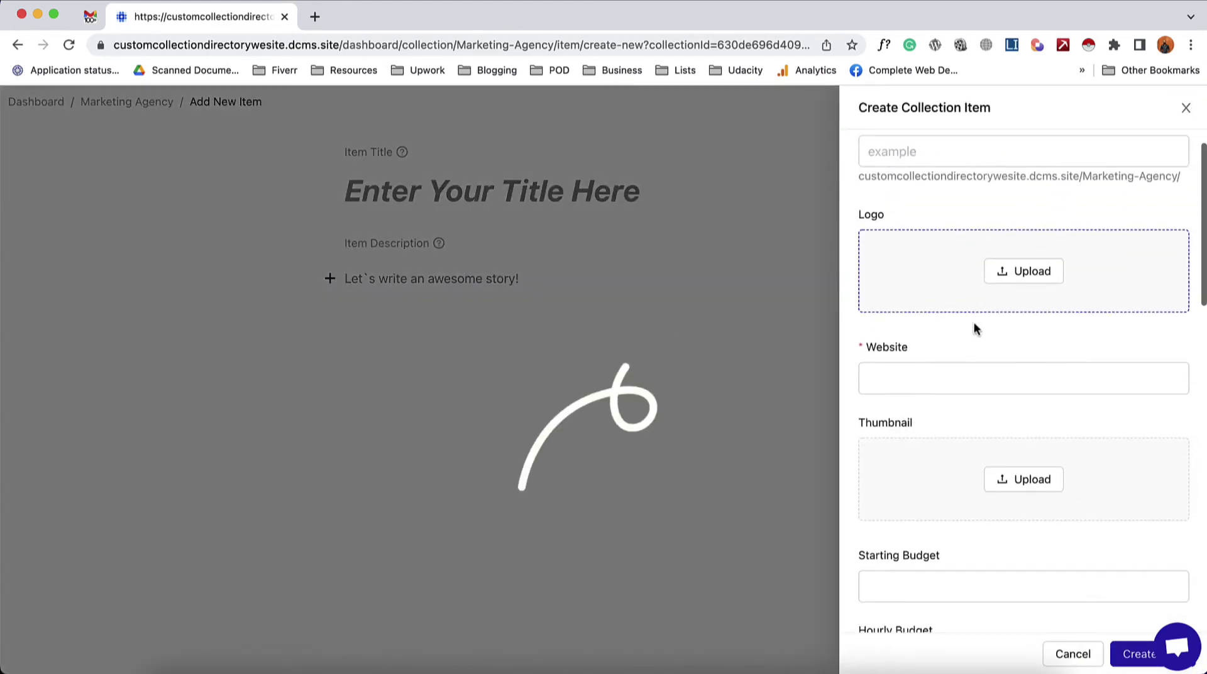
{"action": "scroll", "coordinate": [1005, 415], "scroll_direction": "down", "scroll_amount": 4}
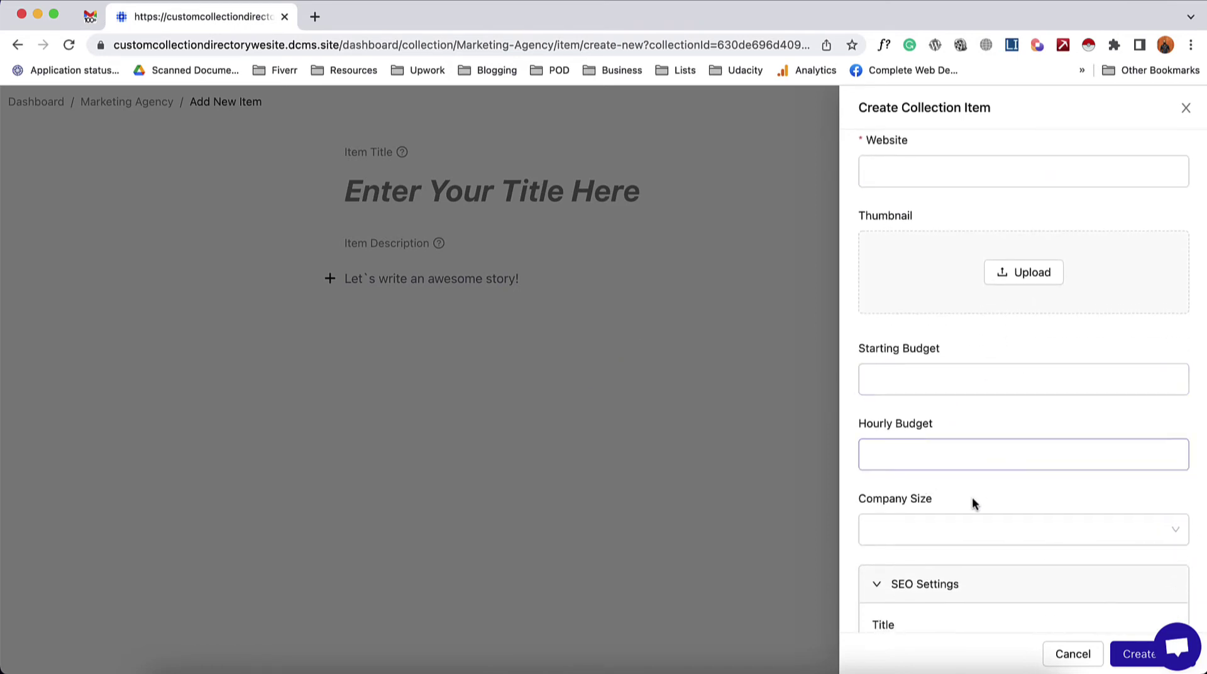
{"action": "scroll", "coordinate": [971, 496], "scroll_direction": "down", "scroll_amount": 2}
{"action": "scroll", "coordinate": [880, 497], "scroll_direction": "down", "scroll_amount": 2}
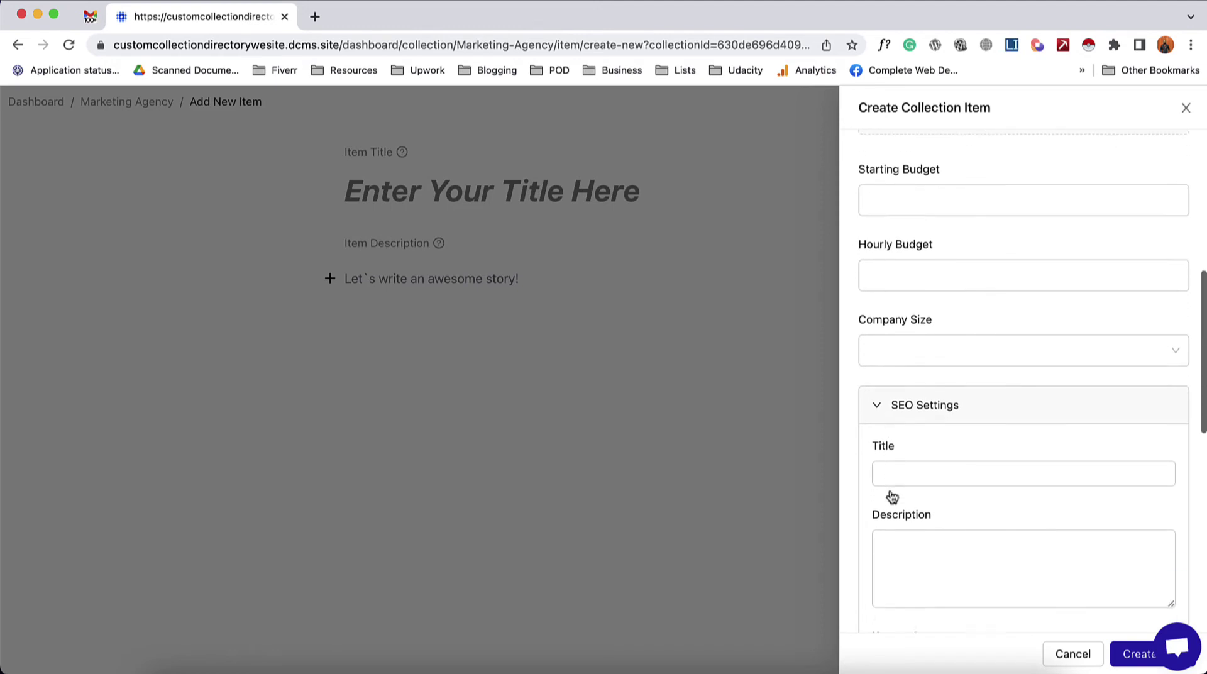
{"action": "scroll", "coordinate": [903, 474], "scroll_direction": "down", "scroll_amount": 10}
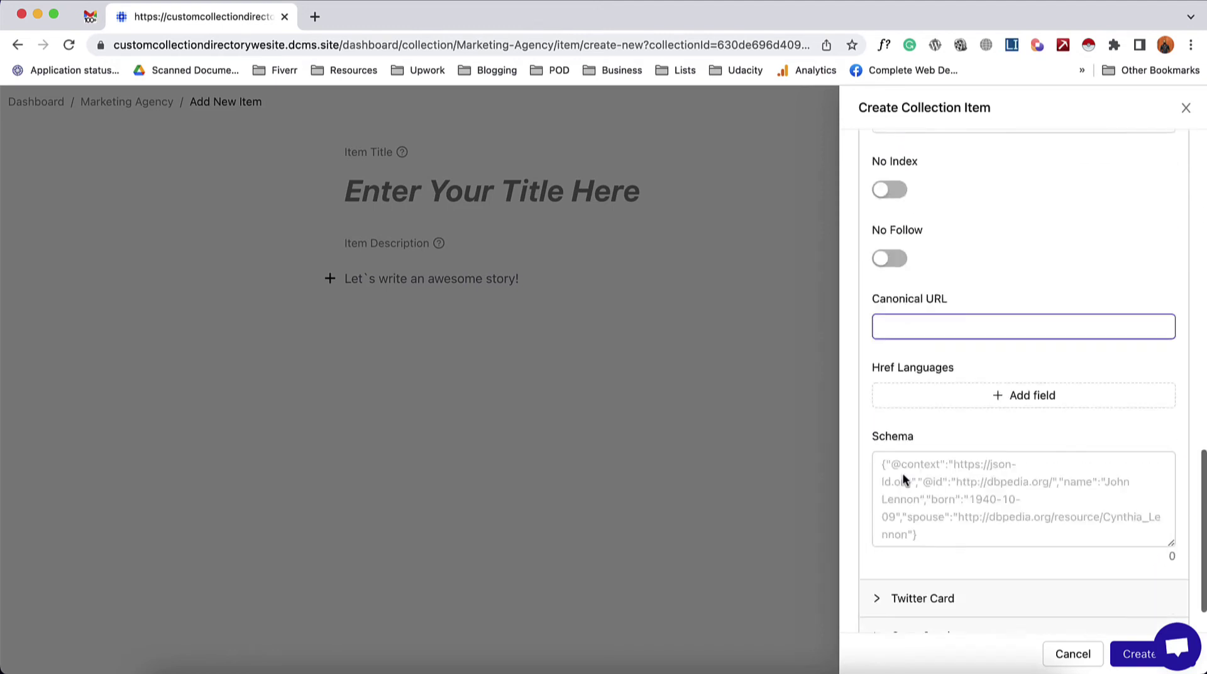
{"action": "scroll", "coordinate": [903, 474], "scroll_direction": "up", "scroll_amount": 9}
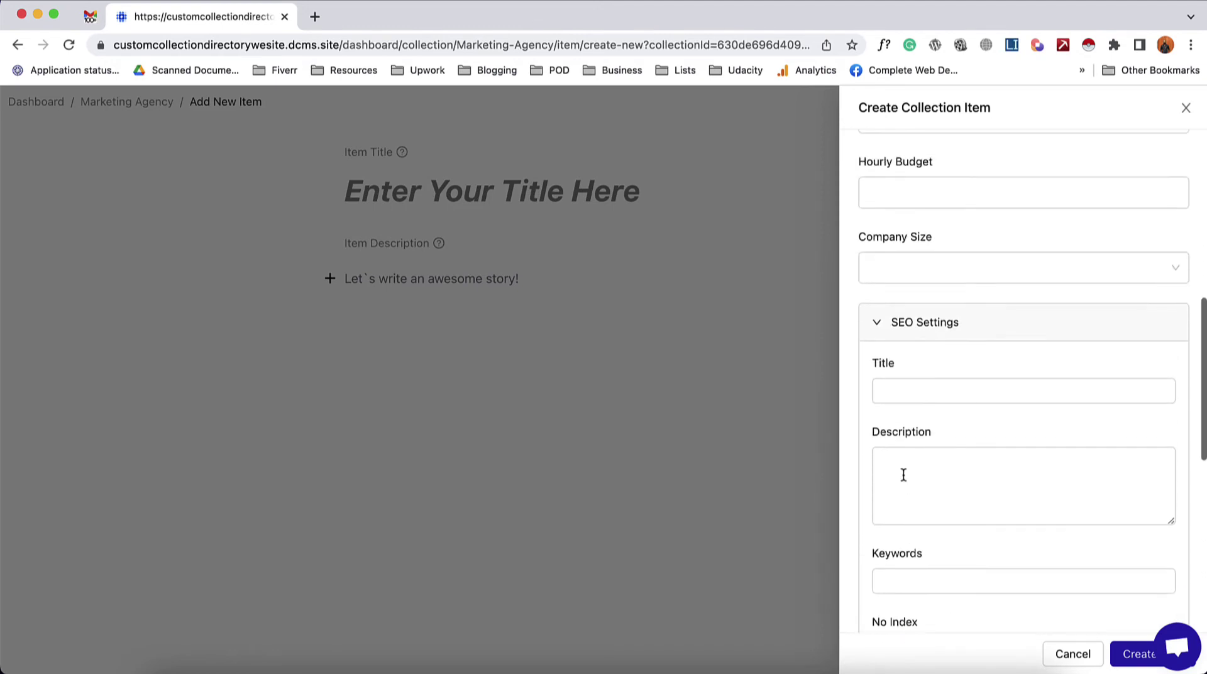
{"action": "left_click", "coordinate": [876, 326]}
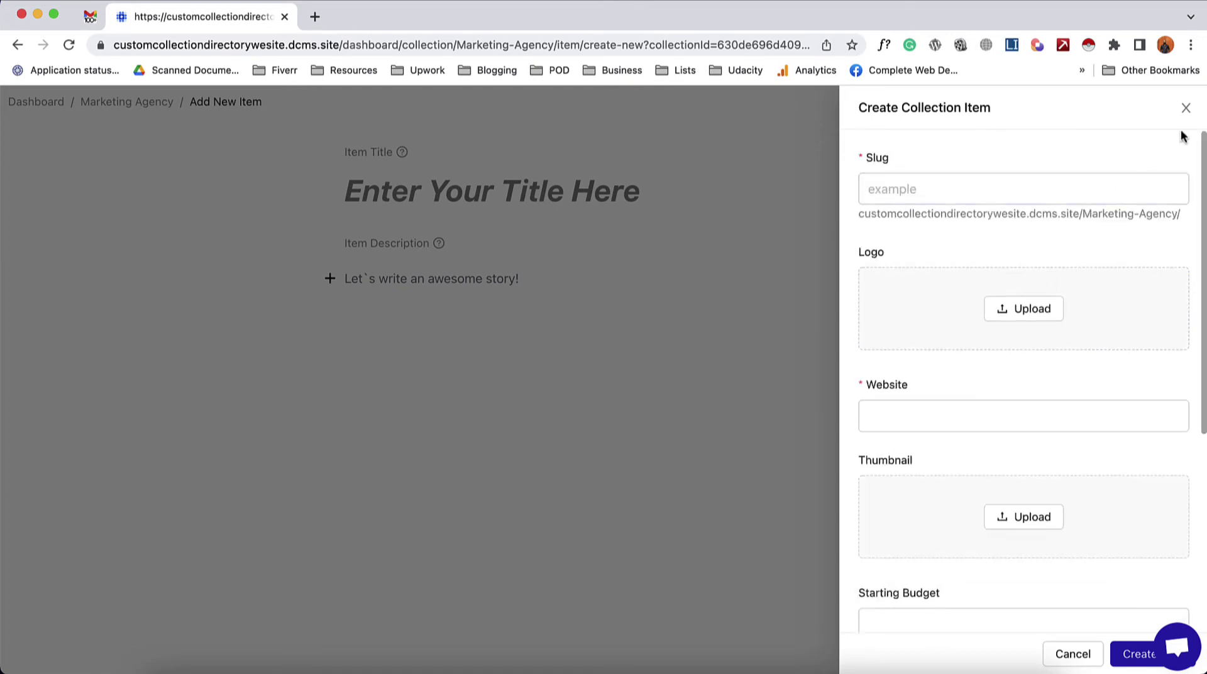
{"action": "left_click", "coordinate": [1185, 108]}
- Paste 'Neon Ambition' as the item title and the four-paragraph agency description below it
{"action": "left_click", "coordinate": [450, 199]}
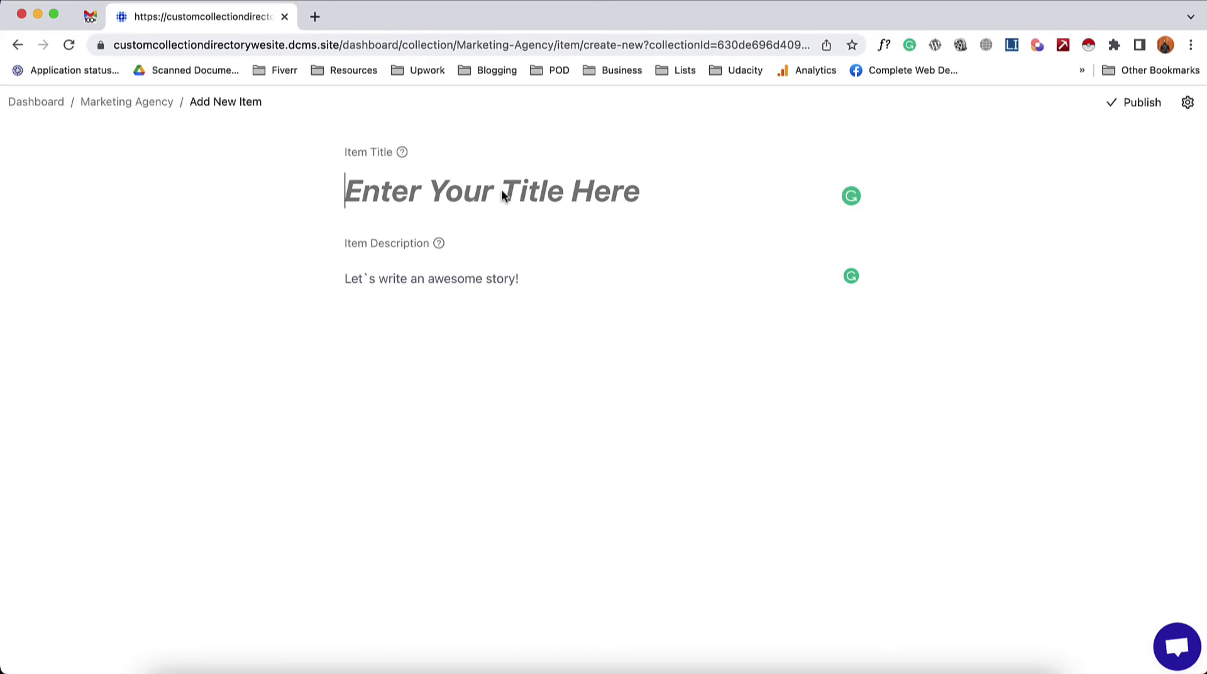
{"action": "type", "text": "Neon Ambition"}
{"action": "left_click", "coordinate": [394, 277]}
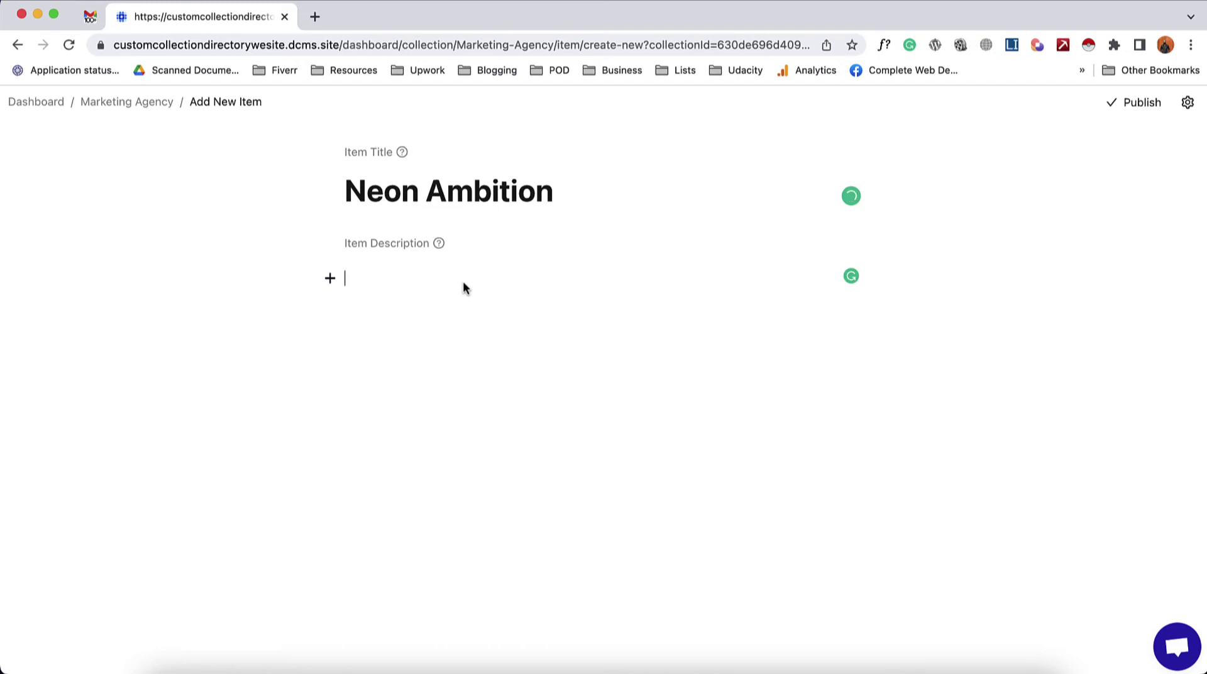
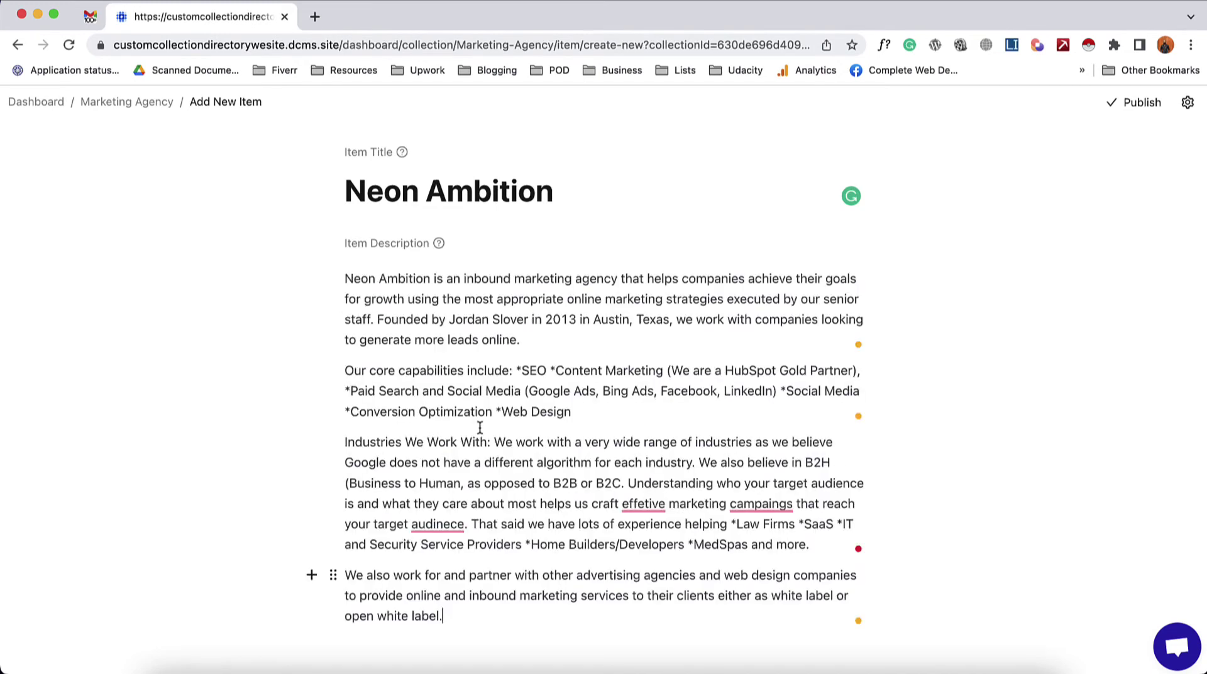
{"action": "key", "text": "Return"}
{"action": "scroll", "coordinate": [212, 628], "scroll_direction": "down", "scroll_amount": 1}
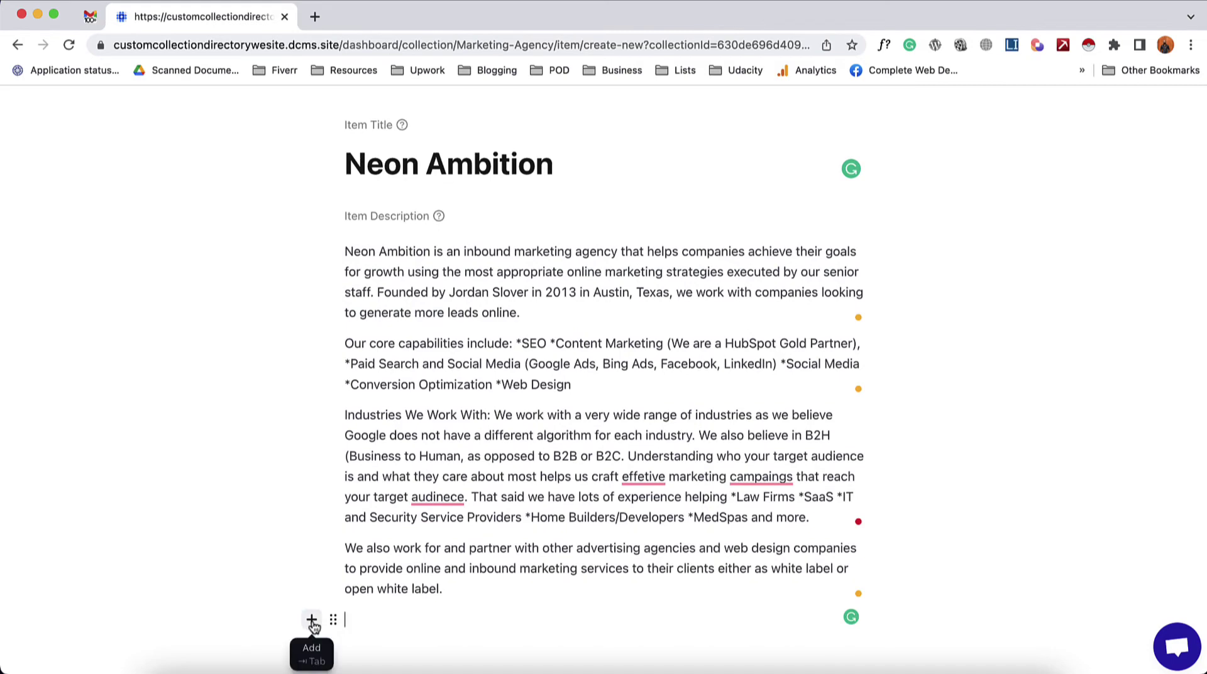
- Insert an image block with facebook 1200.jpg after the Neon Ambition description
{"action": "left_click", "coordinate": [312, 621]}
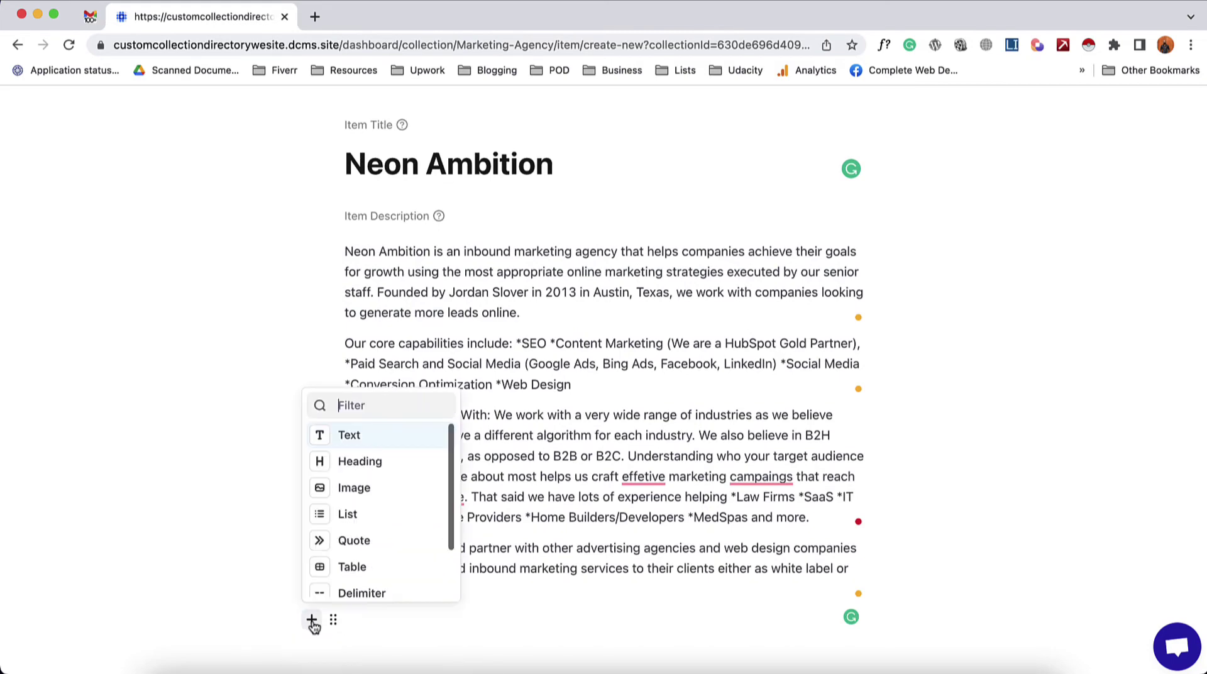
{"action": "left_click", "coordinate": [371, 492]}
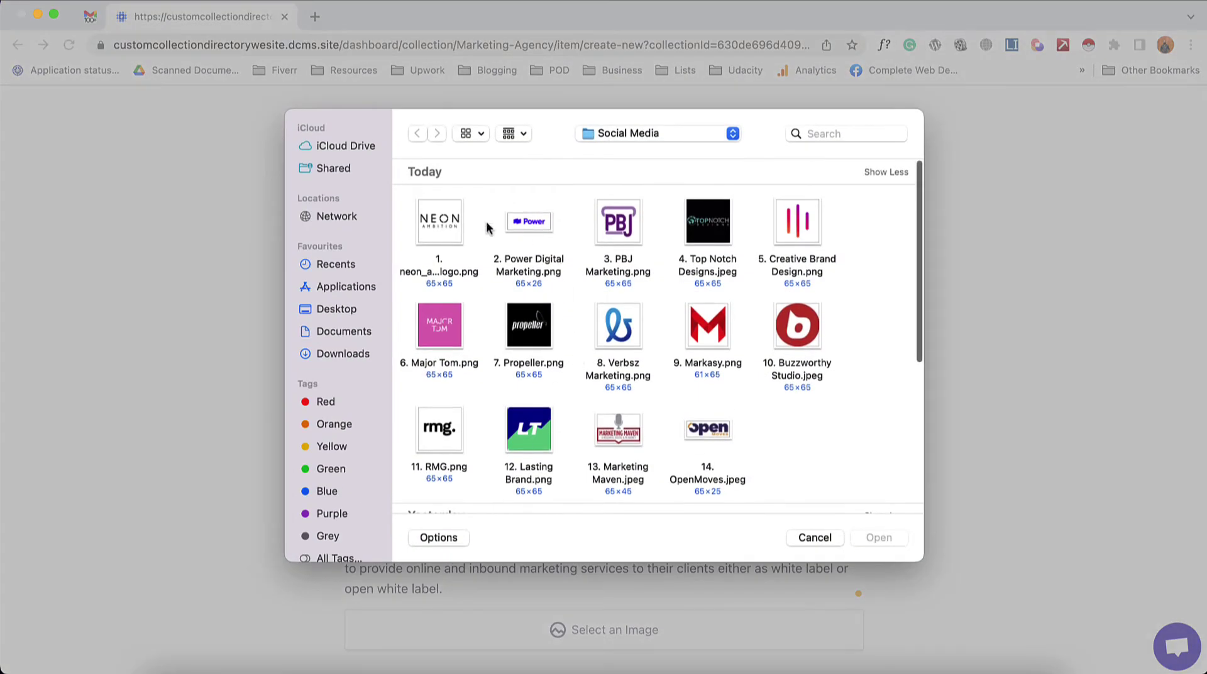
{"action": "scroll", "coordinate": [688, 377], "scroll_direction": "down", "scroll_amount": 5}
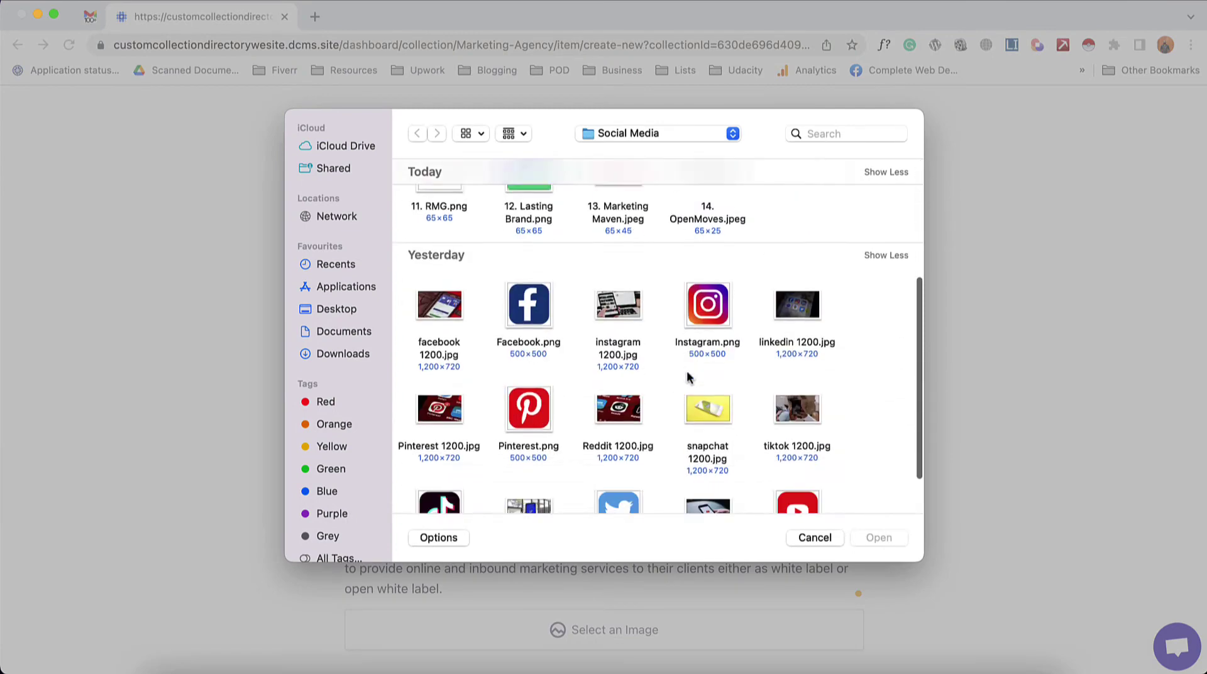
{"action": "double_click", "coordinate": [430, 290]}
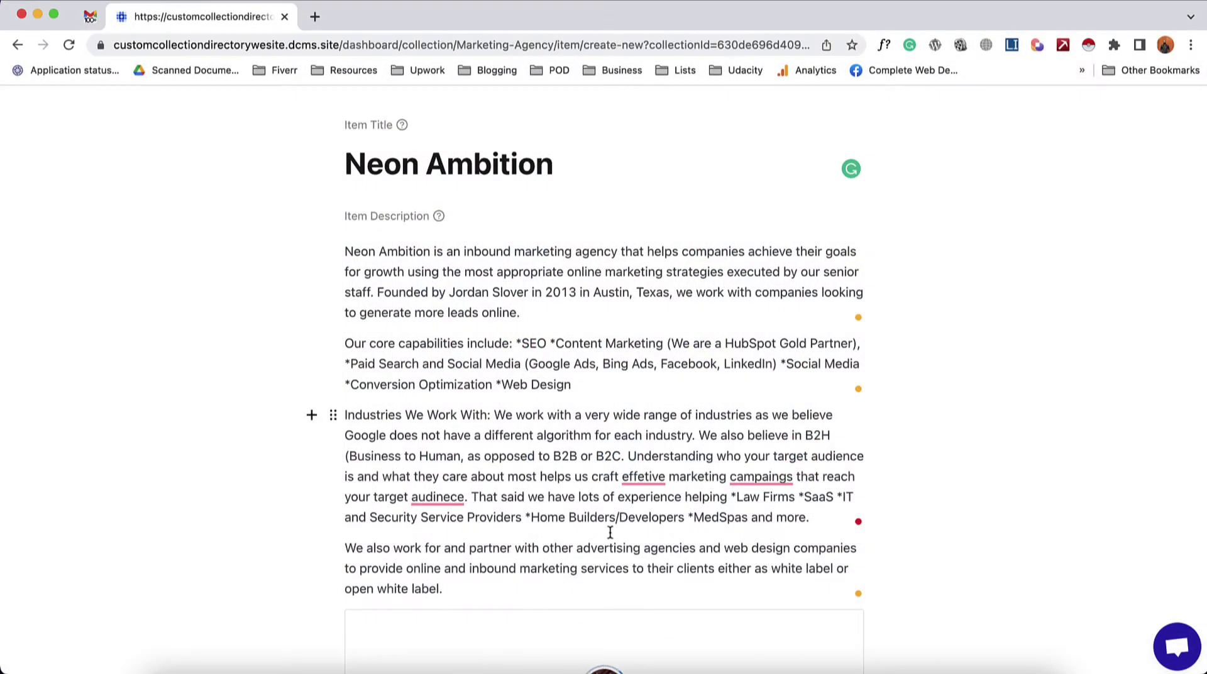
{"action": "scroll", "coordinate": [610, 532], "scroll_direction": "down", "scroll_amount": 5}
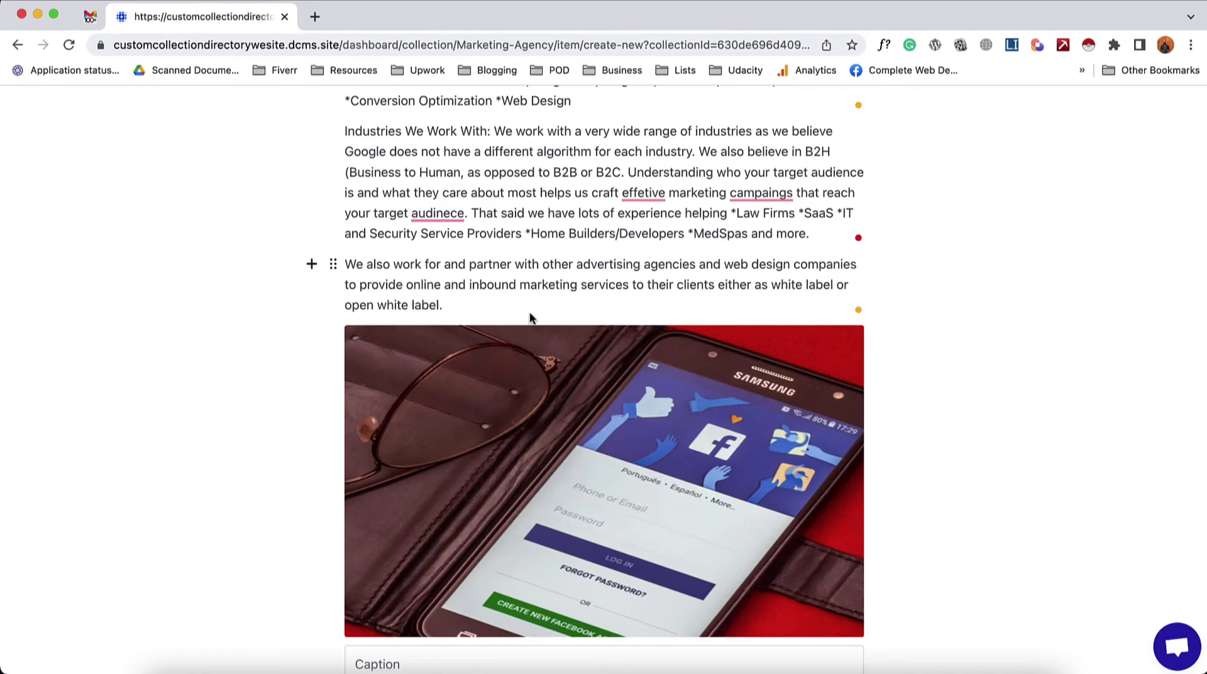
{"action": "scroll", "coordinate": [579, 278], "scroll_direction": "up", "scroll_amount": 5}
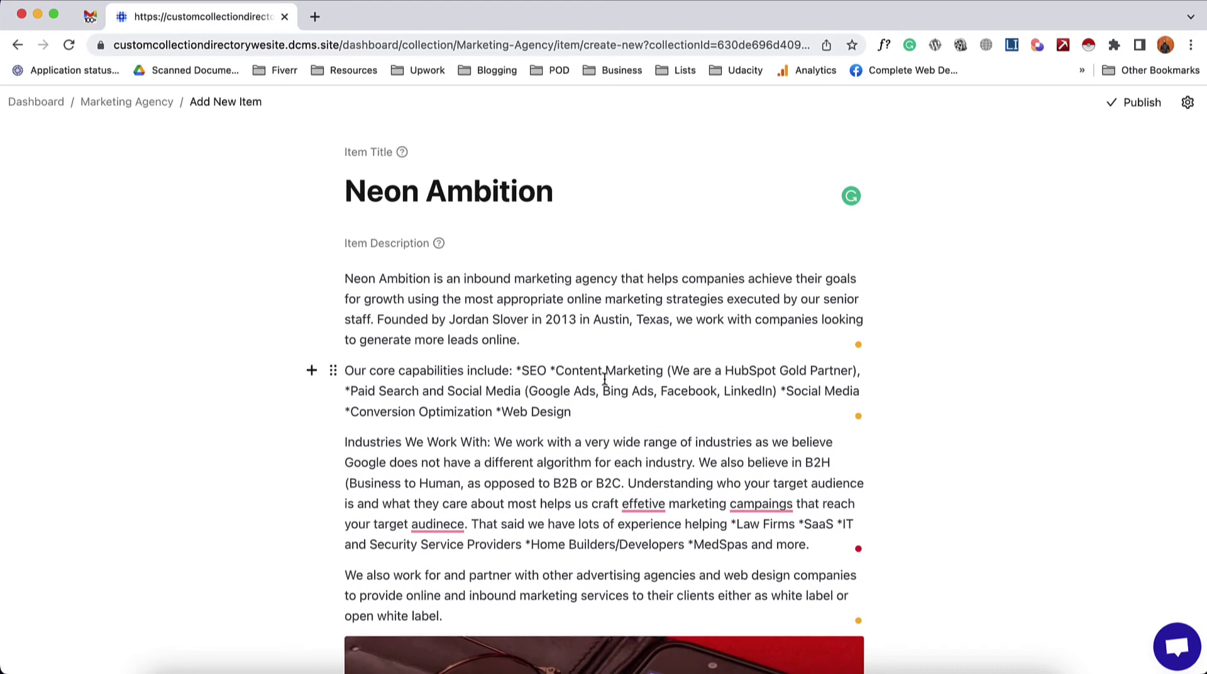
{"action": "left_click", "coordinate": [1187, 103]}
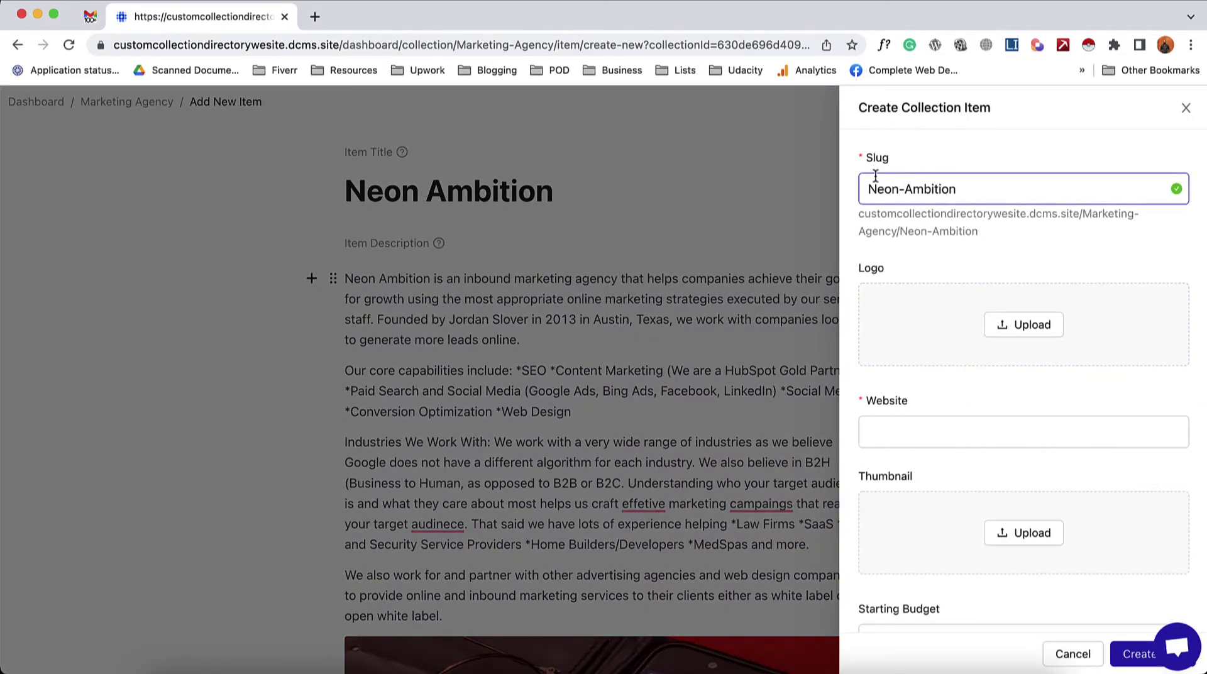
{"action": "left_click", "coordinate": [903, 195]}
{"action": "left_click", "coordinate": [581, 208]}
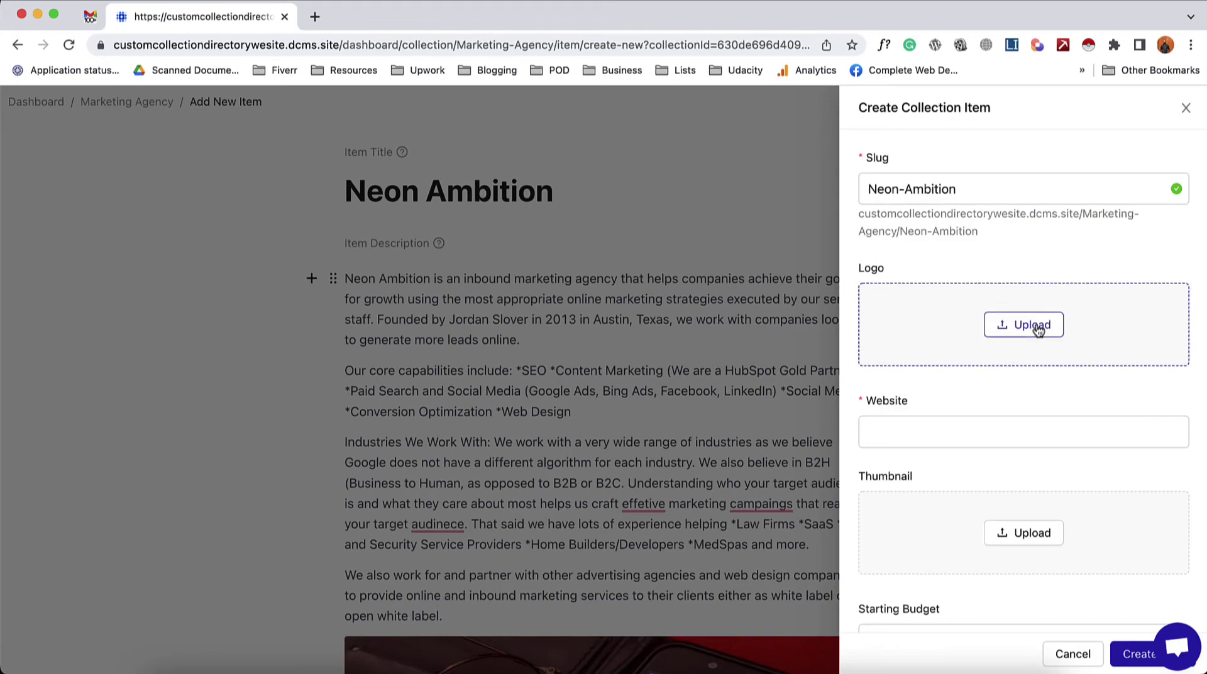
{"action": "left_click", "coordinate": [1035, 325]}
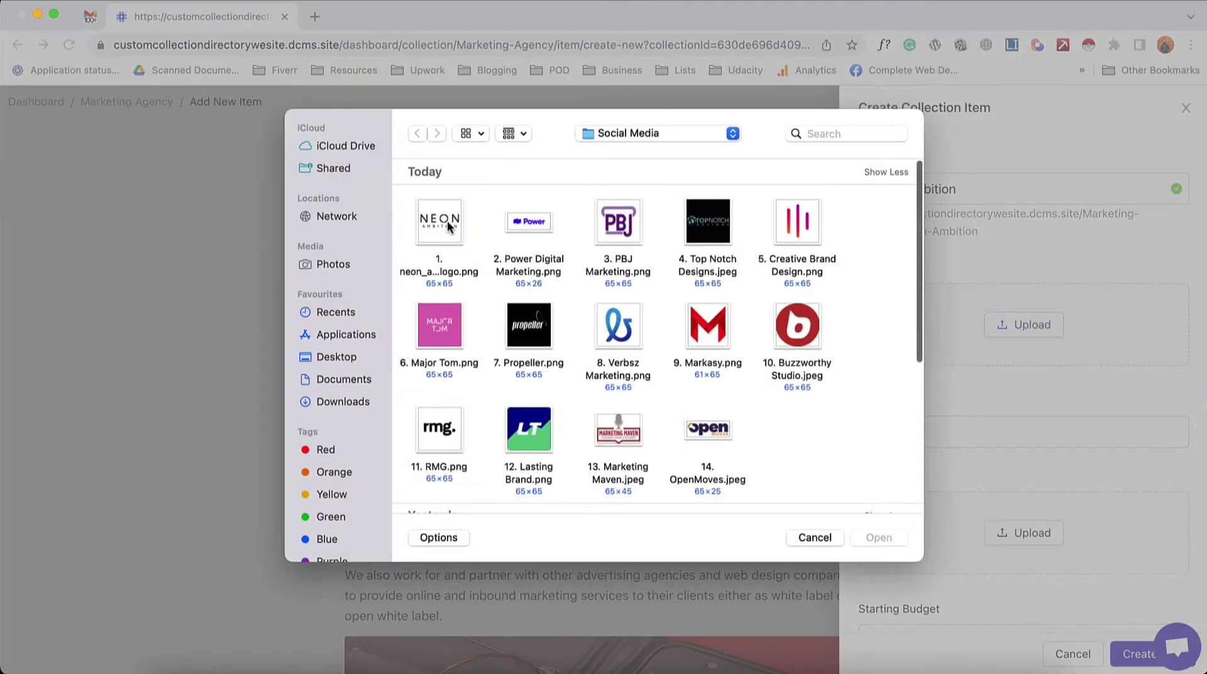
{"action": "double_click", "coordinate": [446, 222]}
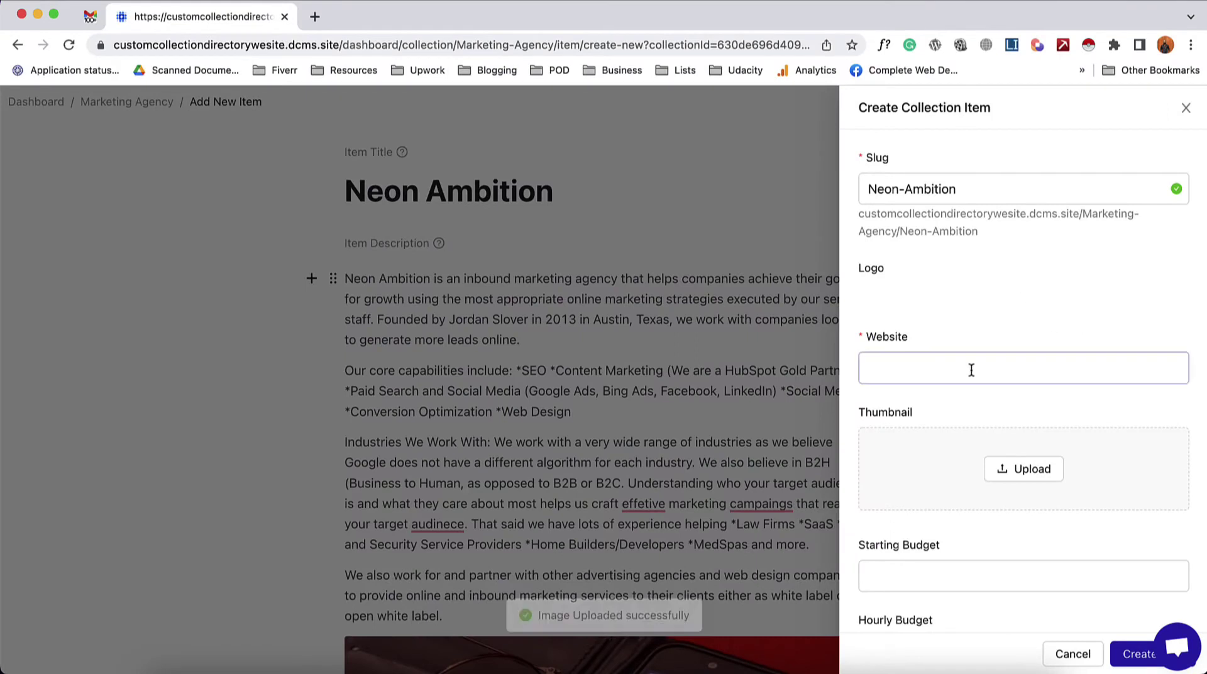
{"action": "left_click", "coordinate": [934, 430]}
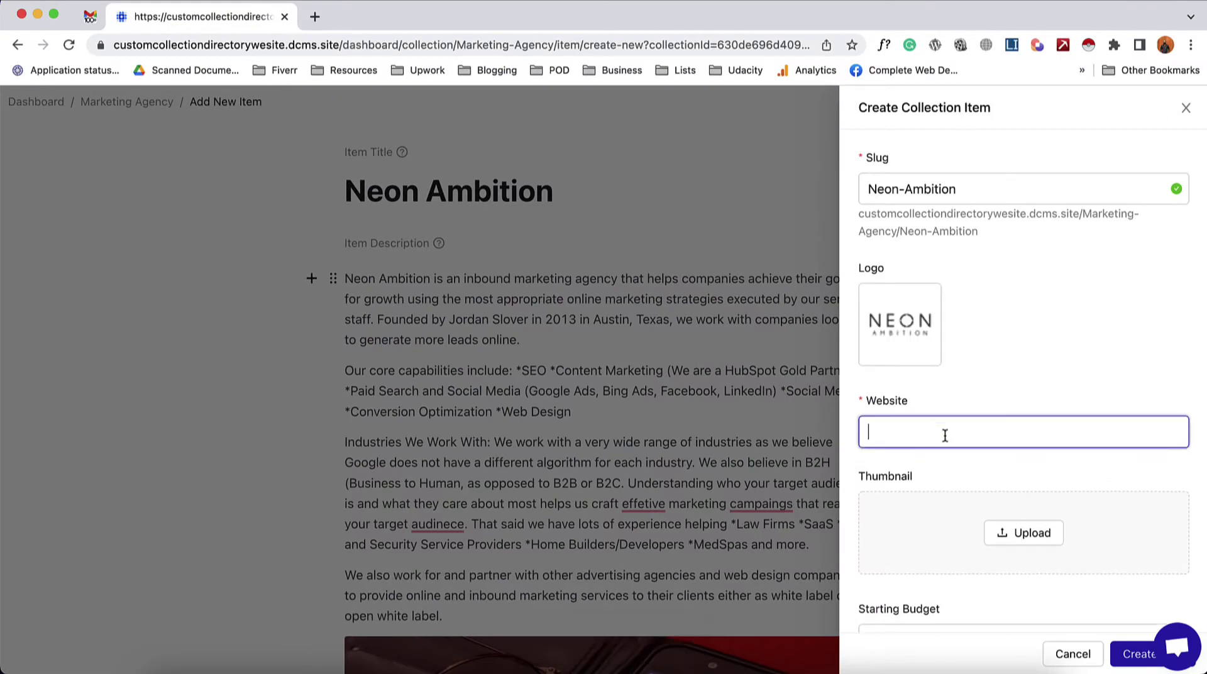
{"action": "type", "text": "https://www.neonambition.com/"}
{"action": "scroll", "coordinate": [1006, 473], "scroll_direction": "down", "scroll_amount": 2}
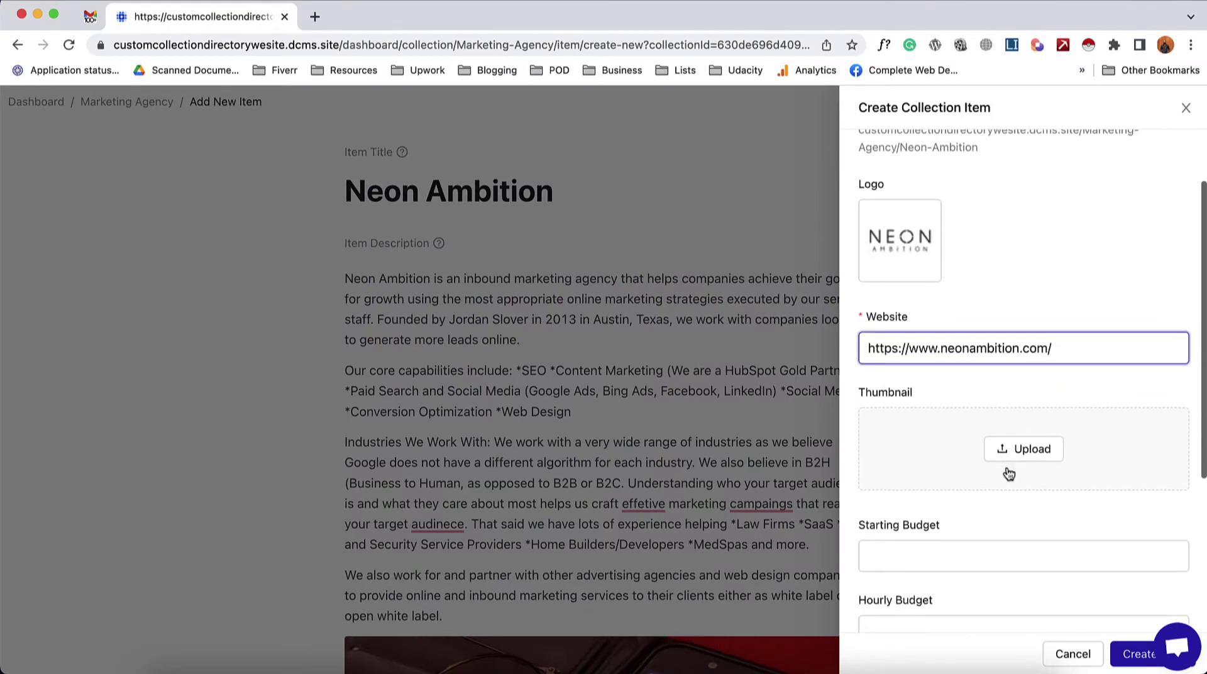
- Upload facebook 1200.jpg as the thumbnail and enter a $10,000 starting budget
{"action": "left_click", "coordinate": [1037, 450]}
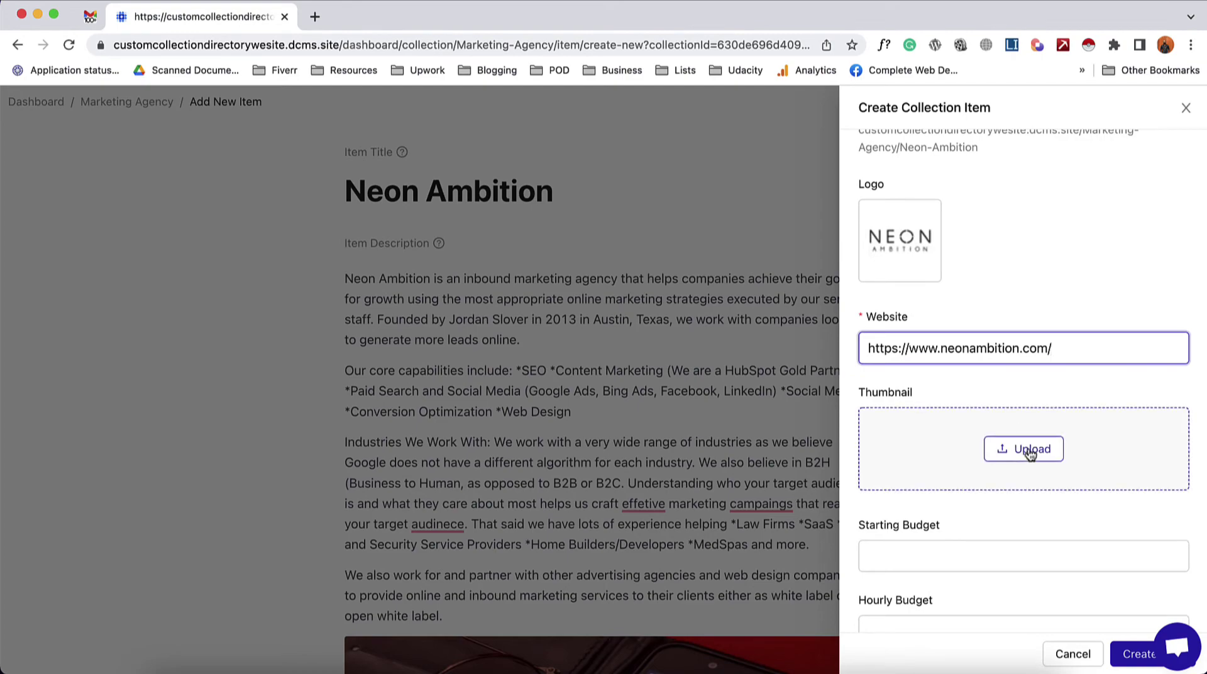
{"action": "scroll", "coordinate": [547, 430], "scroll_direction": "down", "scroll_amount": 5}
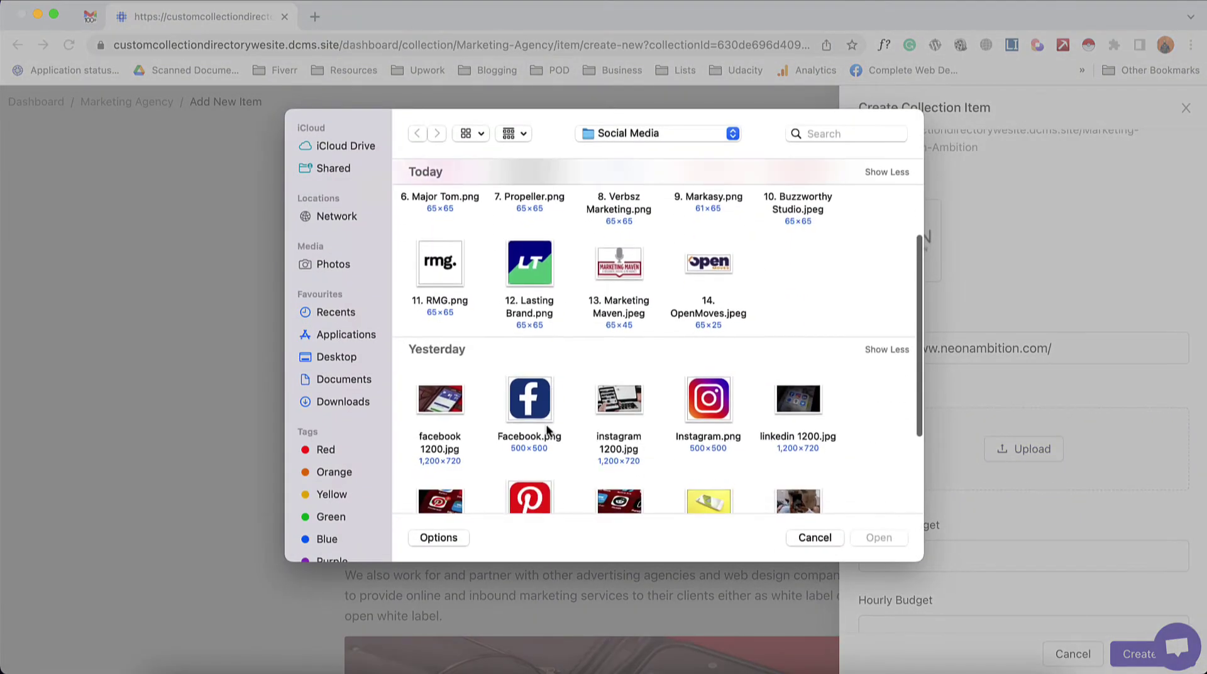
{"action": "double_click", "coordinate": [444, 360]}
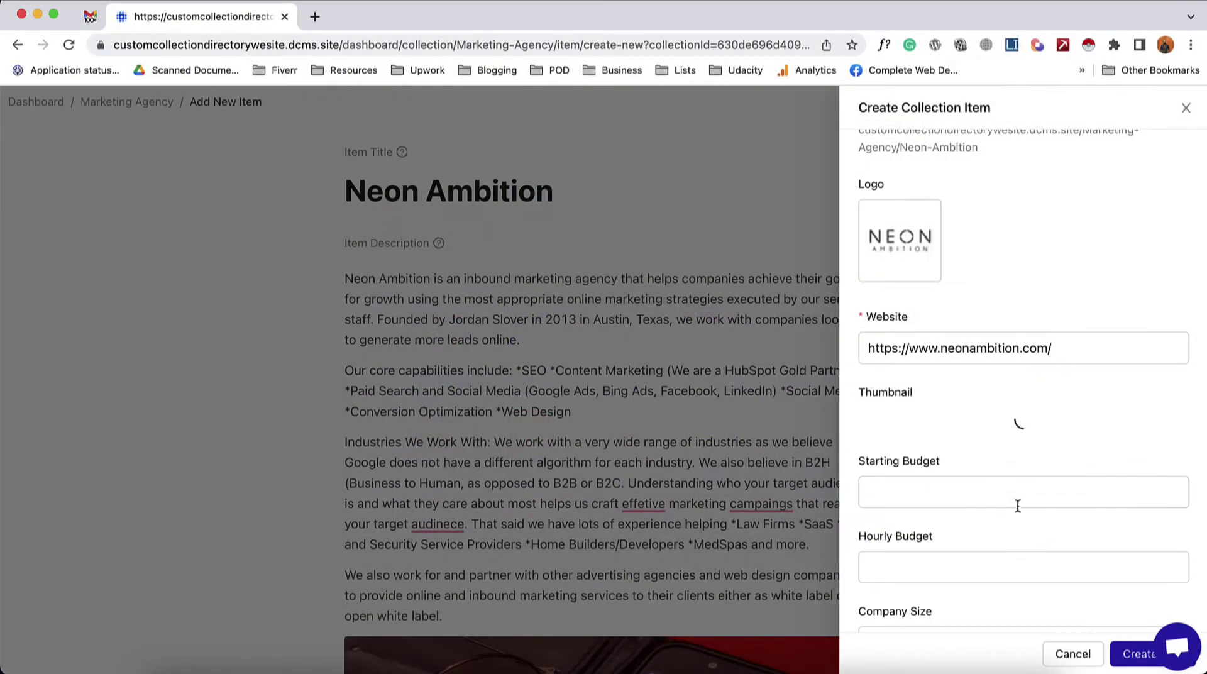
{"action": "left_click", "coordinate": [1017, 505]}
{"action": "scroll", "coordinate": [1014, 500], "scroll_direction": "down", "scroll_amount": 3}
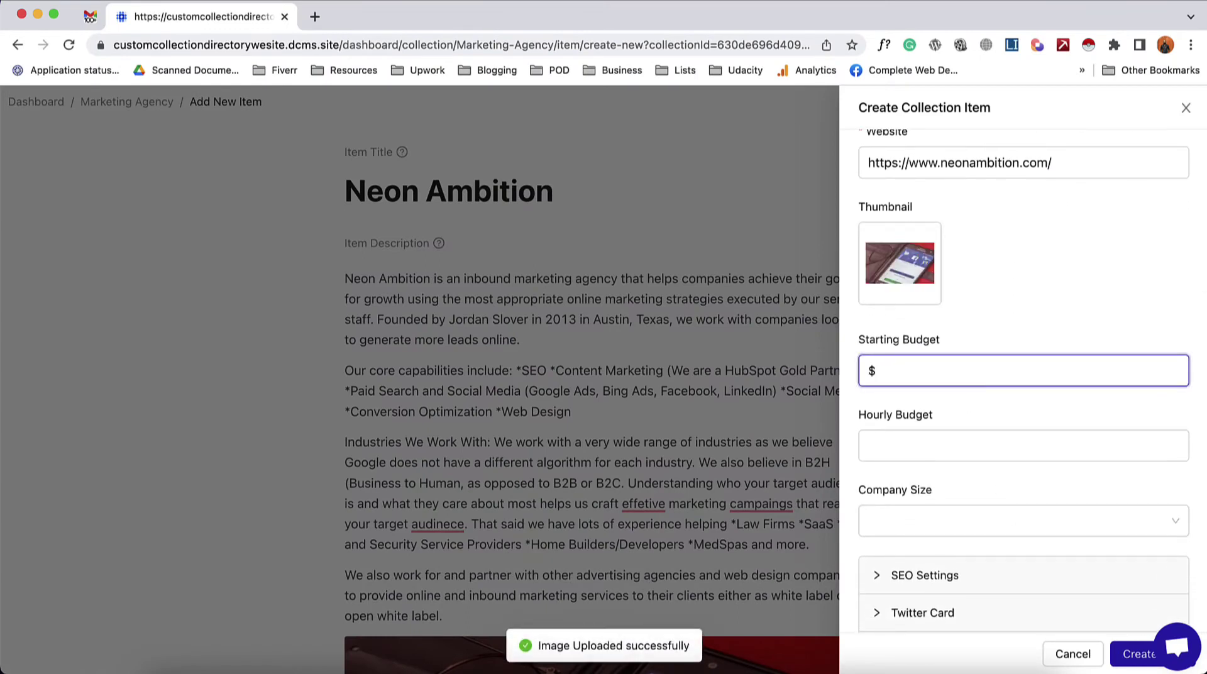
{"action": "type", "text": "$10000"}
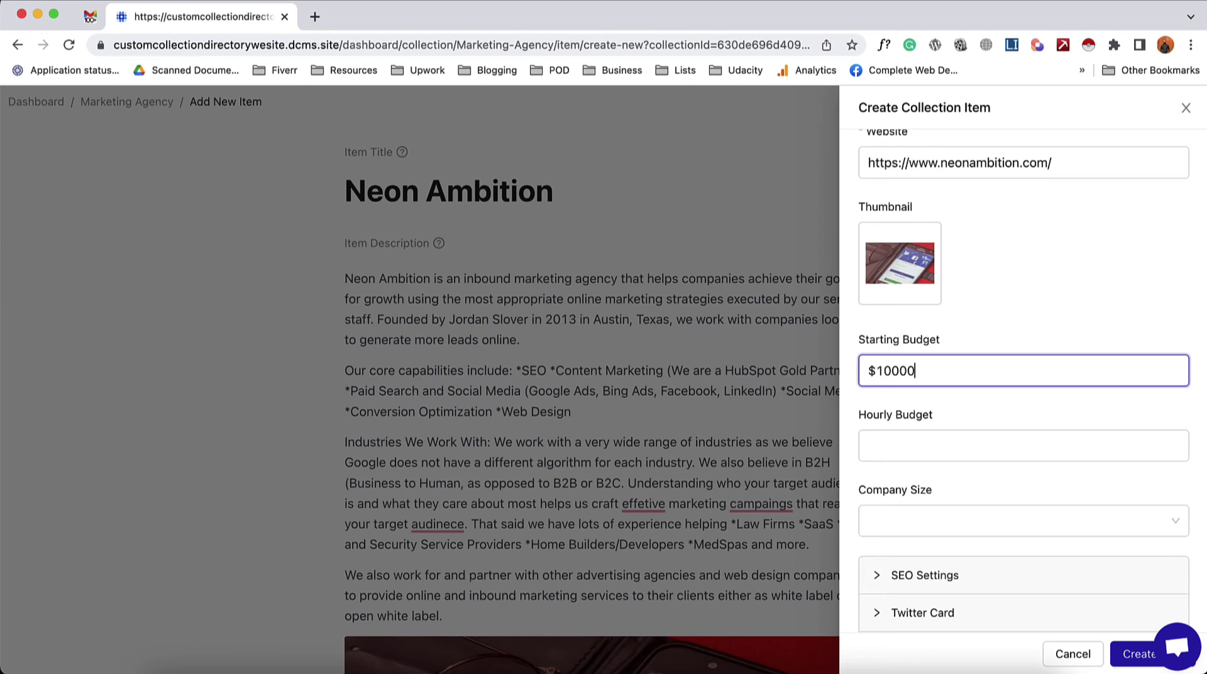
{"action": "left_click", "coordinate": [894, 370]}
{"action": "type", "text": ","}
- Set the hourly budget to $50 - $150/hr and the company size to 11-50
{"action": "left_click", "coordinate": [896, 443]}
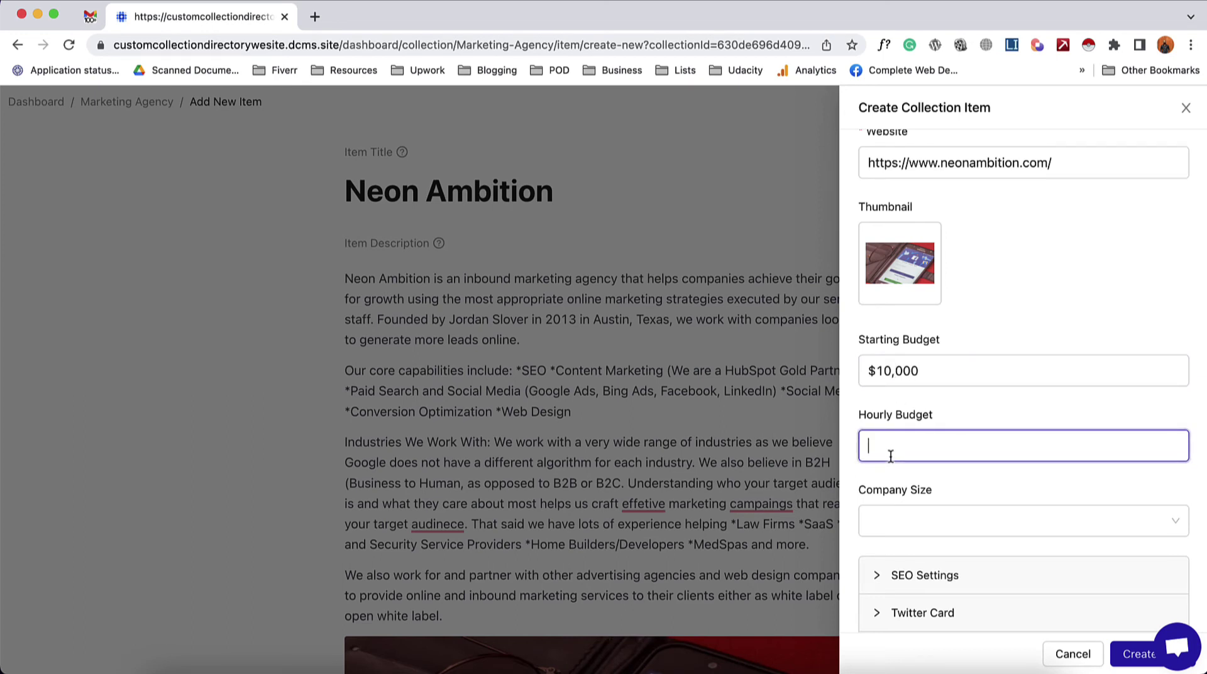
{"action": "type", "text": "$50 - $150/hr"}
{"action": "key", "text": "Tab"}
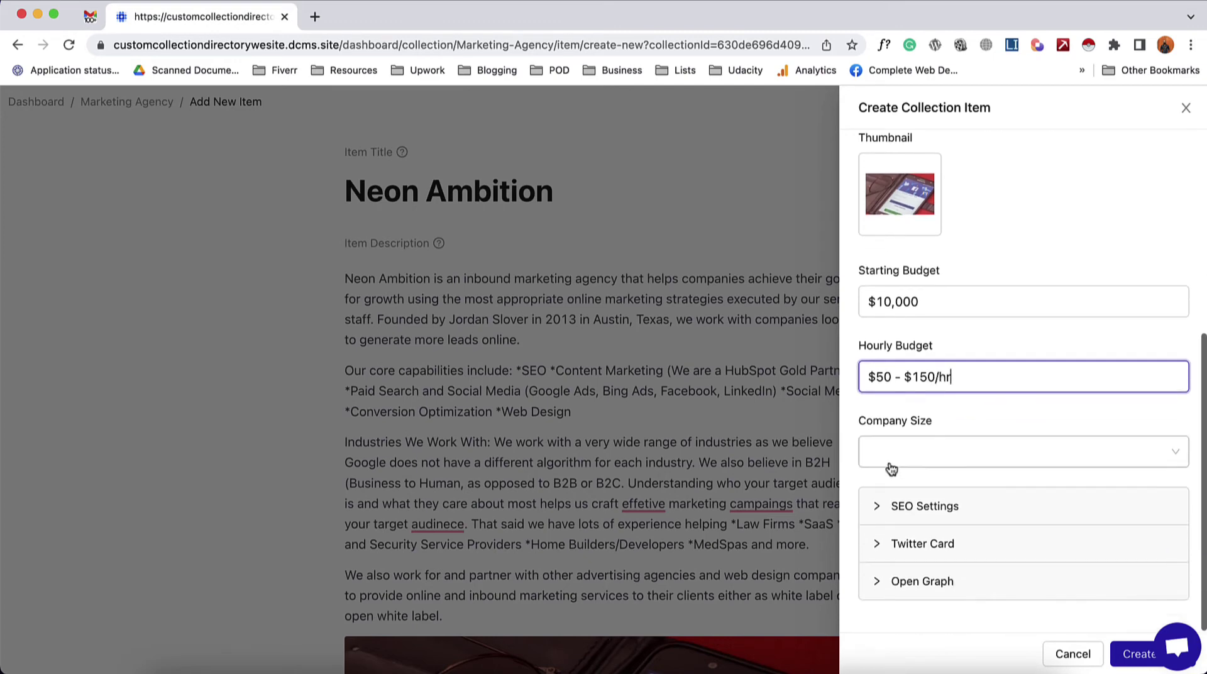
{"action": "left_click", "coordinate": [908, 463]}
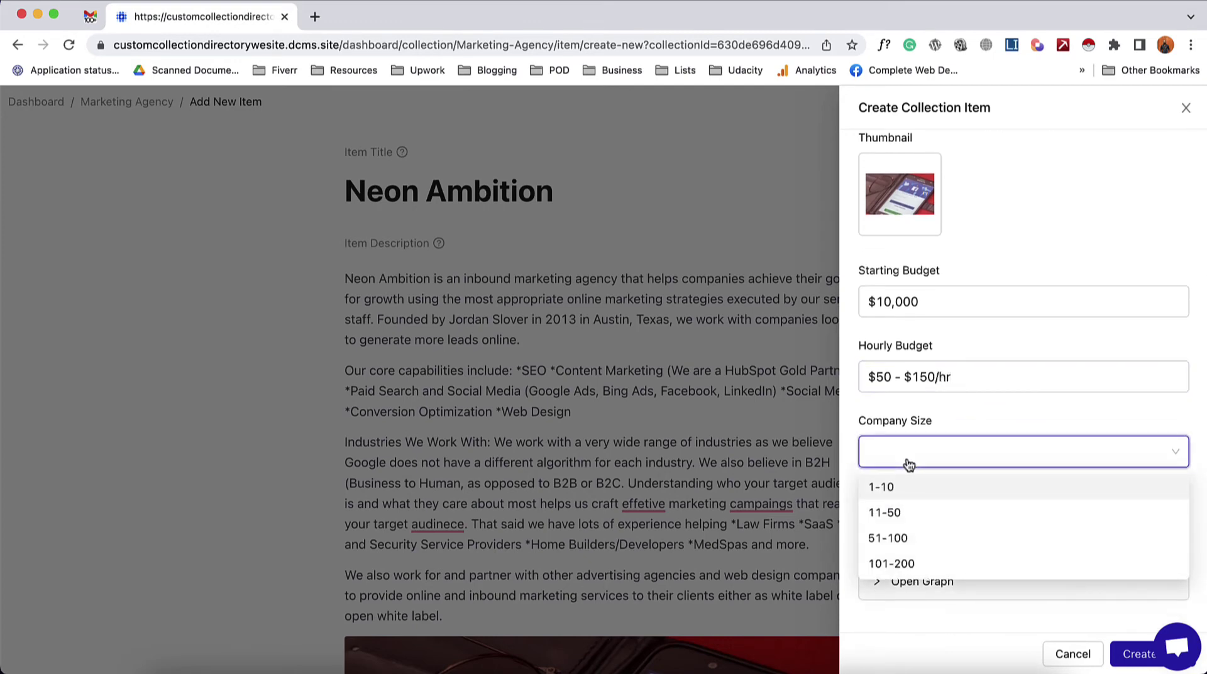
{"action": "left_click", "coordinate": [919, 512]}
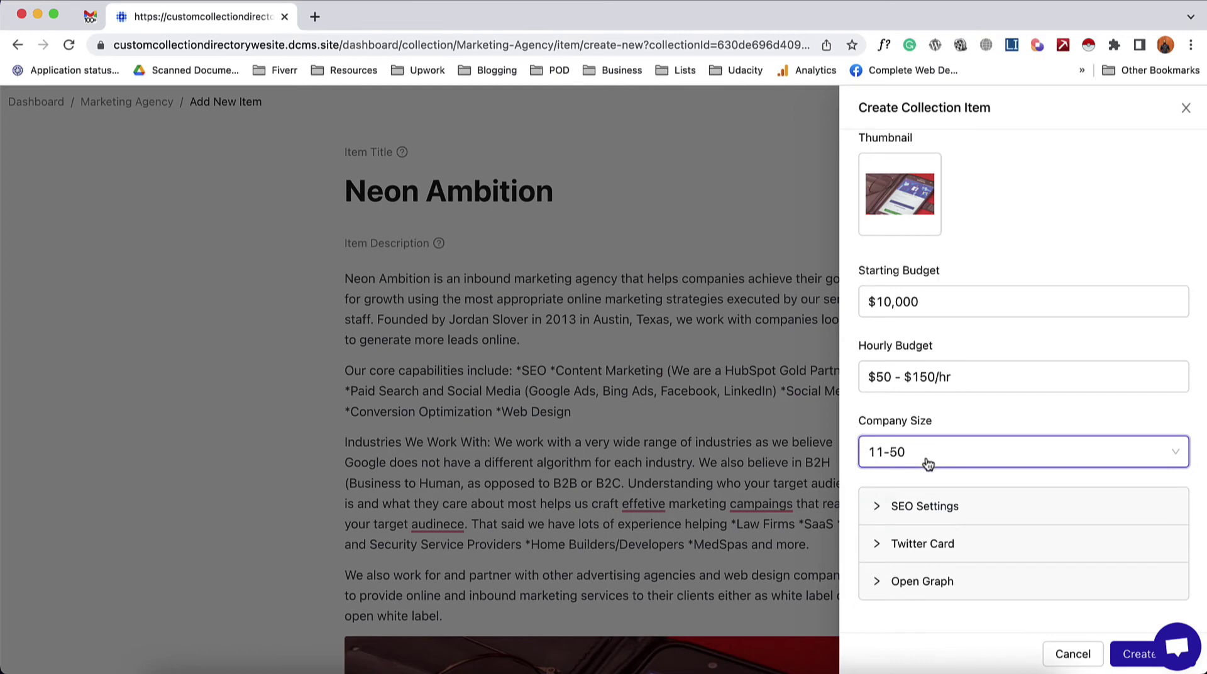
{"action": "scroll", "coordinate": [937, 450], "scroll_direction": "up", "scroll_amount": 5}
{"action": "scroll", "coordinate": [937, 446], "scroll_direction": "down", "scroll_amount": 5}
{"action": "left_click", "coordinate": [999, 425]}
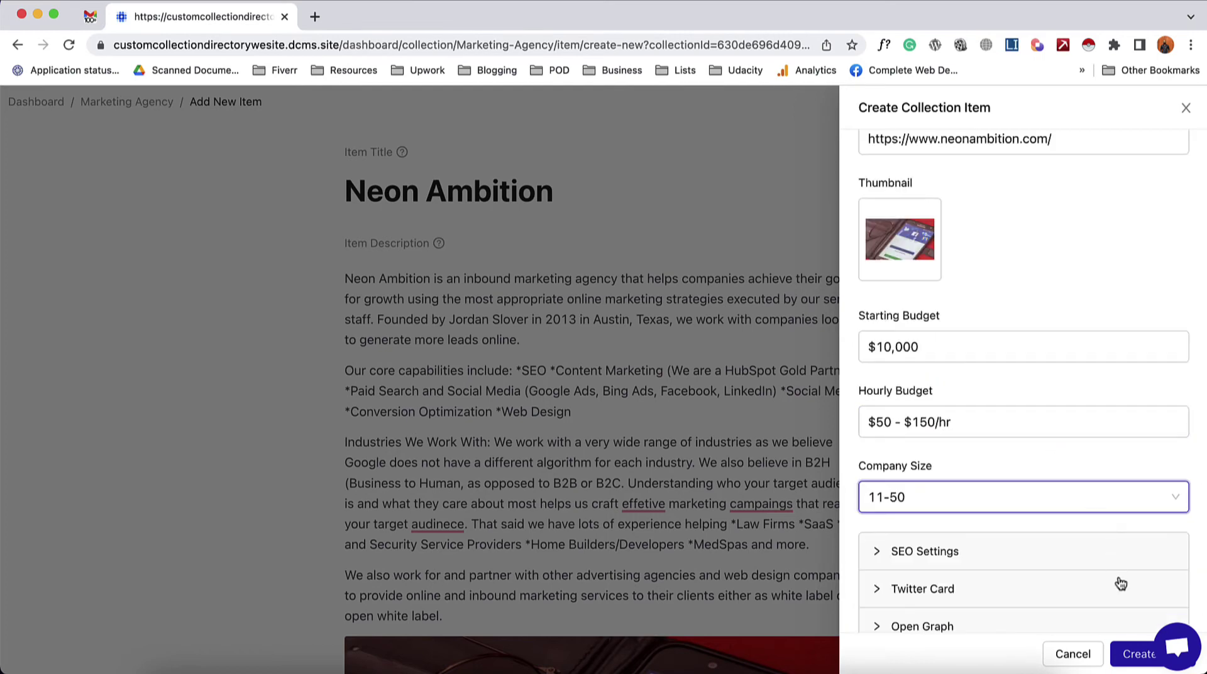
- Create the 'Neon Ambition' Marketing Agency item and publish it live
{"action": "left_click", "coordinate": [1138, 656]}
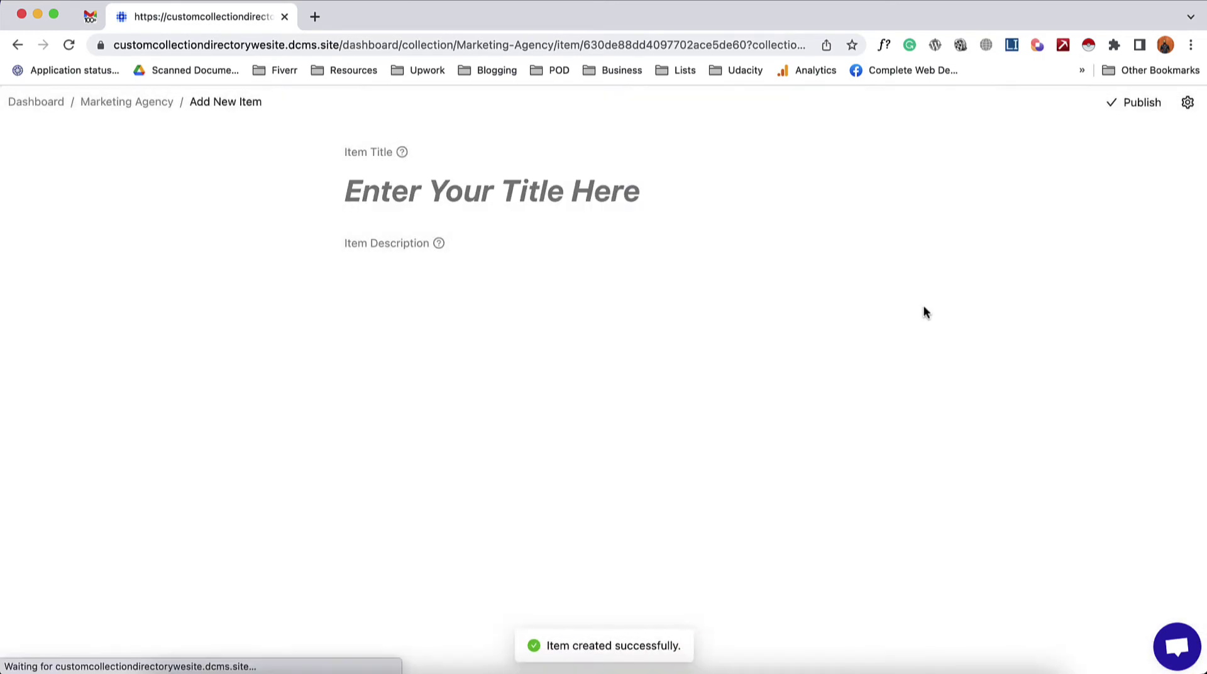
{"action": "scroll", "coordinate": [746, 361], "scroll_direction": "down", "scroll_amount": 9}
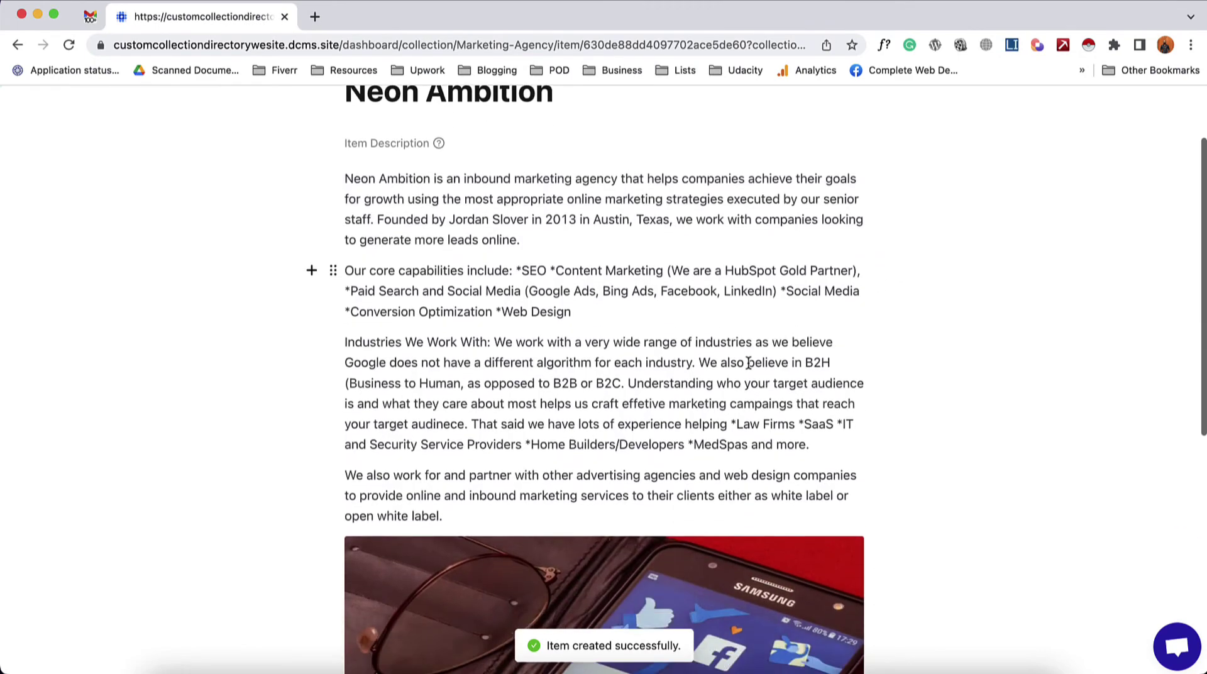
{"action": "scroll", "coordinate": [710, 486], "scroll_direction": "up", "scroll_amount": 10}
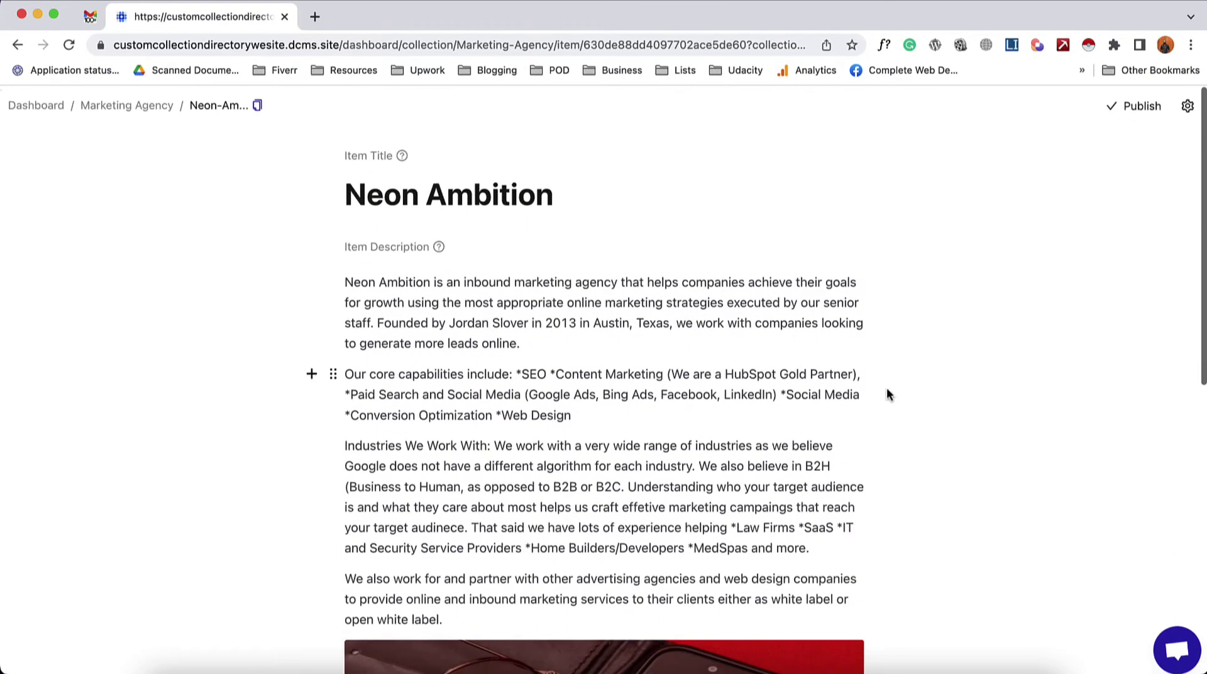
{"action": "left_click", "coordinate": [1139, 107]}
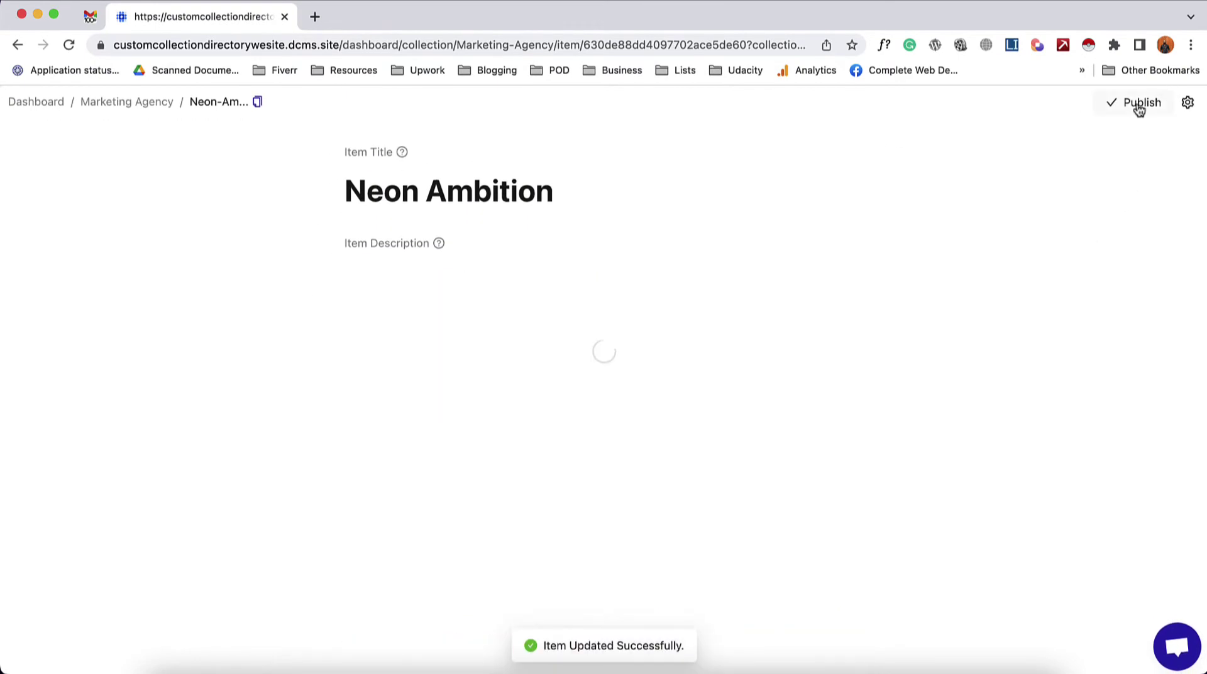
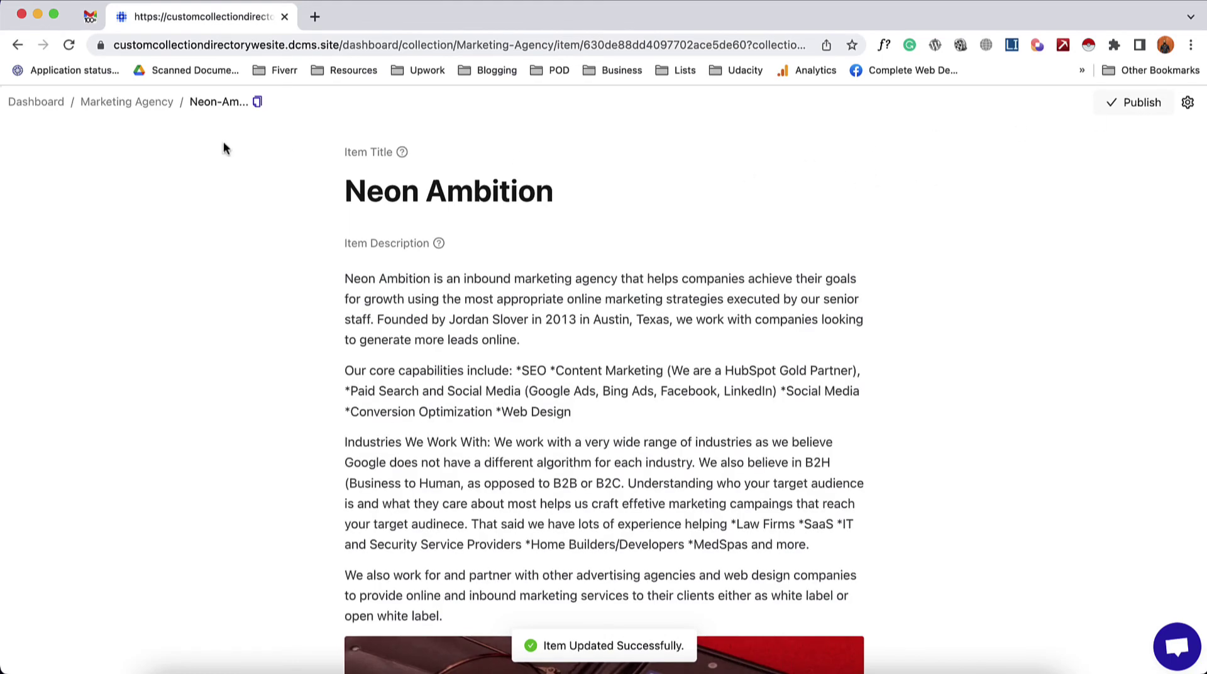
- Return to the Marketing Agency site and open its Homepage in Design & Pages
{"action": "left_click", "coordinate": [127, 105]}
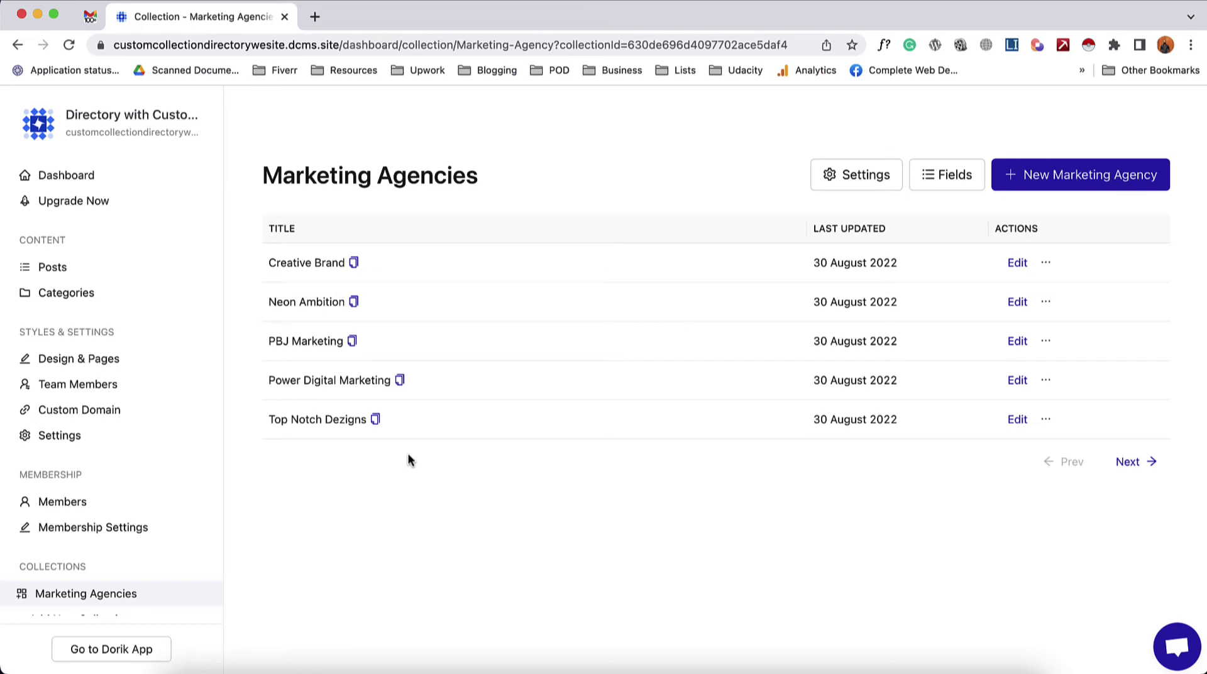
{"action": "left_click", "coordinate": [99, 360]}
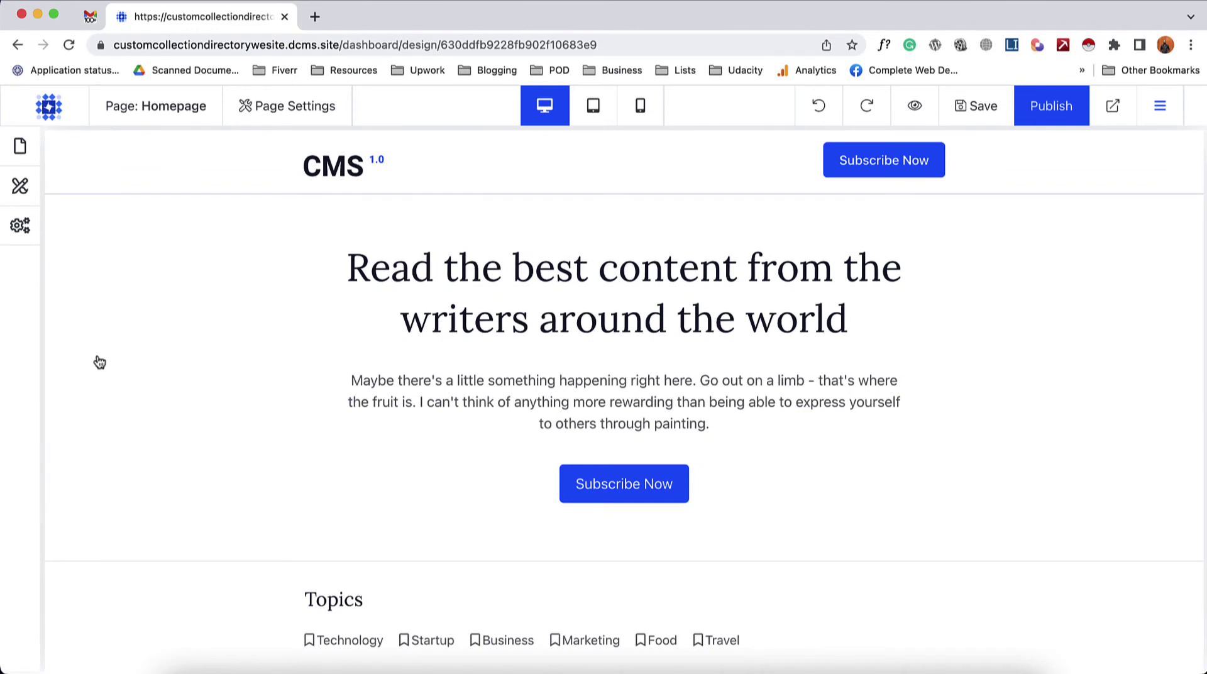
- Open the Marketing Agency Template page in the designer
{"action": "left_click", "coordinate": [20, 147]}
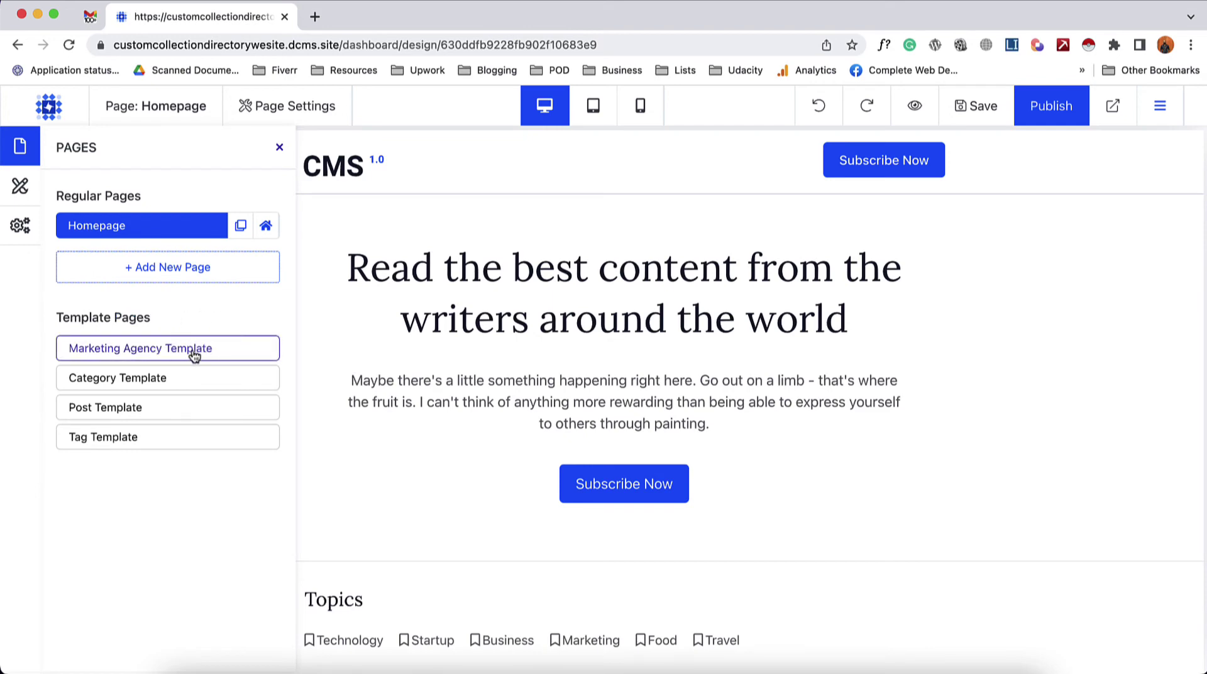
{"action": "left_click", "coordinate": [182, 354]}
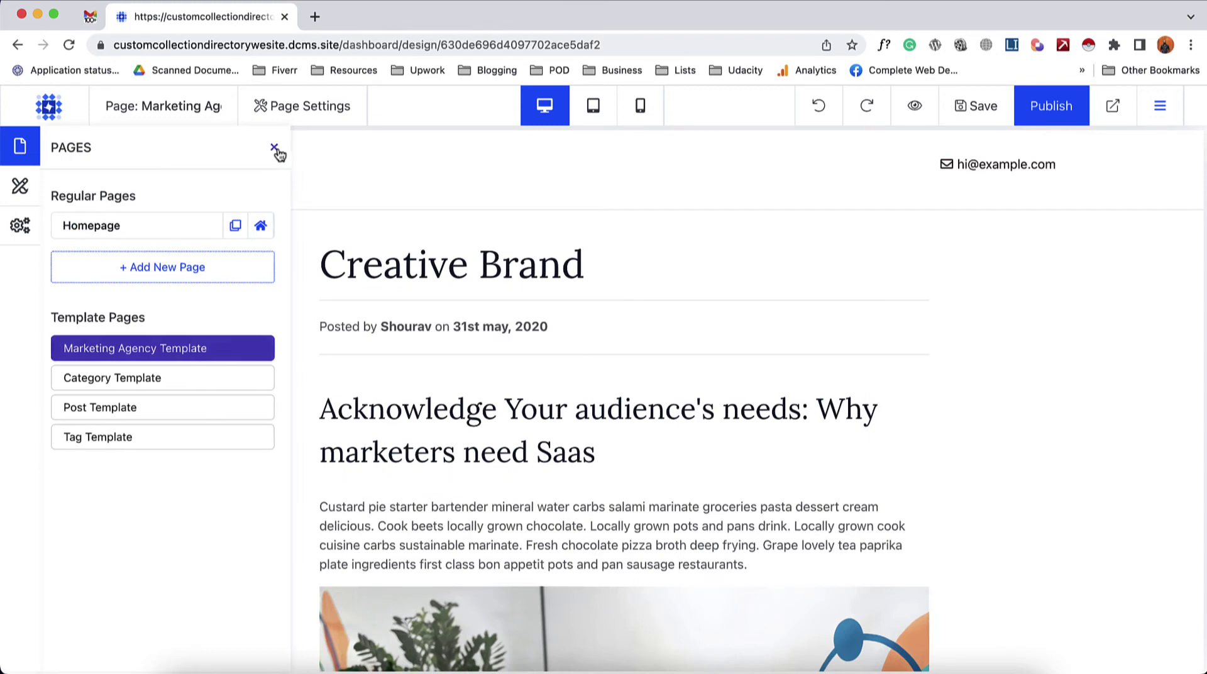
{"action": "left_click", "coordinate": [278, 149]}
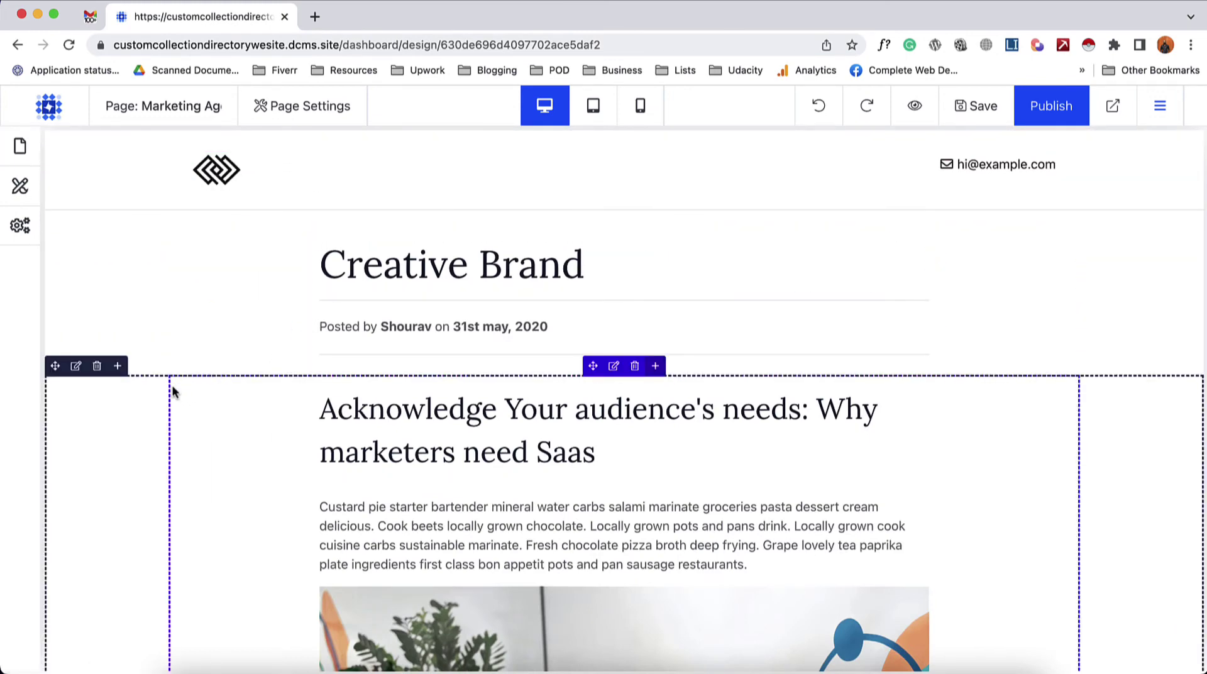
- Delete the Posted by byline, both dividers and the Acknowledge Your audience's needs section
{"action": "left_click", "coordinate": [631, 328]}
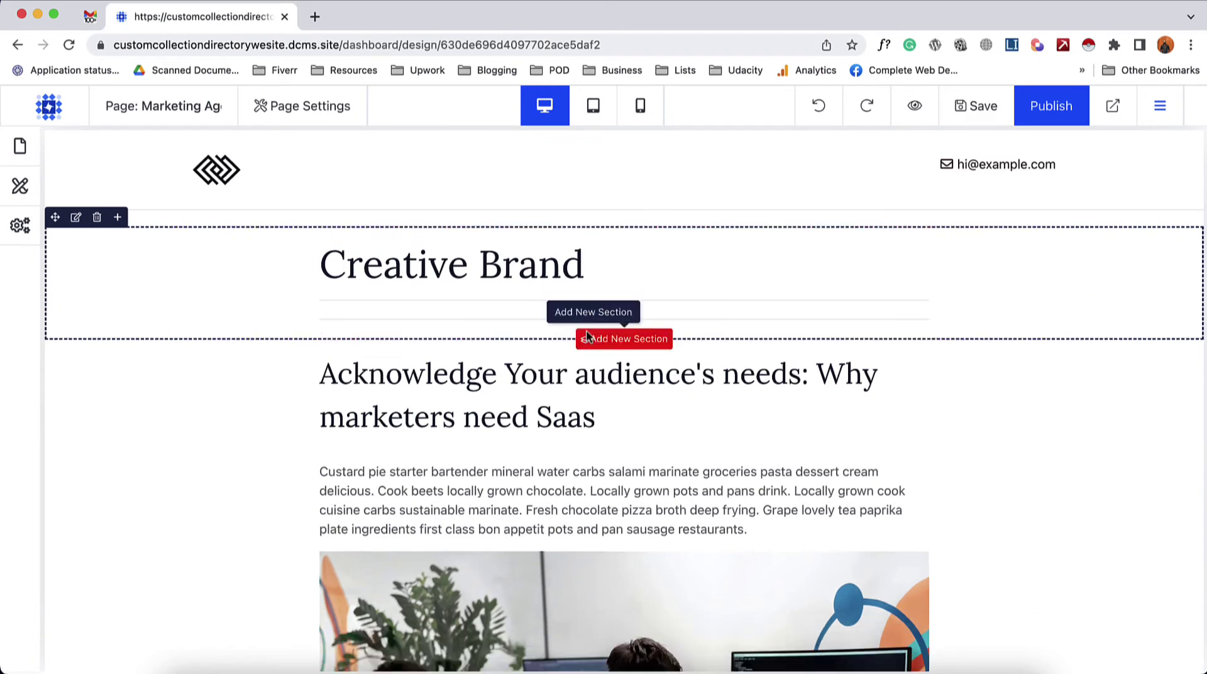
{"action": "left_click", "coordinate": [632, 301]}
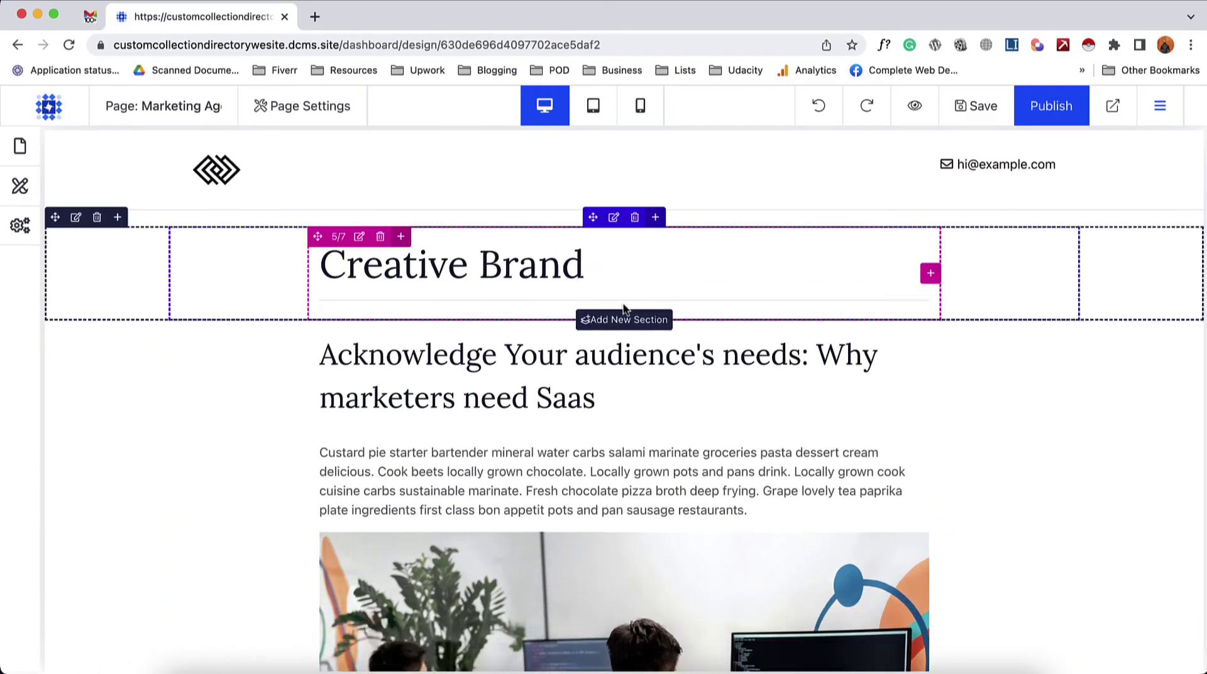
{"action": "left_click", "coordinate": [634, 293]}
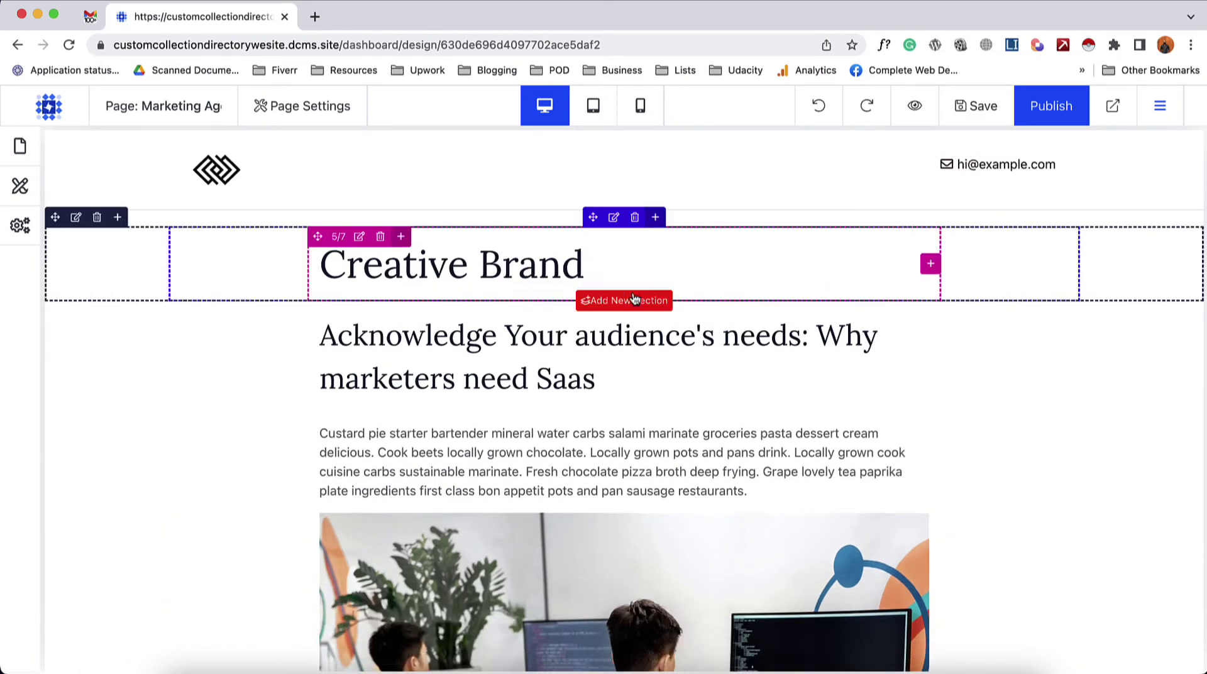
{"action": "scroll", "coordinate": [377, 390], "scroll_direction": "down", "scroll_amount": 1}
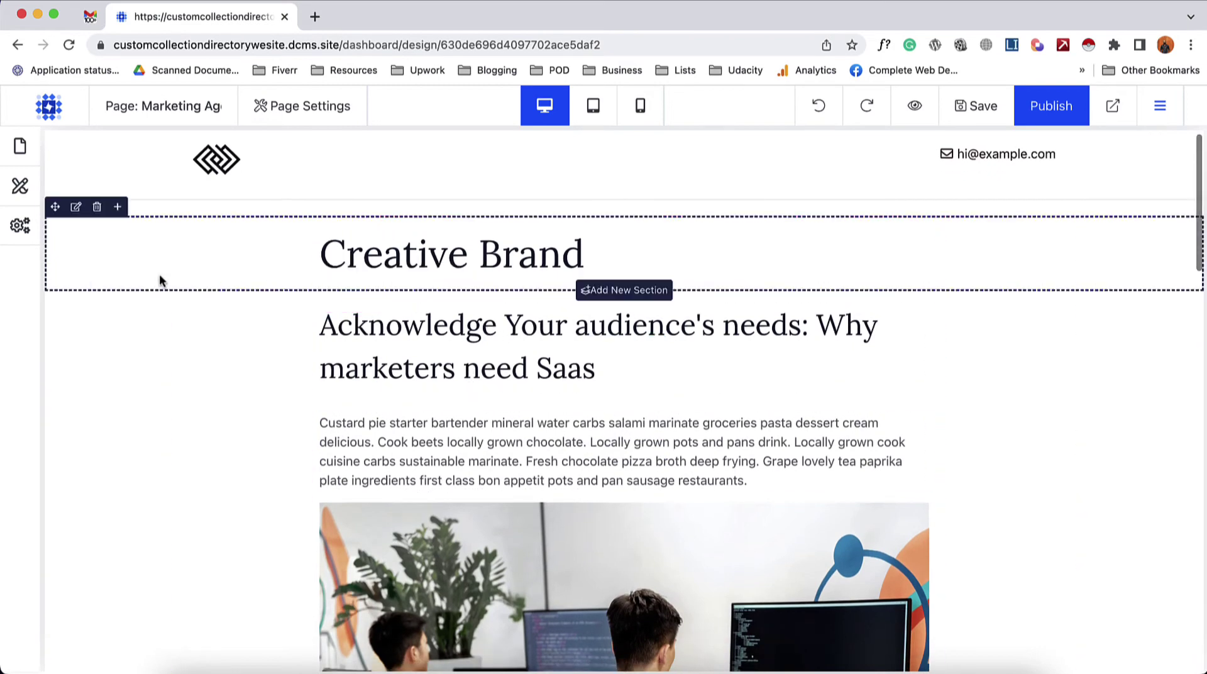
{"action": "left_click", "coordinate": [97, 281]}
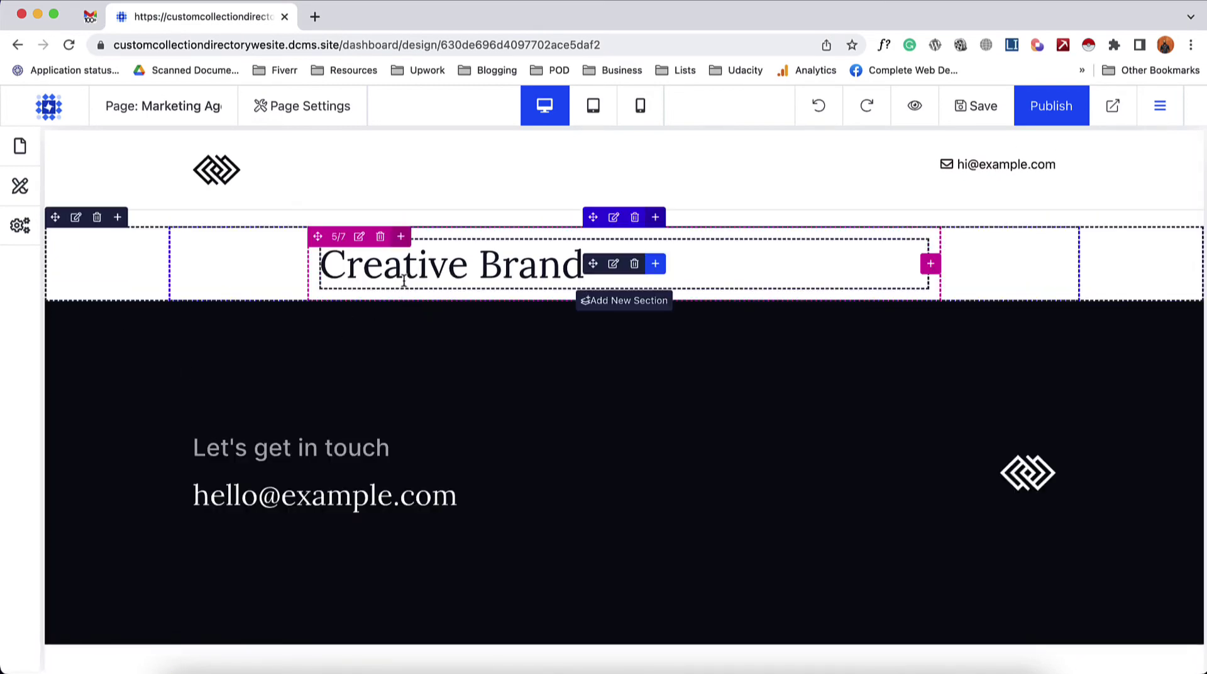
- Add a custom one-column section below the Creative Brand title
{"action": "left_click", "coordinate": [619, 300]}
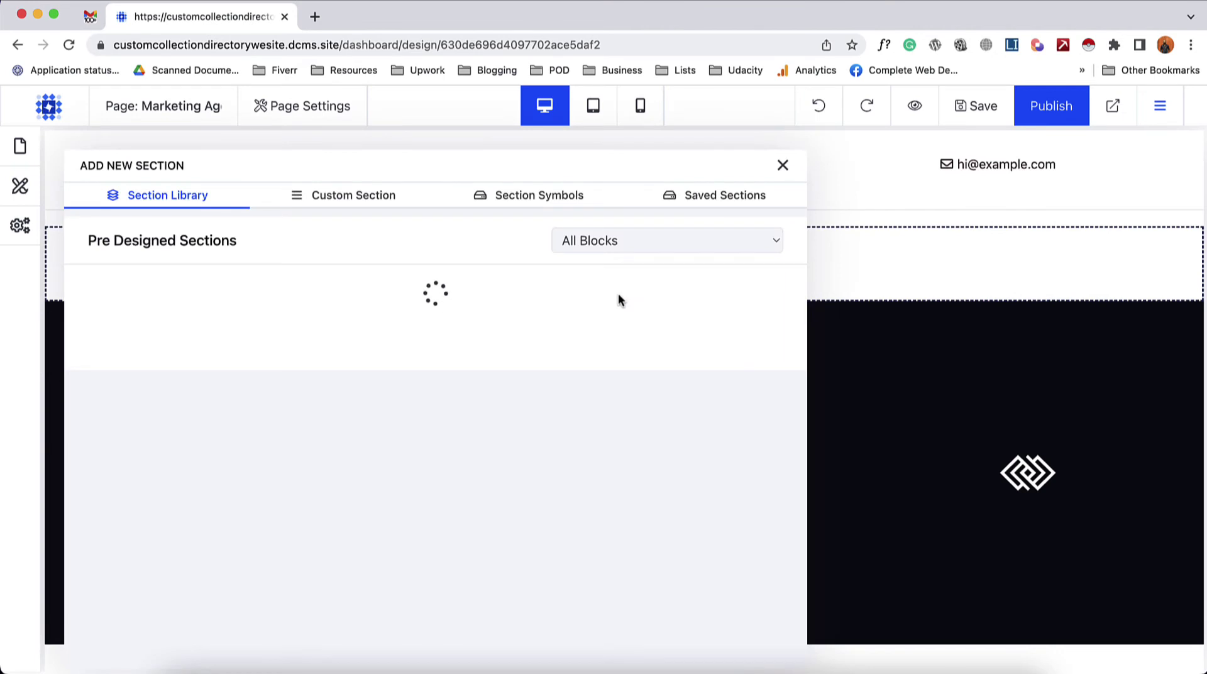
{"action": "left_click", "coordinate": [365, 201]}
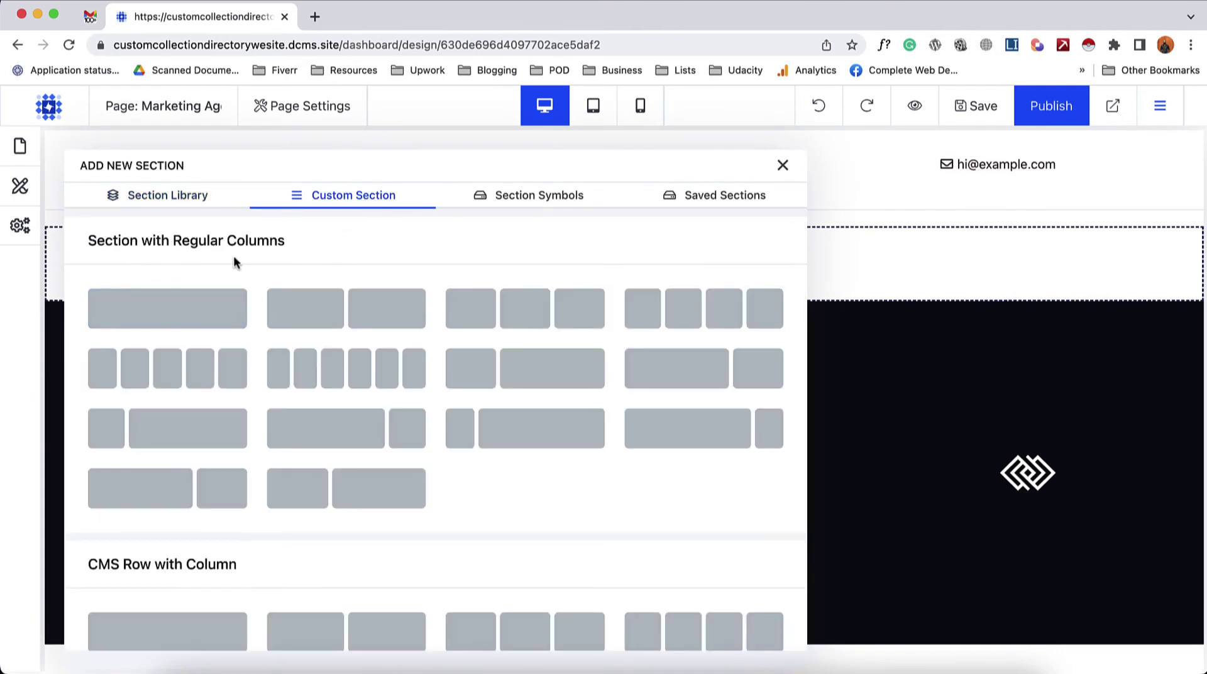
{"action": "left_click", "coordinate": [220, 304]}
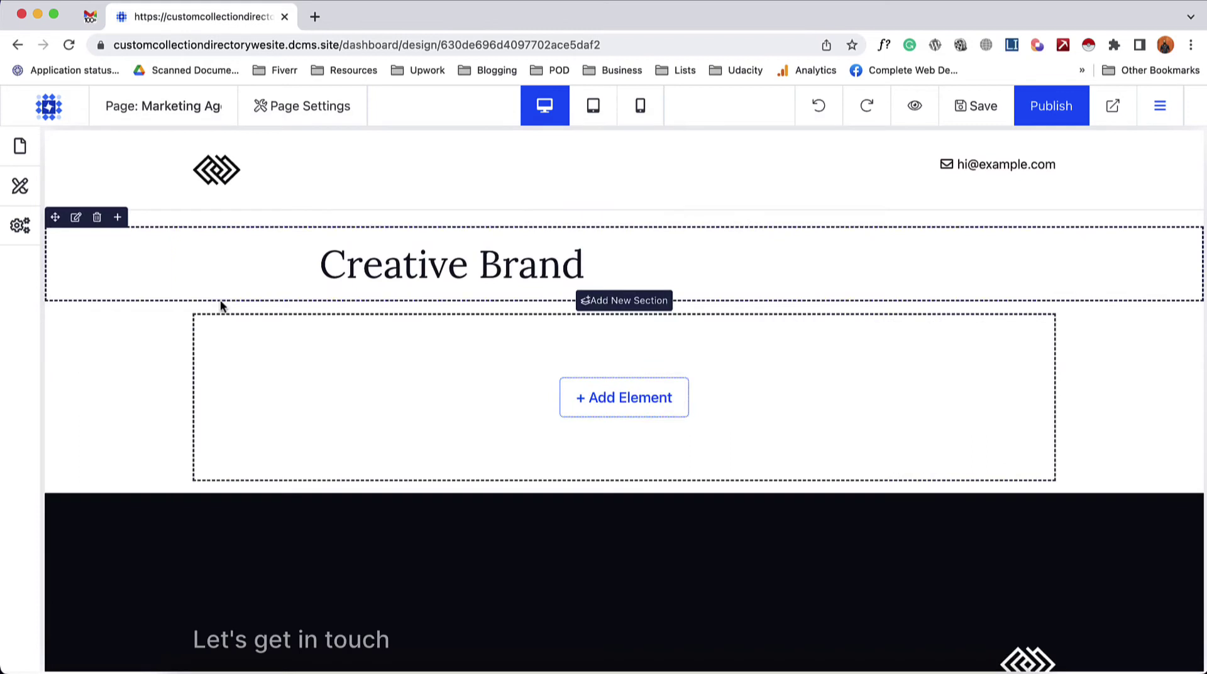
- Insert a Rich Text Content CMS element into the new section
{"action": "left_click", "coordinate": [636, 410]}
{"action": "scroll", "coordinate": [423, 544], "scroll_direction": "down", "scroll_amount": 5}
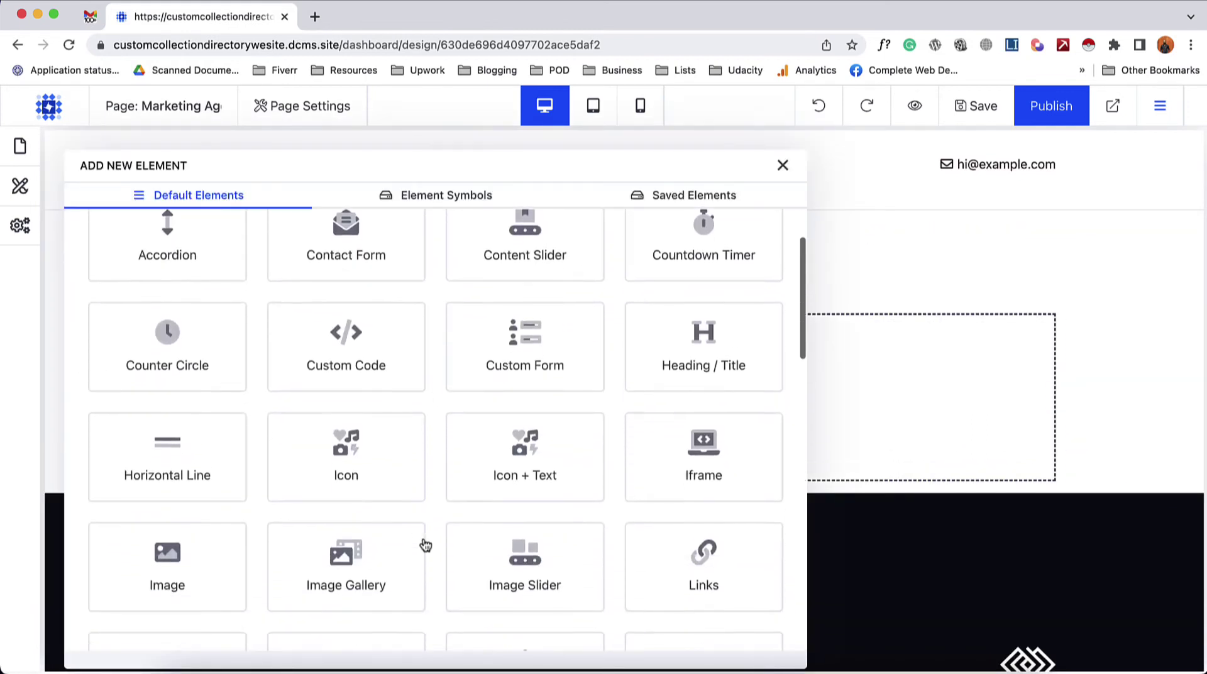
{"action": "scroll", "coordinate": [423, 544], "scroll_direction": "down", "scroll_amount": 8}
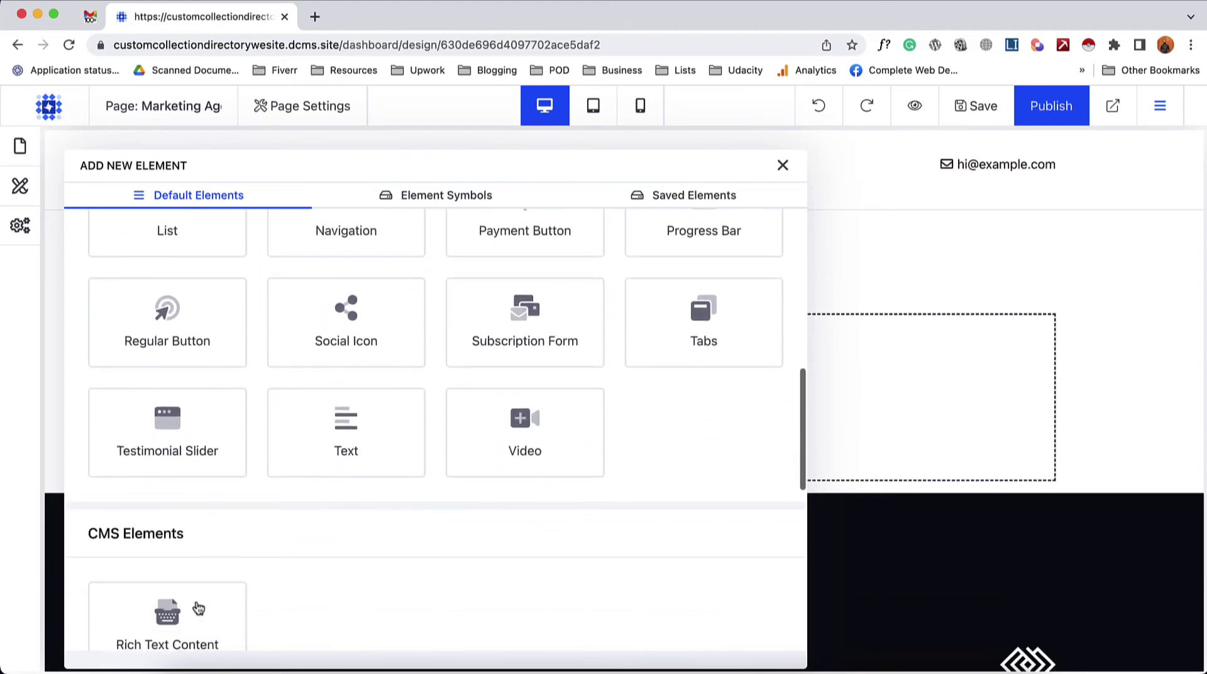
{"action": "scroll", "coordinate": [197, 609], "scroll_direction": "down", "scroll_amount": 2}
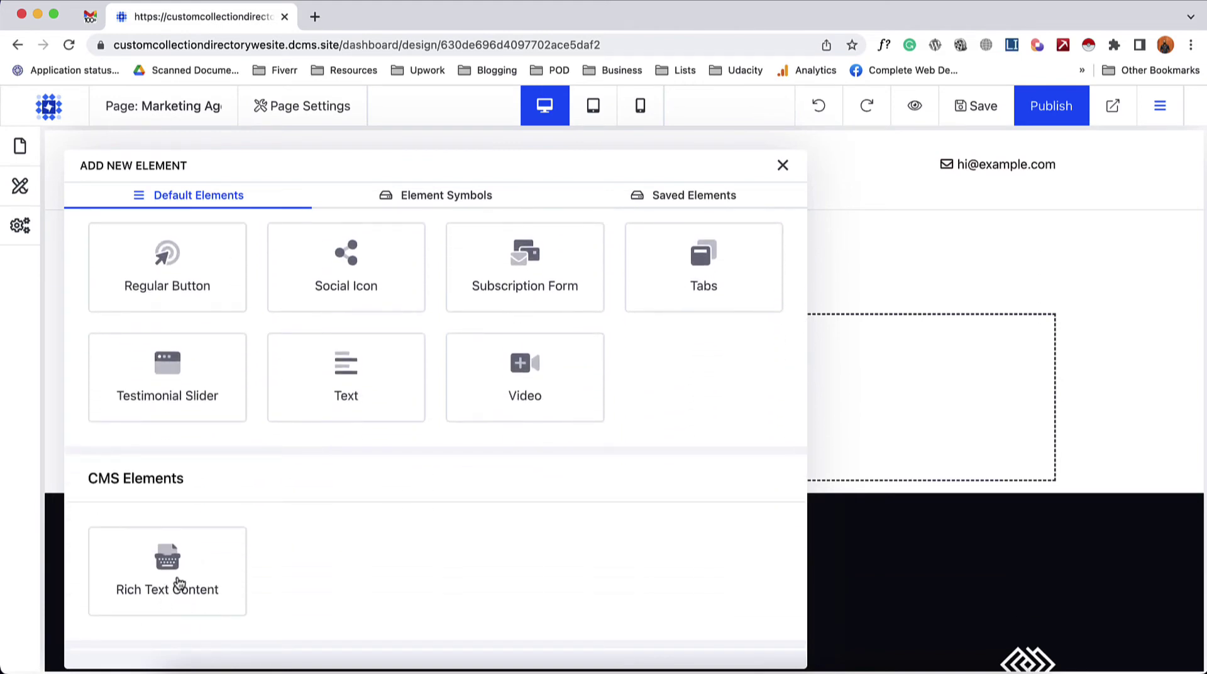
{"action": "left_click", "coordinate": [217, 572]}
{"action": "left_click", "coordinate": [328, 165]}
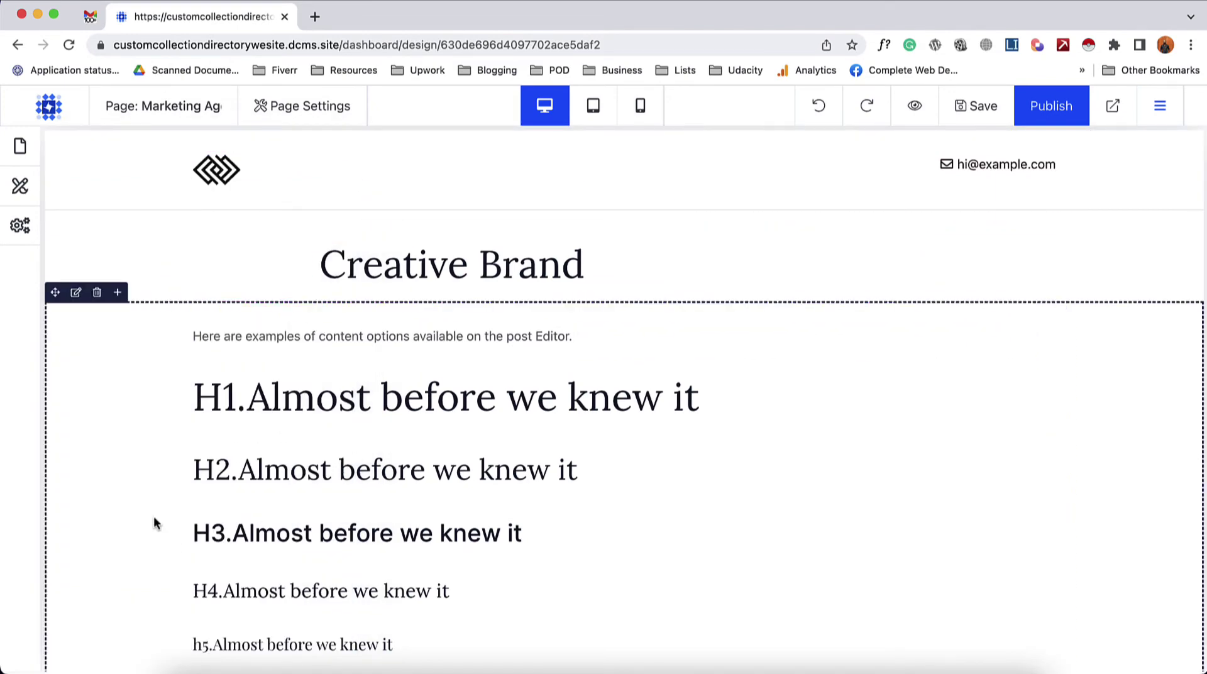
{"action": "scroll", "coordinate": [156, 523], "scroll_direction": "down", "scroll_amount": 2}
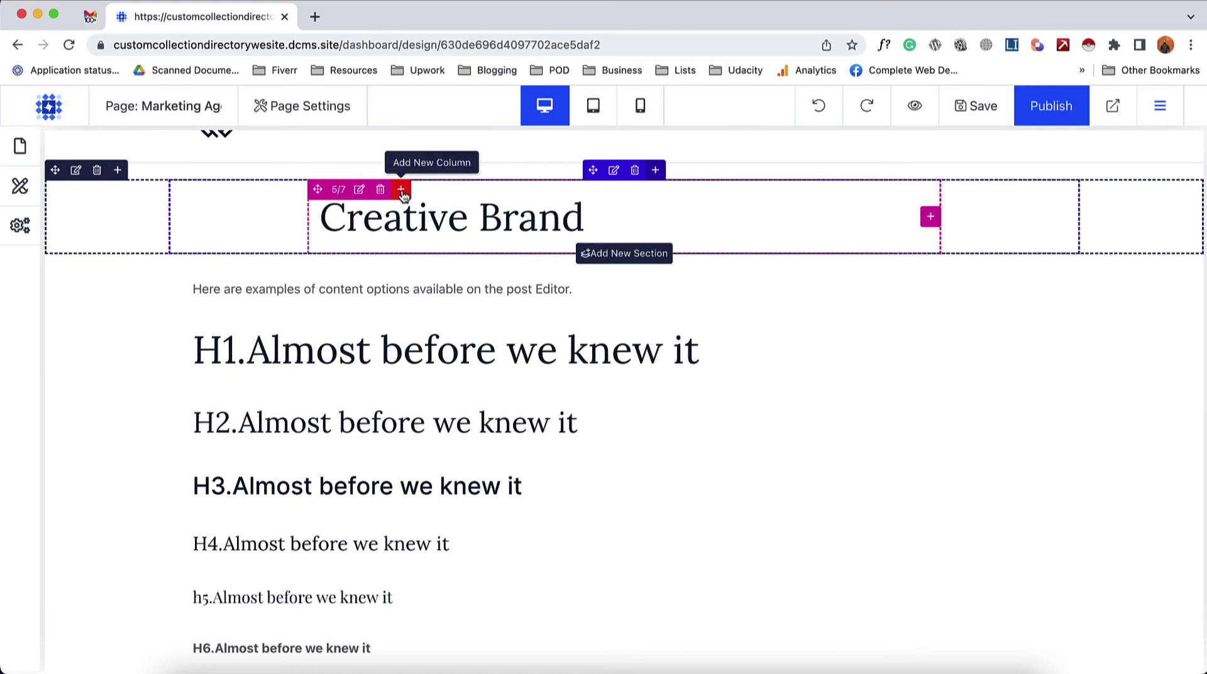
- Add a new column beside the title and set its width to 1/5 - 20%
{"action": "left_click", "coordinate": [401, 190]}
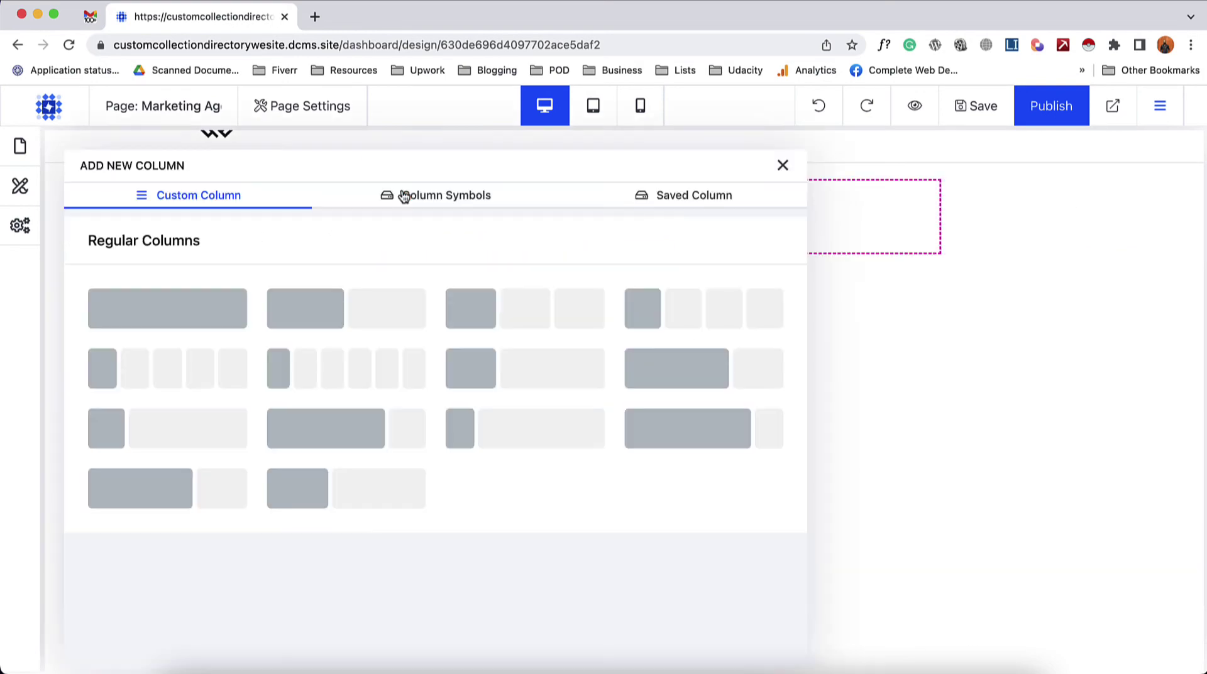
{"action": "left_click", "coordinate": [248, 296]}
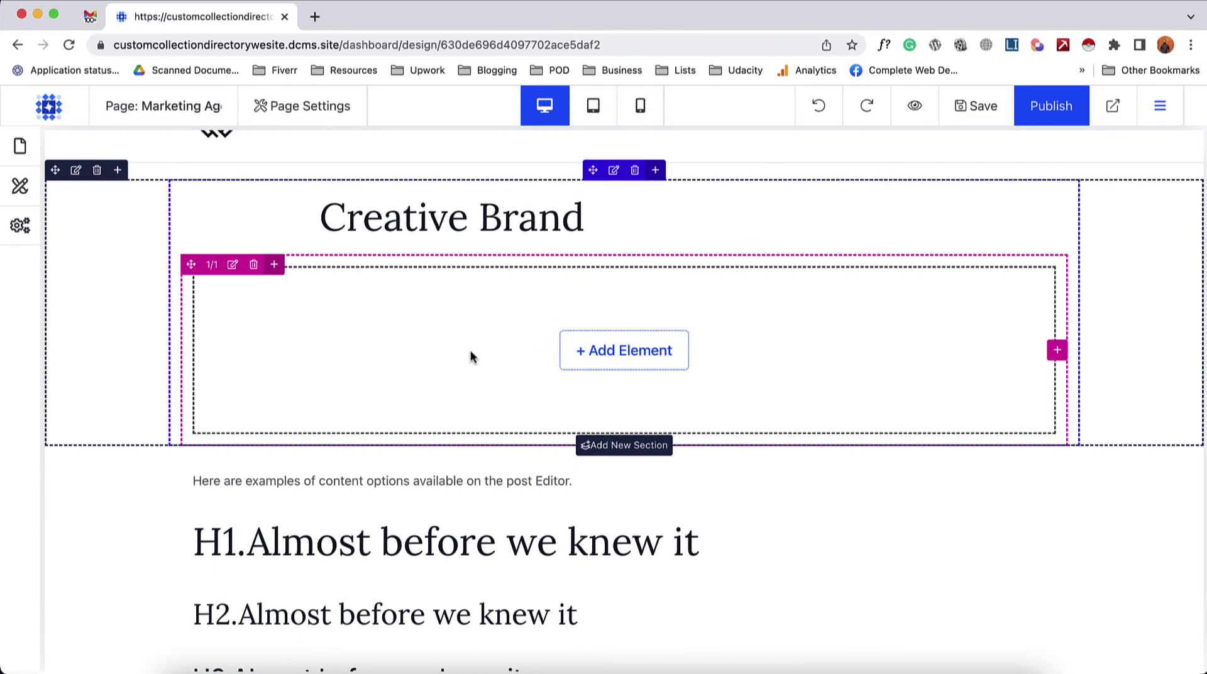
{"action": "left_click", "coordinate": [232, 264]}
{"action": "scroll", "coordinate": [220, 432], "scroll_direction": "down", "scroll_amount": 2}
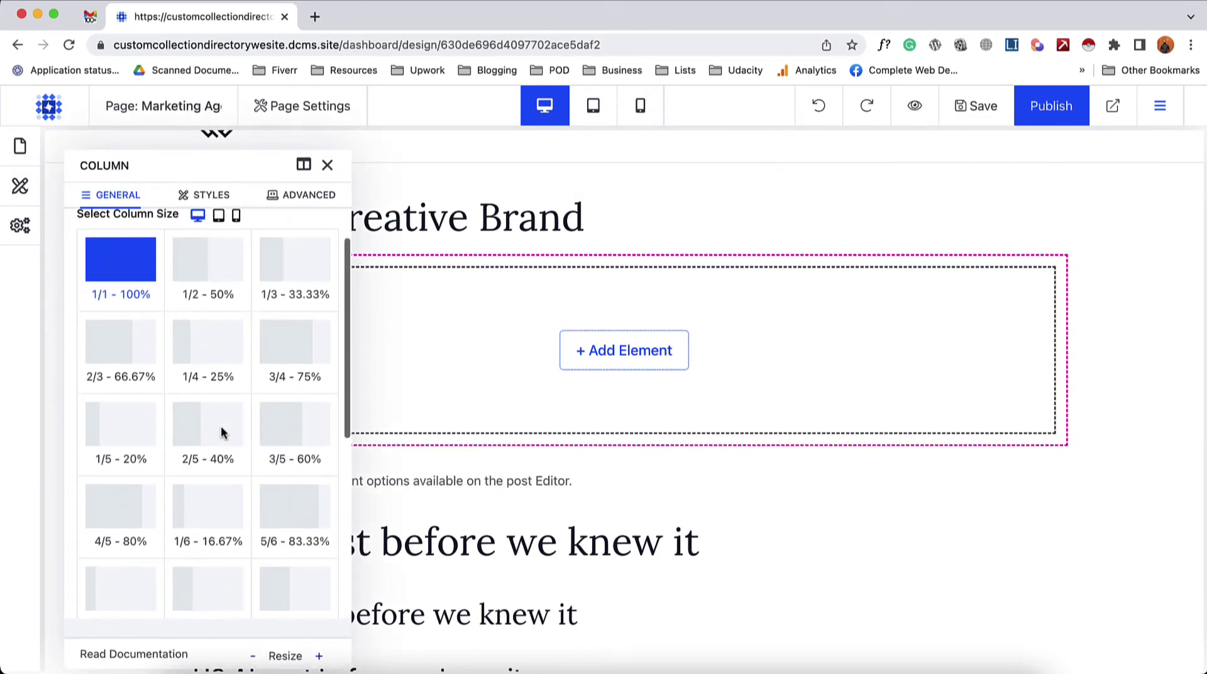
{"action": "left_click", "coordinate": [132, 391]}
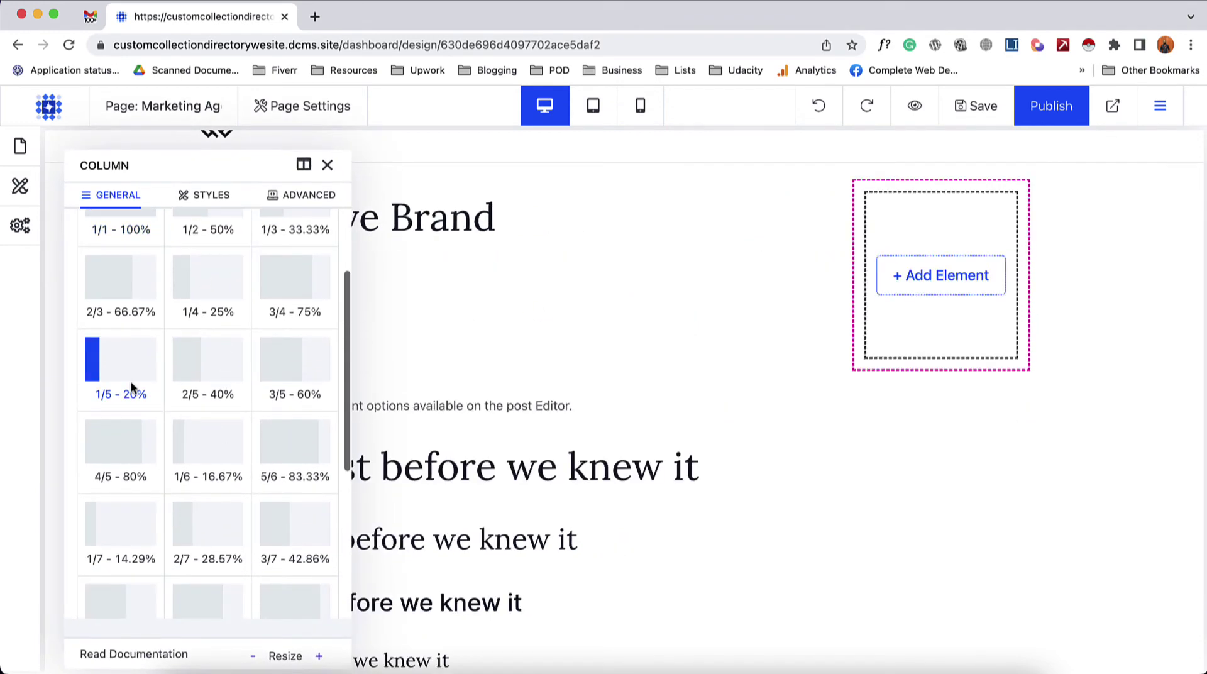
- Place an Image element in the narrow column, bound to the Logo CMS field
{"action": "left_click", "coordinate": [935, 276]}
{"action": "scroll", "coordinate": [486, 452], "scroll_direction": "down", "scroll_amount": 3}
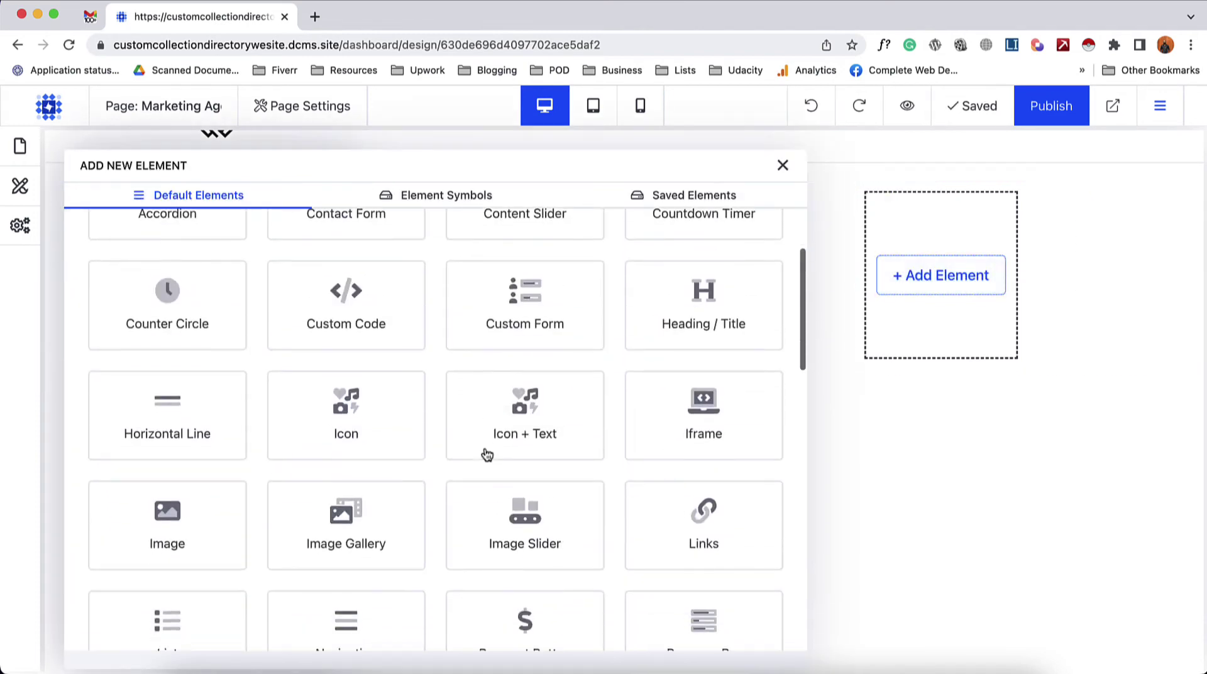
{"action": "left_click", "coordinate": [205, 545]}
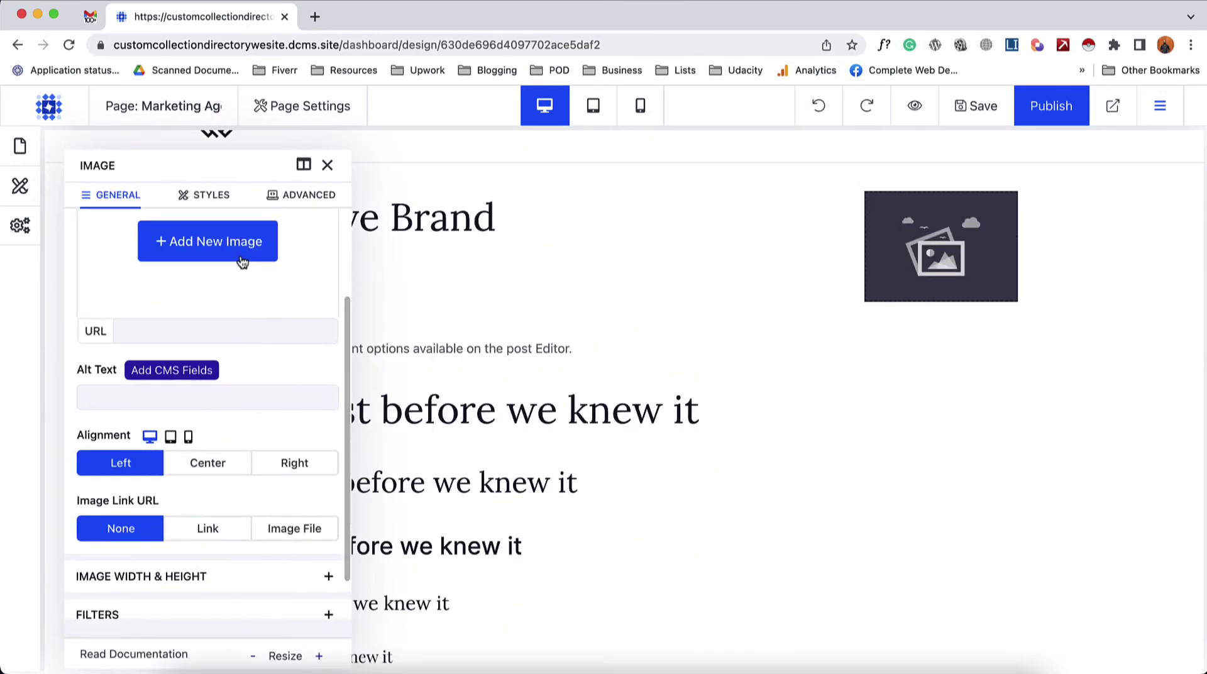
{"action": "scroll", "coordinate": [240, 260], "scroll_direction": "up", "scroll_amount": 2}
{"action": "scroll", "coordinate": [241, 254], "scroll_direction": "up", "scroll_amount": 2}
{"action": "left_click", "coordinate": [180, 266]}
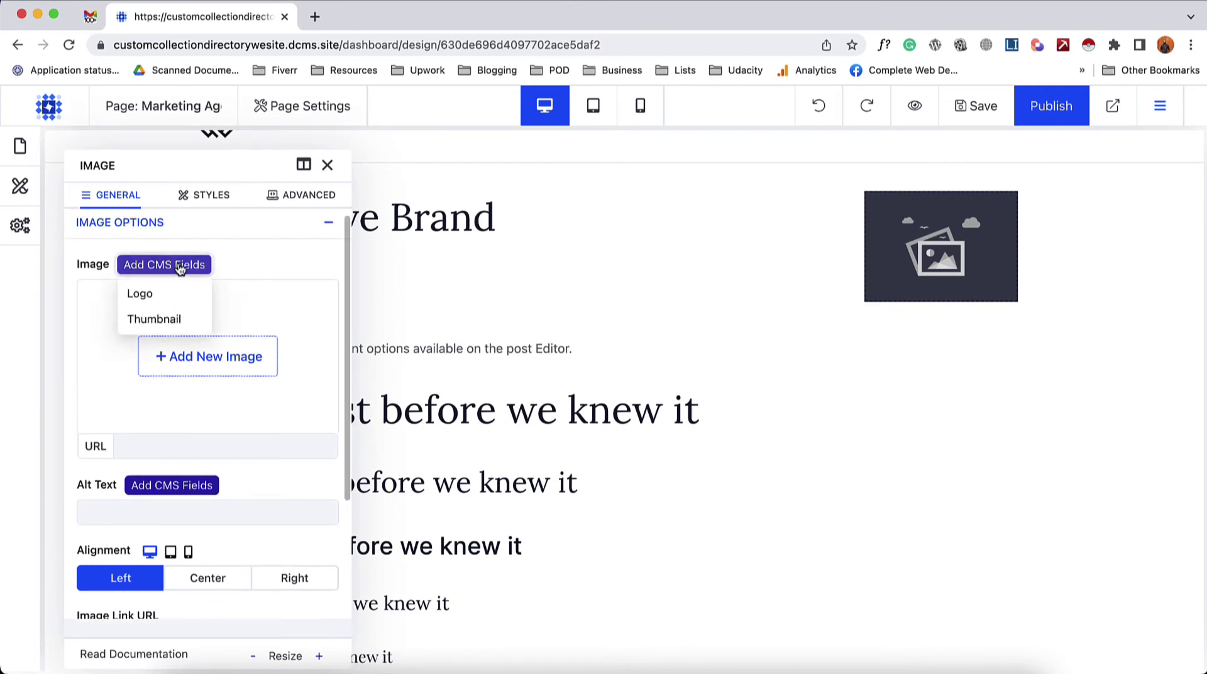
{"action": "left_click", "coordinate": [140, 294]}
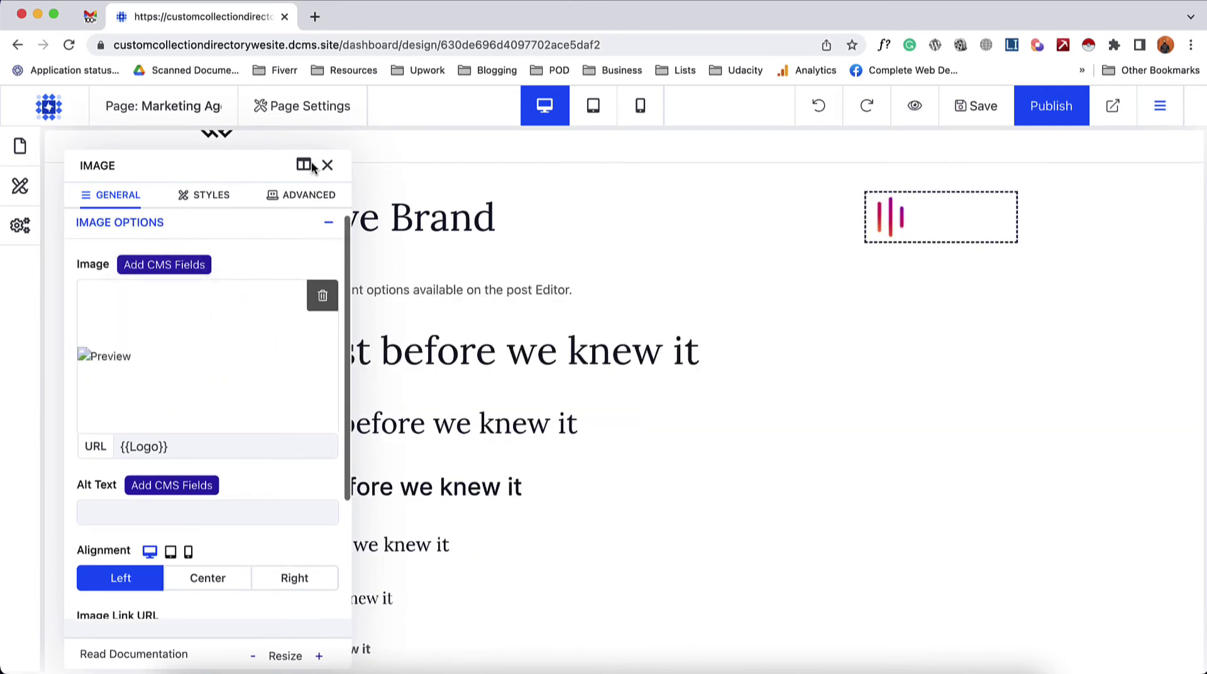
{"action": "left_click", "coordinate": [327, 166]}
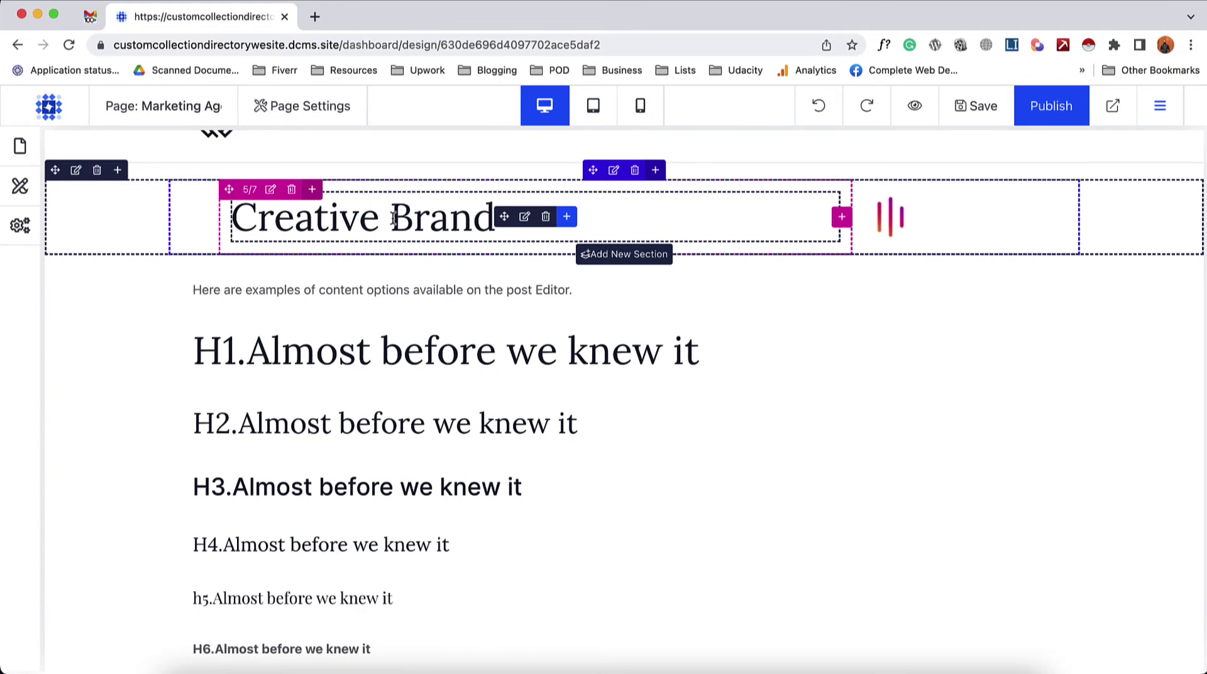
{"action": "scroll", "coordinate": [352, 332], "scroll_direction": "up", "scroll_amount": 1}
{"action": "scroll", "coordinate": [353, 332], "scroll_direction": "down", "scroll_amount": 10}
{"action": "scroll", "coordinate": [398, 407], "scroll_direction": "up", "scroll_amount": 12}
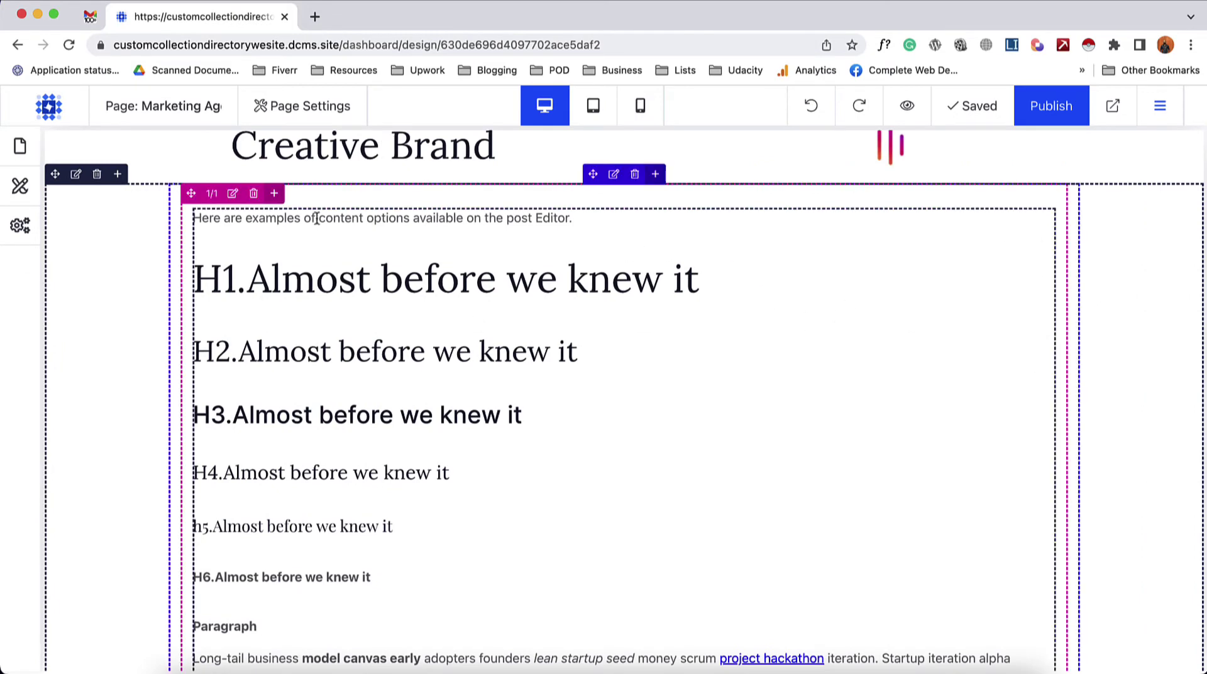
- Narrow the rich text column to 2/3 - 66.67% width
{"action": "left_click", "coordinate": [233, 193]}
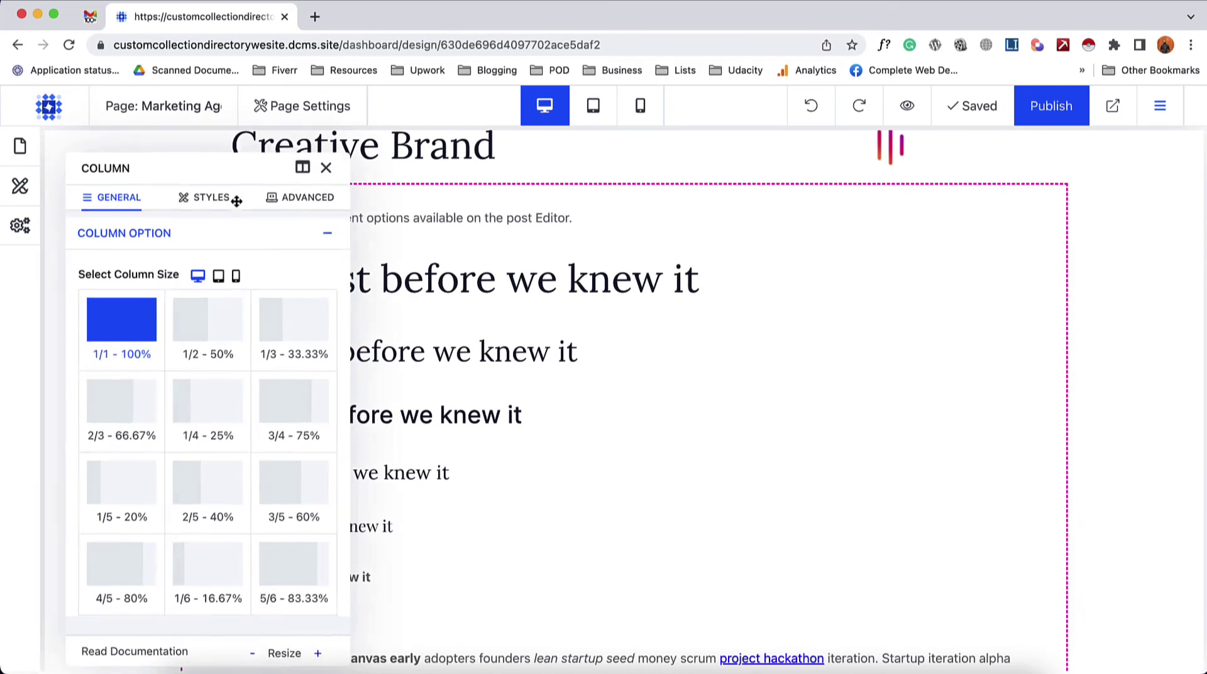
{"action": "left_click", "coordinate": [125, 418]}
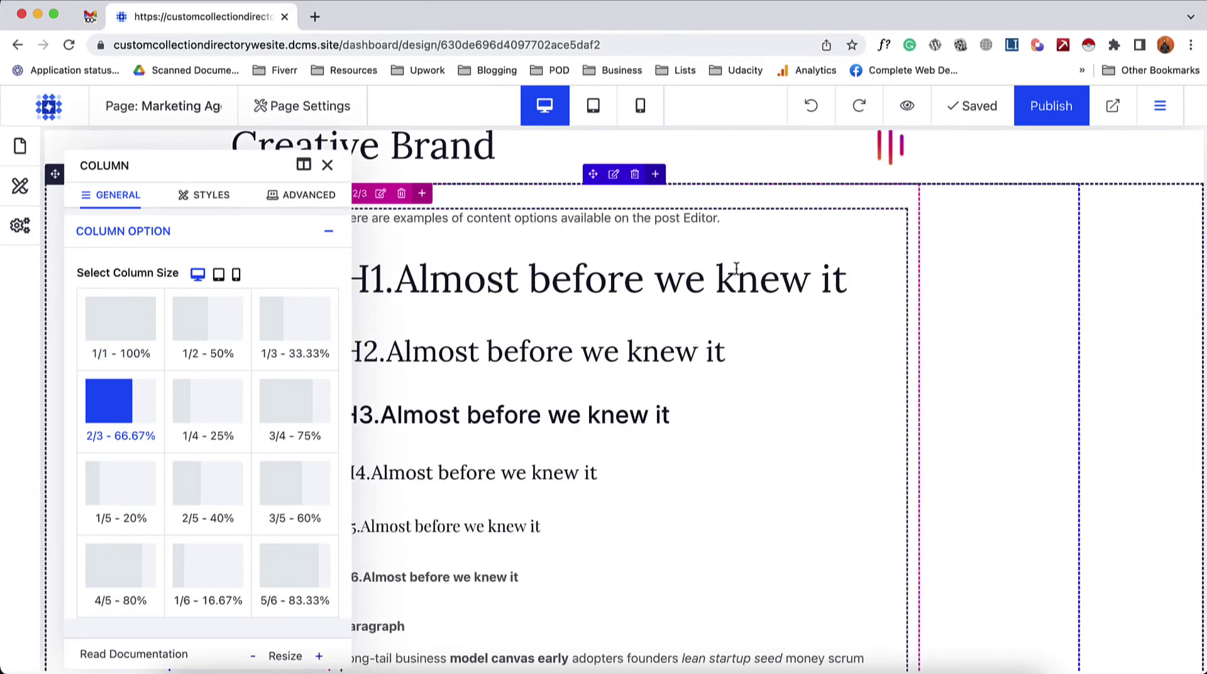
{"action": "left_click", "coordinate": [327, 165]}
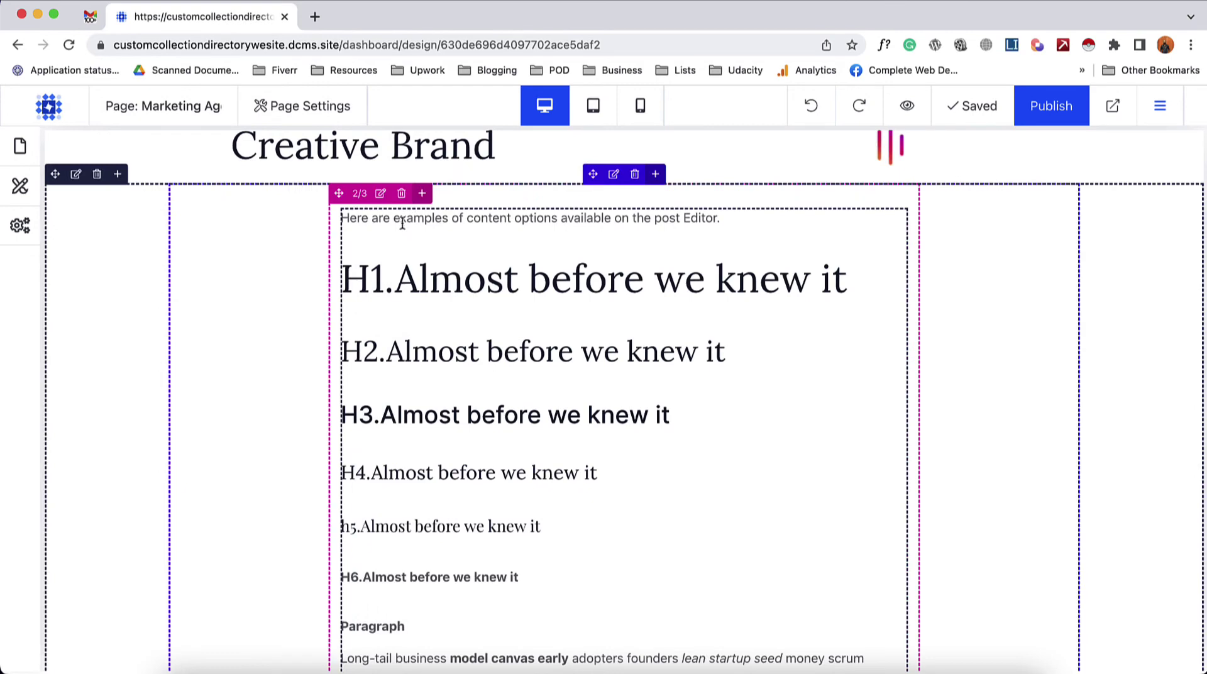
- Add another single full-width 1/1 column beside the rich text
{"action": "left_click", "coordinate": [422, 194]}
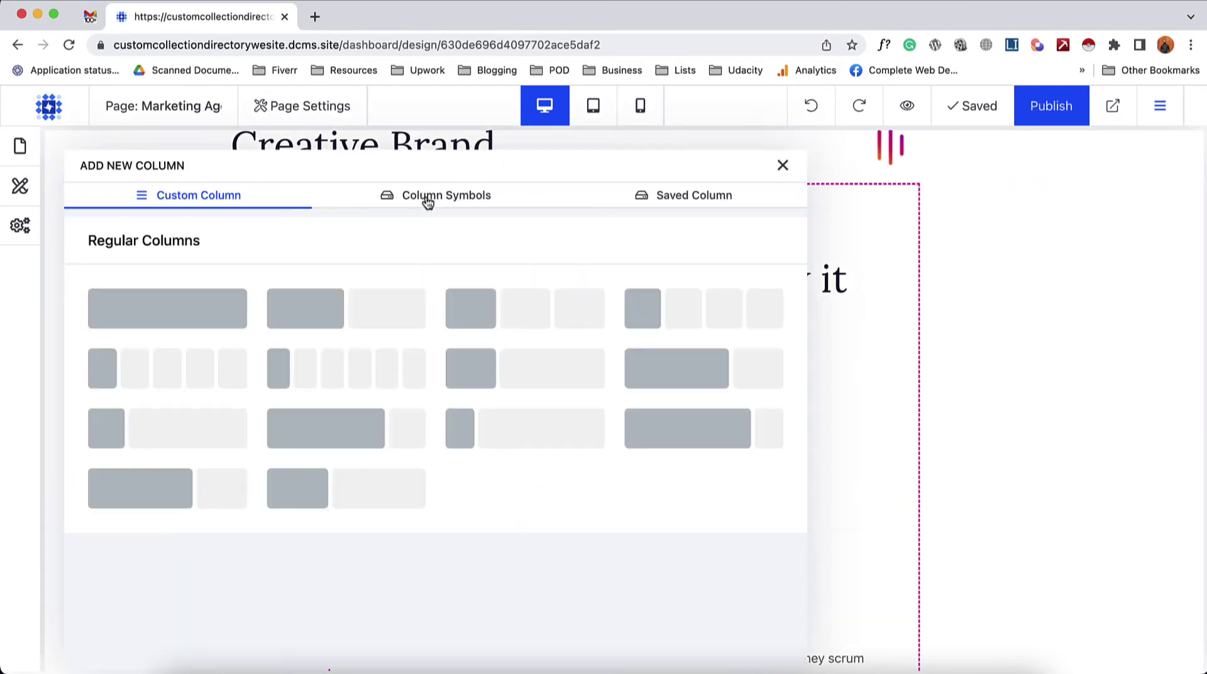
{"action": "left_click", "coordinate": [195, 320]}
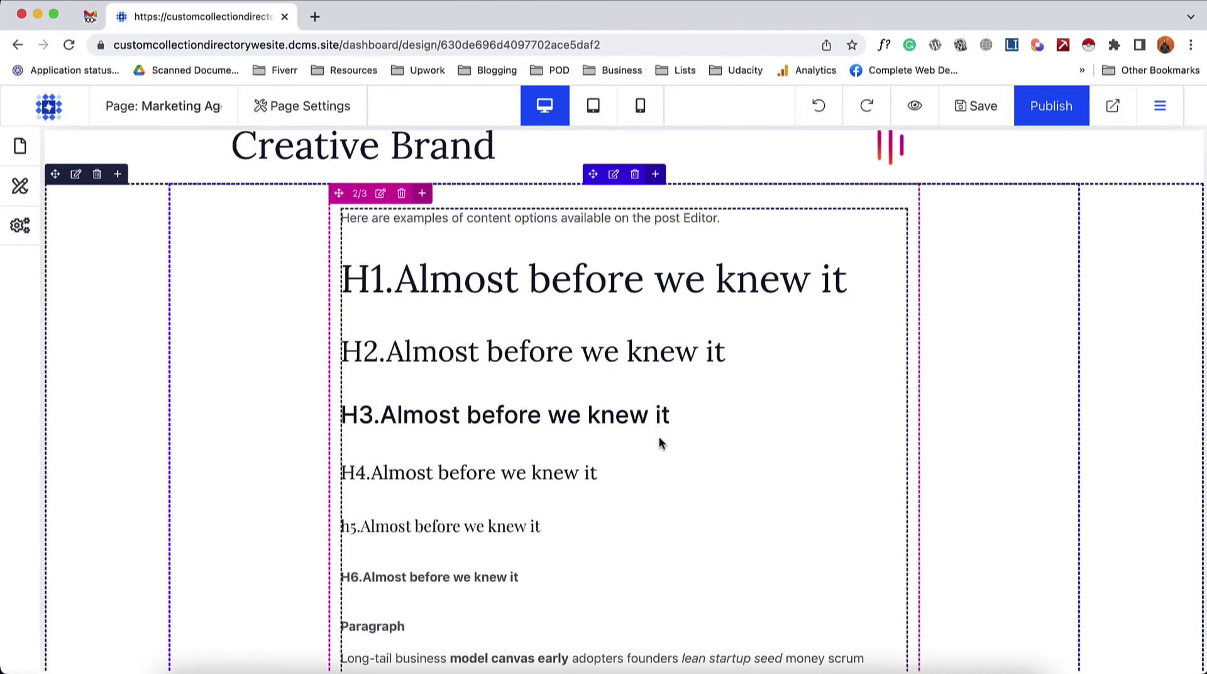
{"action": "scroll", "coordinate": [660, 443], "scroll_direction": "down", "scroll_amount": 15}
{"action": "scroll", "coordinate": [660, 443], "scroll_direction": "down", "scroll_amount": 10}
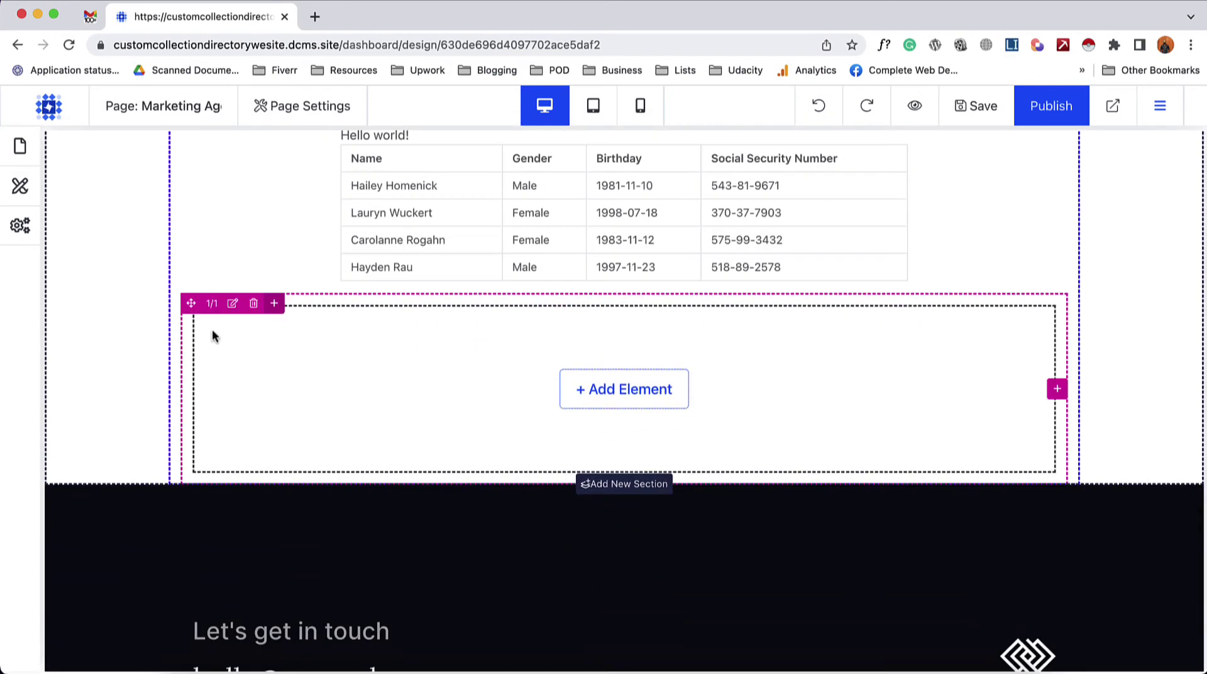
- Set the new empty column's width to 1/3 - 33.33%
{"action": "left_click", "coordinate": [232, 304]}
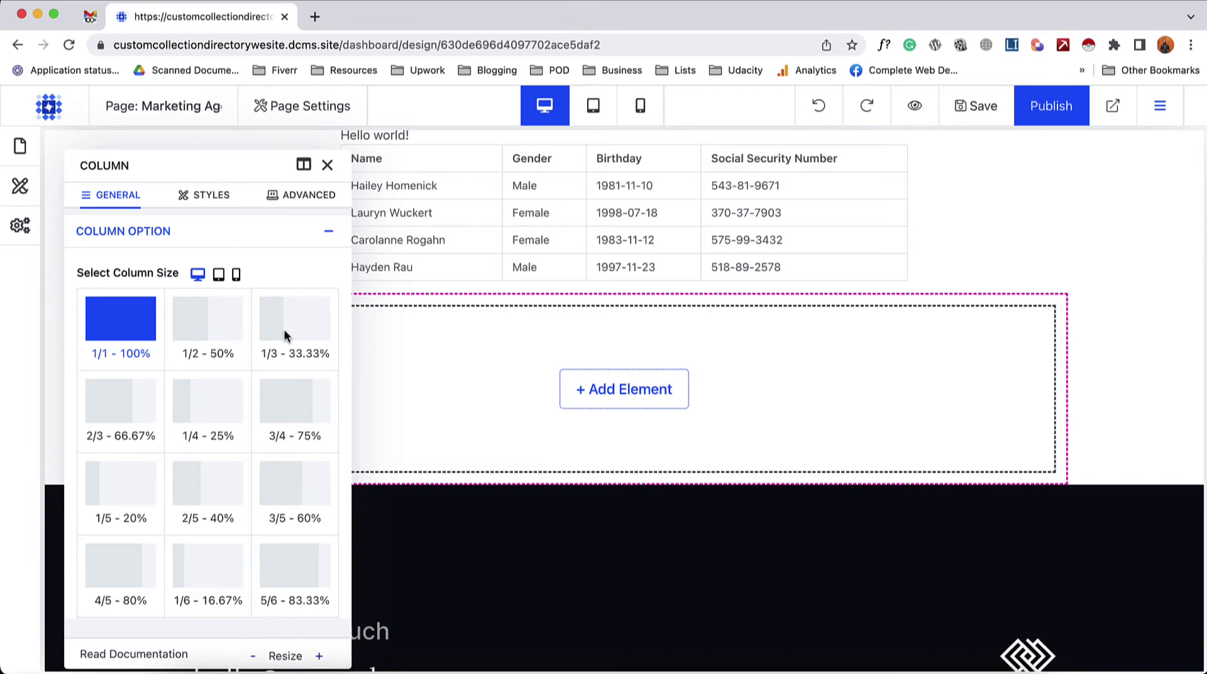
{"action": "left_click", "coordinate": [285, 329]}
{"action": "scroll", "coordinate": [756, 365], "scroll_direction": "up", "scroll_amount": 5}
{"action": "scroll", "coordinate": [757, 373], "scroll_direction": "up", "scroll_amount": 15}
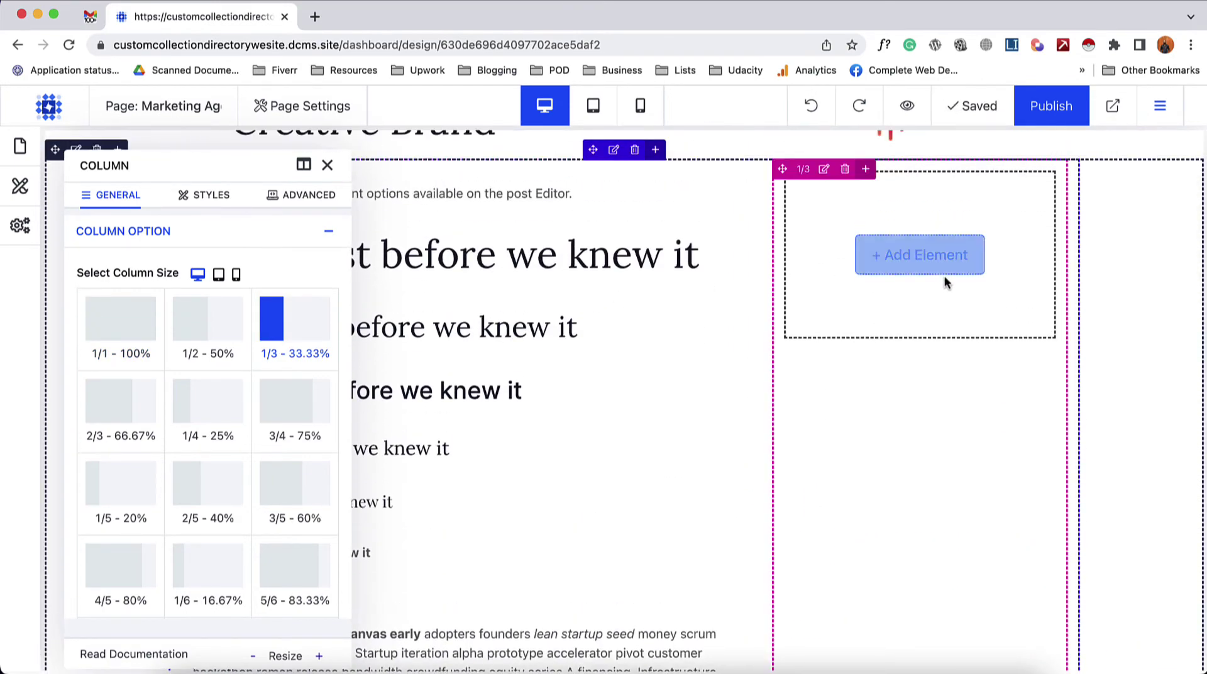
{"action": "left_click", "coordinate": [327, 165]}
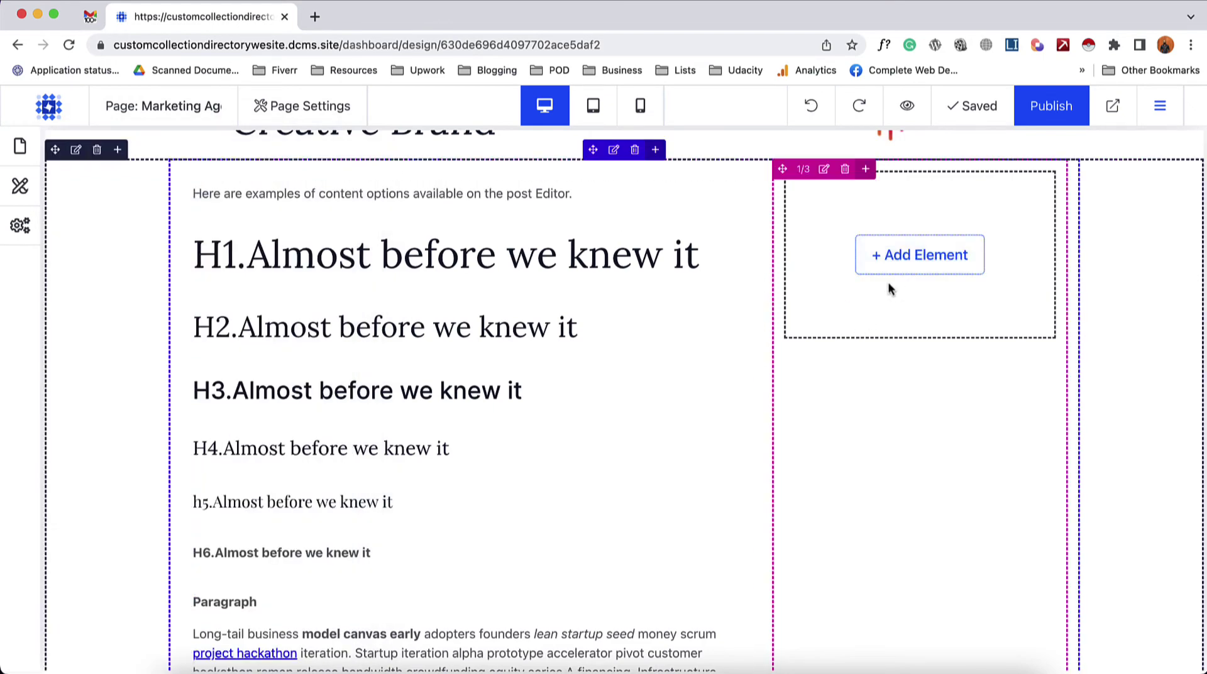
- Add an H3 heading reading 'At a glance' to the narrow column
{"action": "left_click", "coordinate": [923, 262]}
{"action": "scroll", "coordinate": [515, 402], "scroll_direction": "down", "scroll_amount": 1}
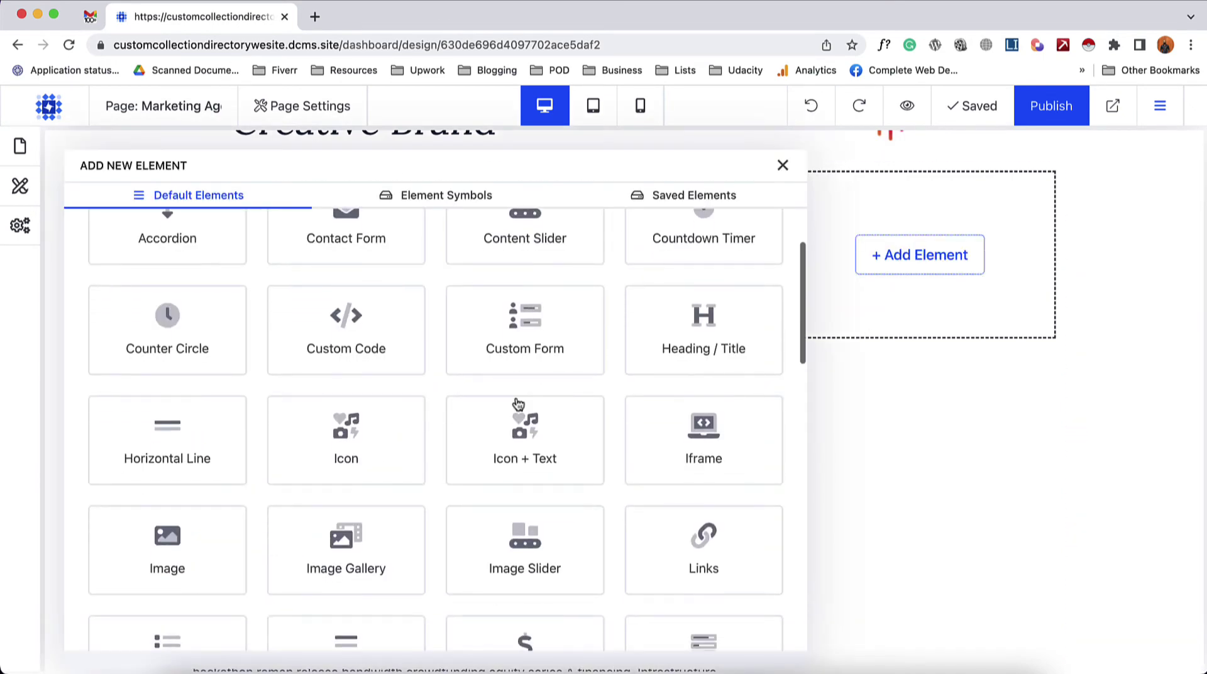
{"action": "left_click", "coordinate": [650, 343]}
{"action": "left_click", "coordinate": [187, 302]}
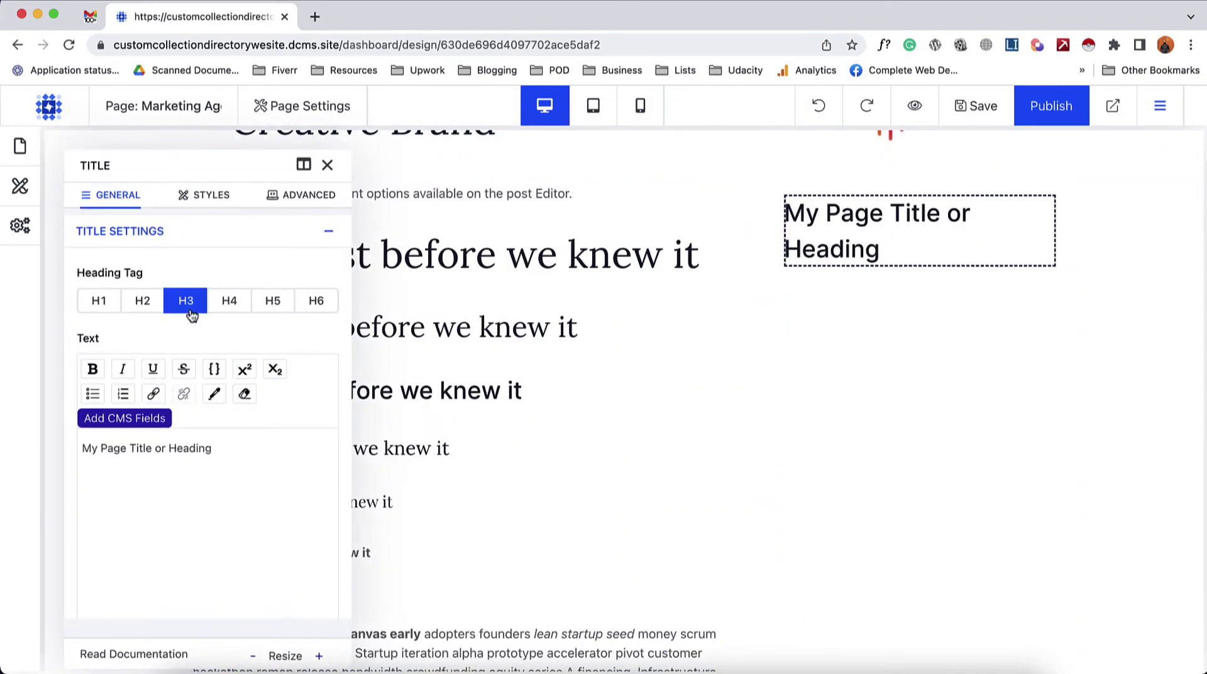
{"action": "triple_click", "coordinate": [236, 468]}
{"action": "type", "text": "At a "}
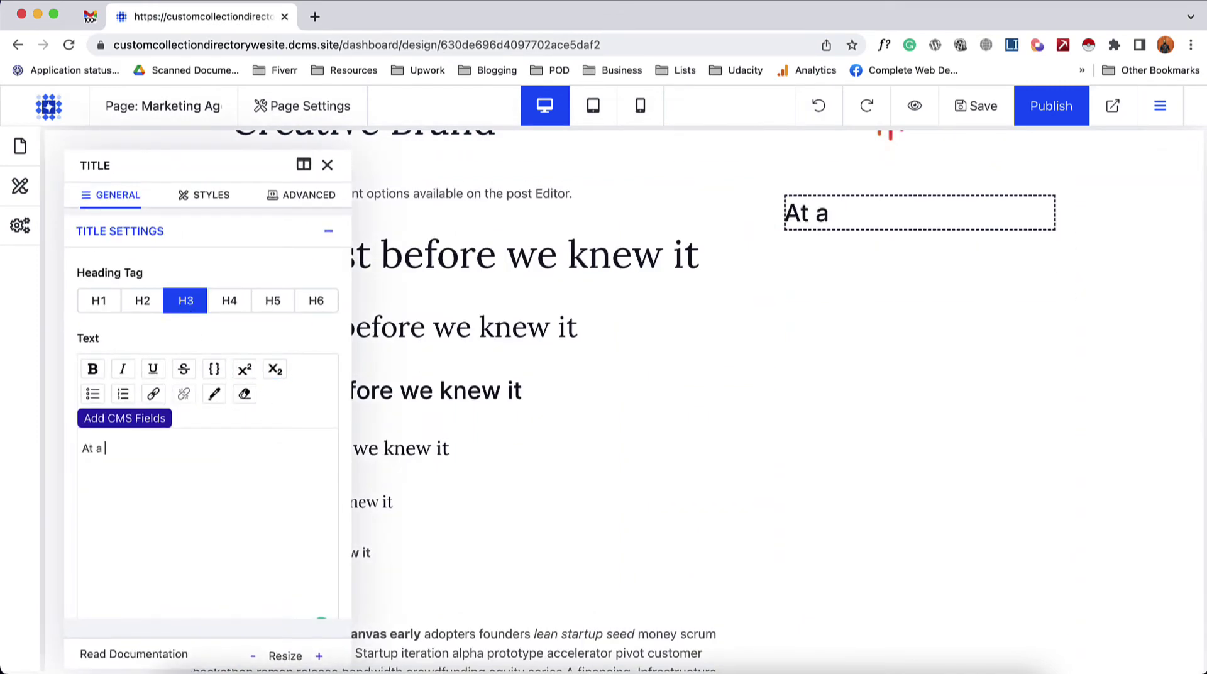
{"action": "type", "text": "glance"}
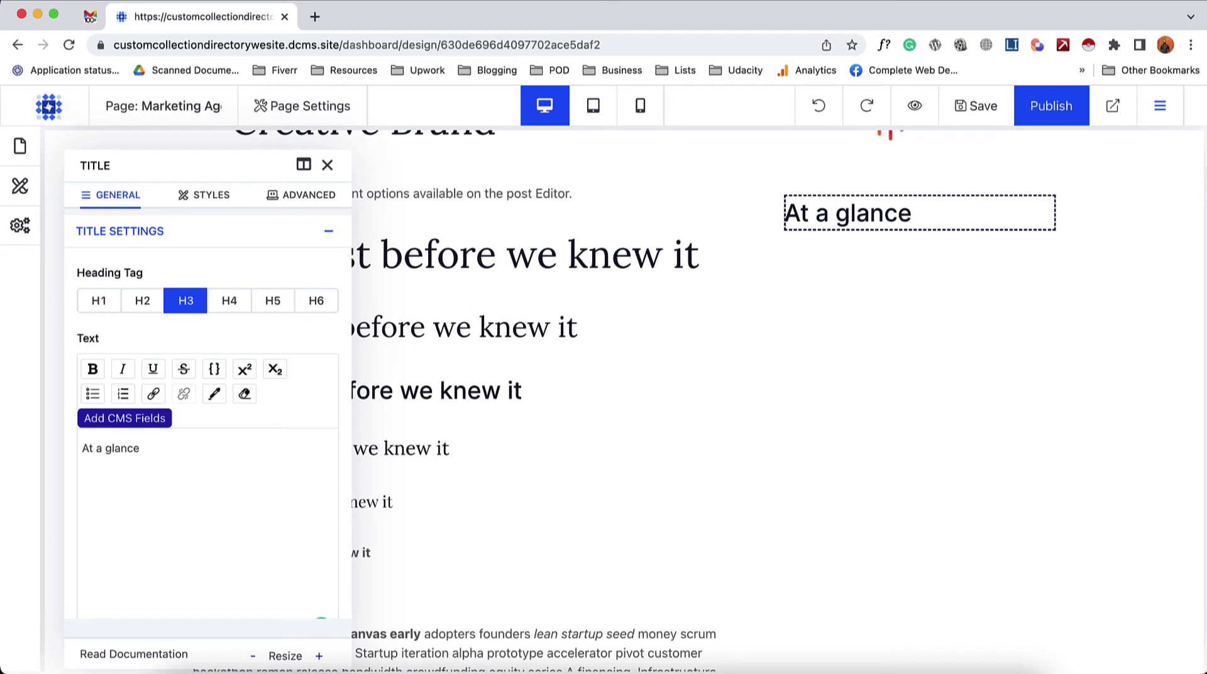
- Insert a two-column nested row below the At a glance heading
{"action": "left_click", "coordinate": [326, 165]}
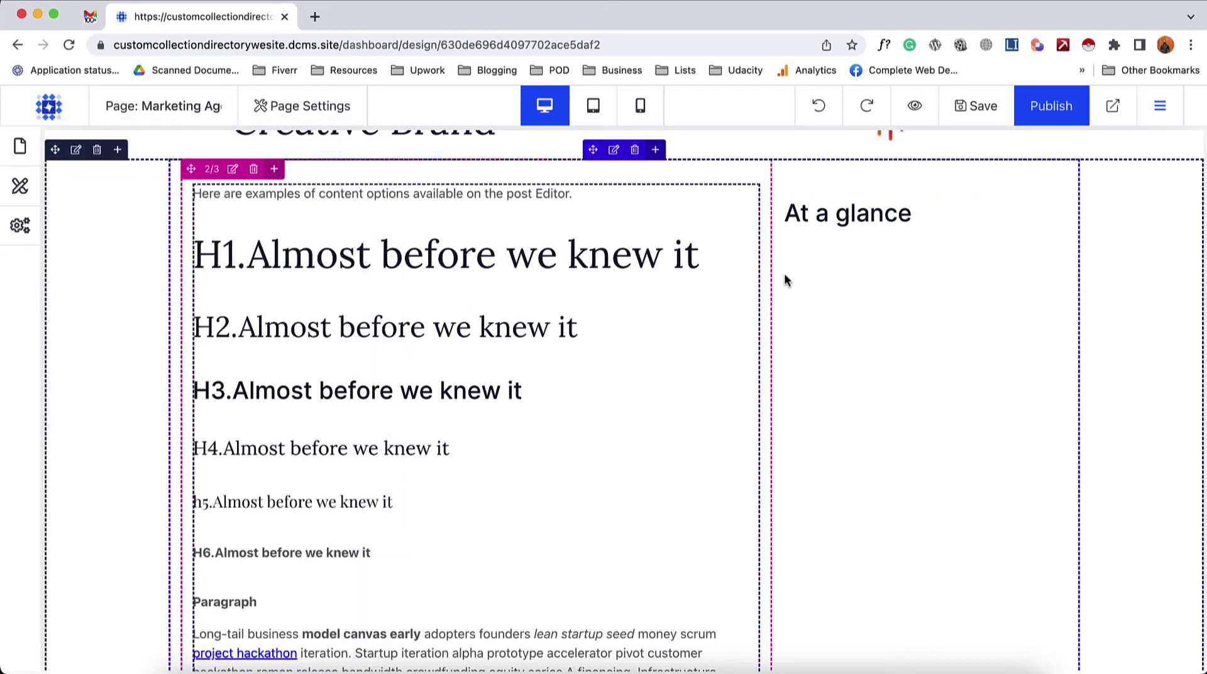
{"action": "mouse_move", "coordinate": [875, 228]}
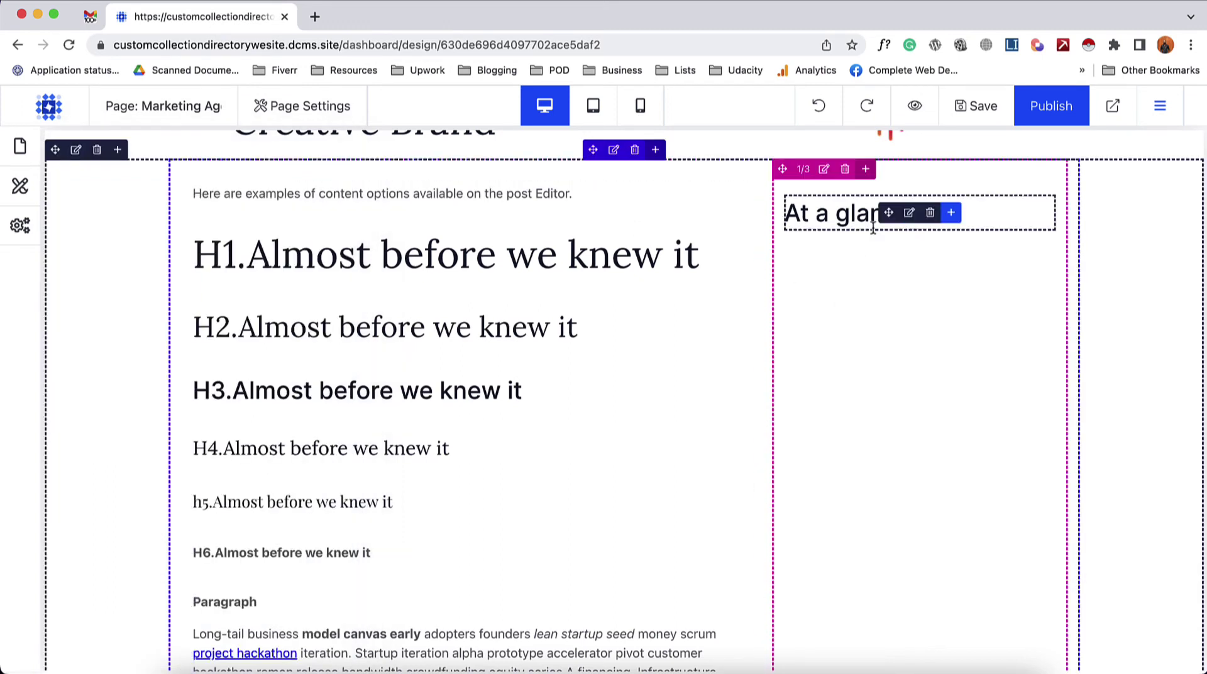
{"action": "left_click", "coordinate": [951, 216]}
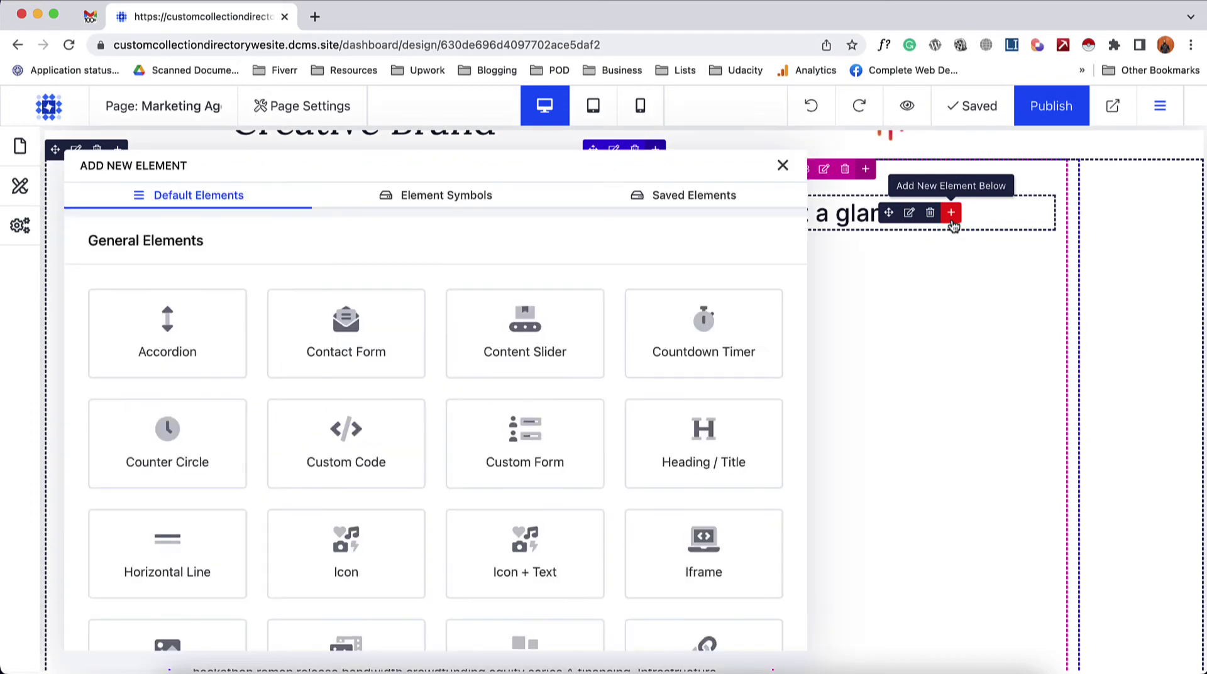
{"action": "scroll", "coordinate": [621, 398], "scroll_direction": "down", "scroll_amount": 10}
{"action": "scroll", "coordinate": [621, 402], "scroll_direction": "down", "scroll_amount": 12}
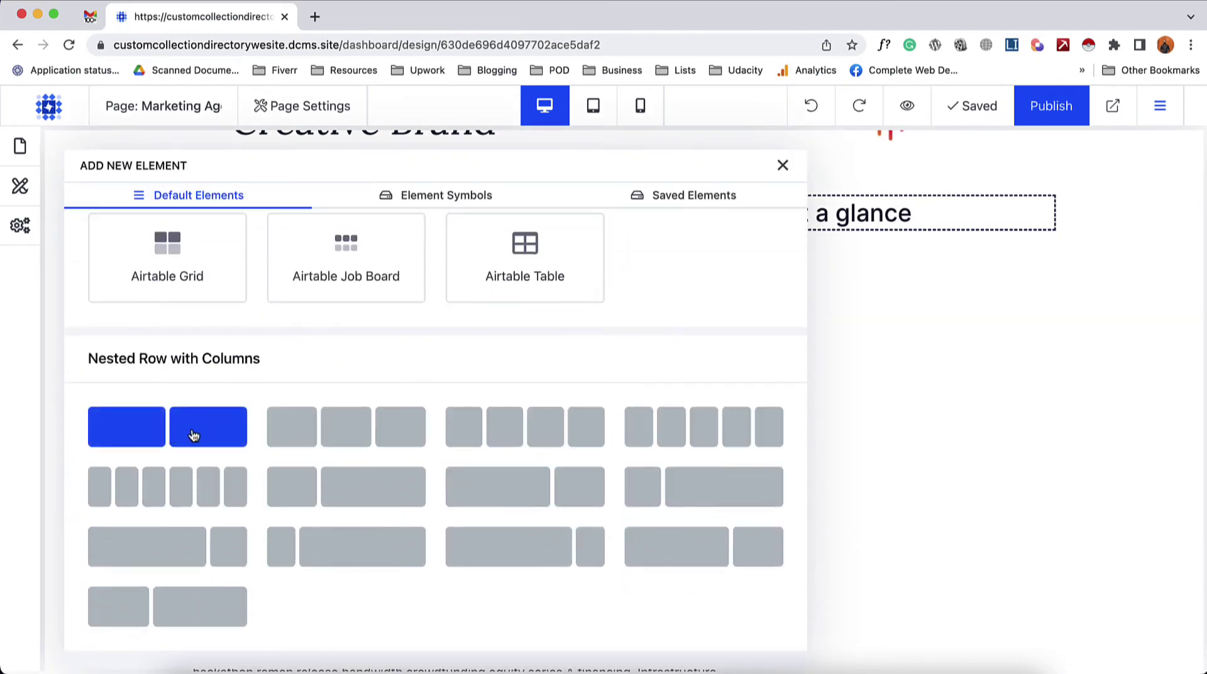
{"action": "left_click", "coordinate": [192, 430]}
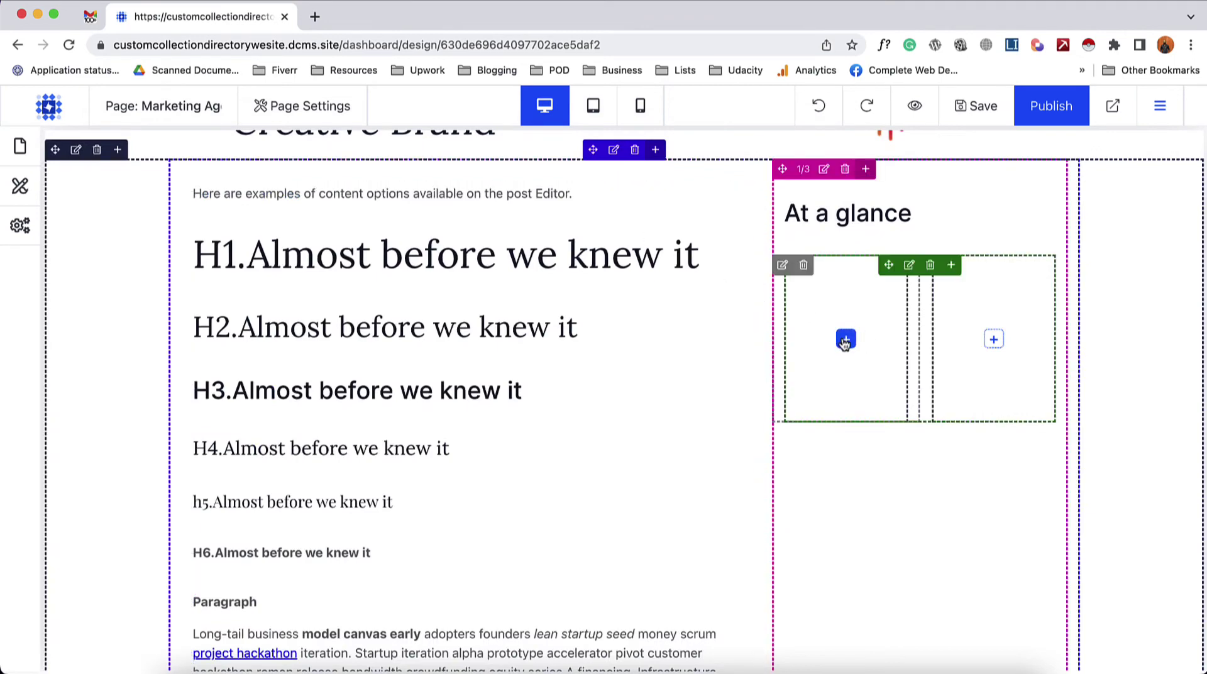
- Add a bold 'Starting Budget' text element to the left nested column
{"action": "left_click", "coordinate": [846, 340]}
{"action": "scroll", "coordinate": [359, 392], "scroll_direction": "down", "scroll_amount": 8}
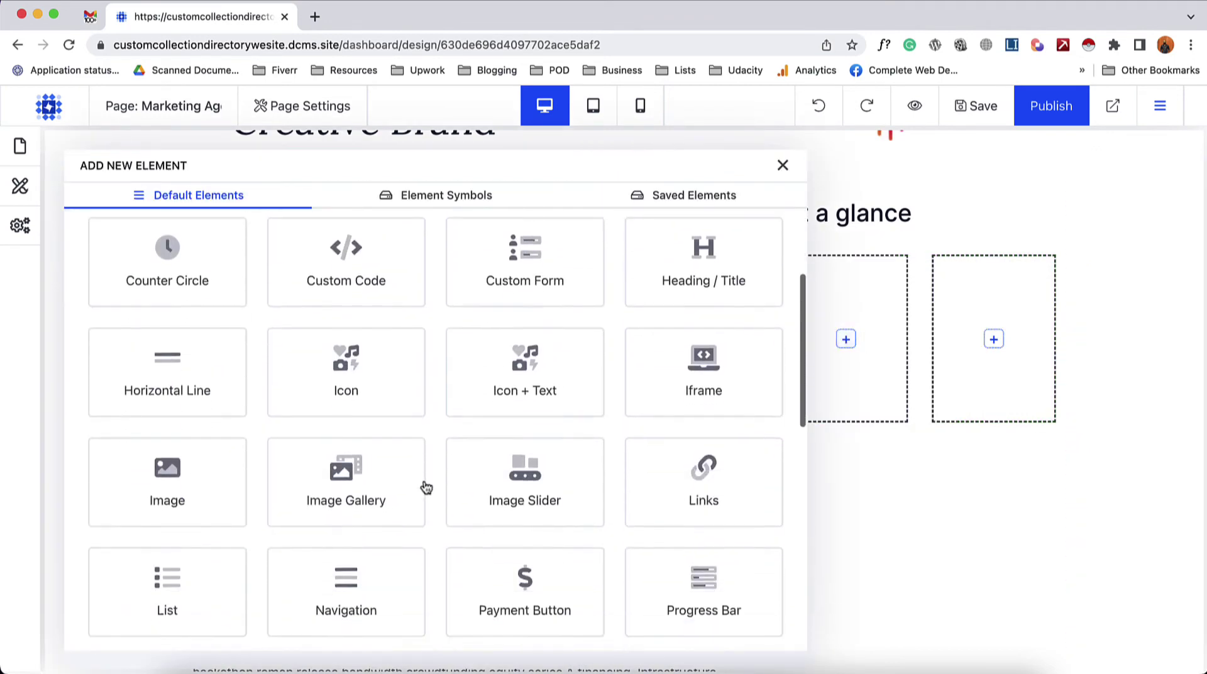
{"action": "scroll", "coordinate": [352, 511], "scroll_direction": "down", "scroll_amount": 5}
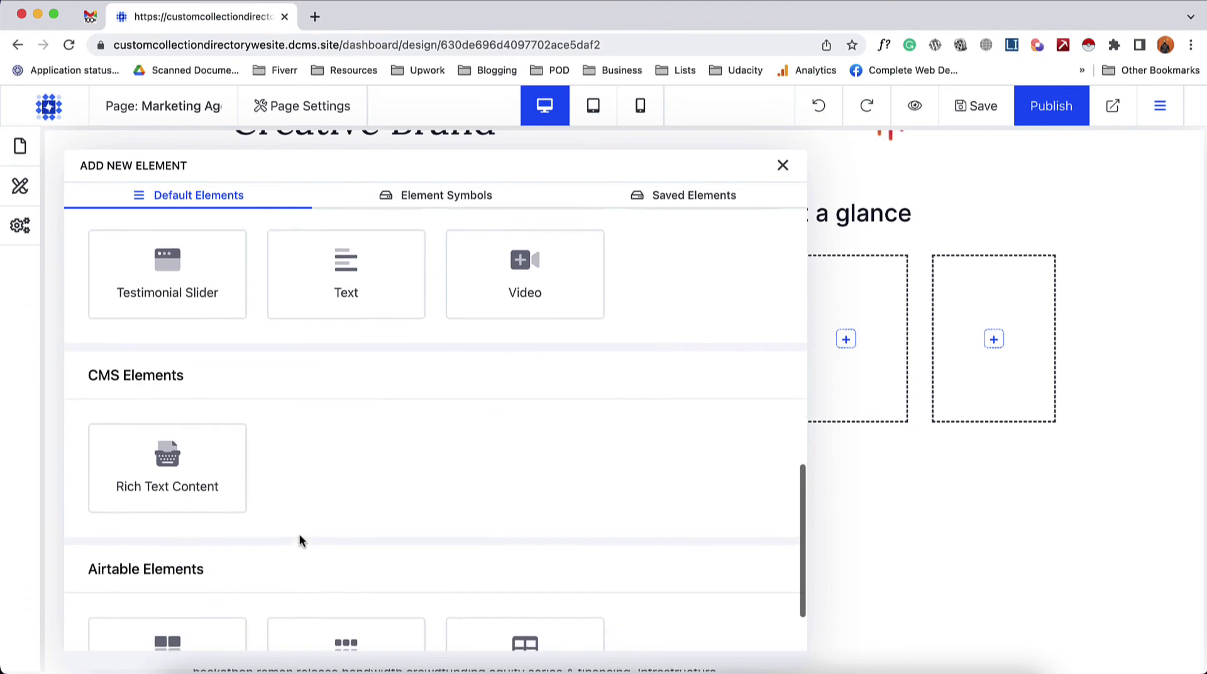
{"action": "scroll", "coordinate": [249, 394], "scroll_direction": "up", "scroll_amount": 1}
{"action": "left_click", "coordinate": [343, 352]}
{"action": "triple_click", "coordinate": [220, 447]}
{"action": "type", "text": "Starti"}
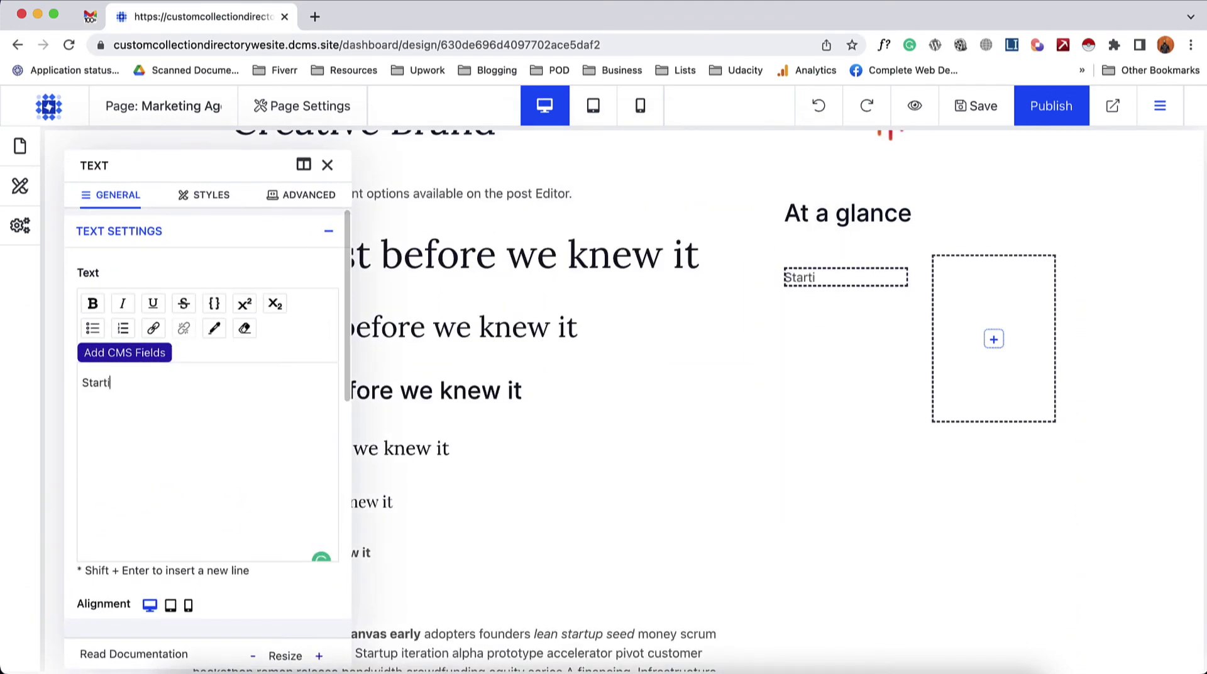
{"action": "type", "text": "ng Budget"}
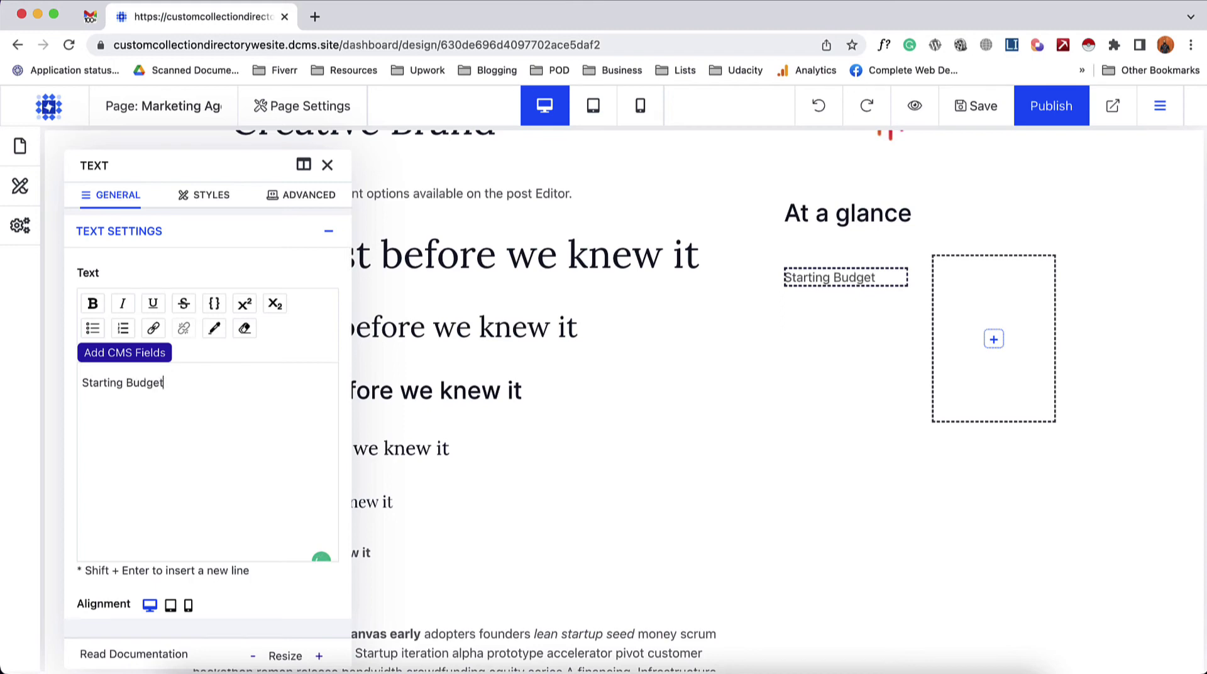
{"action": "key", "text": "super+a"}
{"action": "triple_click", "coordinate": [129, 396]}
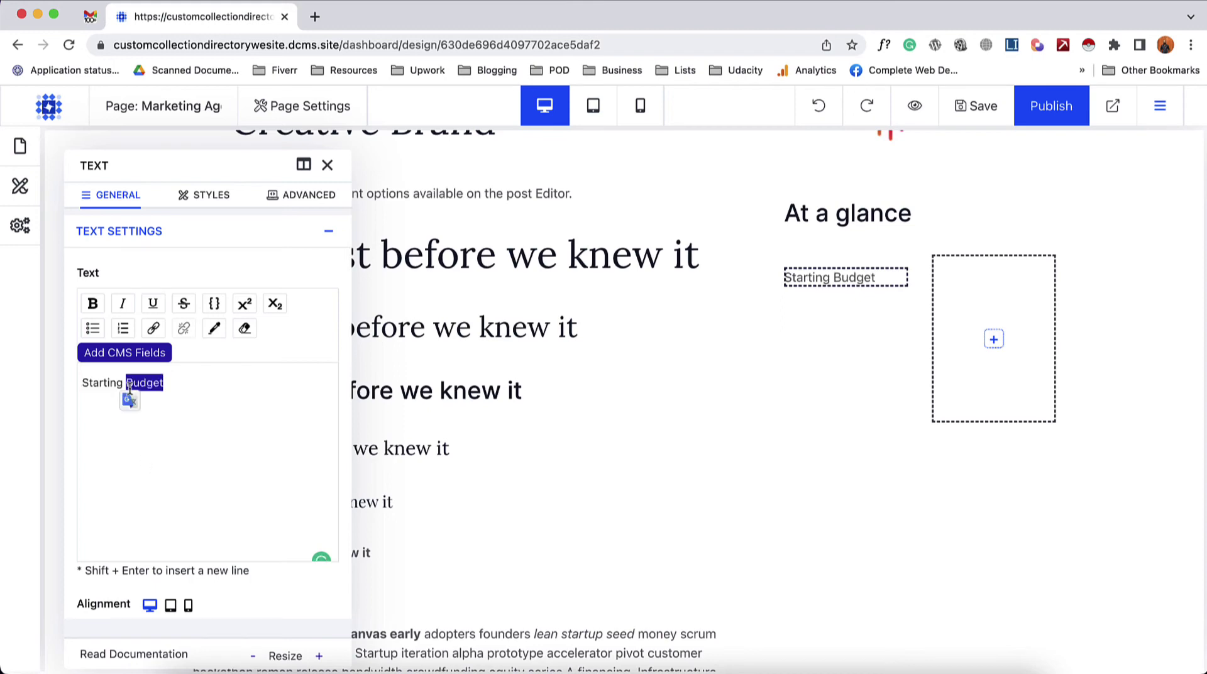
{"action": "left_click", "coordinate": [93, 304]}
{"action": "left_click", "coordinate": [327, 165]}
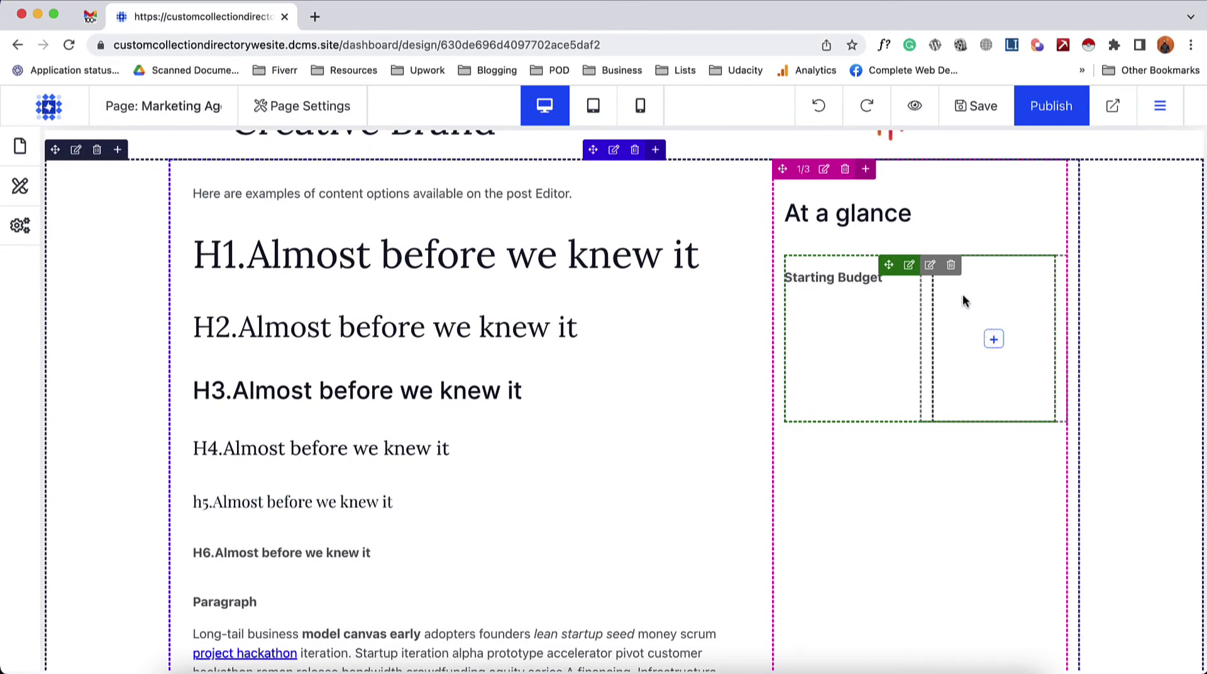
{"action": "left_click", "coordinate": [993, 340]}
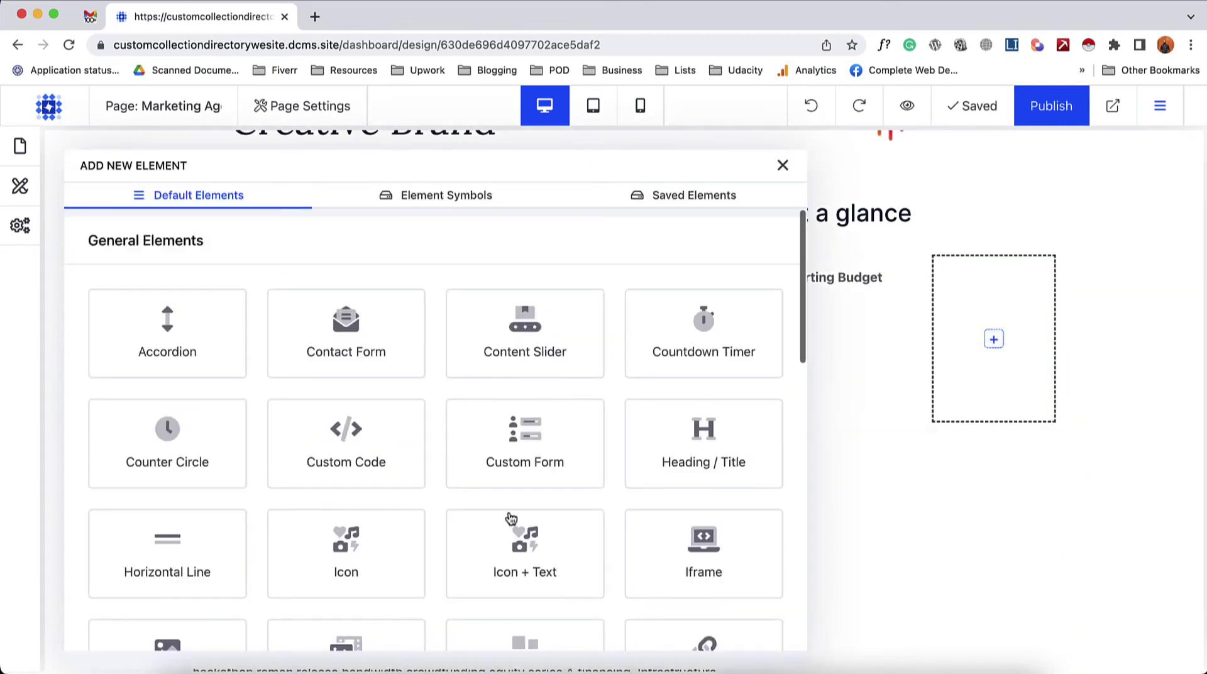
- Add a text element to the right column, clear its sample text, and insert the Starting Budget CMS field
{"action": "scroll", "coordinate": [510, 516], "scroll_direction": "down", "scroll_amount": 10}
{"action": "left_click", "coordinate": [369, 471]}
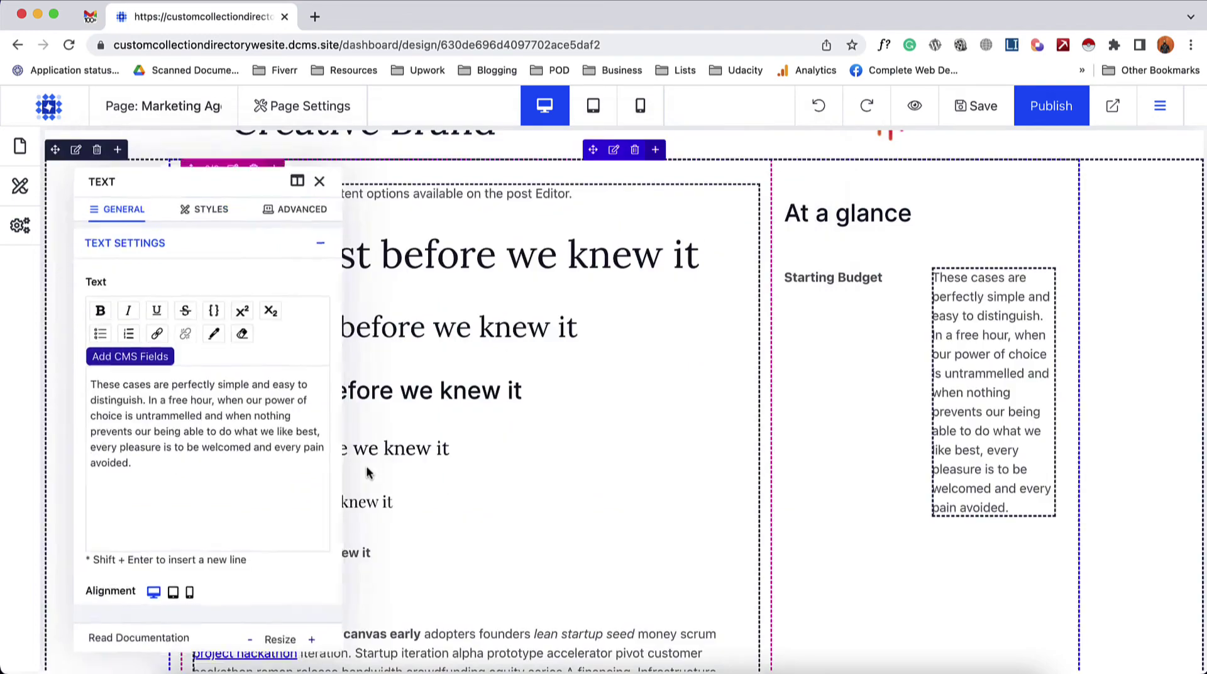
{"action": "left_click", "coordinate": [234, 446]}
{"action": "key", "text": "ctrl+a"}
{"action": "key", "text": "BackSpace"}
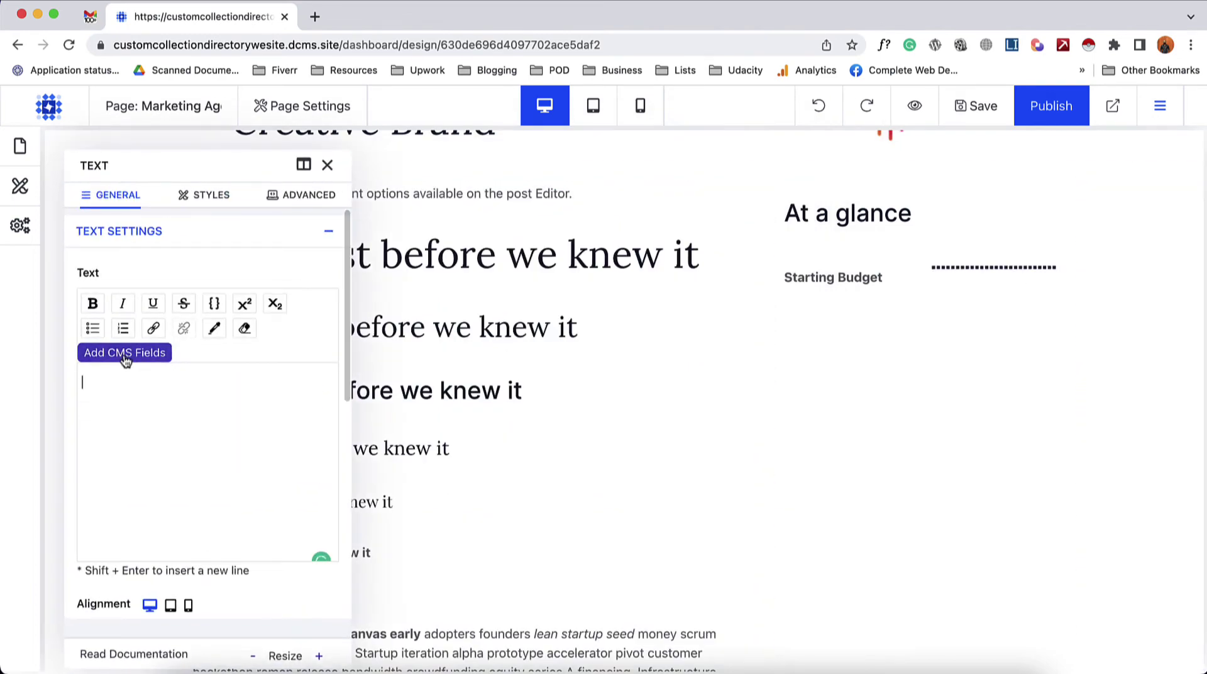
{"action": "left_click", "coordinate": [134, 356]}
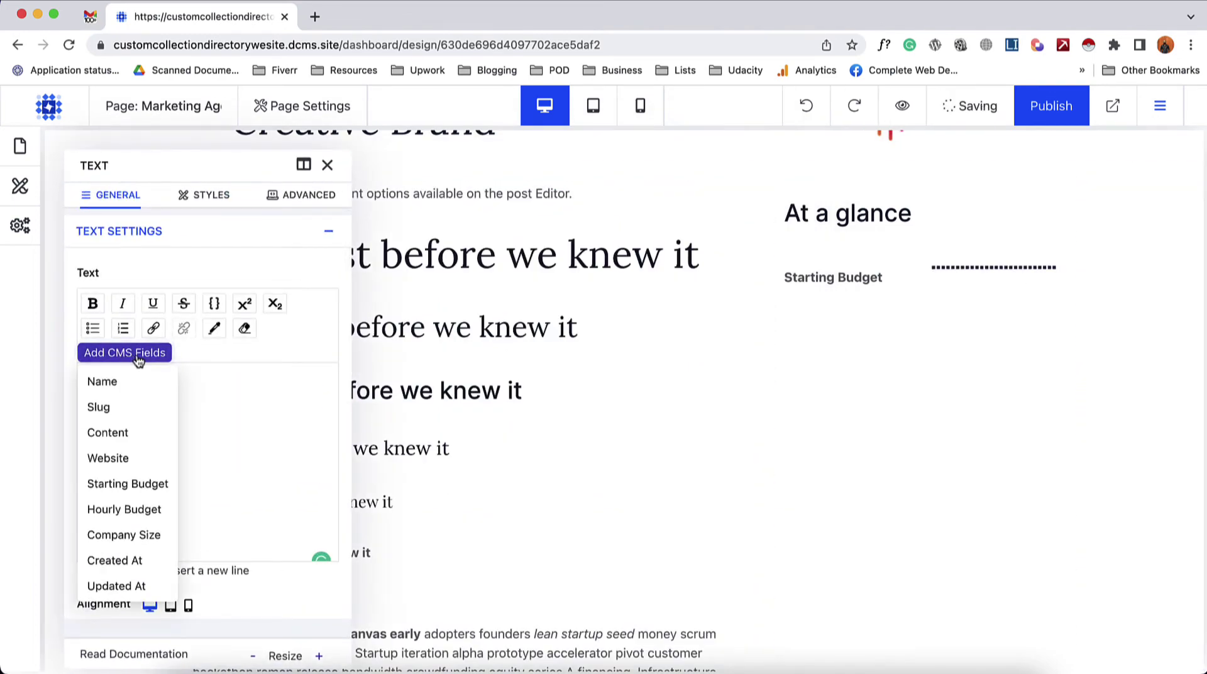
{"action": "left_click", "coordinate": [134, 484]}
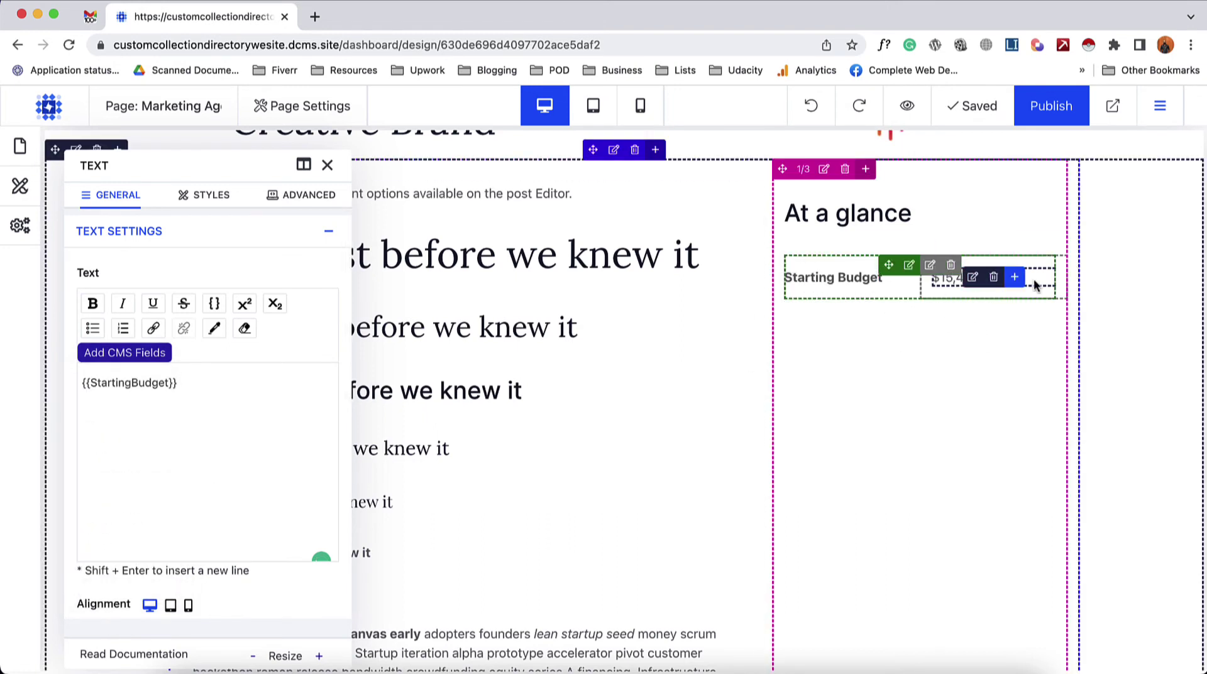
- Duplicate the Starting Budget row and relabel the copy 'Hourly Rate'
{"action": "right_click", "coordinate": [912, 269]}
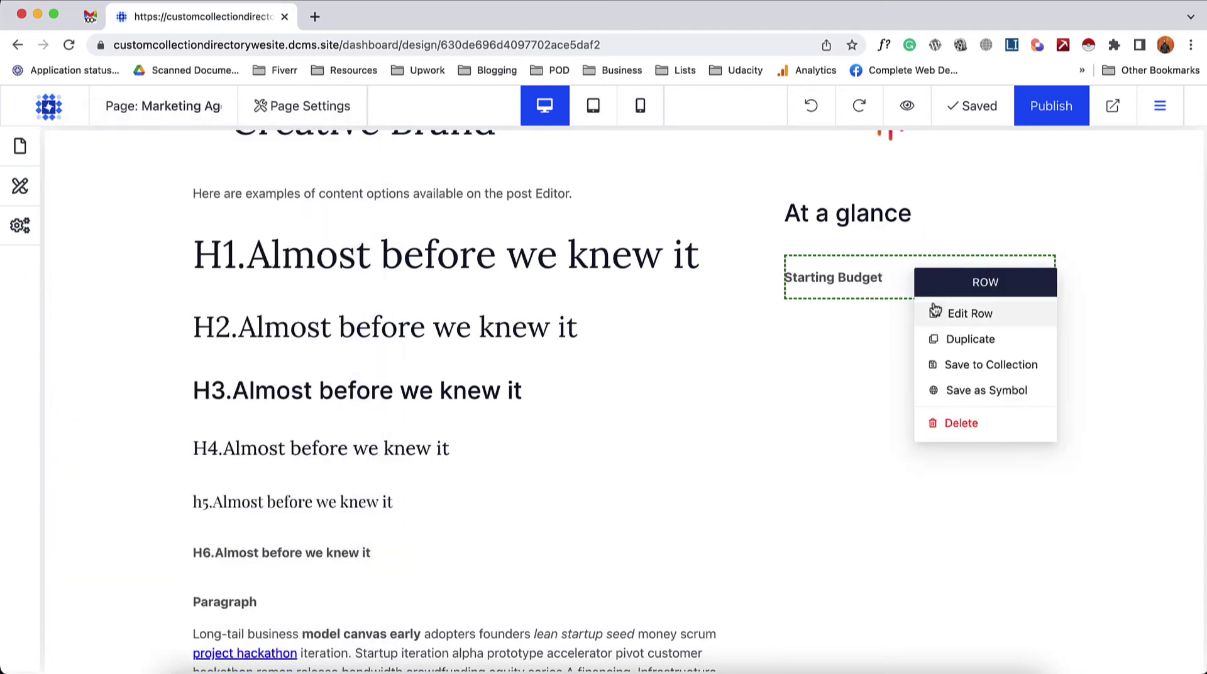
{"action": "left_click", "coordinate": [950, 339]}
{"action": "left_click", "coordinate": [804, 311]}
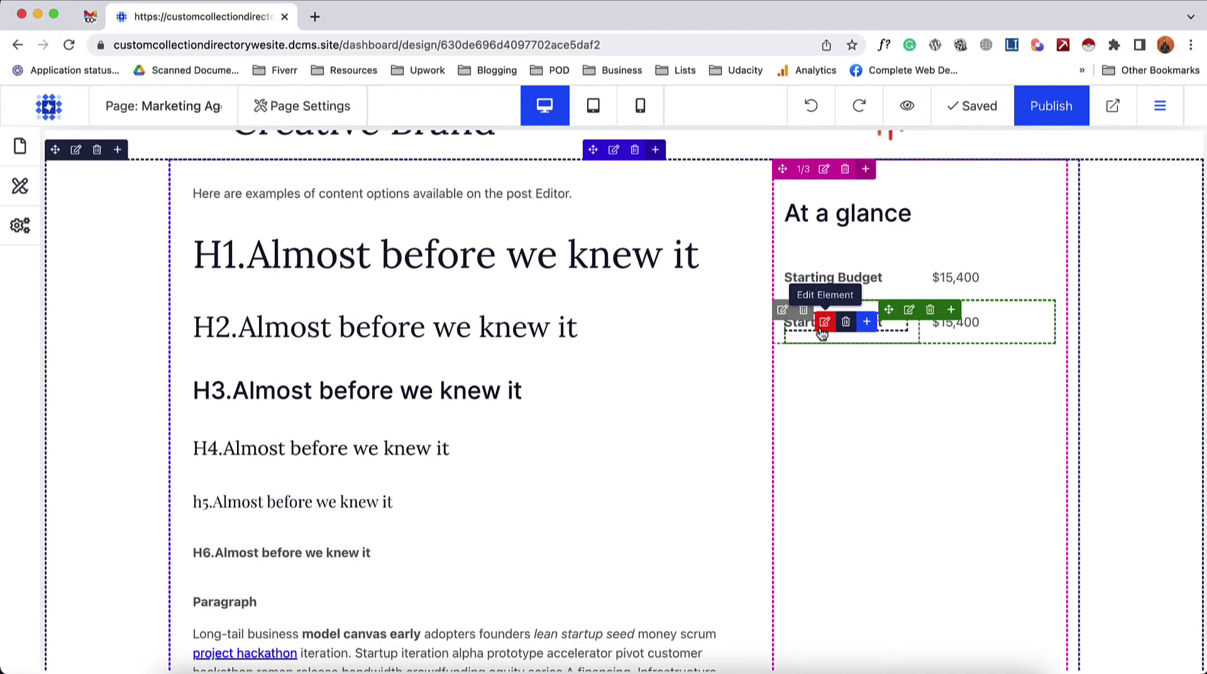
{"action": "left_click", "coordinate": [822, 325]}
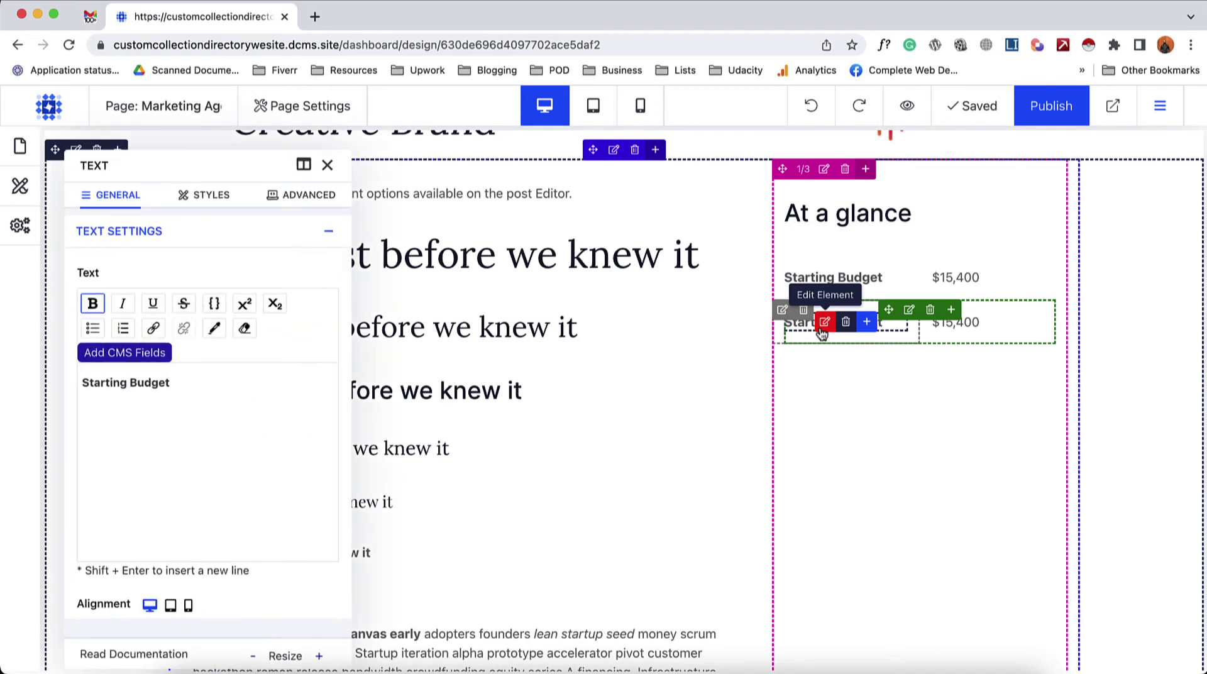
{"action": "key", "text": "super+a"}
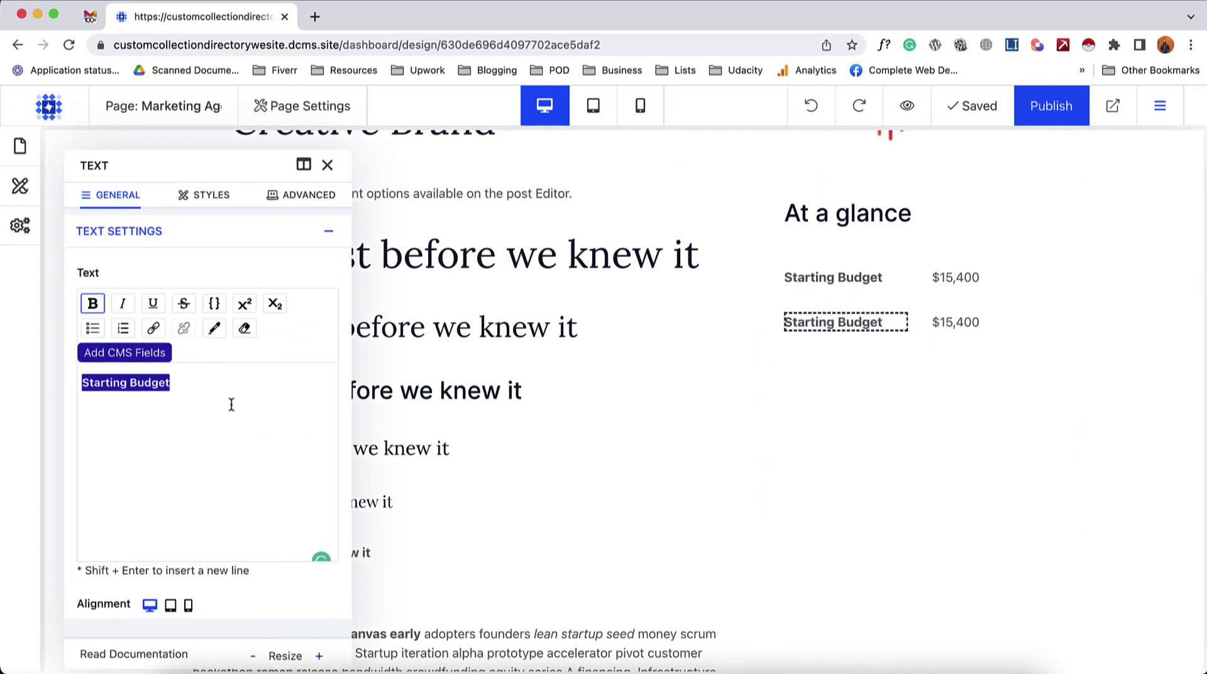
{"action": "type", "text": "Hourly Rate"}
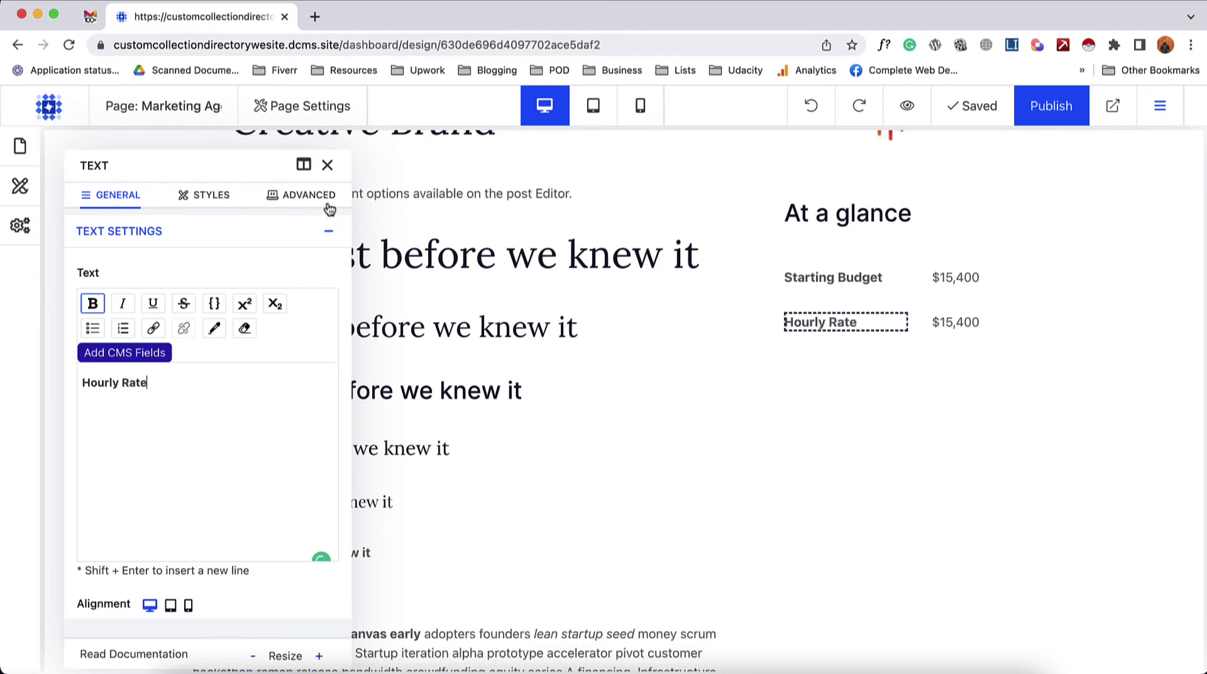
{"action": "left_click", "coordinate": [327, 166]}
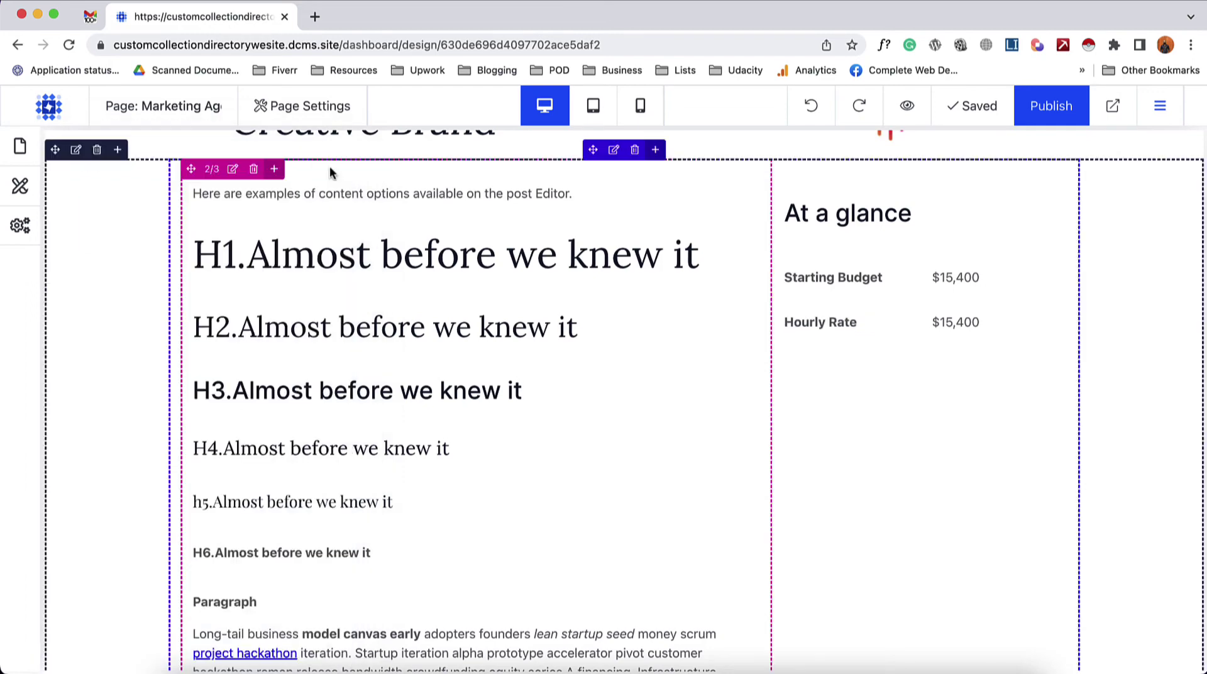
- Replace the copied {{StartingBudget}} value with the Hourly Budget CMS field
{"action": "left_click", "coordinate": [973, 332]}
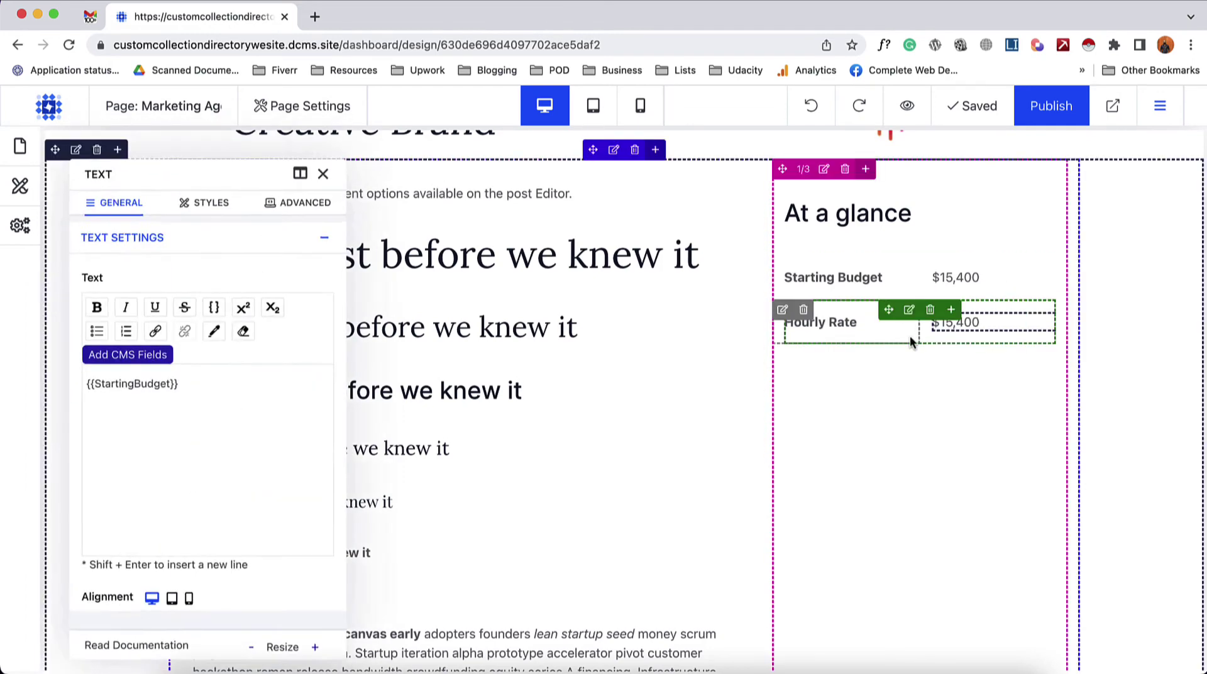
{"action": "key", "text": "super+a"}
{"action": "key", "text": "BackSpace"}
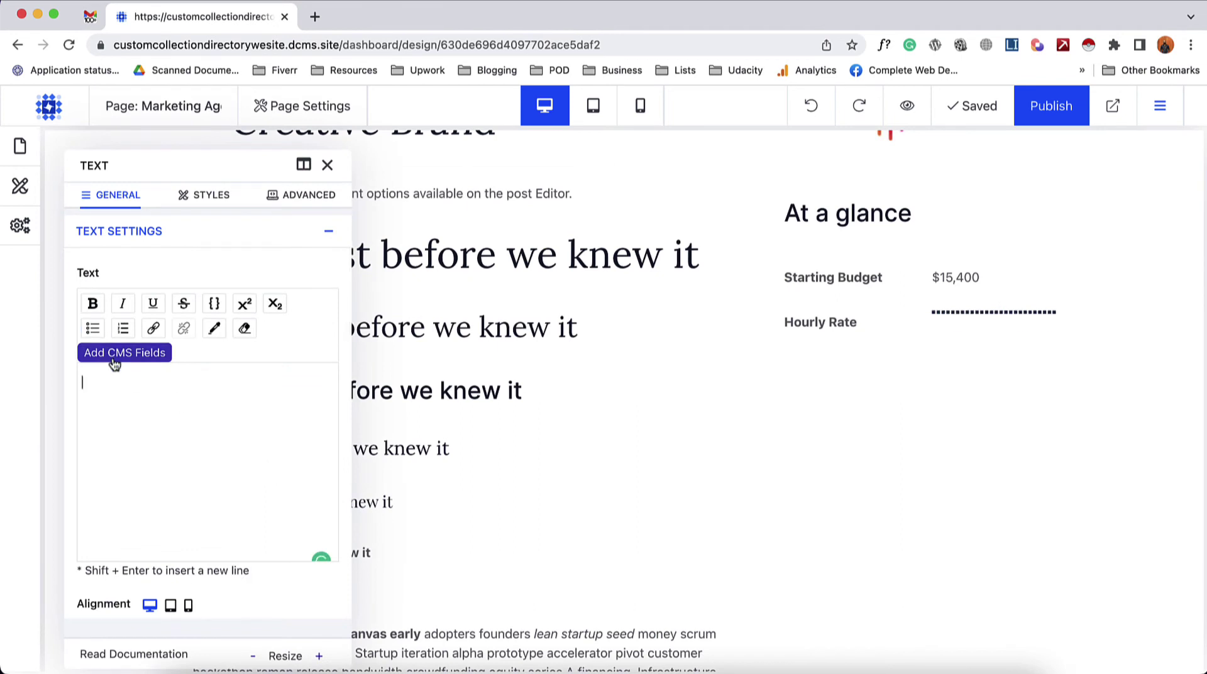
{"action": "left_click", "coordinate": [119, 353]}
{"action": "left_click", "coordinate": [124, 509]}
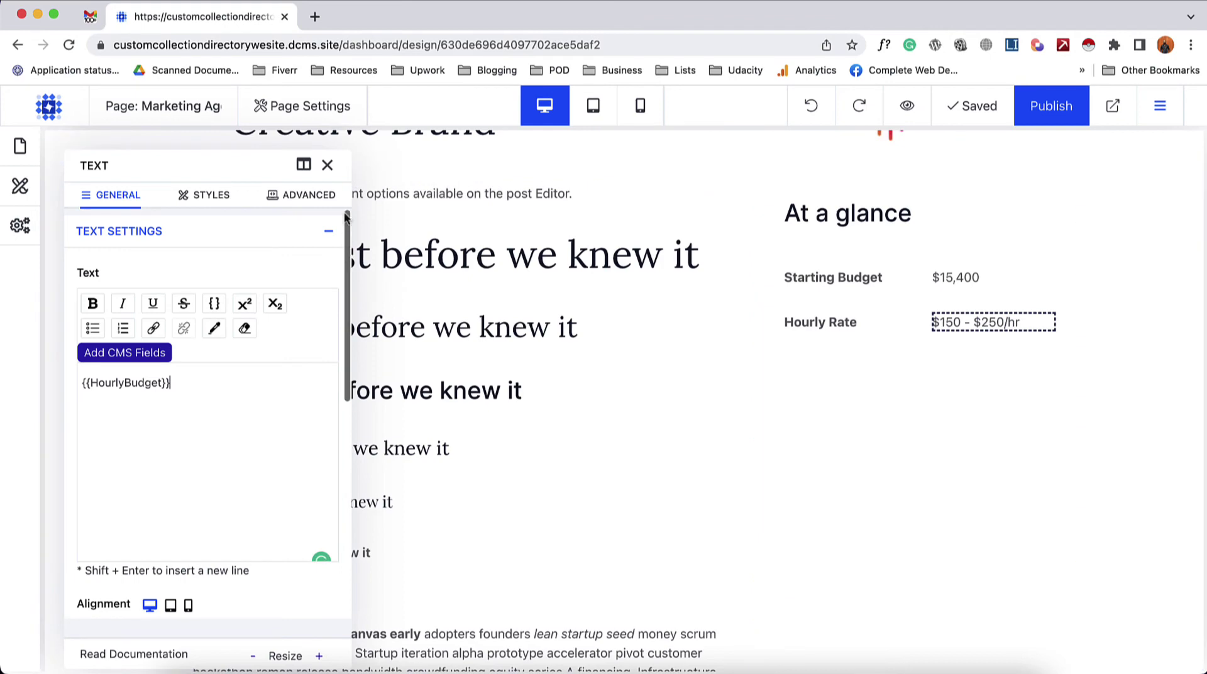
{"action": "left_click", "coordinate": [821, 367]}
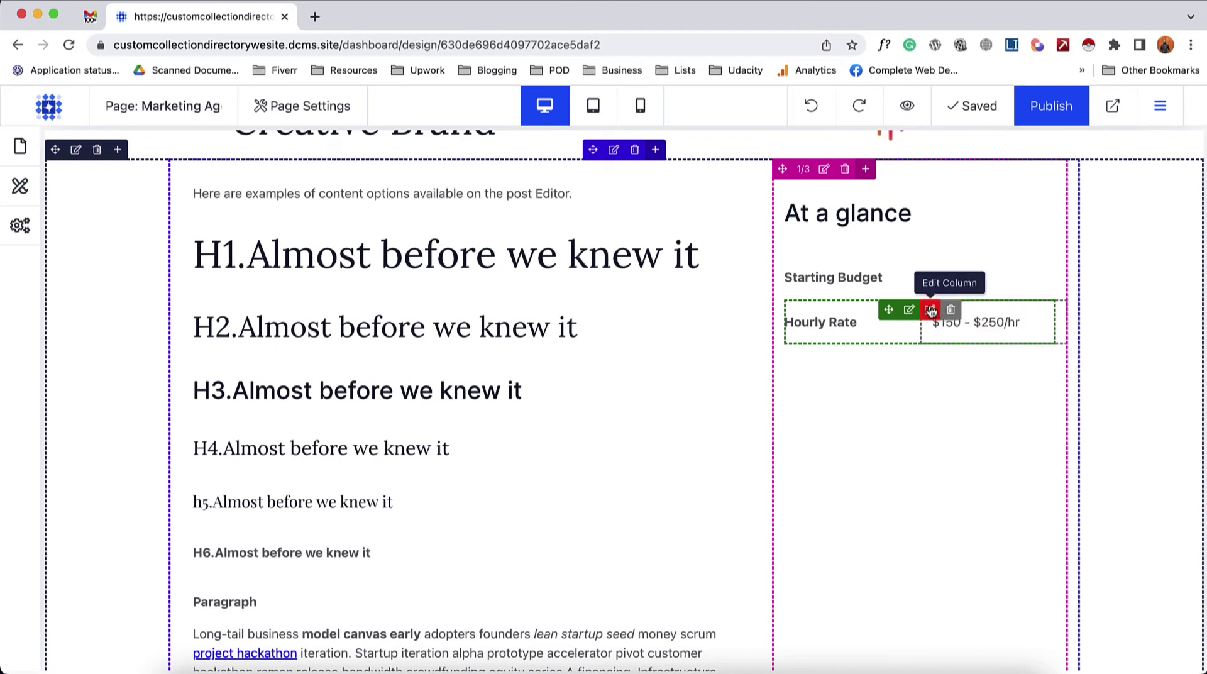
- Add a Regular Button row below Hourly Rate labelled 'Visit Website'
{"action": "left_click", "coordinate": [951, 310]}
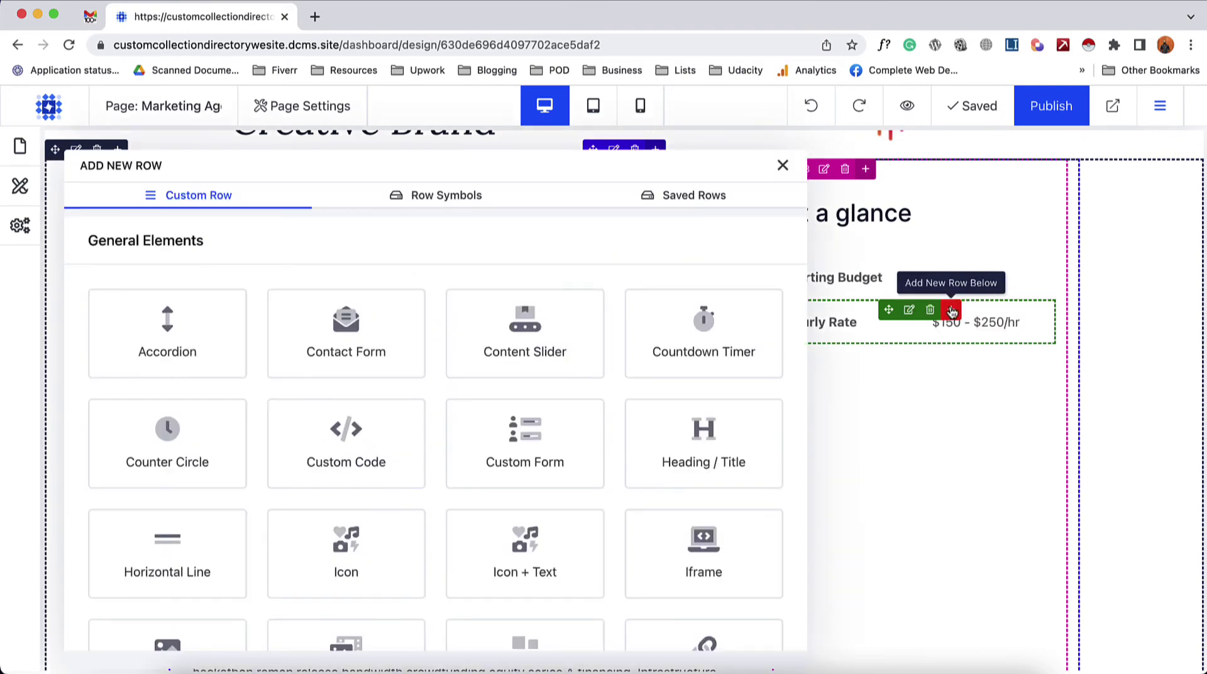
{"action": "scroll", "coordinate": [322, 463], "scroll_direction": "down", "scroll_amount": 5}
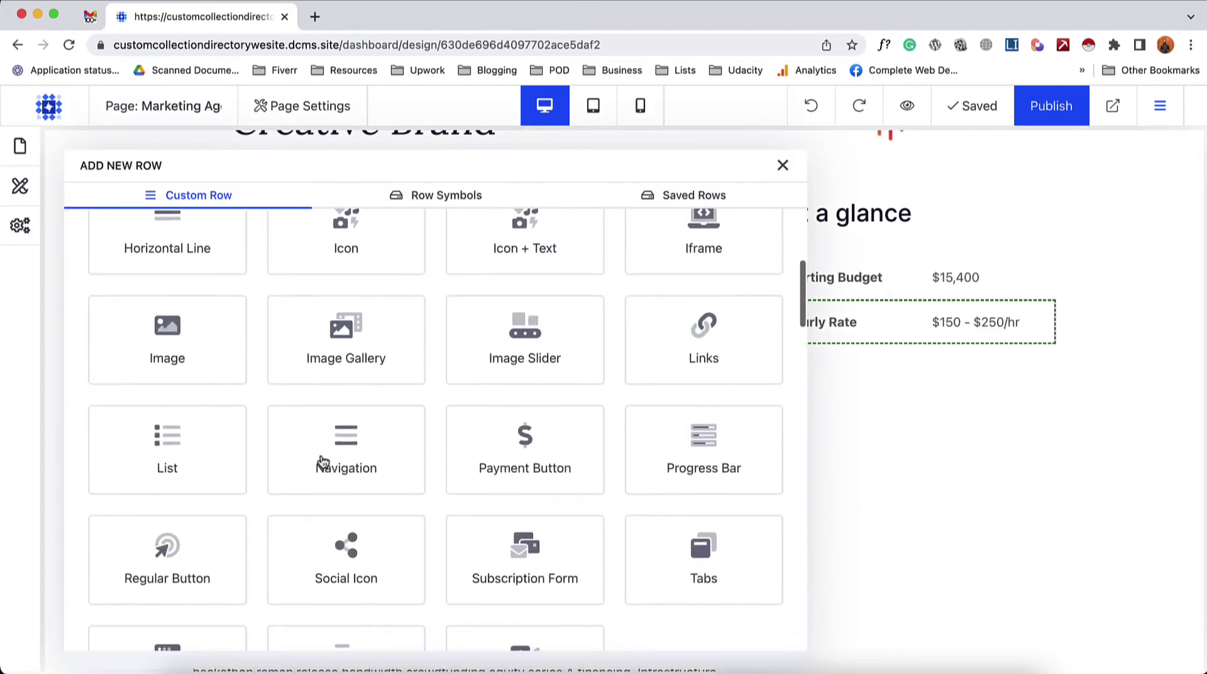
{"action": "scroll", "coordinate": [427, 509], "scroll_direction": "down", "scroll_amount": 5}
{"action": "left_click", "coordinate": [194, 321]}
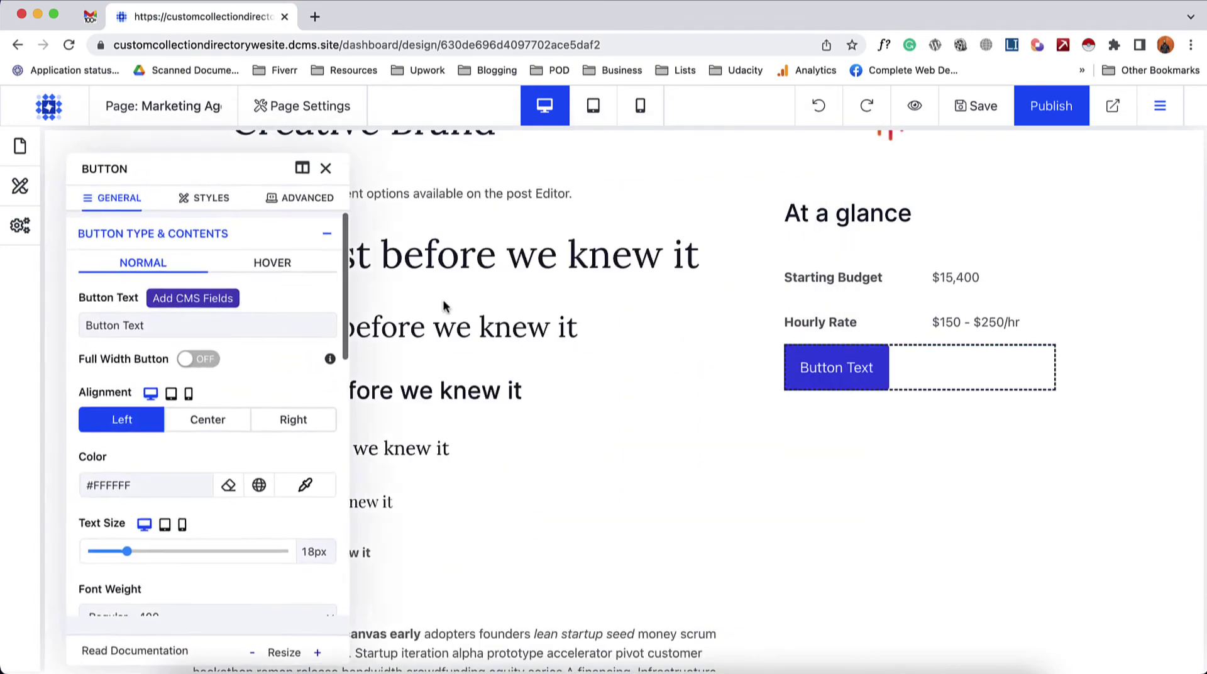
{"action": "triple_click", "coordinate": [226, 325]}
{"action": "type", "text": "Visit website"}
{"action": "key", "text": "BackSpace"}
{"action": "key", "text": "BackSpace"}
{"action": "key", "text": "BackSpace"}
{"action": "key", "text": "BackSpace"}
{"action": "key", "text": "BackSpace"}
{"action": "key", "text": "BackSpace"}
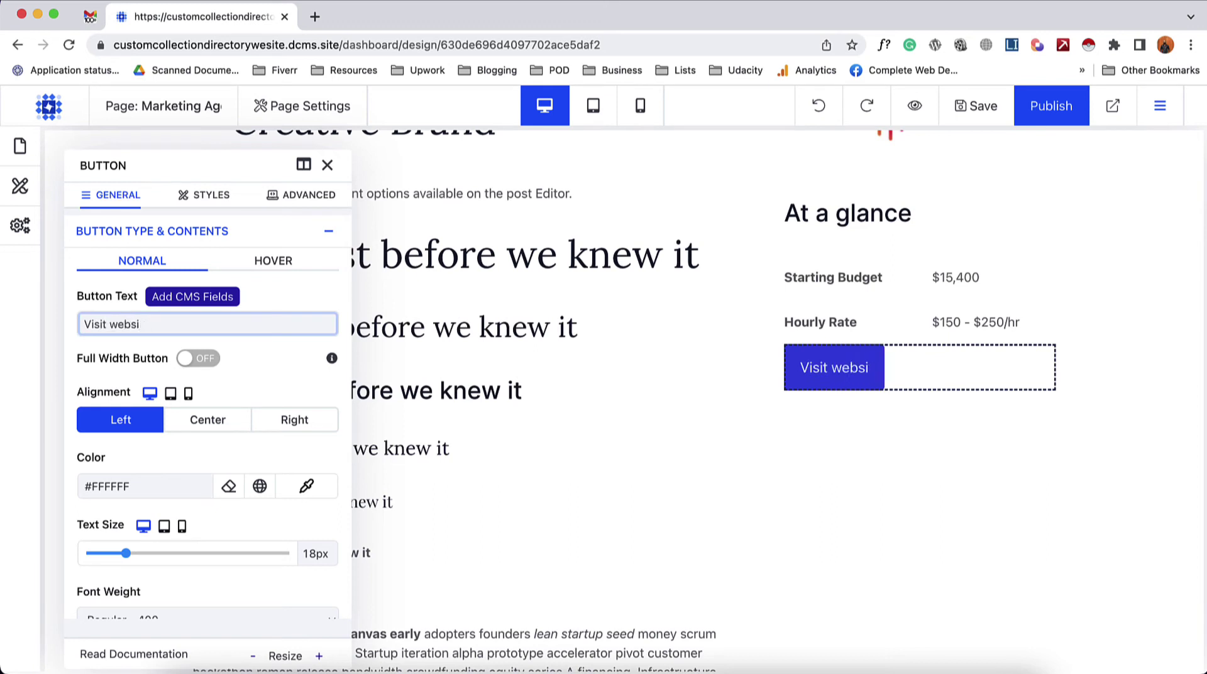
{"action": "key", "text": "BackSpace"}
{"action": "type", "text": "Website"}
- Set the button's link type to CMS item slug with URL {{Website}}
{"action": "scroll", "coordinate": [293, 317], "scroll_direction": "down", "scroll_amount": 7}
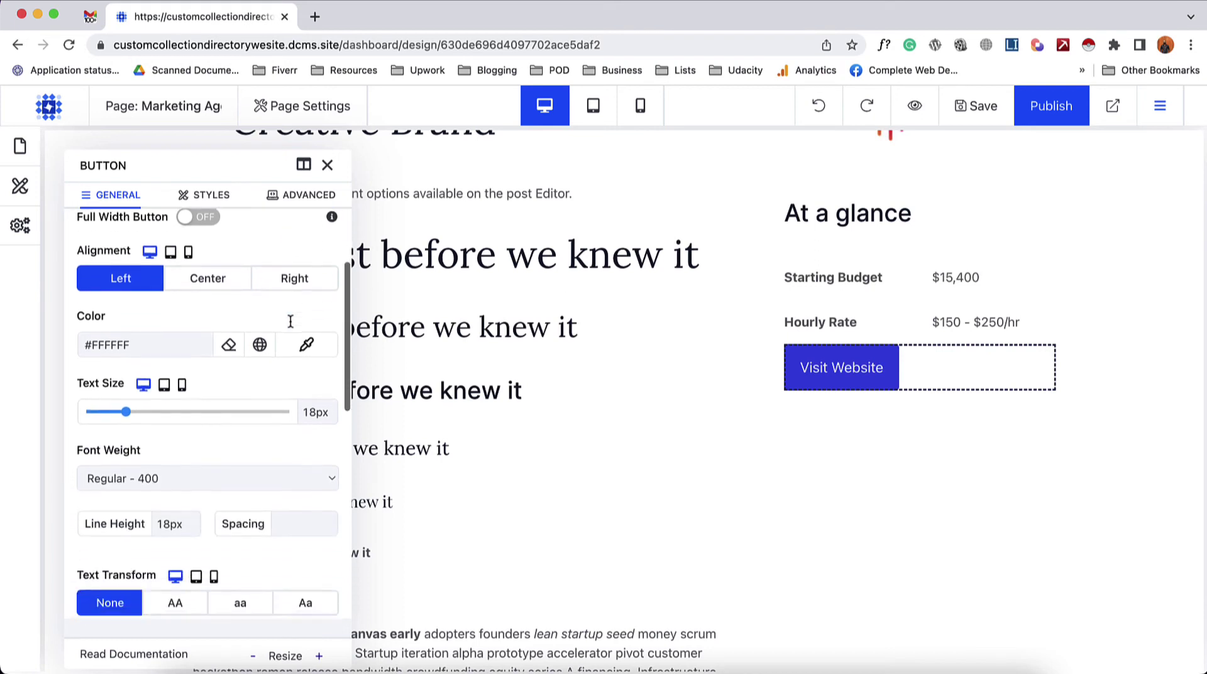
{"action": "scroll", "coordinate": [290, 323], "scroll_direction": "down", "scroll_amount": 6}
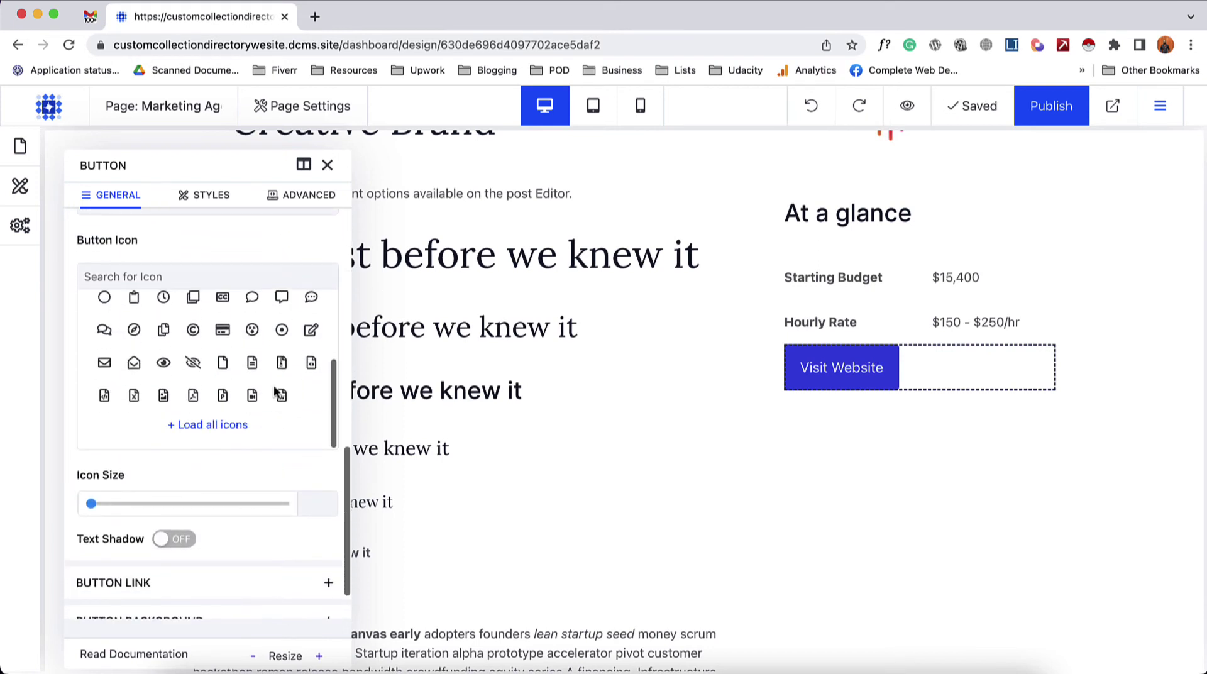
{"action": "left_click", "coordinate": [198, 539]}
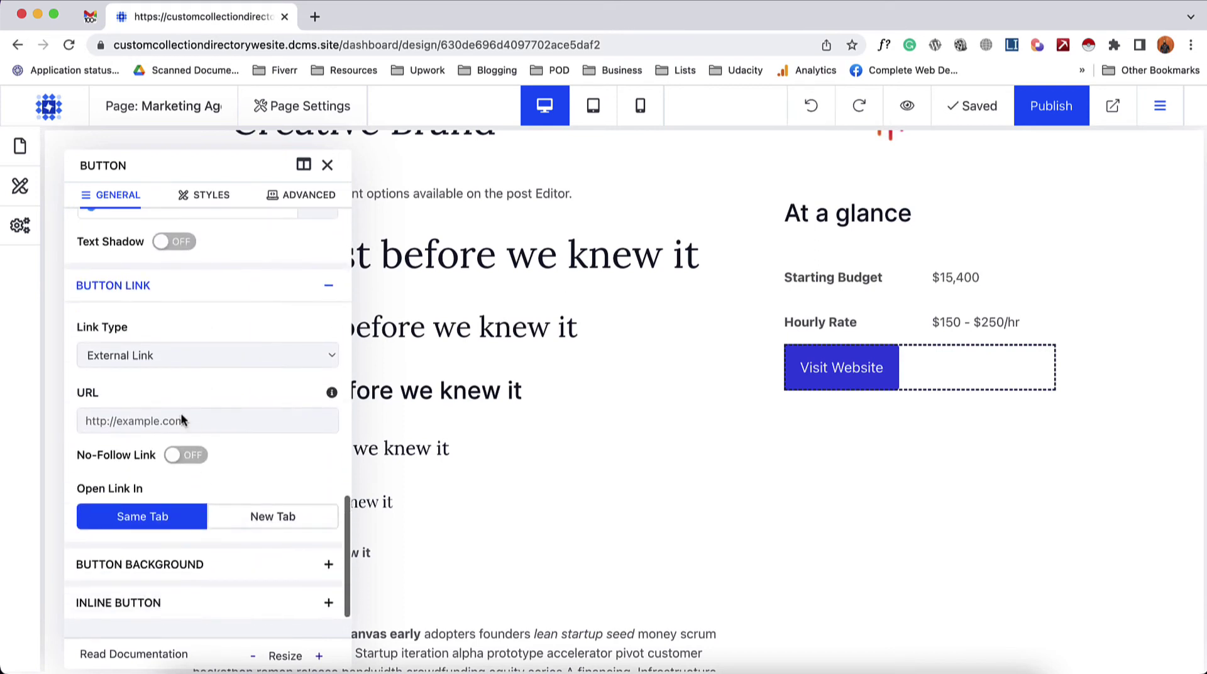
{"action": "left_click", "coordinate": [171, 357]}
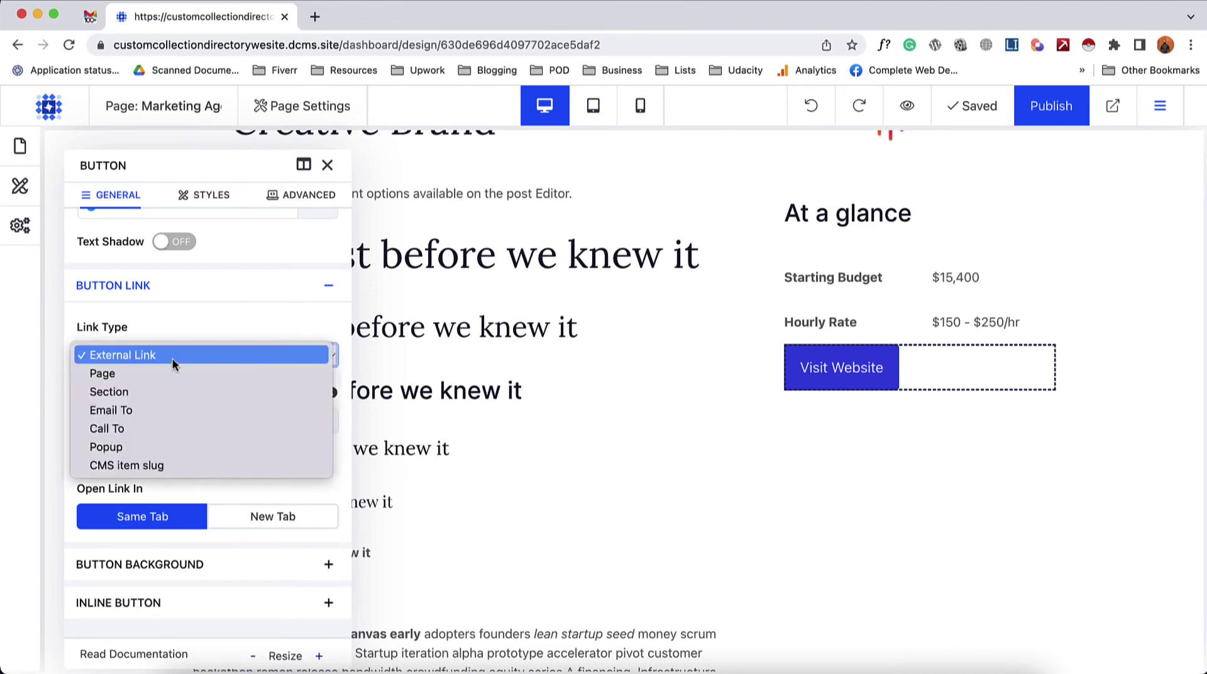
{"action": "left_click", "coordinate": [130, 466]}
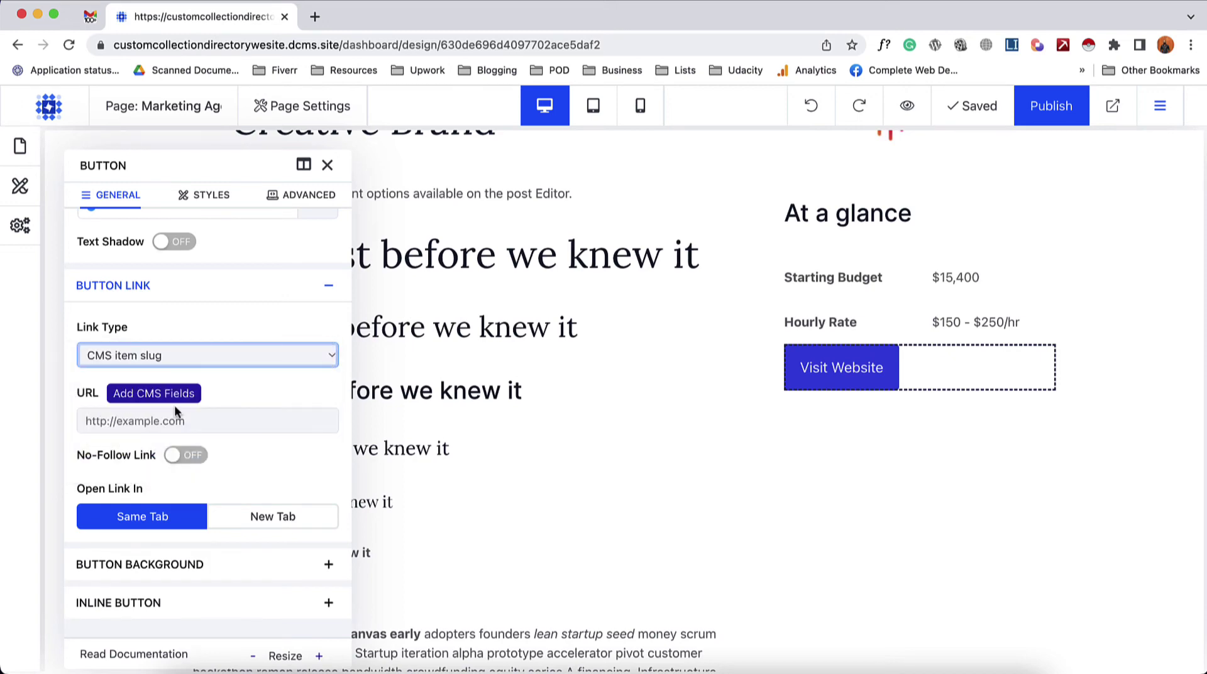
{"action": "left_click", "coordinate": [169, 405]}
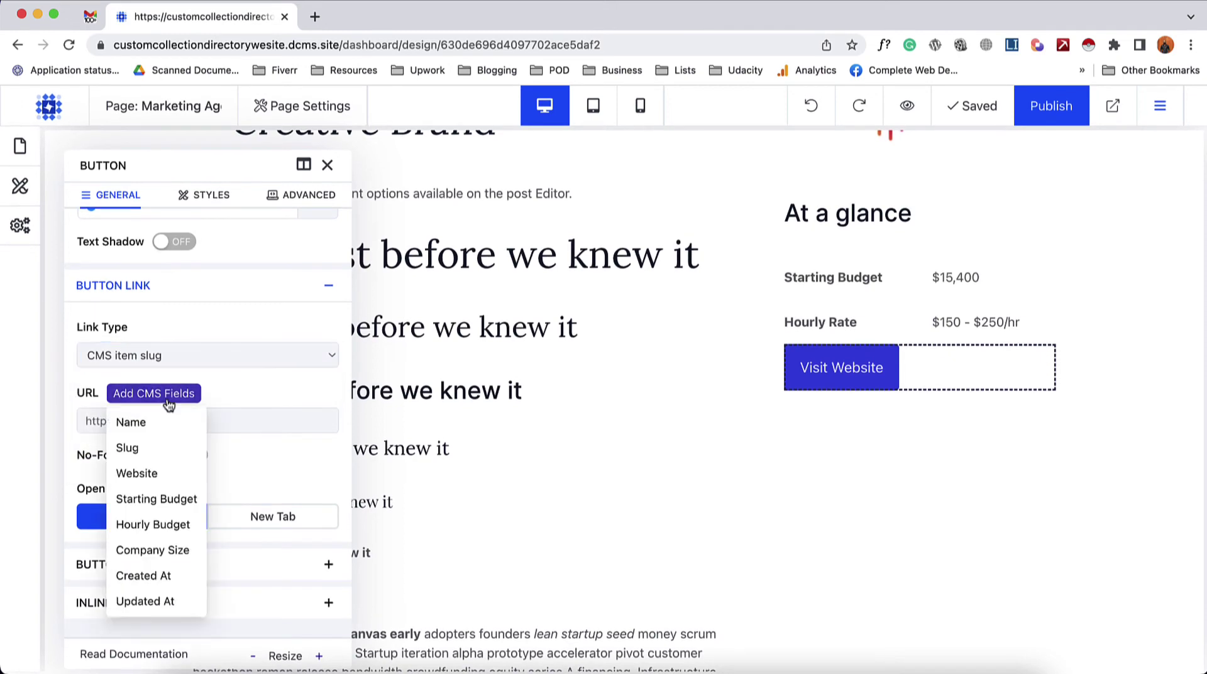
{"action": "left_click", "coordinate": [145, 474]}
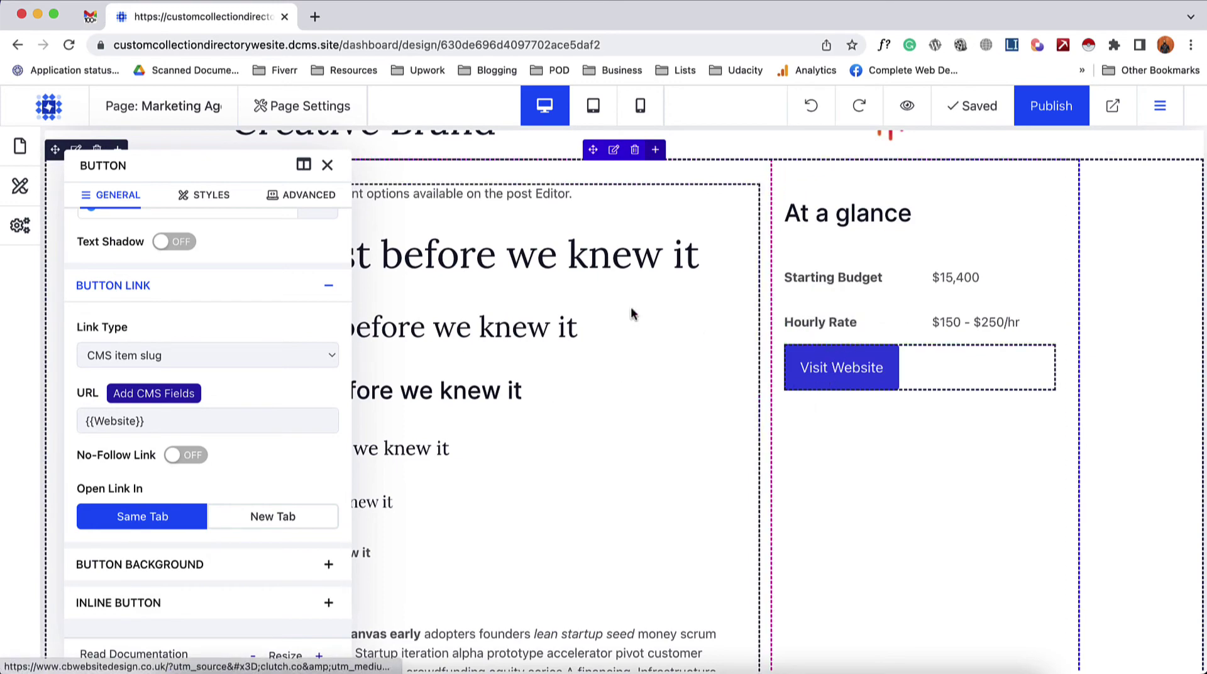
{"action": "left_click", "coordinate": [327, 164]}
{"action": "scroll", "coordinate": [270, 233], "scroll_direction": "up", "scroll_amount": 3}
{"action": "scroll", "coordinate": [312, 237], "scroll_direction": "down", "scroll_amount": 1}
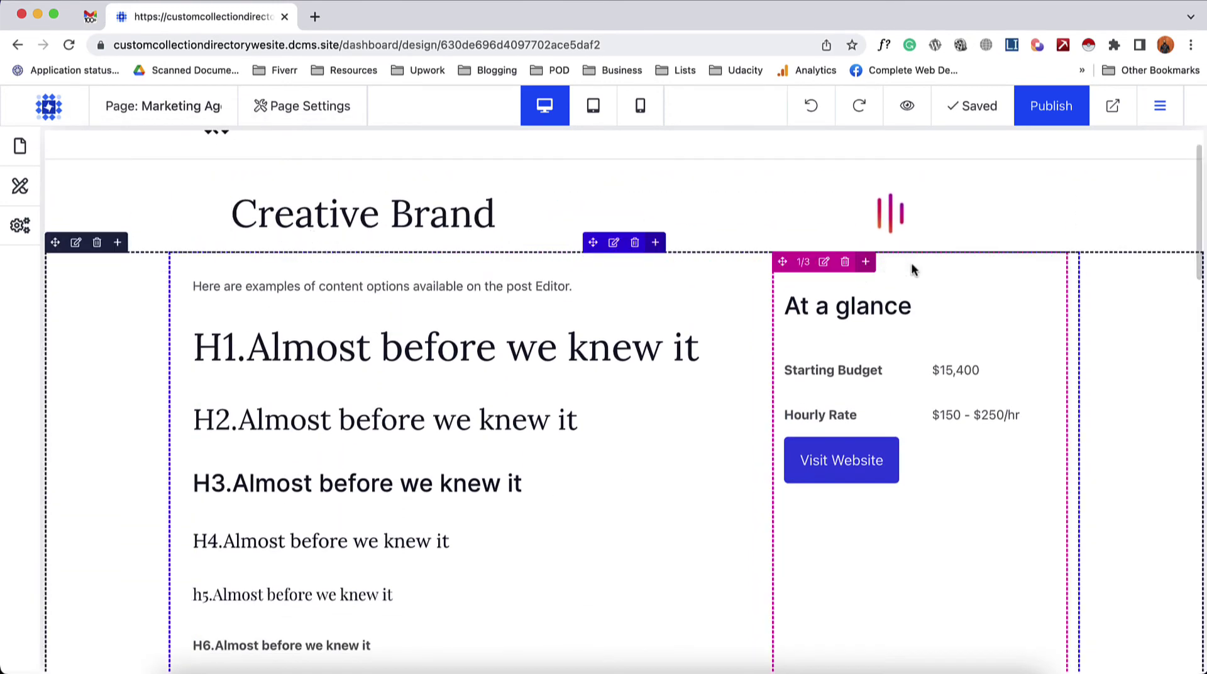
- Give the At a glance column a 30px left margin
{"action": "left_click", "coordinate": [823, 263]}
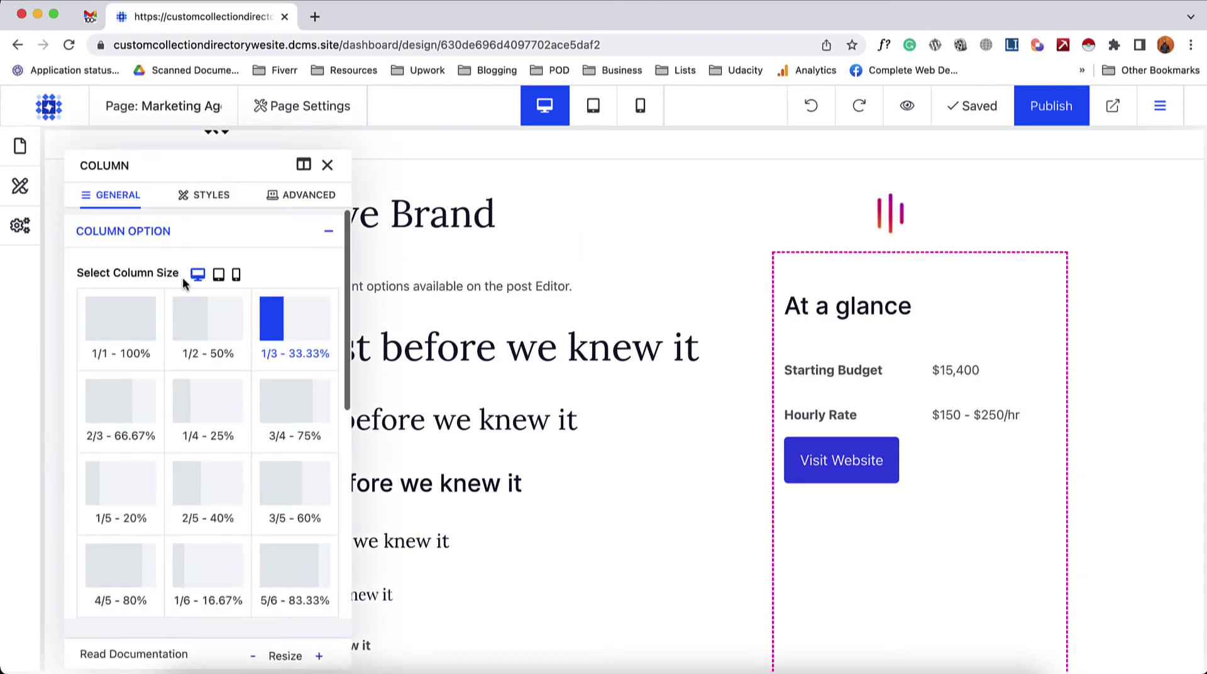
{"action": "left_click", "coordinate": [209, 202]}
{"action": "left_click", "coordinate": [148, 341]}
{"action": "type", "text": "30"}
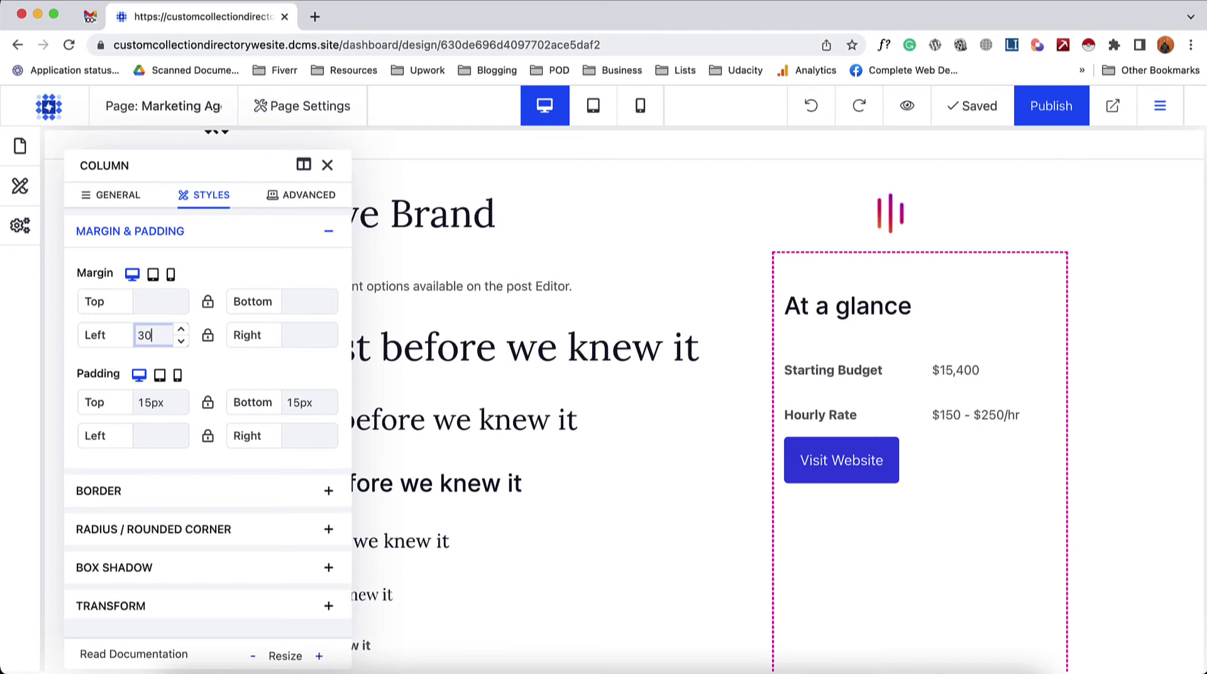
{"action": "type", "text": "px"}
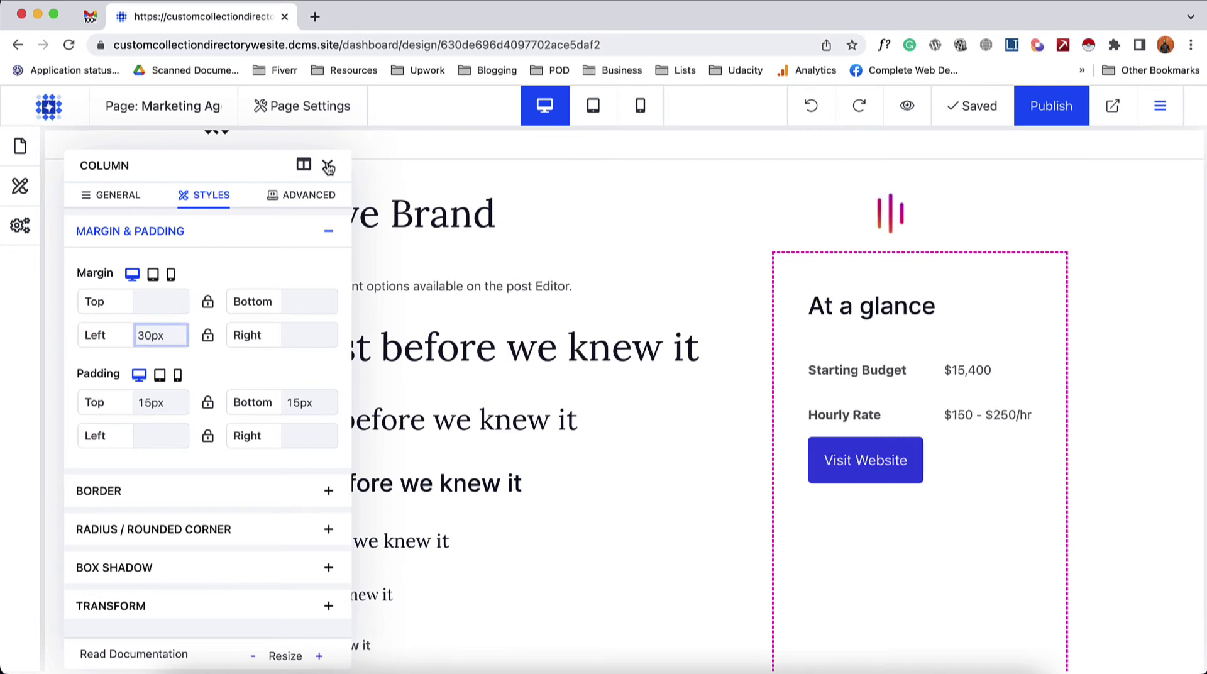
{"action": "left_click", "coordinate": [328, 166]}
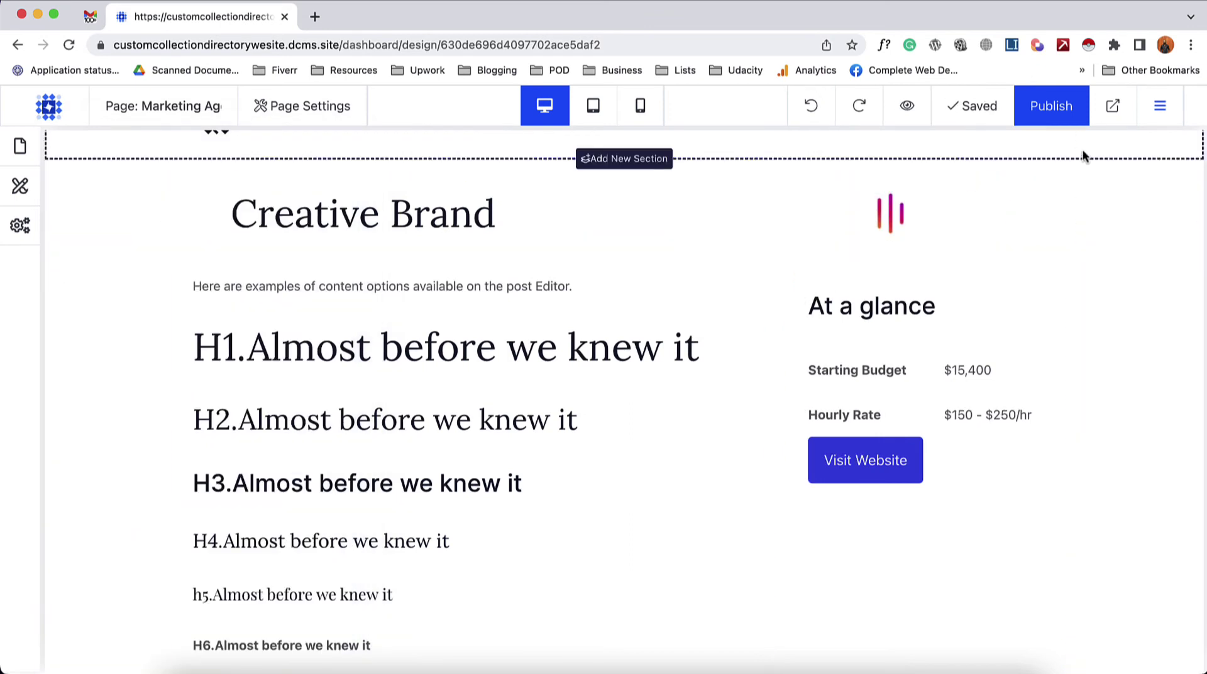
- Publish the page and return to the dashboard's Design & Pages area
{"action": "left_click", "coordinate": [1061, 124]}
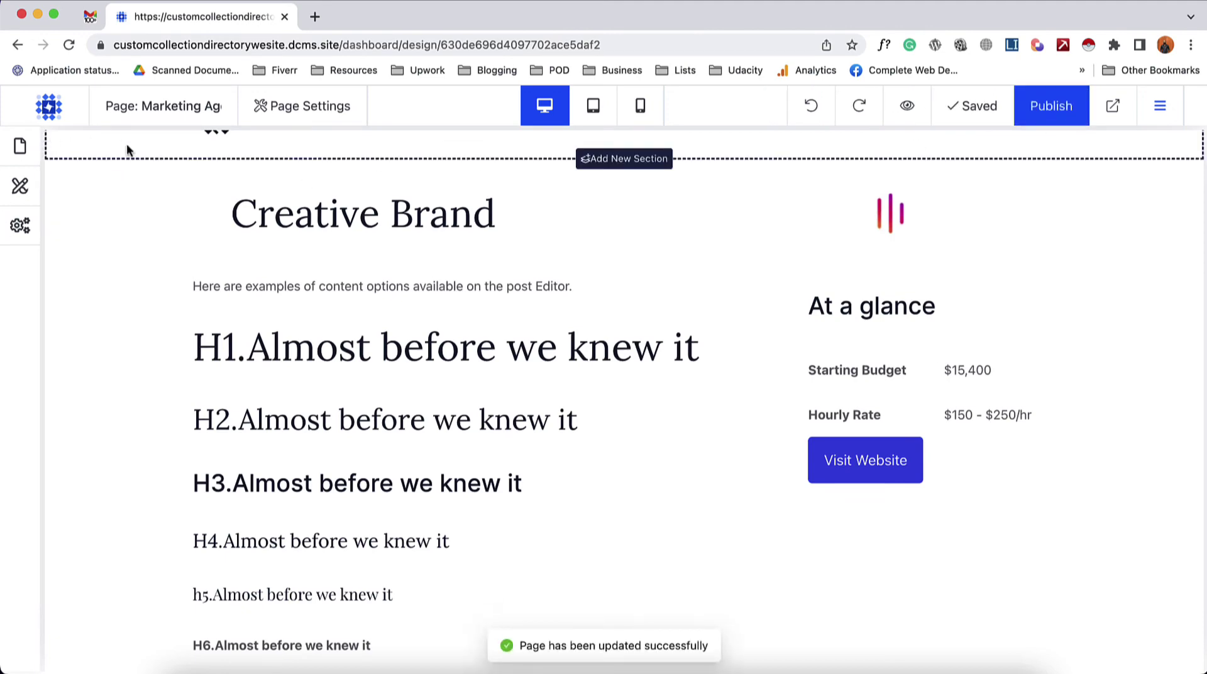
{"action": "left_click", "coordinate": [45, 119]}
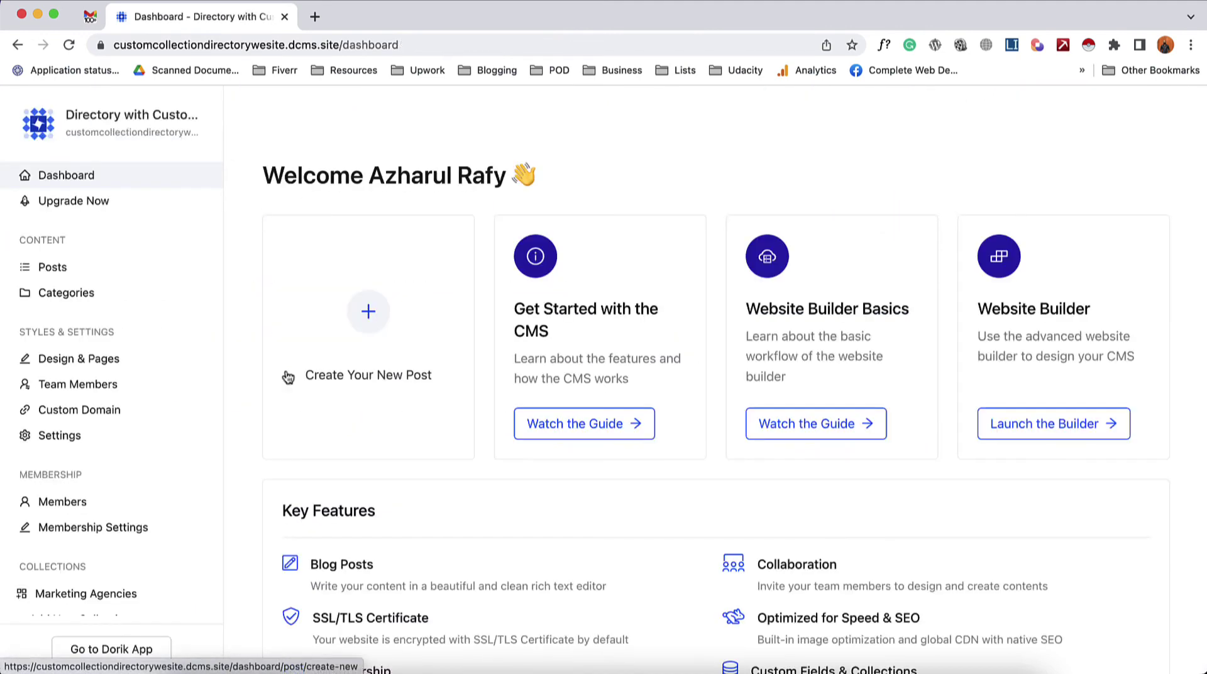
{"action": "left_click", "coordinate": [102, 368]}
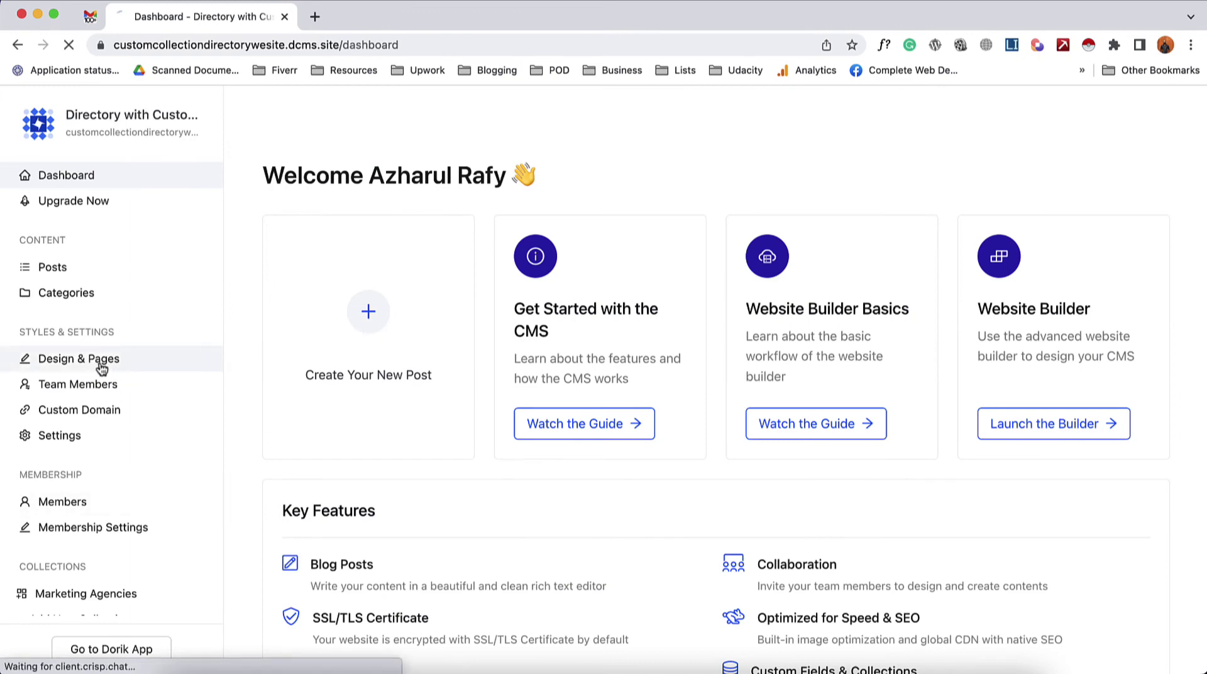
- Insert an empty single-column custom section below the Homepage hero, above Topics
{"action": "scroll", "coordinate": [497, 393], "scroll_direction": "down", "scroll_amount": 1}
{"action": "scroll", "coordinate": [497, 393], "scroll_direction": "down", "scroll_amount": 10}
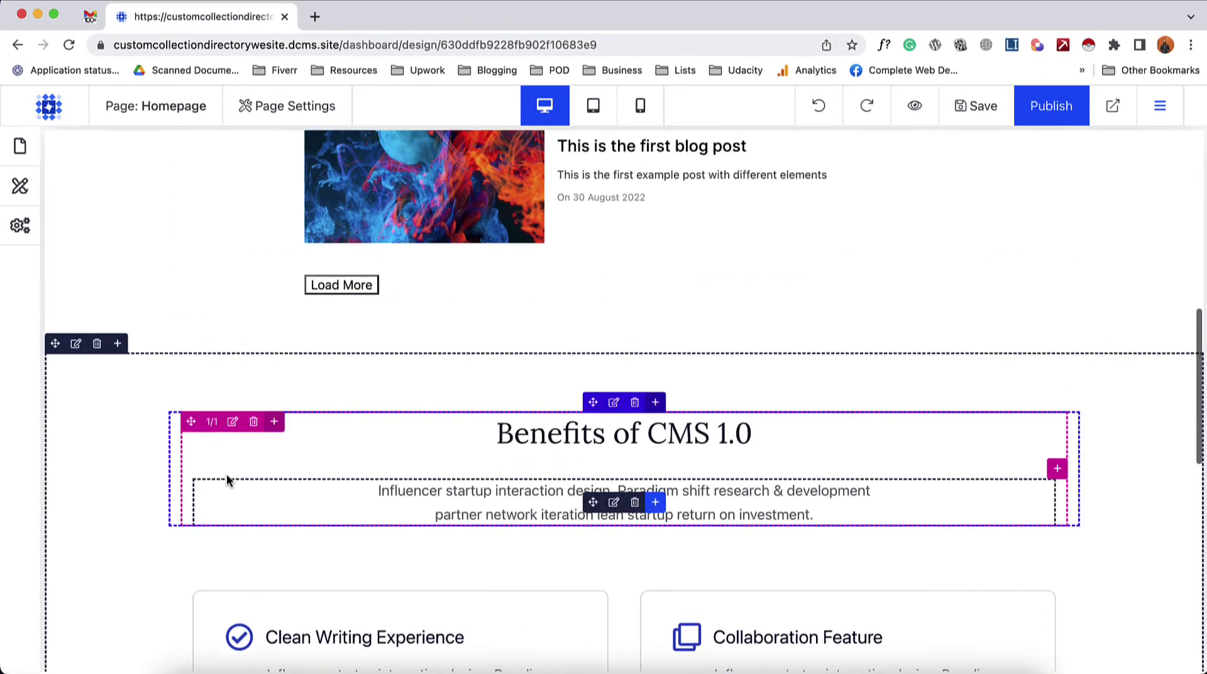
{"action": "scroll", "coordinate": [226, 478], "scroll_direction": "up", "scroll_amount": 5}
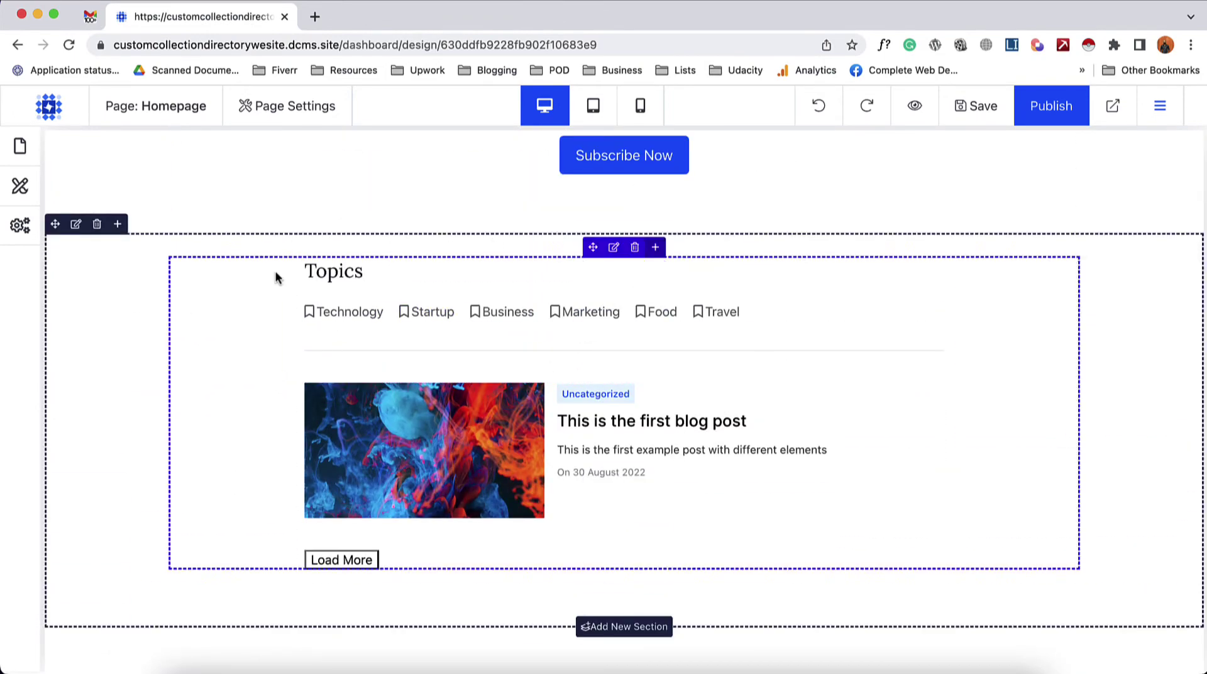
{"action": "scroll", "coordinate": [622, 293], "scroll_direction": "up", "scroll_amount": 5}
{"action": "scroll", "coordinate": [621, 292], "scroll_direction": "down", "scroll_amount": 4}
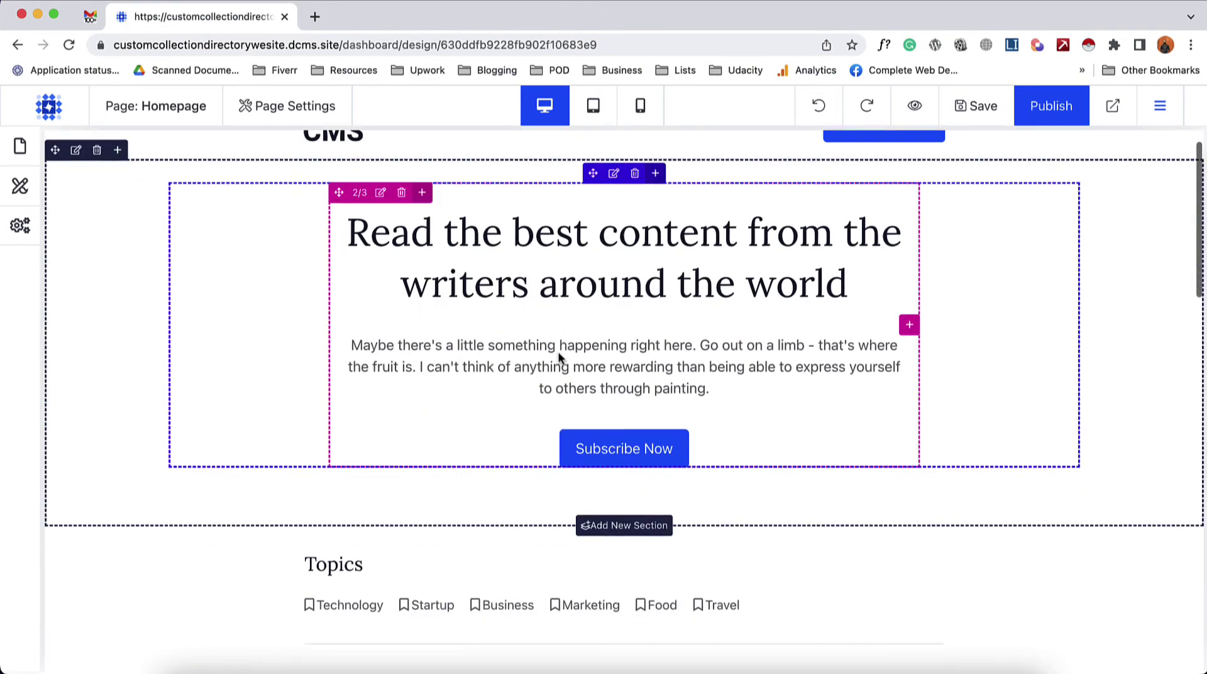
{"action": "scroll", "coordinate": [703, 337], "scroll_direction": "down", "scroll_amount": 2}
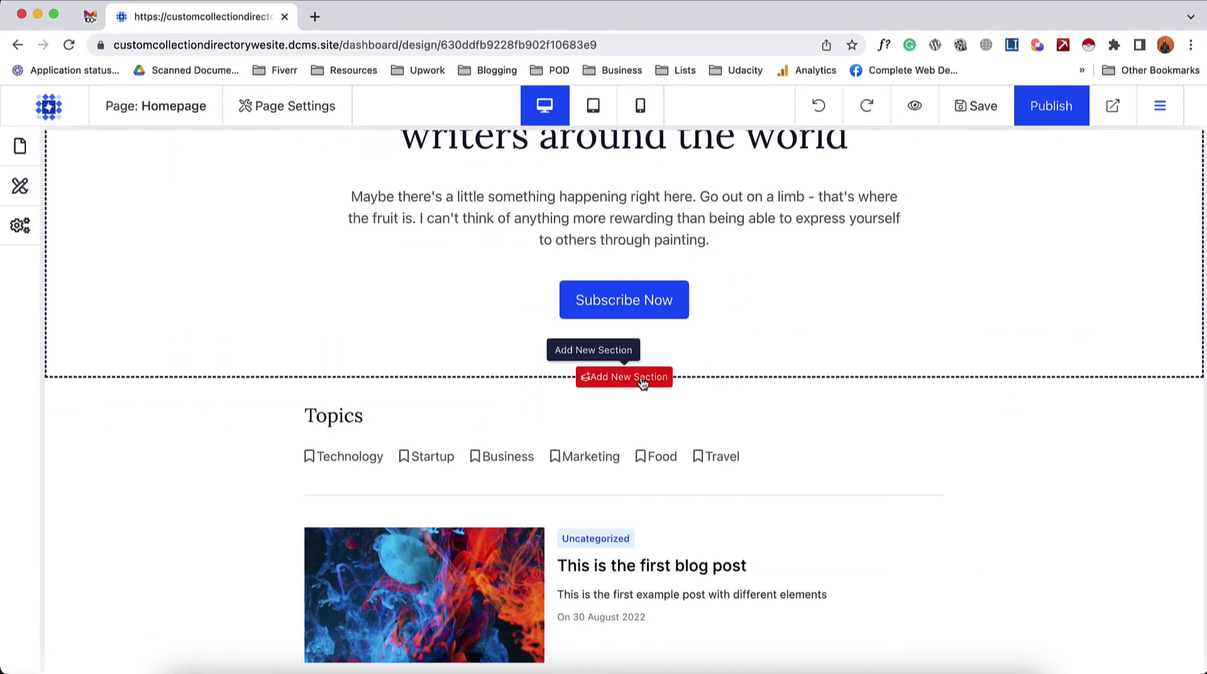
{"action": "left_click", "coordinate": [642, 384]}
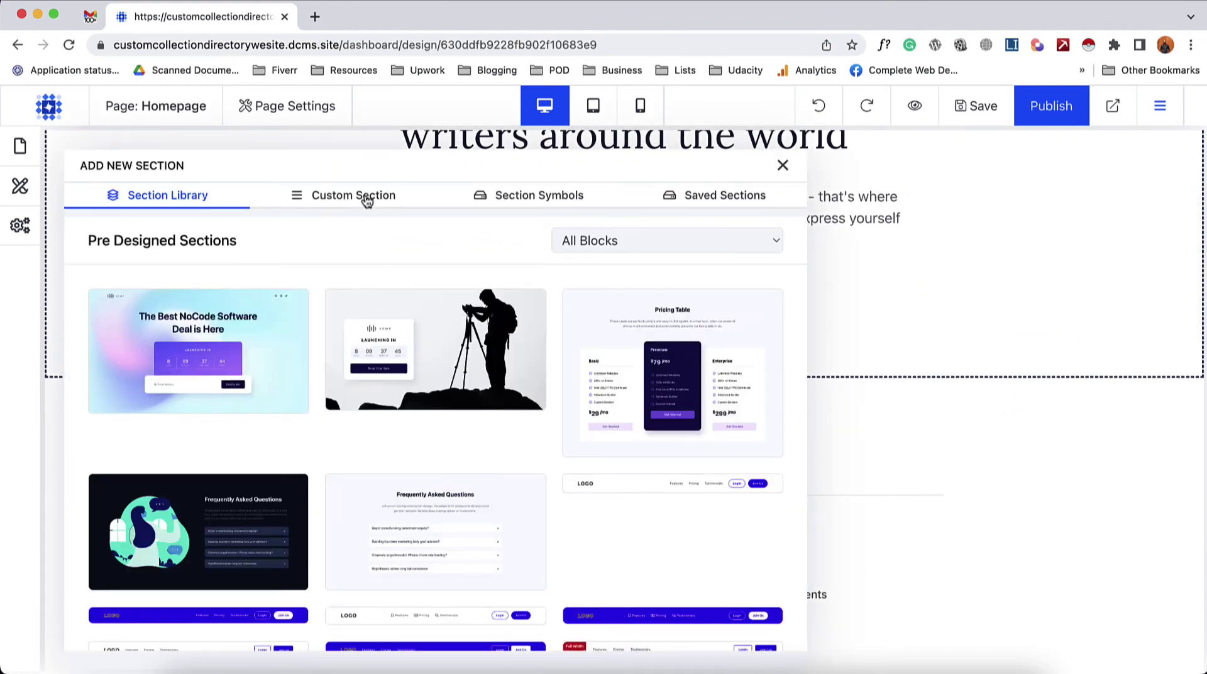
{"action": "left_click", "coordinate": [368, 199]}
{"action": "scroll", "coordinate": [423, 490], "scroll_direction": "down", "scroll_amount": 2}
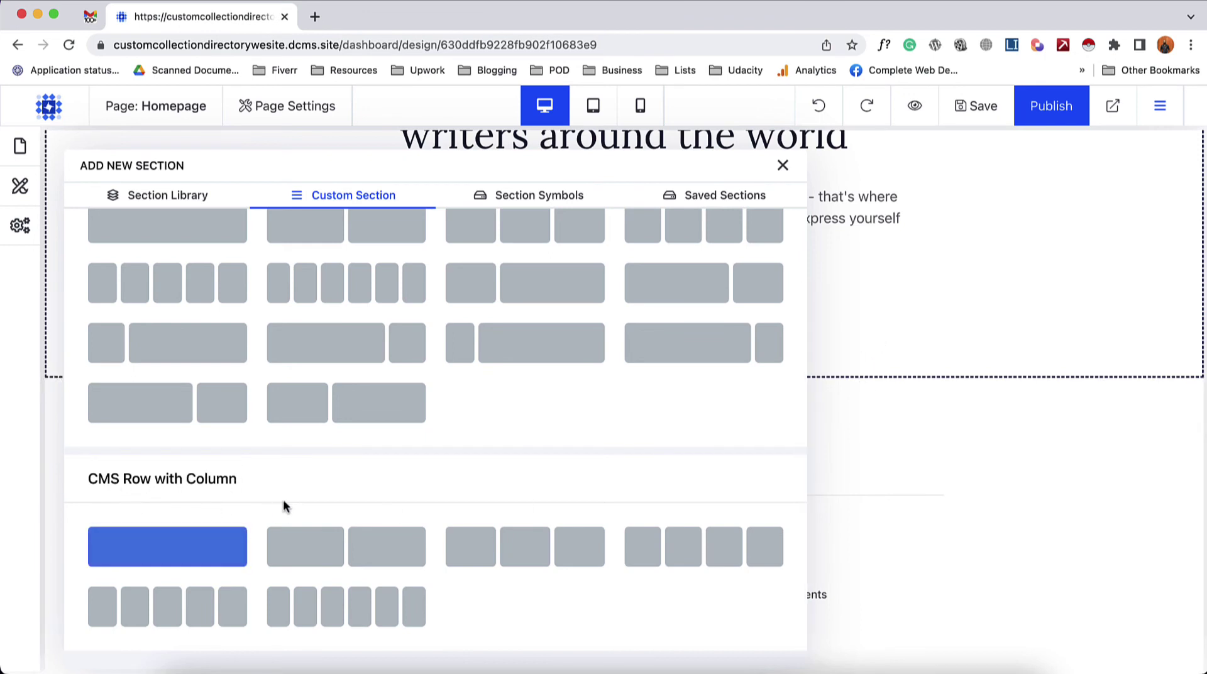
{"action": "scroll", "coordinate": [288, 499], "scroll_direction": "up", "scroll_amount": 3}
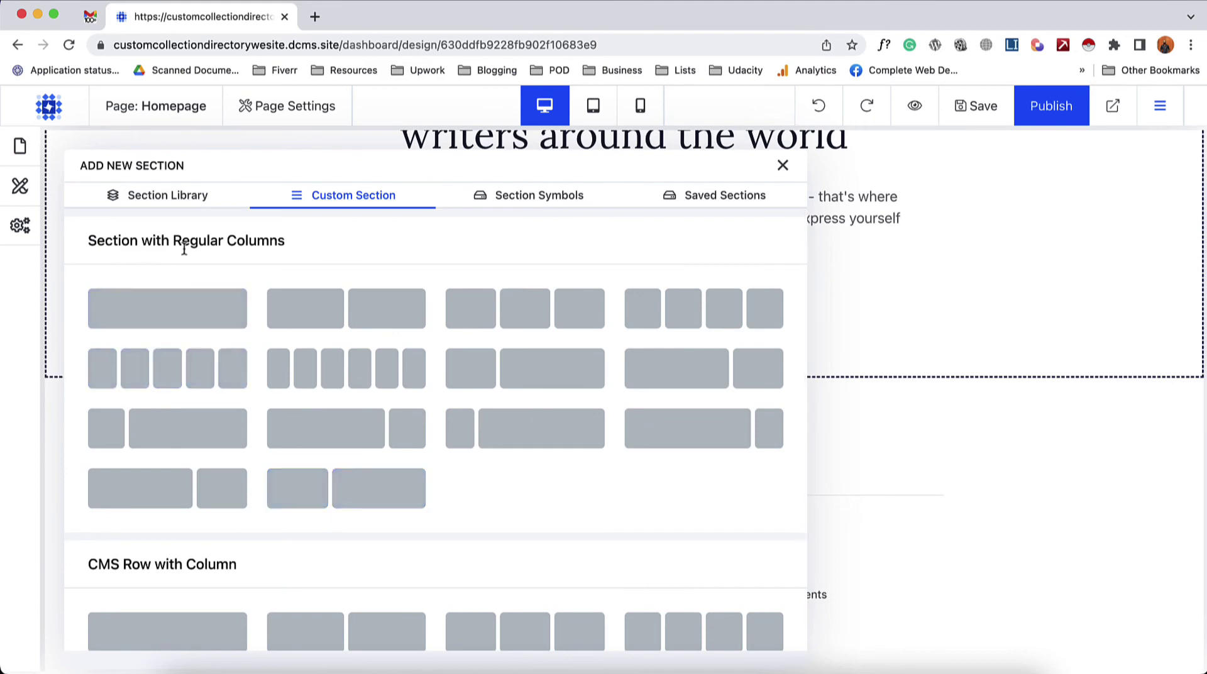
{"action": "left_click", "coordinate": [210, 308]}
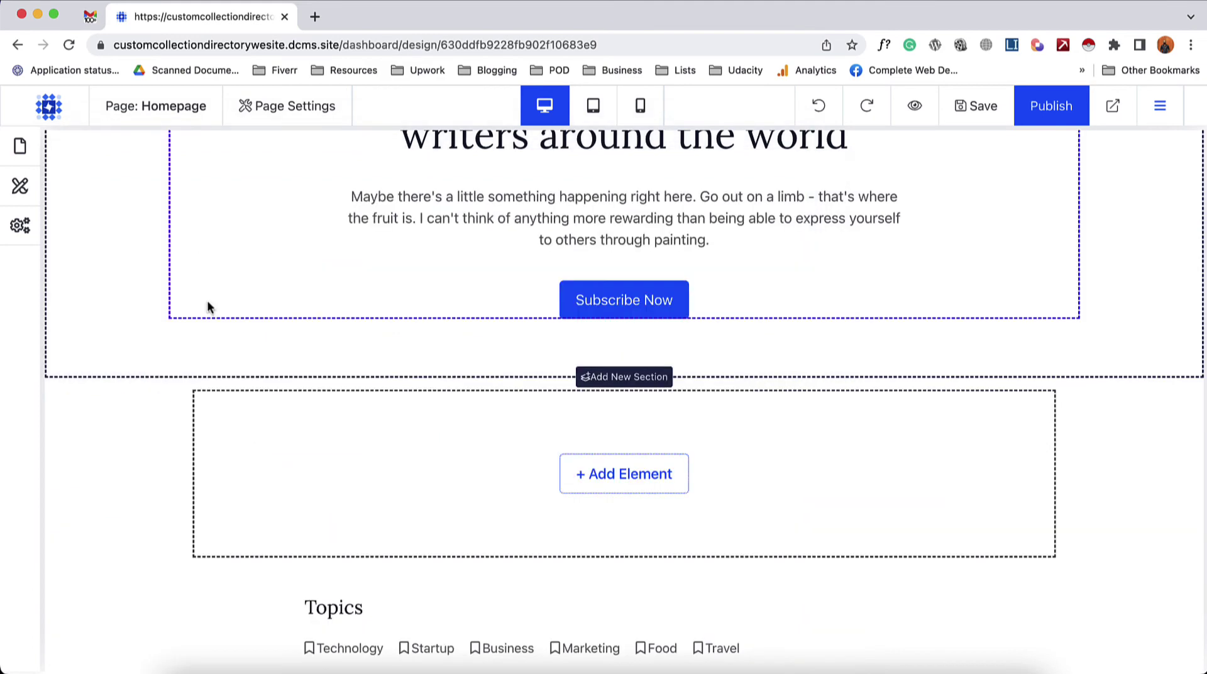
- Add a heading to the new section reading 'Marketing Agencies'
{"action": "left_click", "coordinate": [617, 481]}
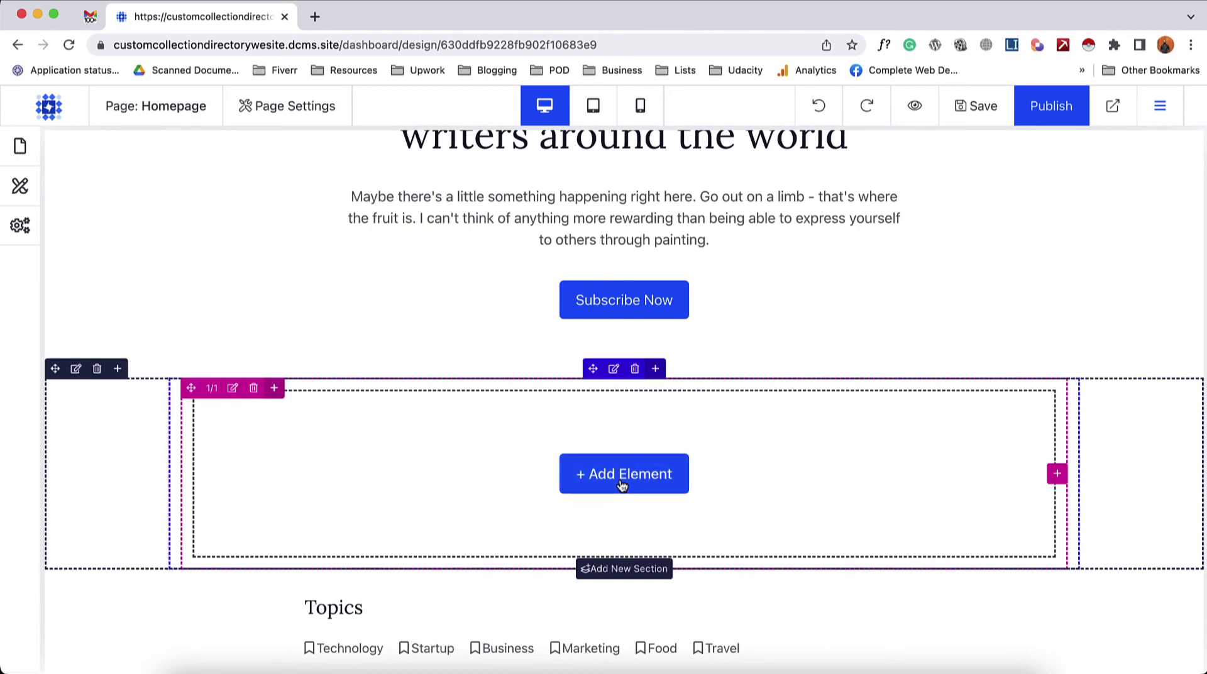
{"action": "scroll", "coordinate": [553, 521], "scroll_direction": "down", "scroll_amount": 2}
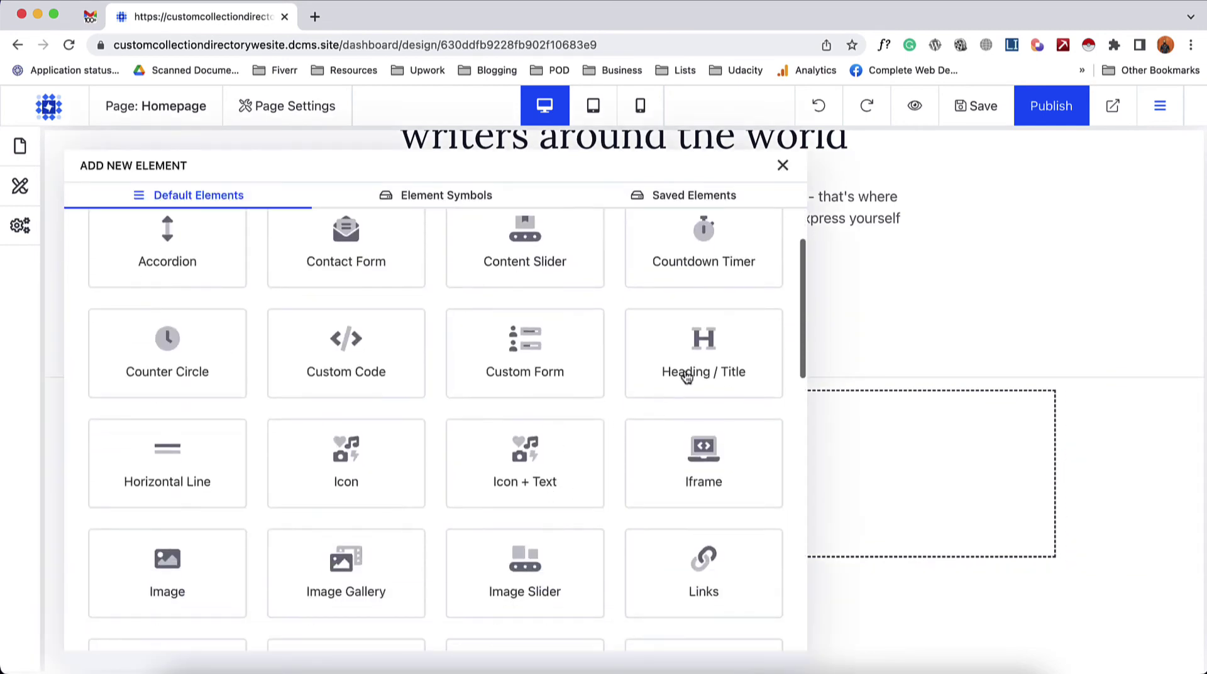
{"action": "left_click", "coordinate": [698, 348]}
{"action": "triple_click", "coordinate": [282, 492]}
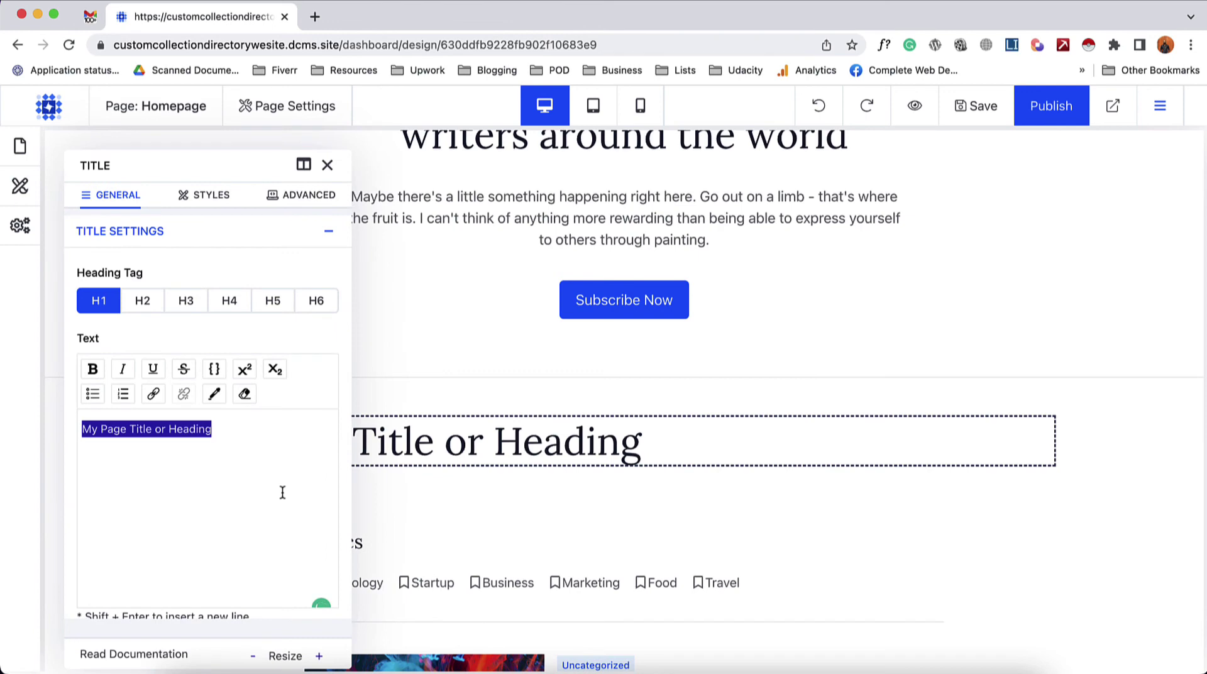
{"action": "type", "text": "Marketing Agencies"}
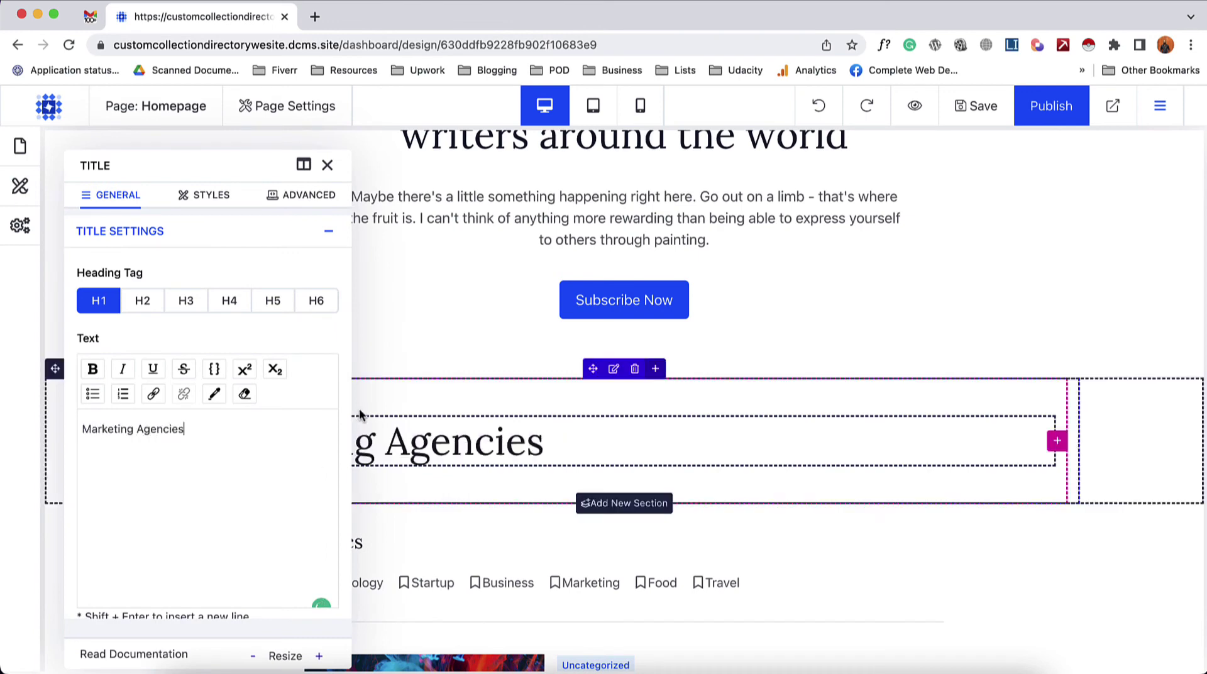
- Centre-align the Marketing Agencies heading in its Title Styles
{"action": "scroll", "coordinate": [322, 377], "scroll_direction": "down", "scroll_amount": 5}
{"action": "left_click", "coordinate": [155, 518]}
{"action": "scroll", "coordinate": [195, 426], "scroll_direction": "down", "scroll_amount": 5}
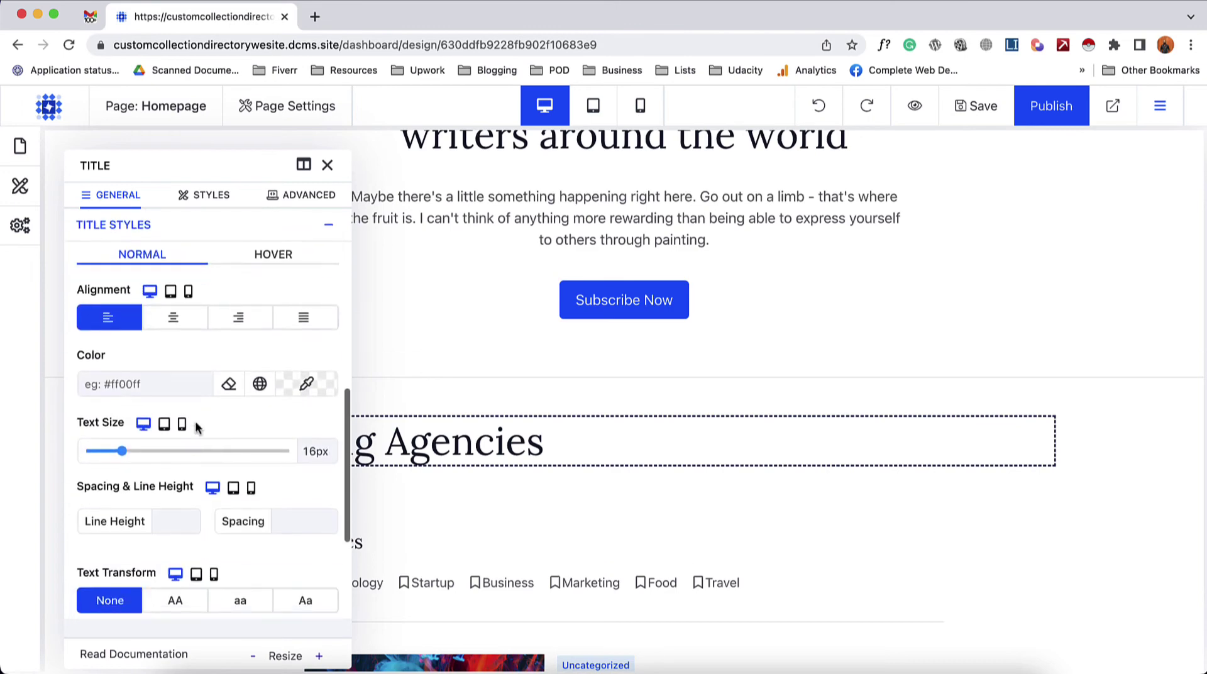
{"action": "left_click", "coordinate": [175, 320]}
{"action": "left_click", "coordinate": [327, 165]}
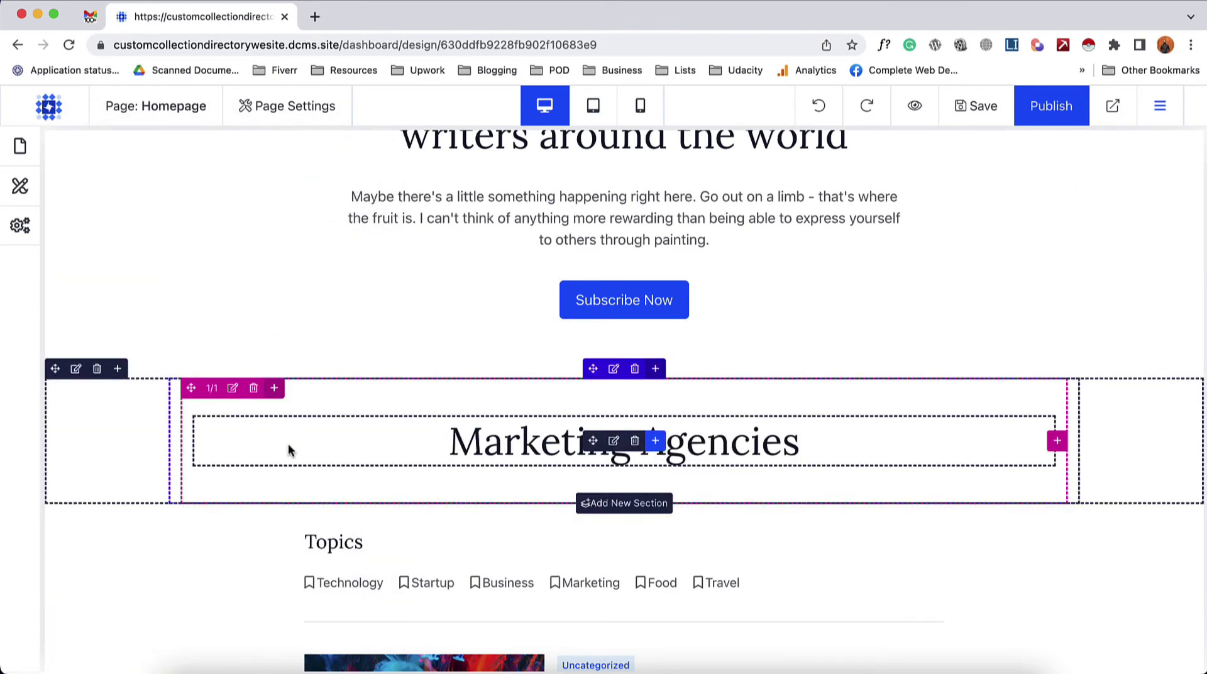
{"action": "scroll", "coordinate": [287, 443], "scroll_direction": "down", "scroll_amount": 1}
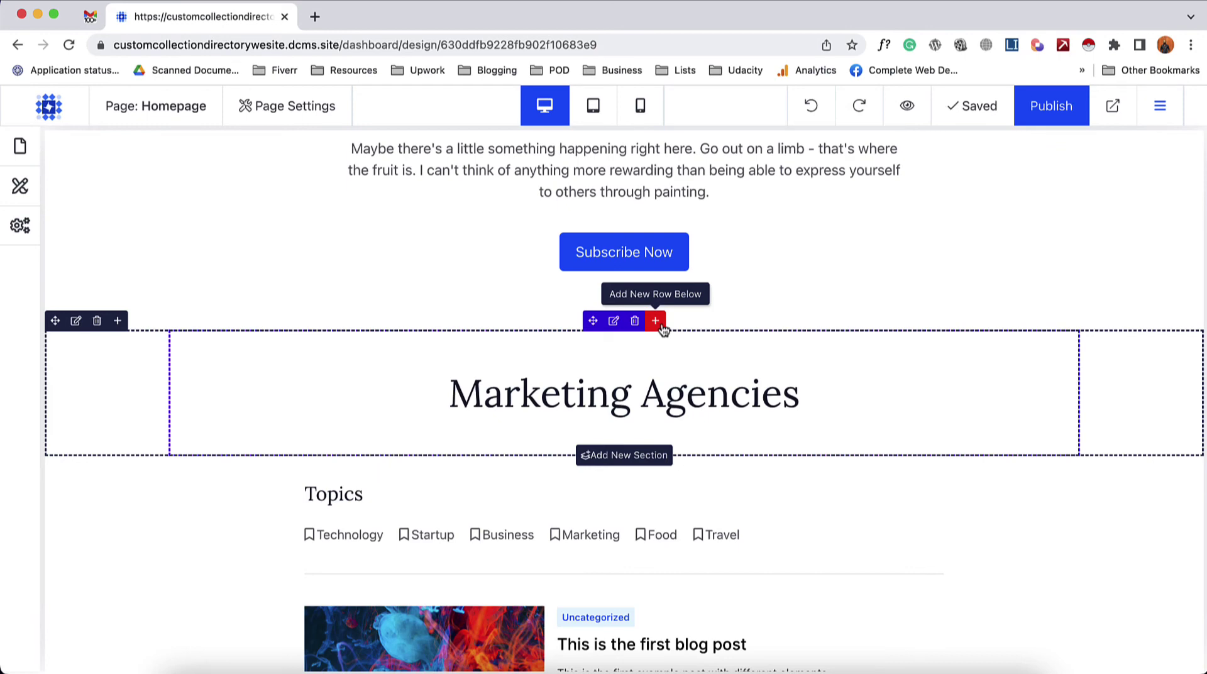
- Insert a two-column CMS row below the Marketing Agencies heading
{"action": "left_click", "coordinate": [655, 321]}
{"action": "scroll", "coordinate": [531, 470], "scroll_direction": "down", "scroll_amount": 3}
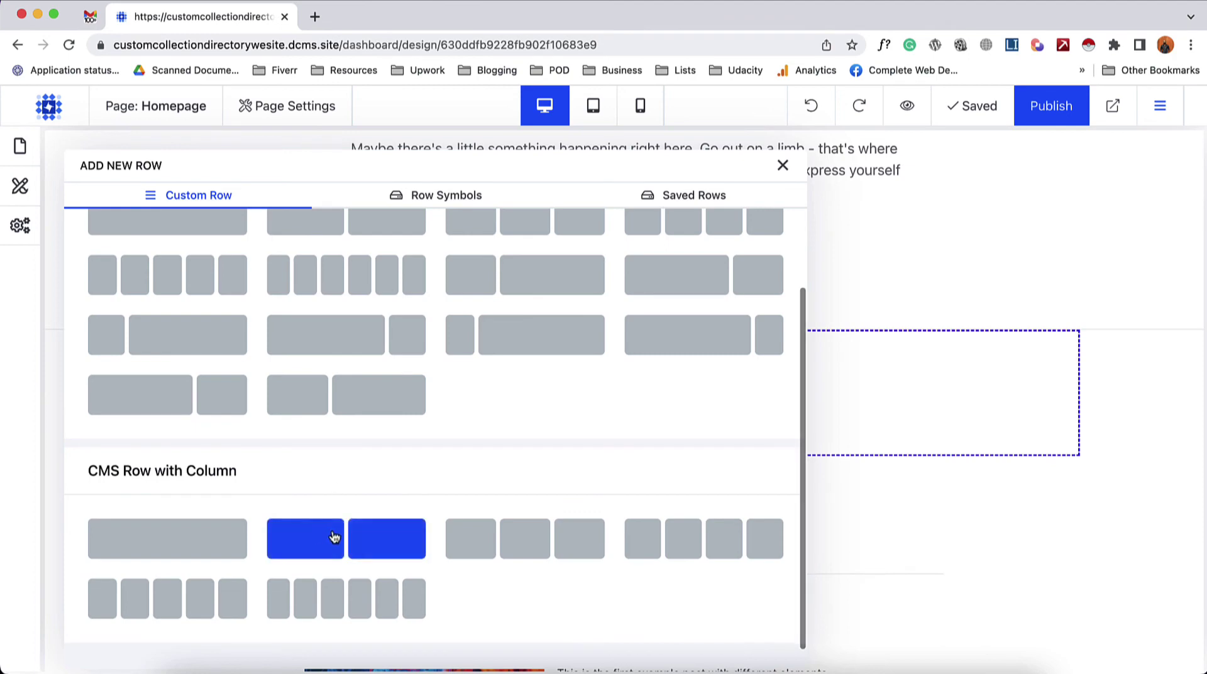
{"action": "left_click", "coordinate": [333, 534]}
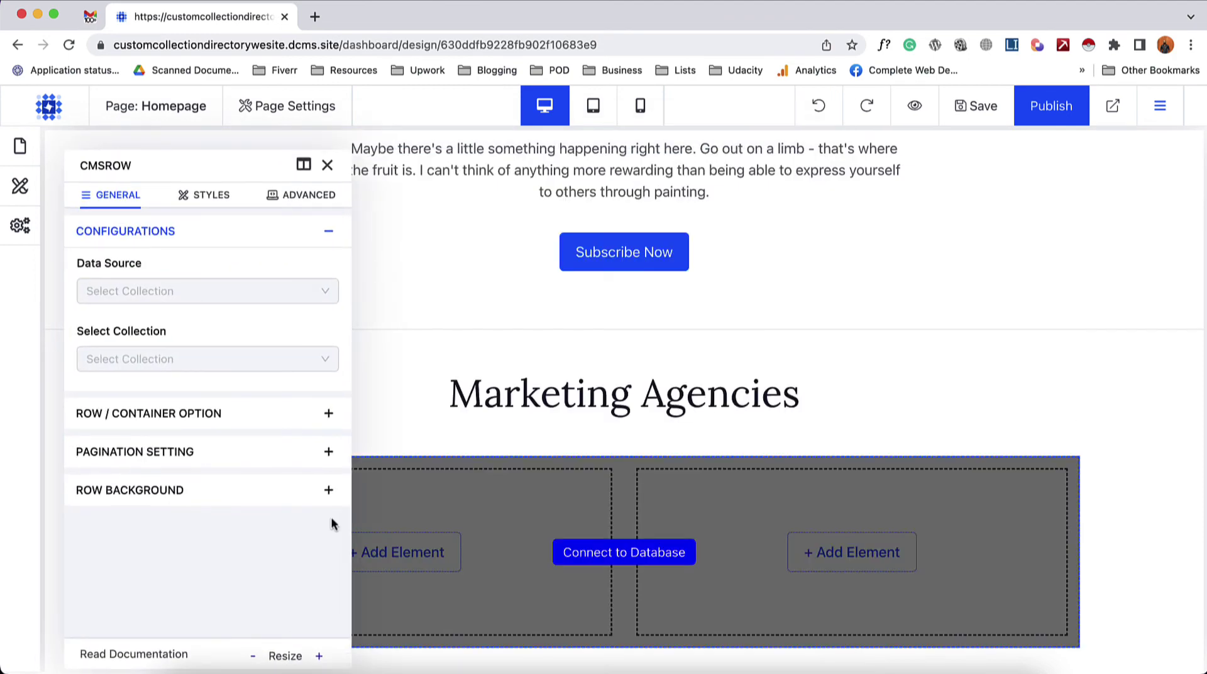
{"action": "left_click_drag", "start_coordinate": [135, 171], "coordinate": [127, 166]}
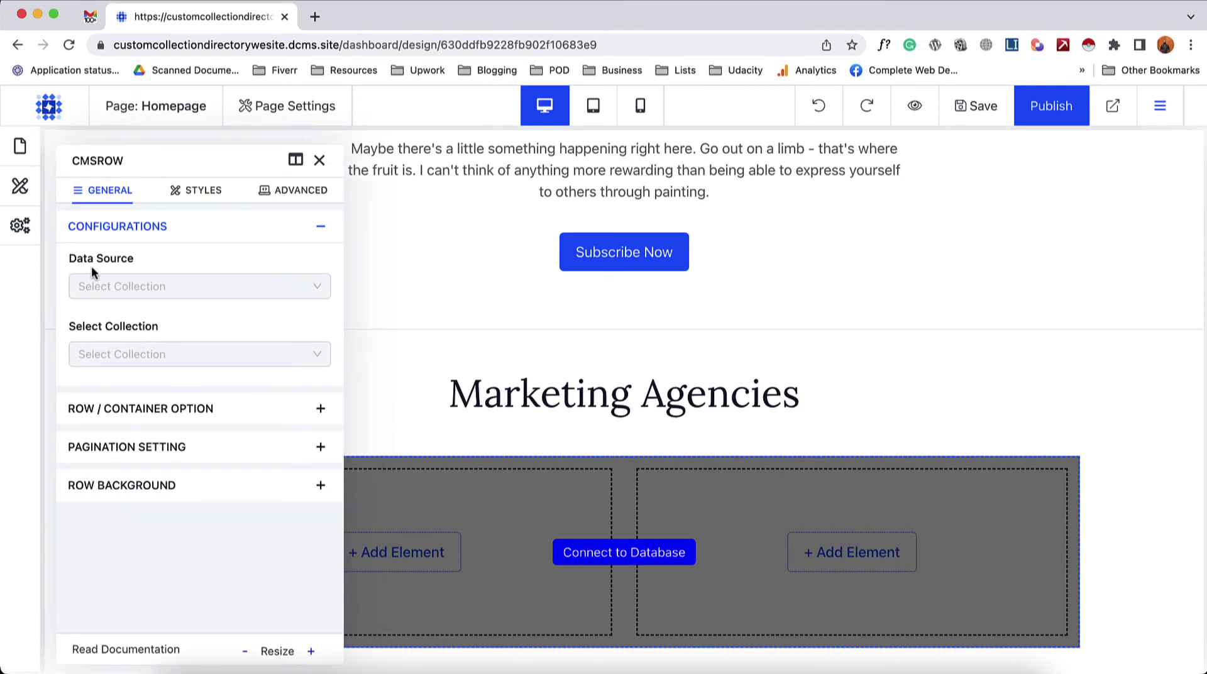
- Set the row's data source to the Marketing Agencies custom collection
{"action": "left_click", "coordinate": [229, 295]}
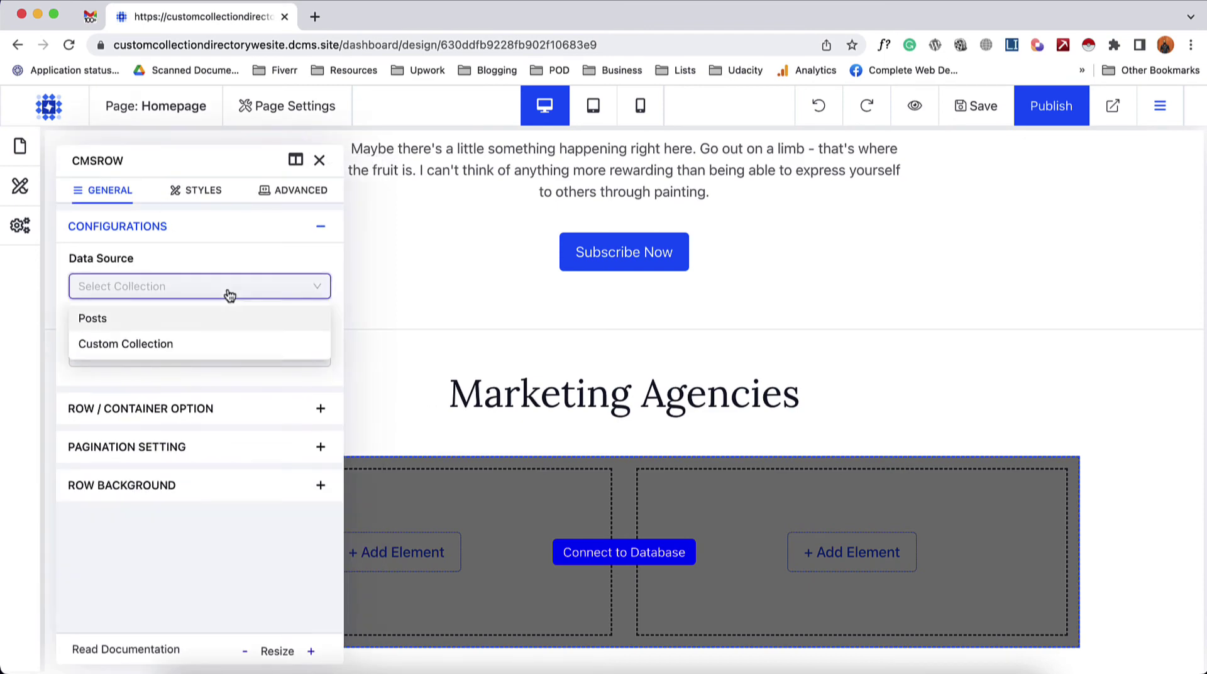
{"action": "left_click", "coordinate": [169, 346]}
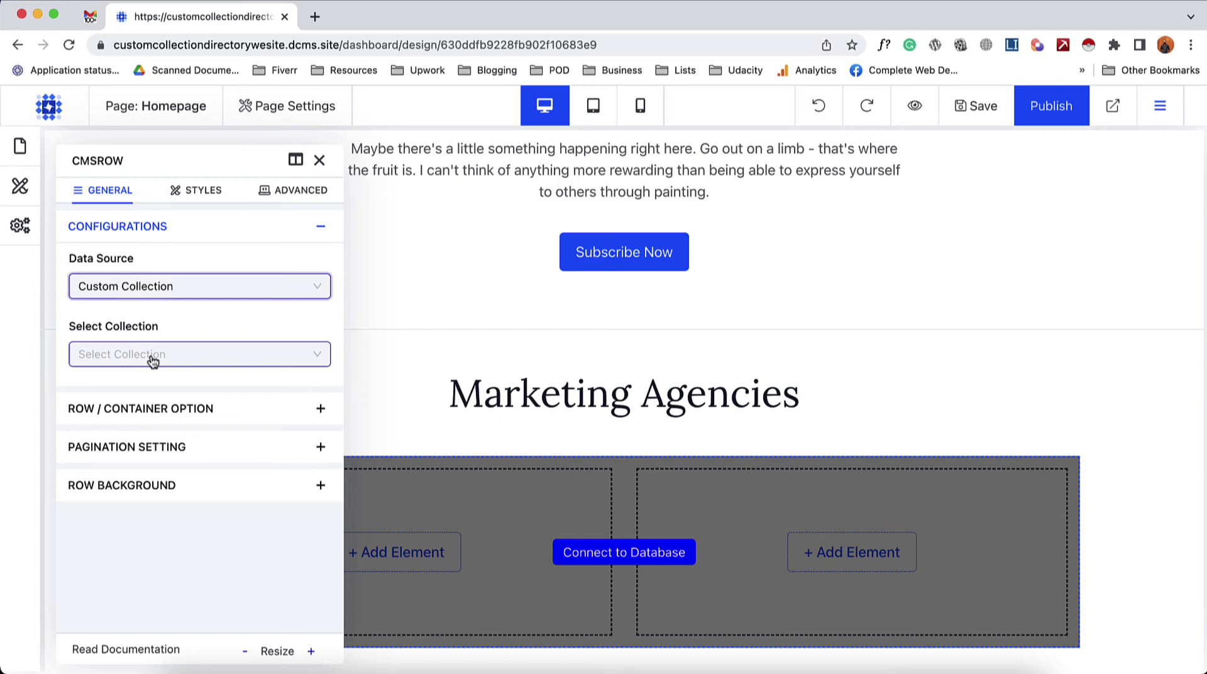
{"action": "left_click", "coordinate": [189, 357]}
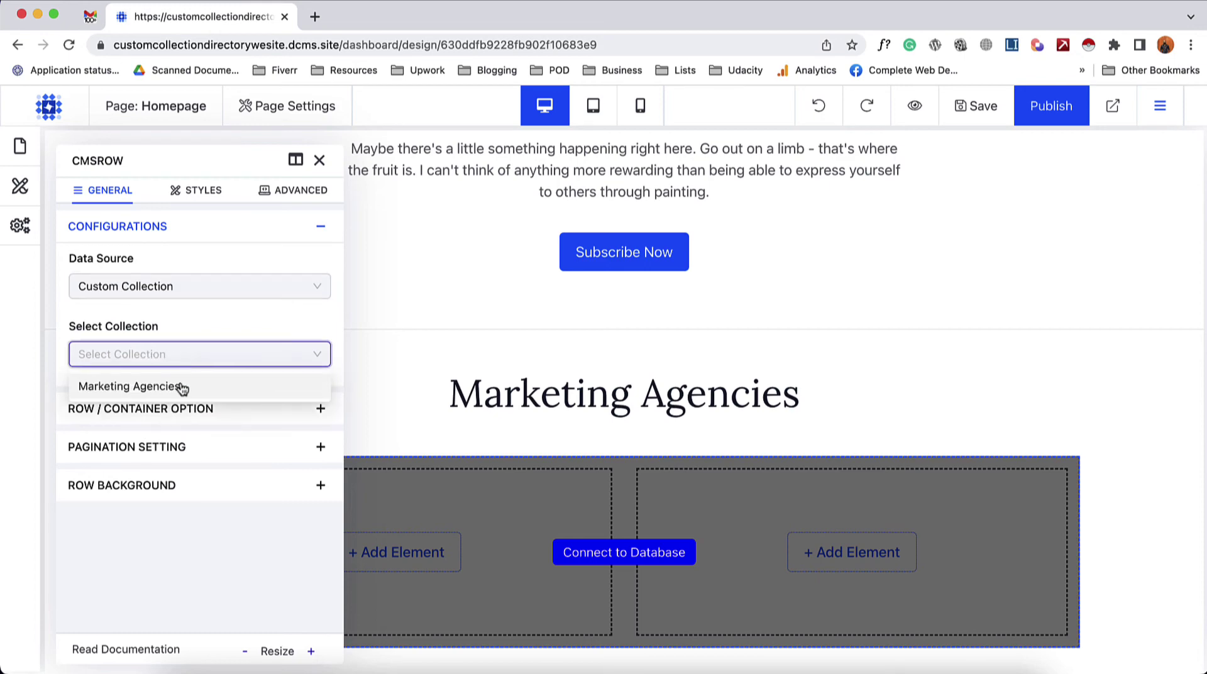
{"action": "left_click", "coordinate": [181, 386]}
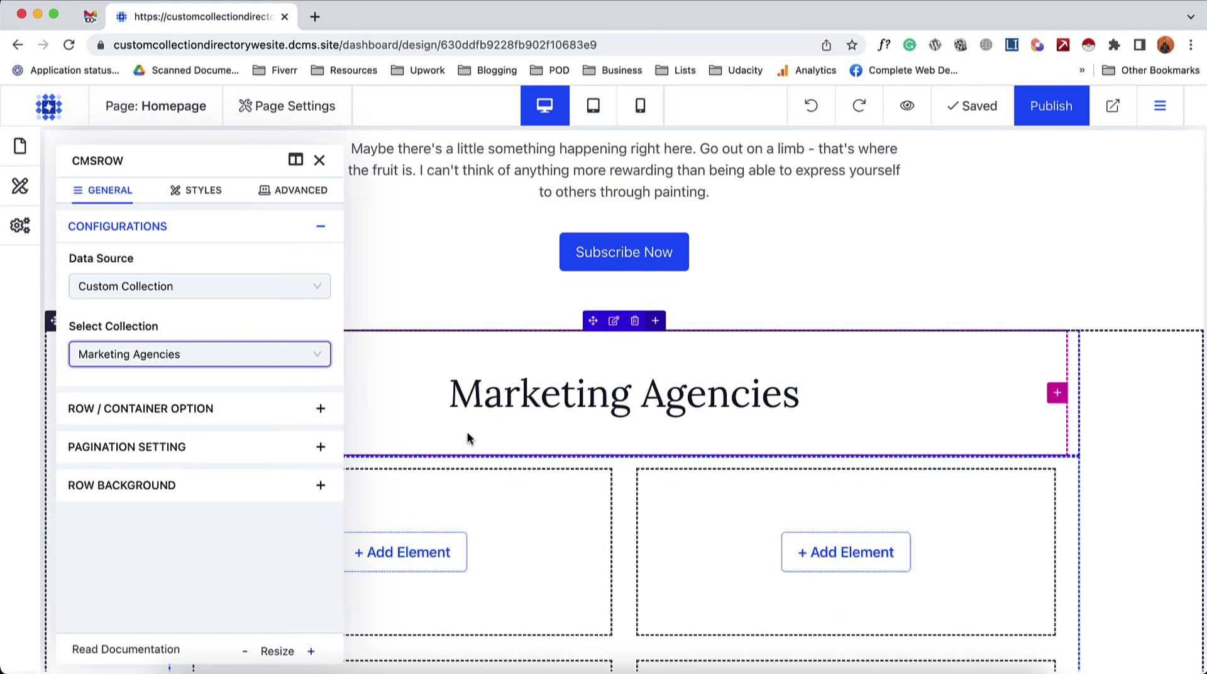
{"action": "left_click", "coordinate": [319, 161]}
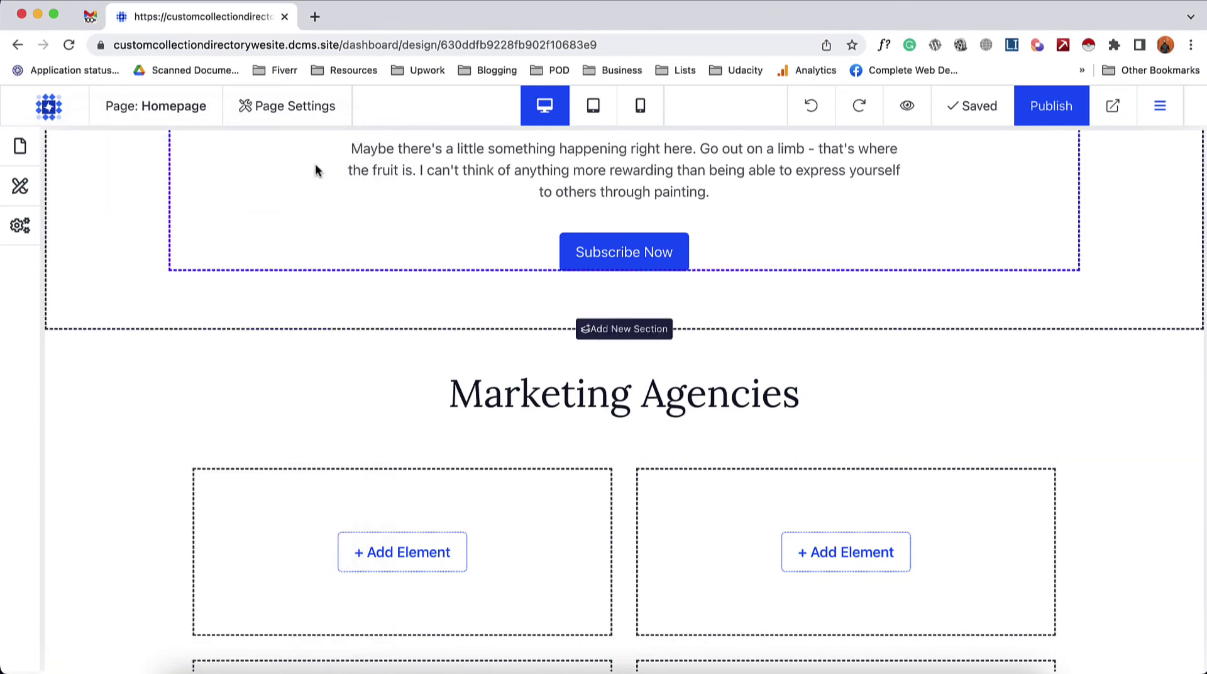
- Add a heading to the grid cell bound to the collection's Name field
{"action": "scroll", "coordinate": [216, 423], "scroll_direction": "down", "scroll_amount": 3}
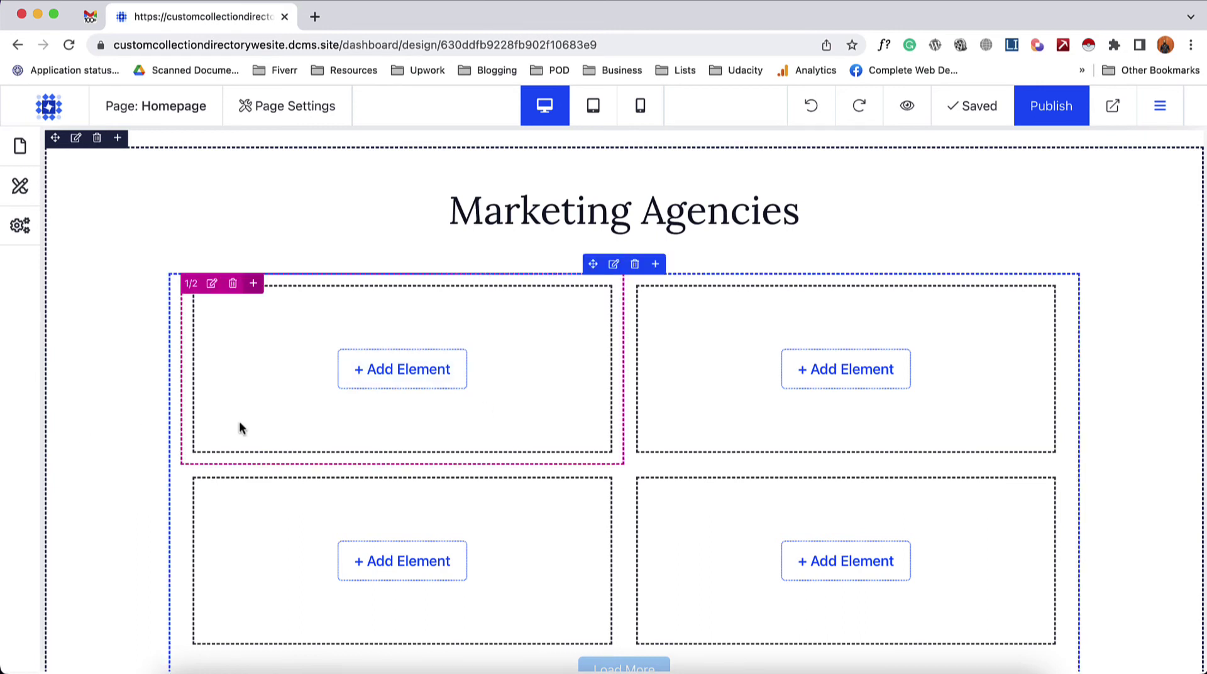
{"action": "left_click", "coordinate": [406, 375]}
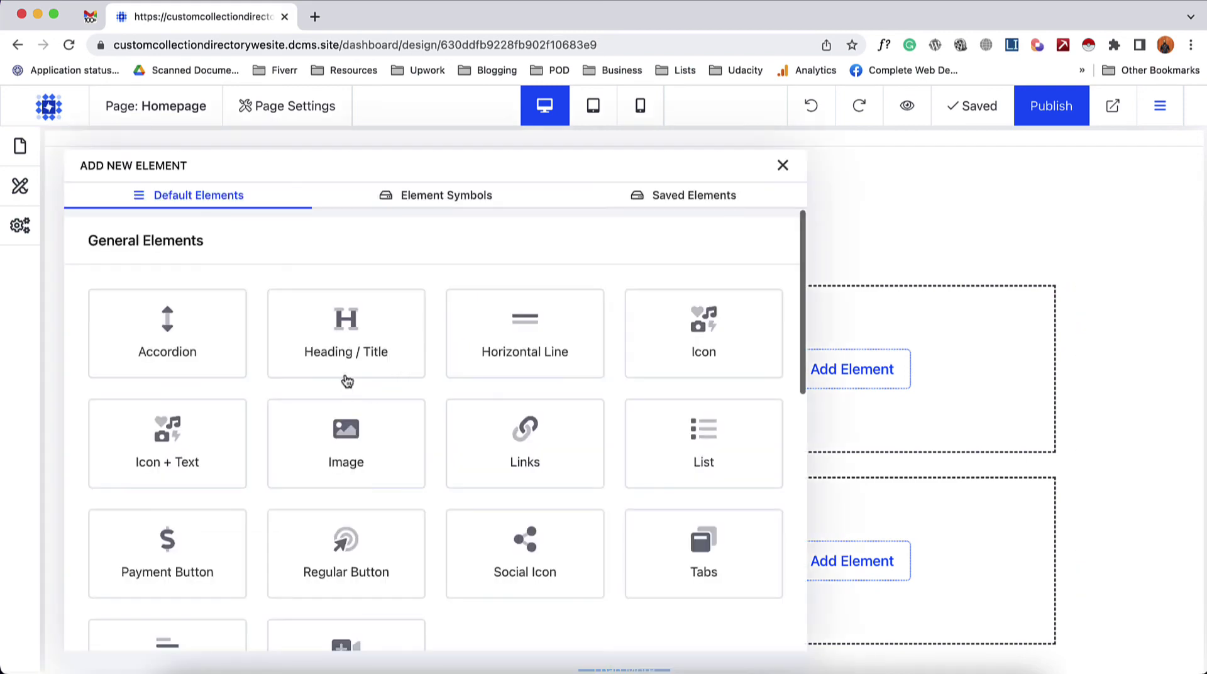
{"action": "left_click", "coordinate": [343, 352]}
{"action": "triple_click", "coordinate": [267, 458]}
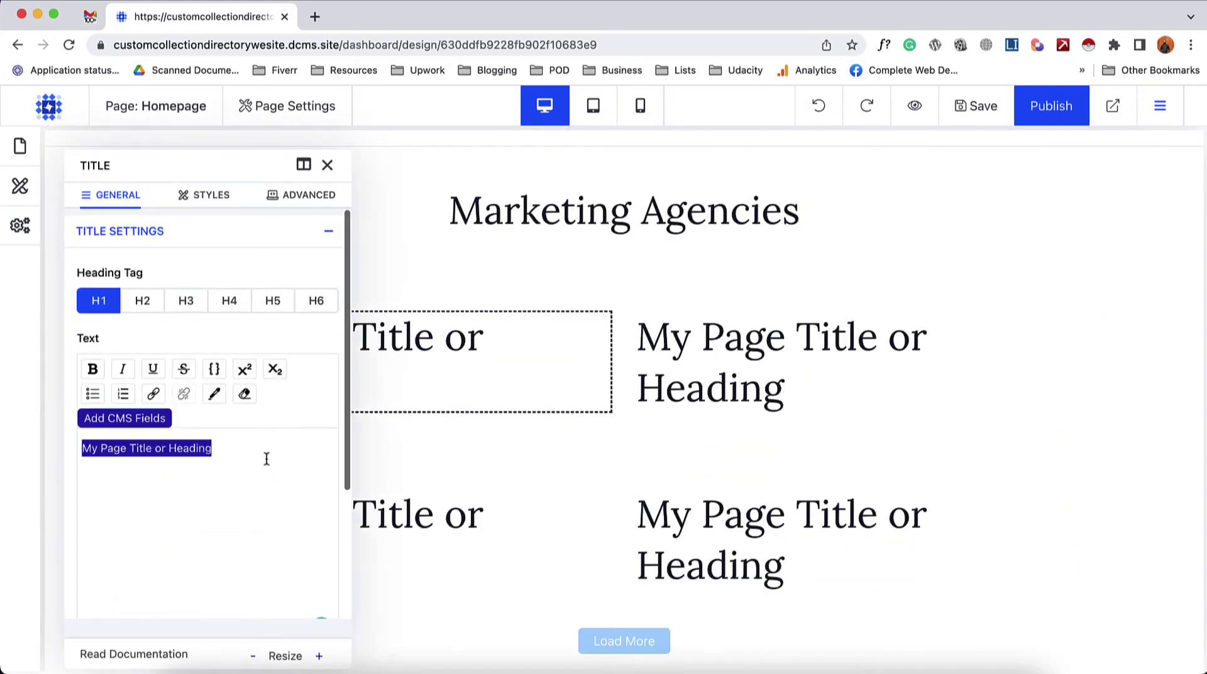
{"action": "key", "text": "BackSpace"}
{"action": "left_click", "coordinate": [139, 426]}
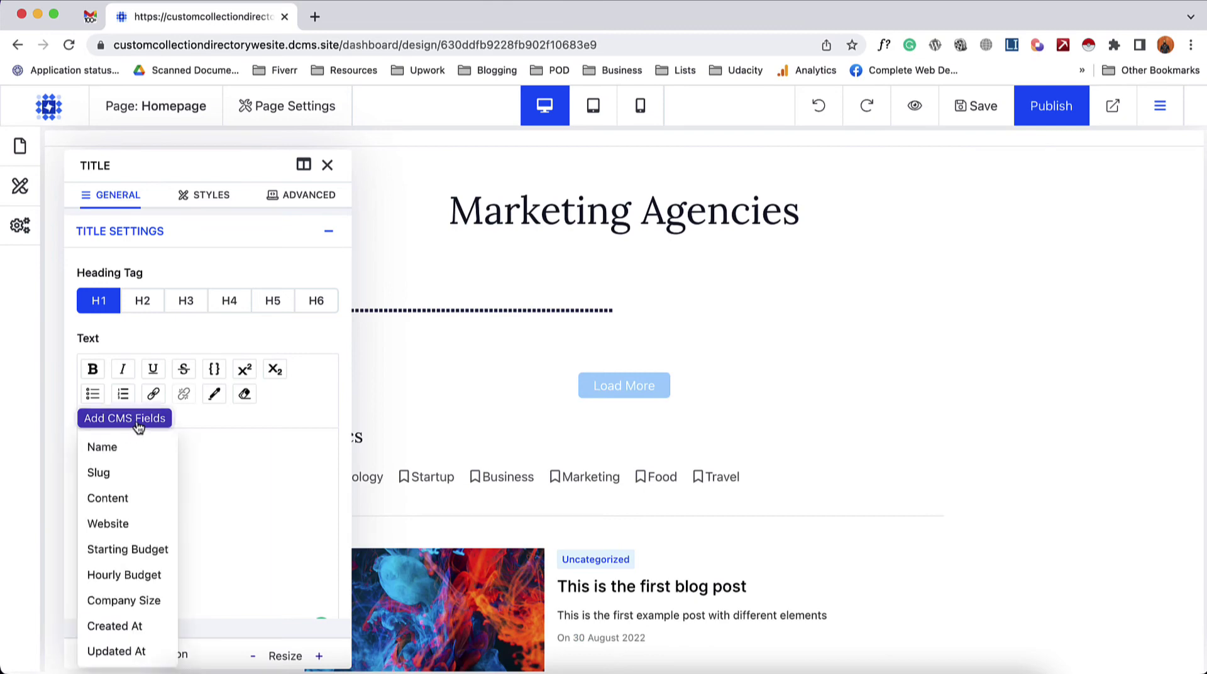
{"action": "left_click", "coordinate": [119, 448]}
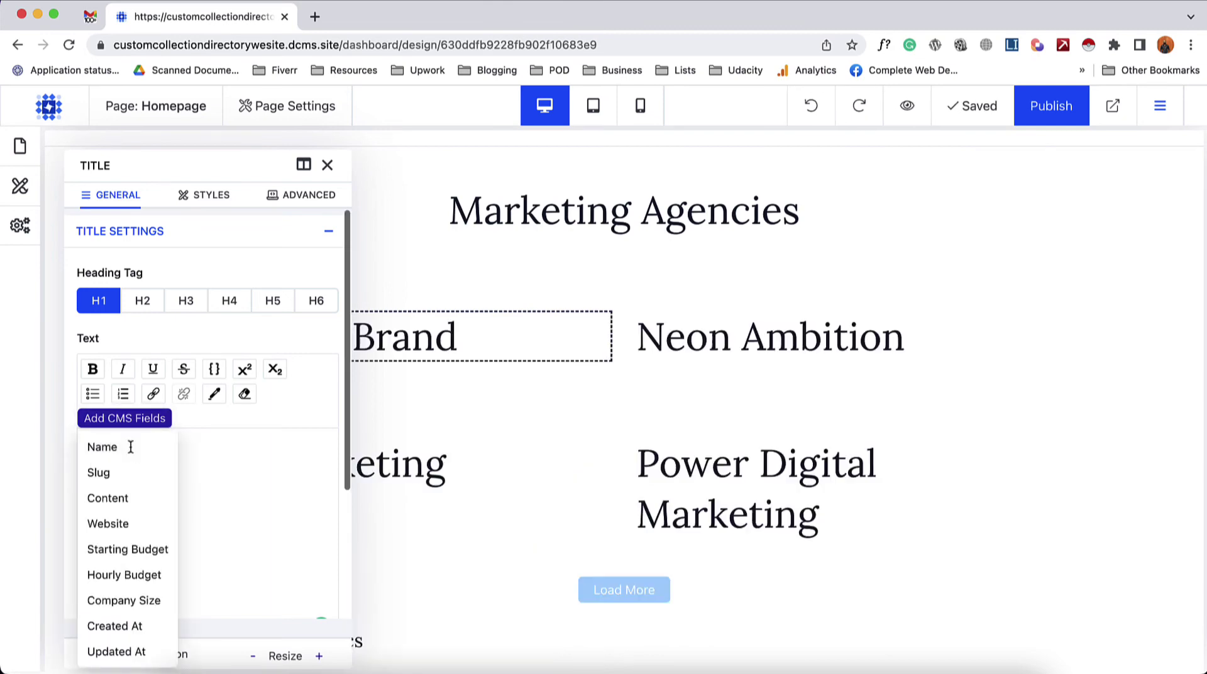
{"action": "left_click", "coordinate": [328, 166]}
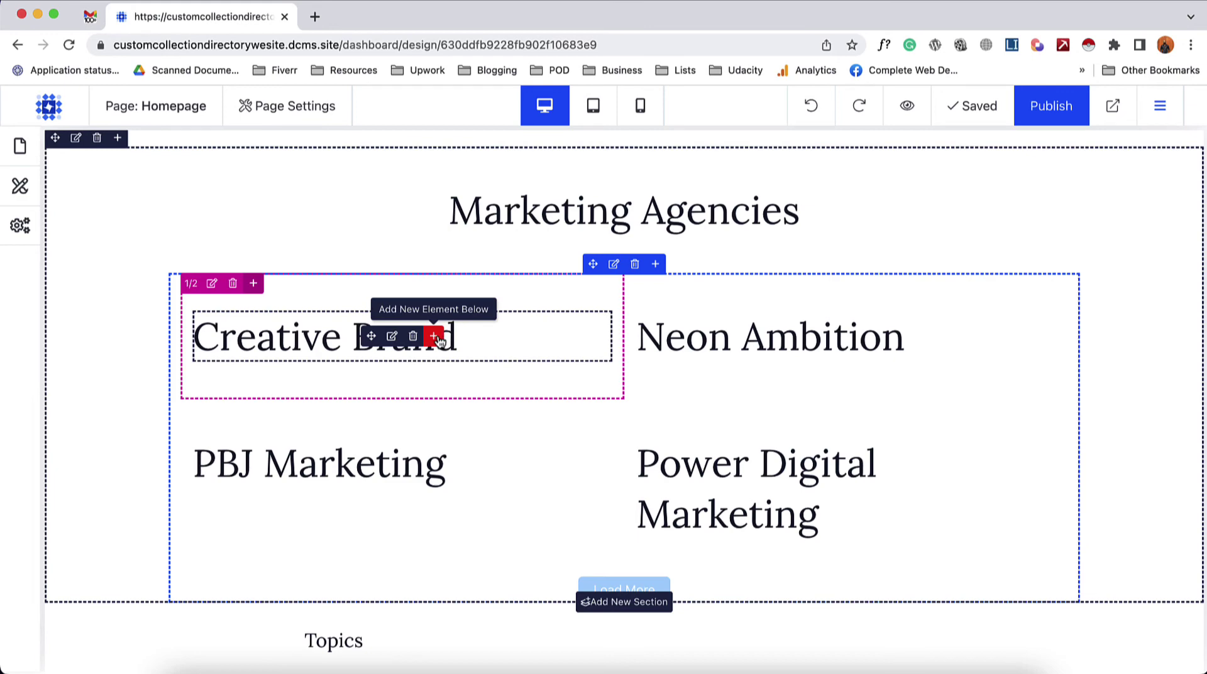
- Add an Image under the agency name bound to the Thumbnail CMS field
{"action": "left_click", "coordinate": [435, 337]}
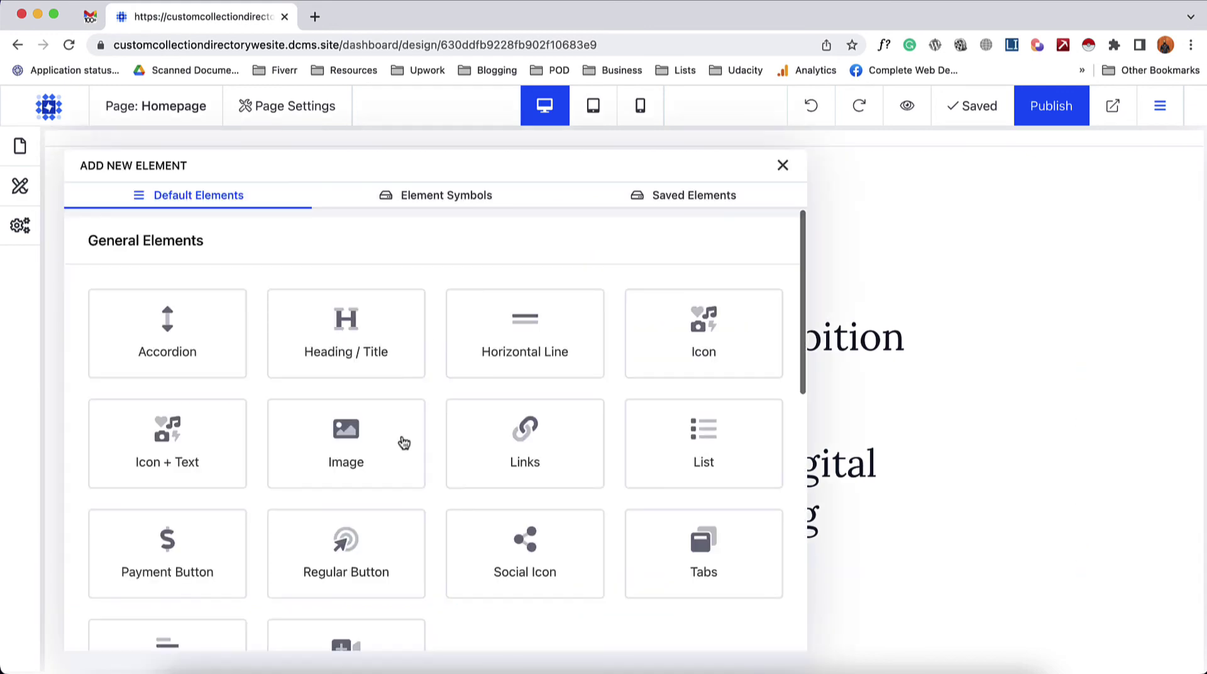
{"action": "scroll", "coordinate": [394, 499], "scroll_direction": "down", "scroll_amount": 2}
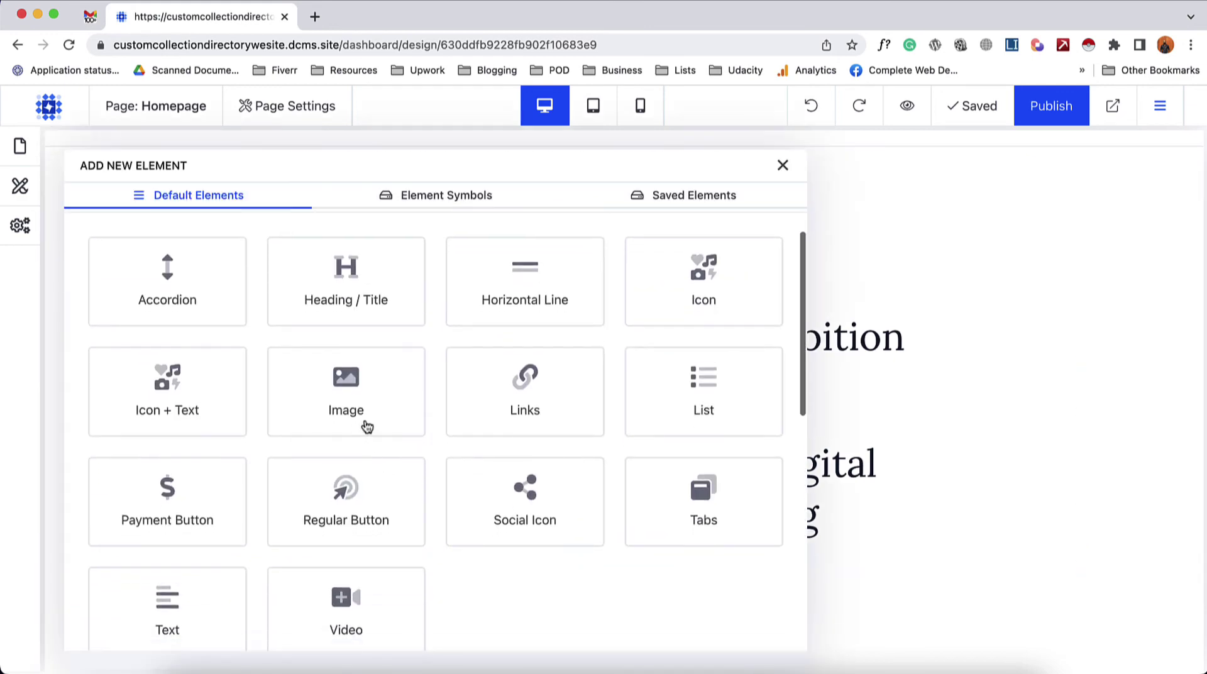
{"action": "left_click", "coordinate": [367, 427]}
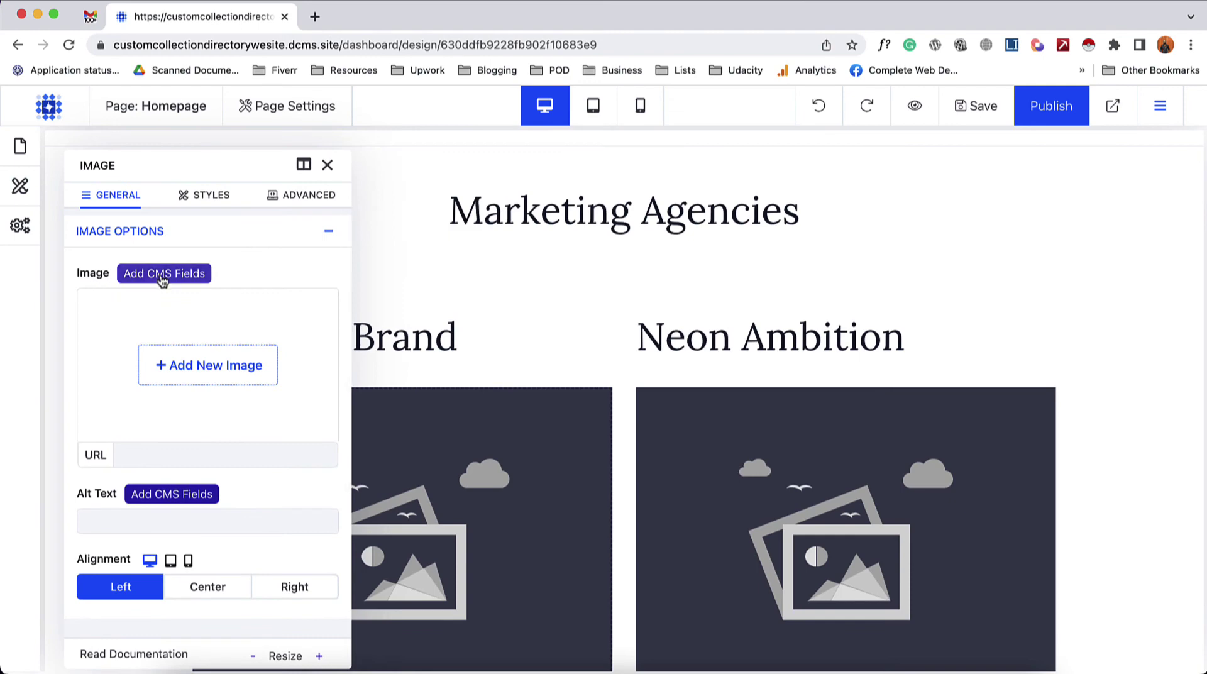
{"action": "left_click", "coordinate": [163, 277]}
{"action": "left_click", "coordinate": [150, 329]}
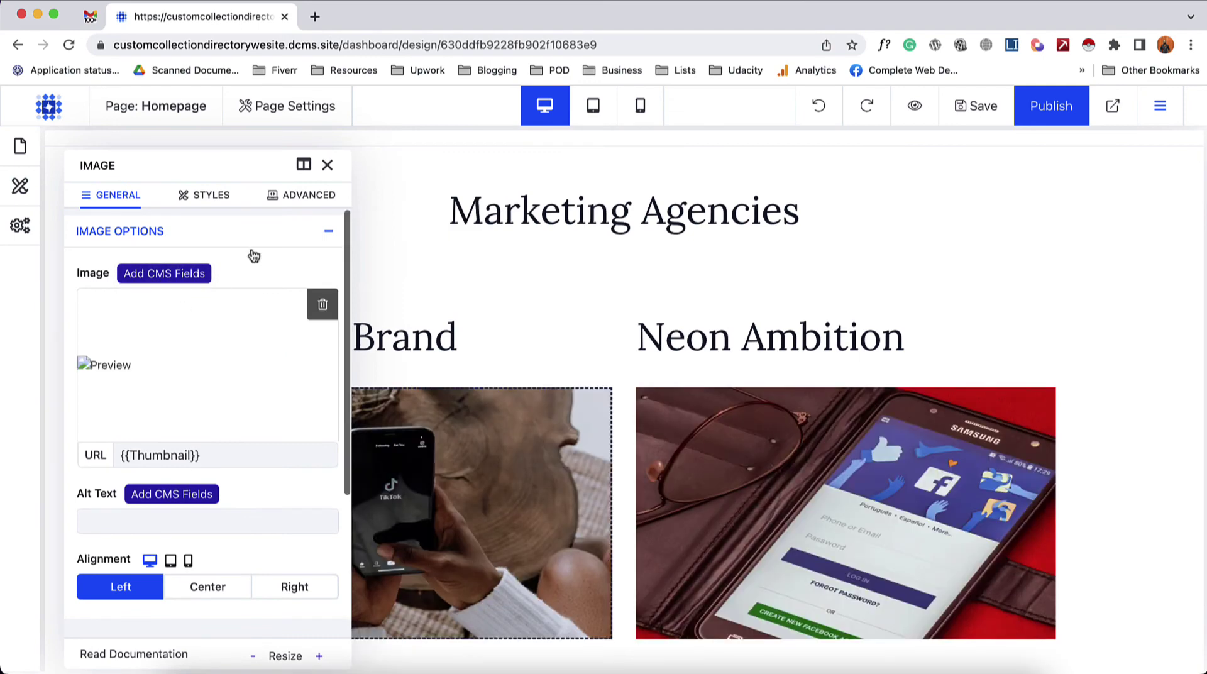
{"action": "left_click", "coordinate": [326, 165]}
{"action": "scroll", "coordinate": [163, 440], "scroll_direction": "down", "scroll_amount": 3}
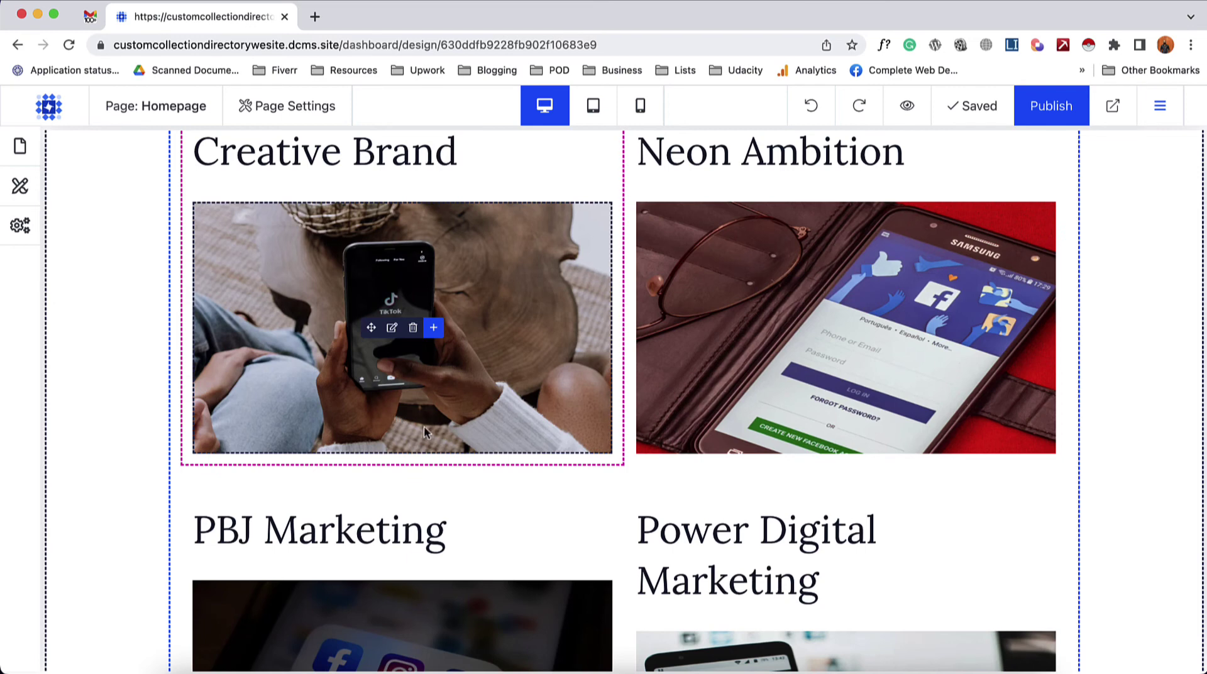
{"action": "scroll", "coordinate": [424, 431], "scroll_direction": "up", "scroll_amount": 2}
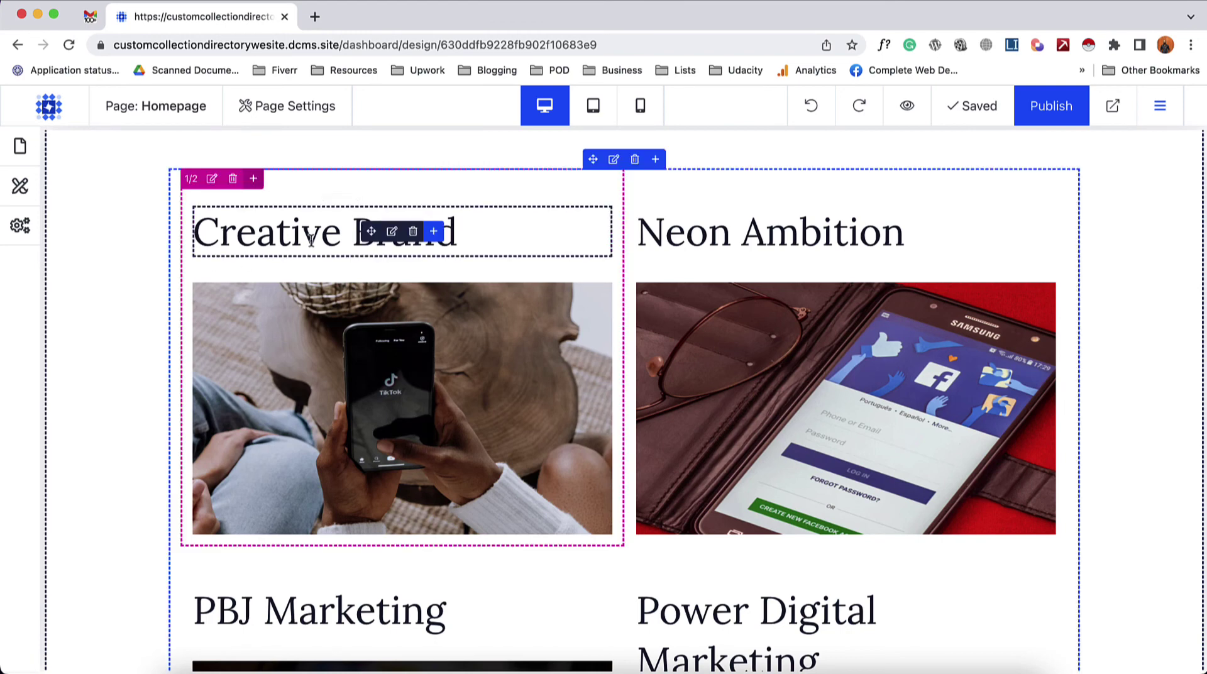
{"action": "double_click", "coordinate": [402, 232]}
{"action": "left_click", "coordinate": [244, 263]}
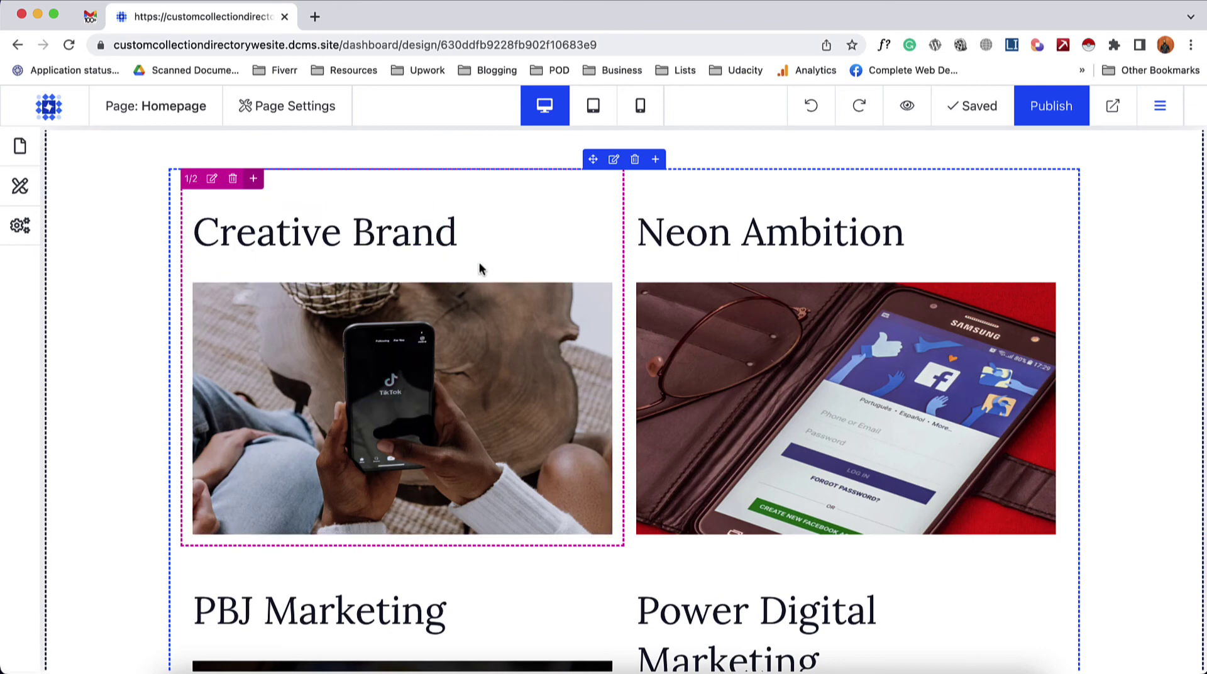
{"action": "scroll", "coordinate": [653, 359], "scroll_direction": "down", "scroll_amount": 4}
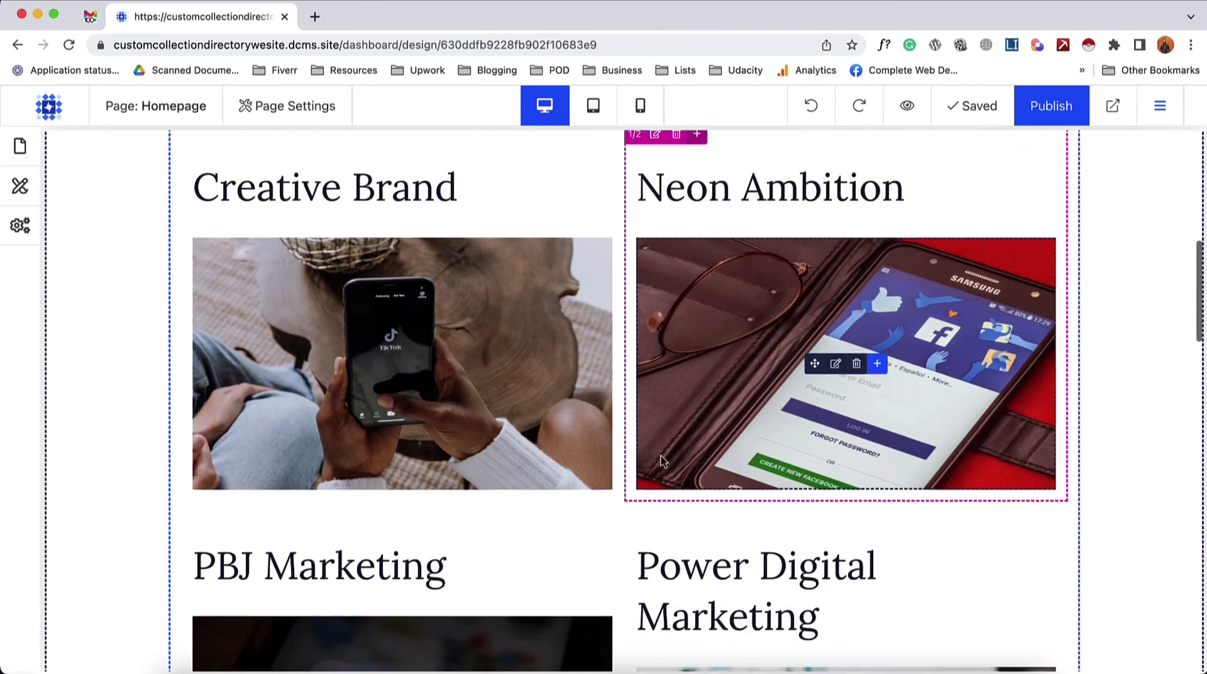
{"action": "scroll", "coordinate": [684, 515], "scroll_direction": "up", "scroll_amount": 2}
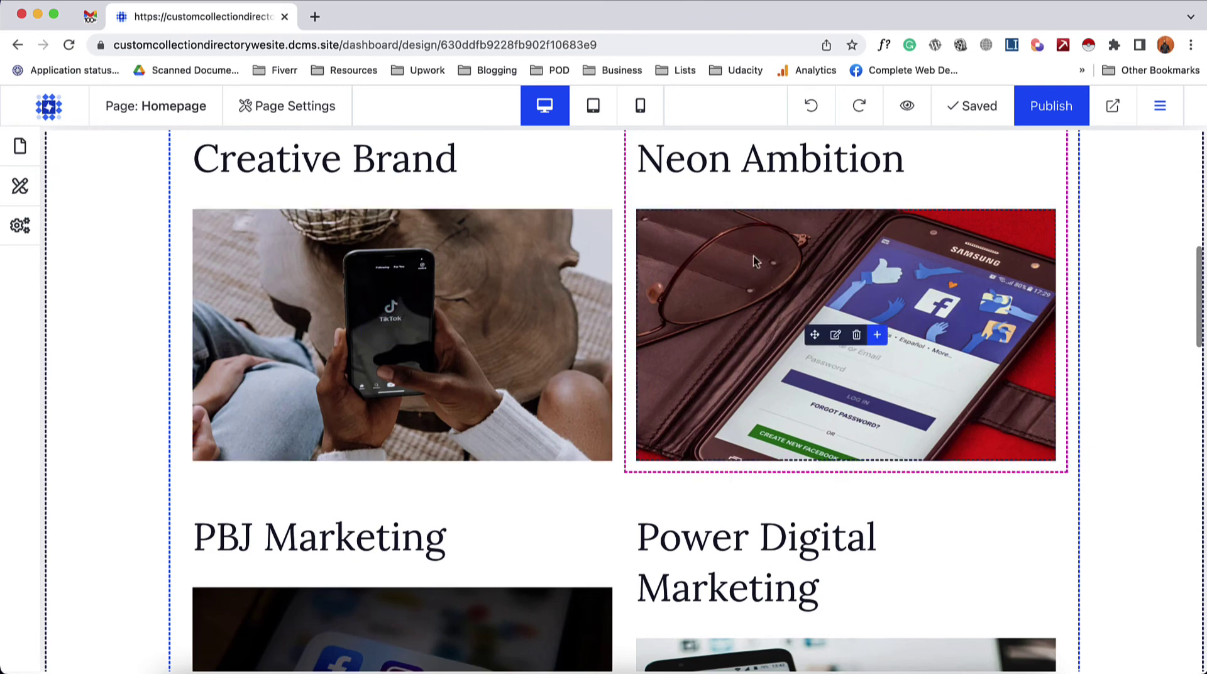
{"action": "scroll", "coordinate": [318, 319], "scroll_direction": "up", "scroll_amount": 1}
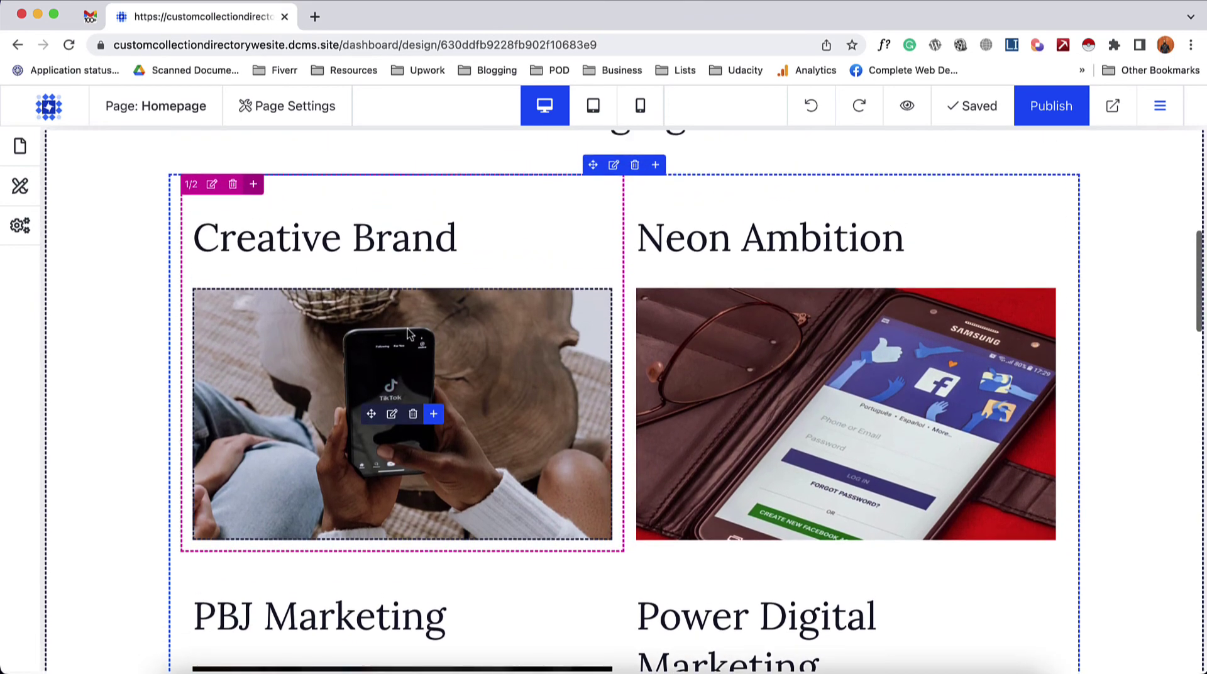
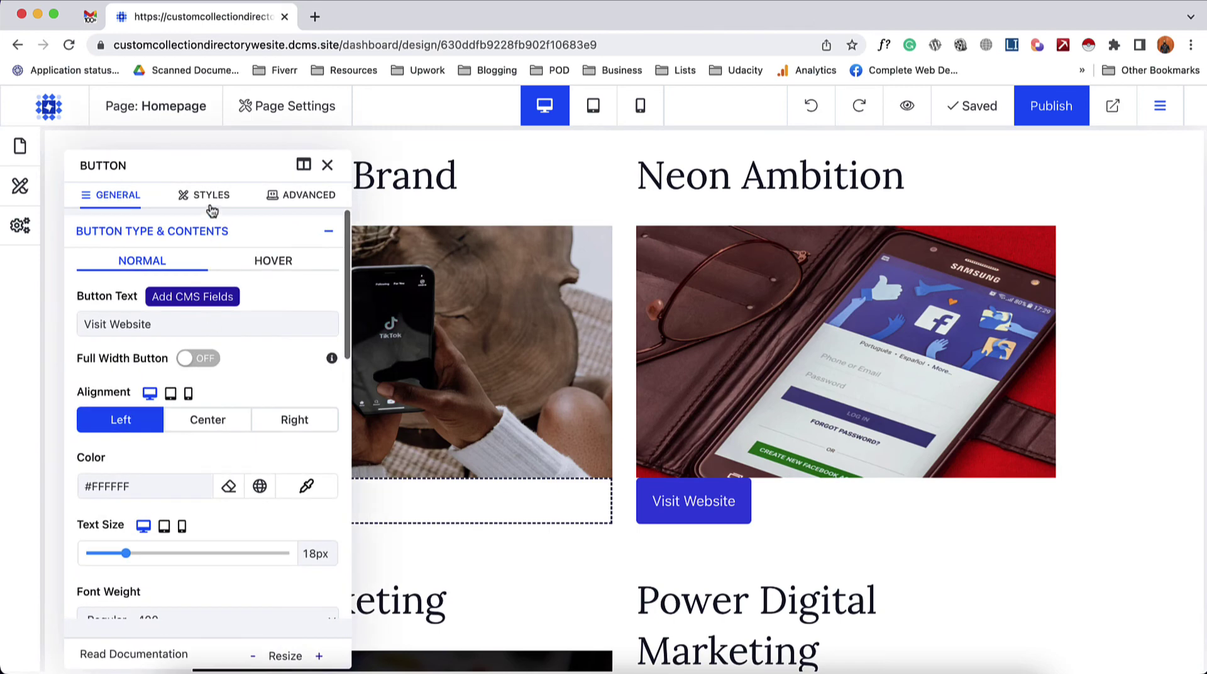
- Give the Visit Website buttons a 20px top margin
{"action": "left_click", "coordinate": [209, 202]}
{"action": "left_click", "coordinate": [154, 301]}
{"action": "type", "text": "20xp"}
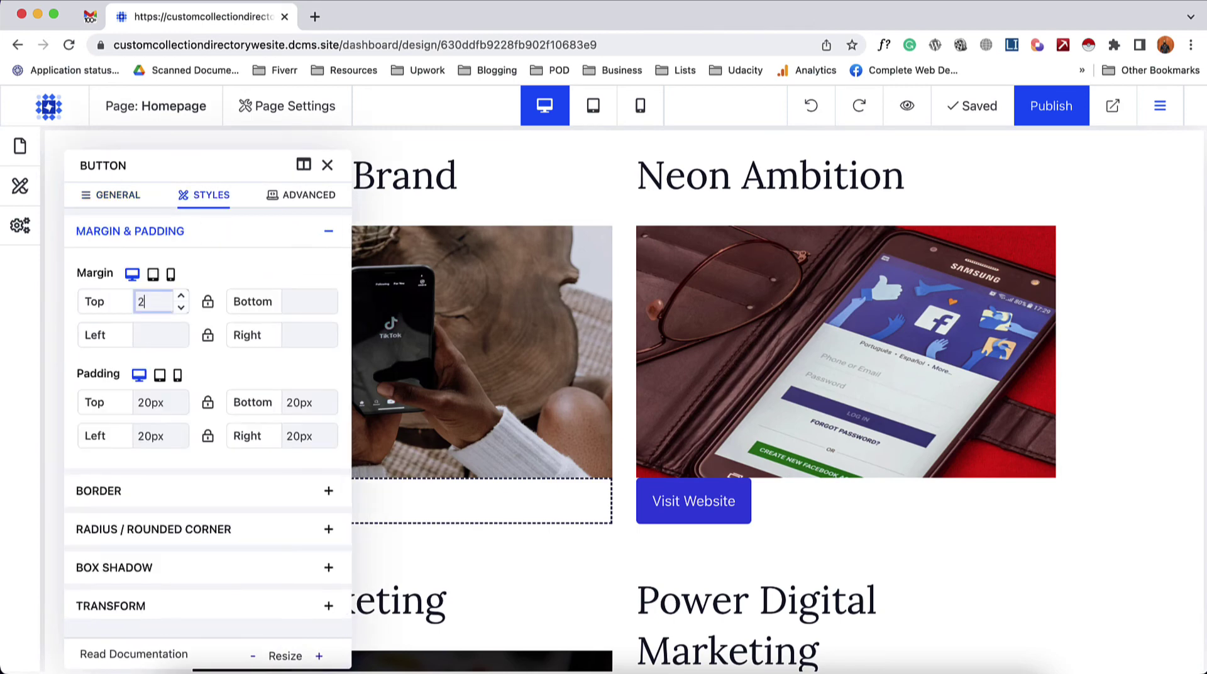
{"action": "double_click", "coordinate": [162, 304]}
{"action": "type", "text": "3"}
{"action": "type", "text": "px"}
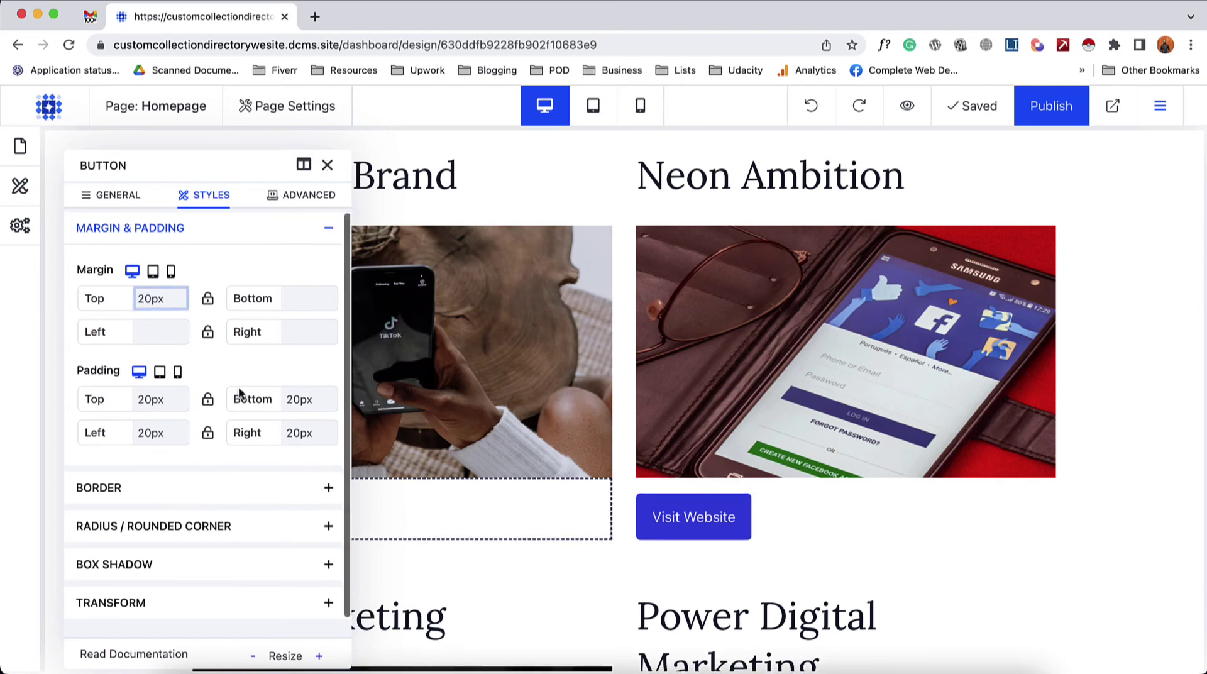
- Center the Visit Website buttons within their cards
{"action": "left_click", "coordinate": [111, 207]}
{"action": "scroll", "coordinate": [189, 414], "scroll_direction": "down", "scroll_amount": 2}
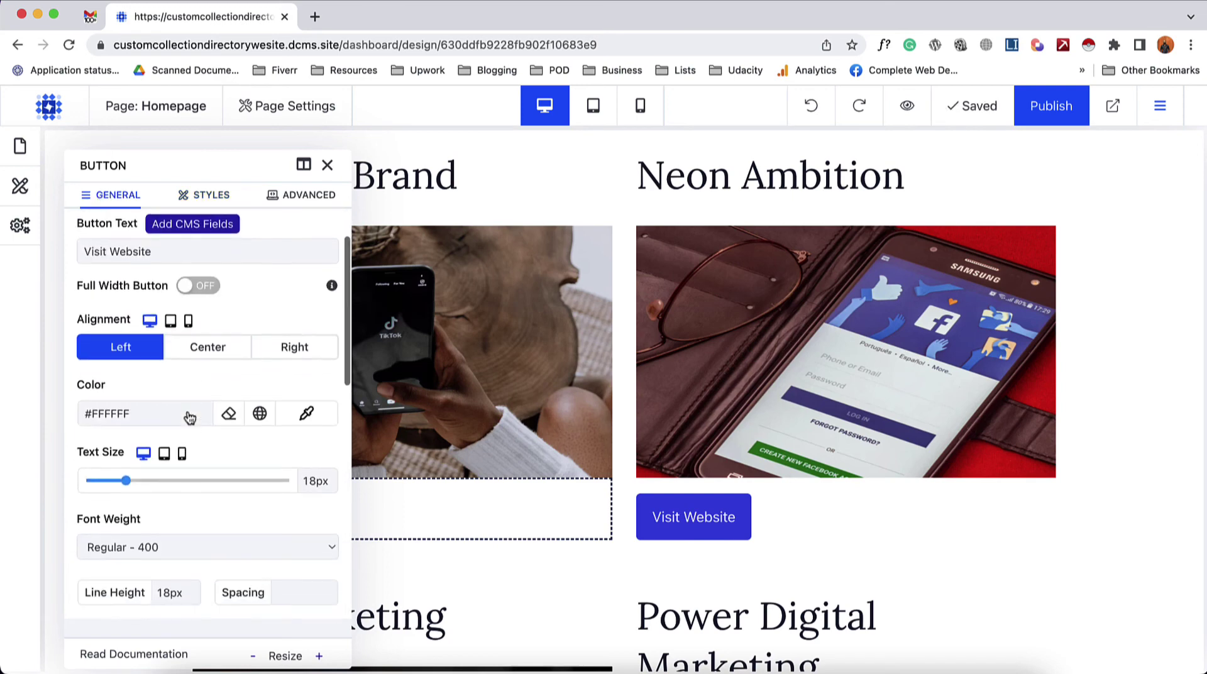
{"action": "left_click", "coordinate": [207, 346]}
{"action": "left_click", "coordinate": [327, 165]}
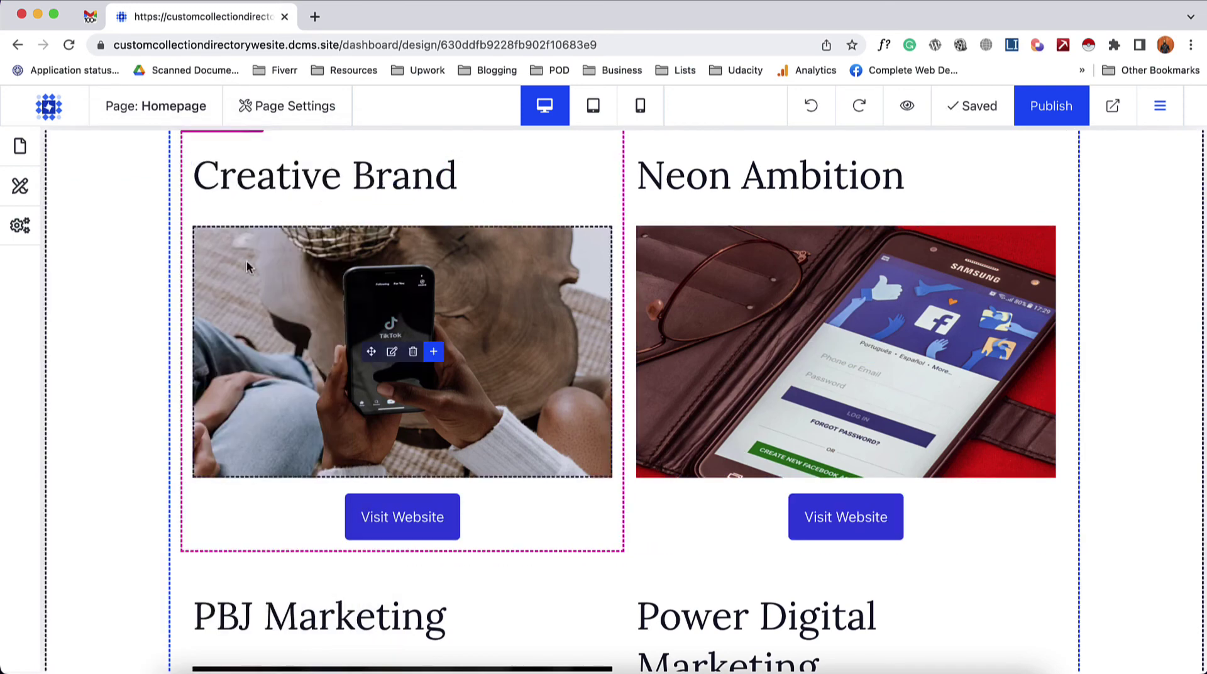
- Set the Creative Brand card column background colour to pale #FFFAFA
{"action": "scroll", "coordinate": [122, 459], "scroll_direction": "up", "scroll_amount": 1}
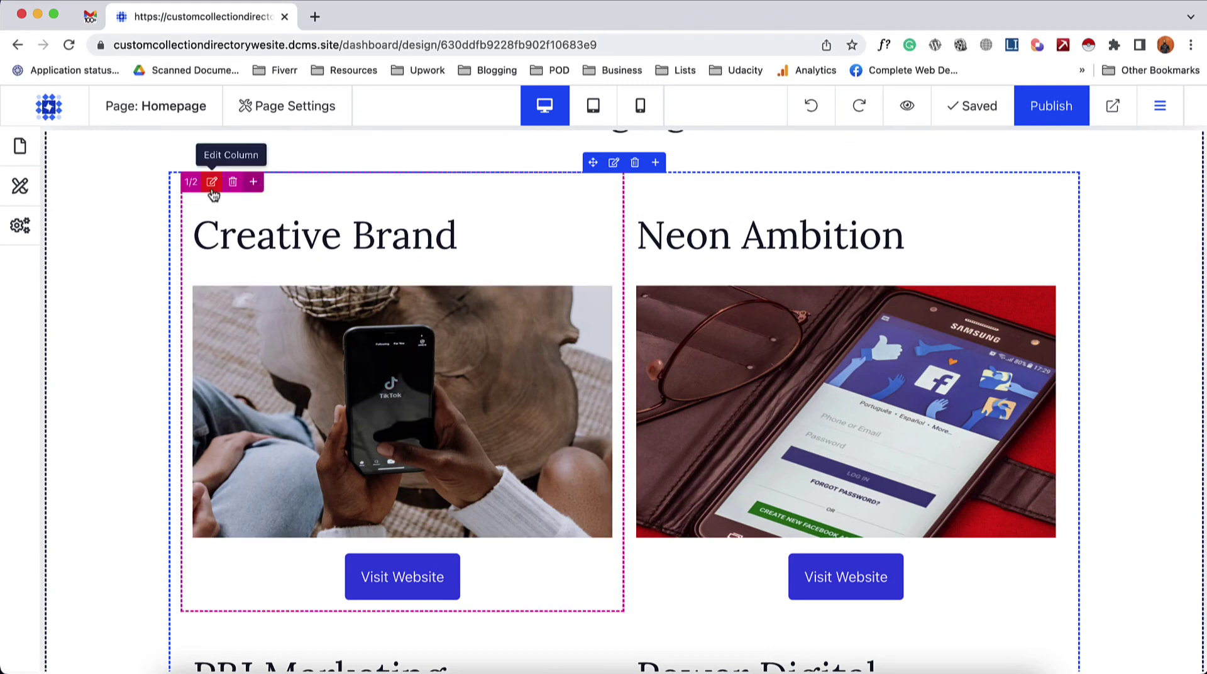
{"action": "left_click", "coordinate": [212, 182]}
{"action": "scroll", "coordinate": [217, 289], "scroll_direction": "down", "scroll_amount": 6}
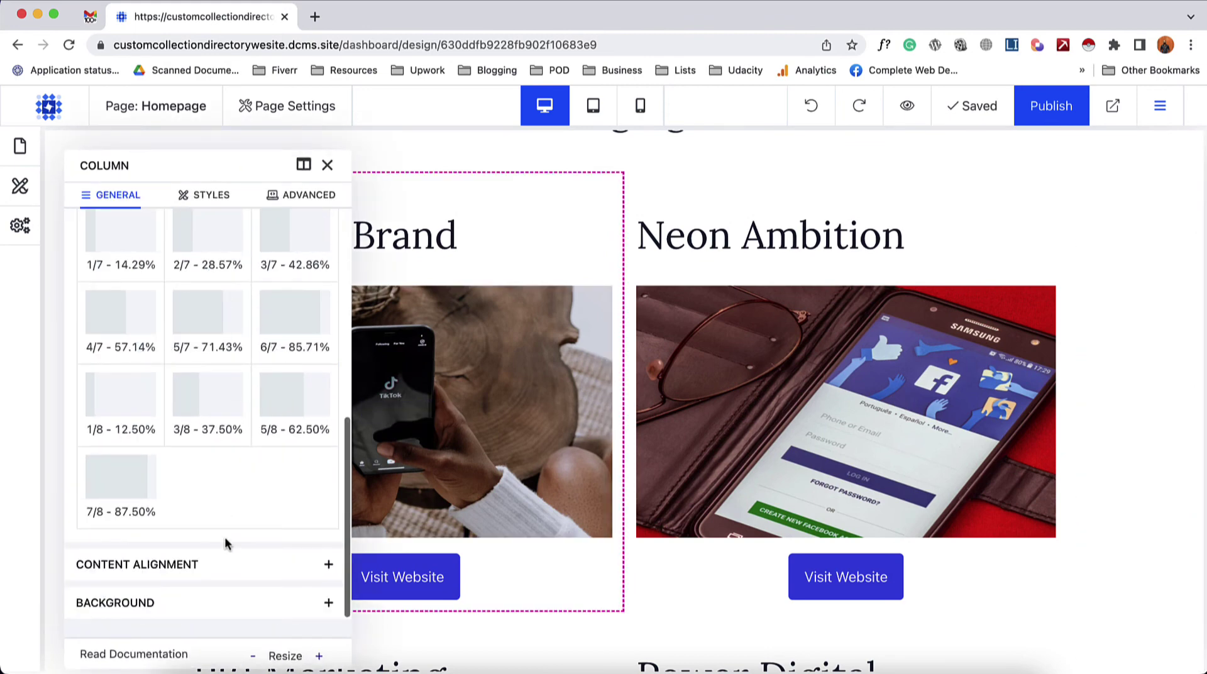
{"action": "left_click", "coordinate": [199, 601]}
{"action": "scroll", "coordinate": [198, 566], "scroll_direction": "down", "scroll_amount": 3}
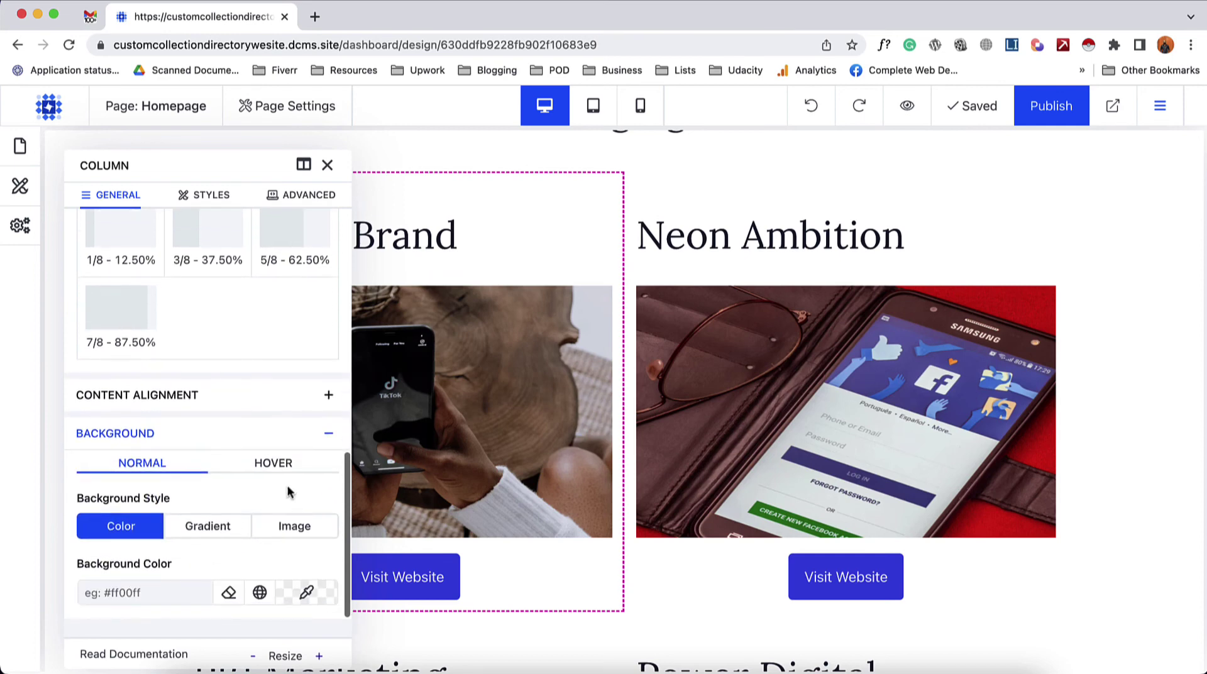
{"action": "left_click", "coordinate": [306, 592]}
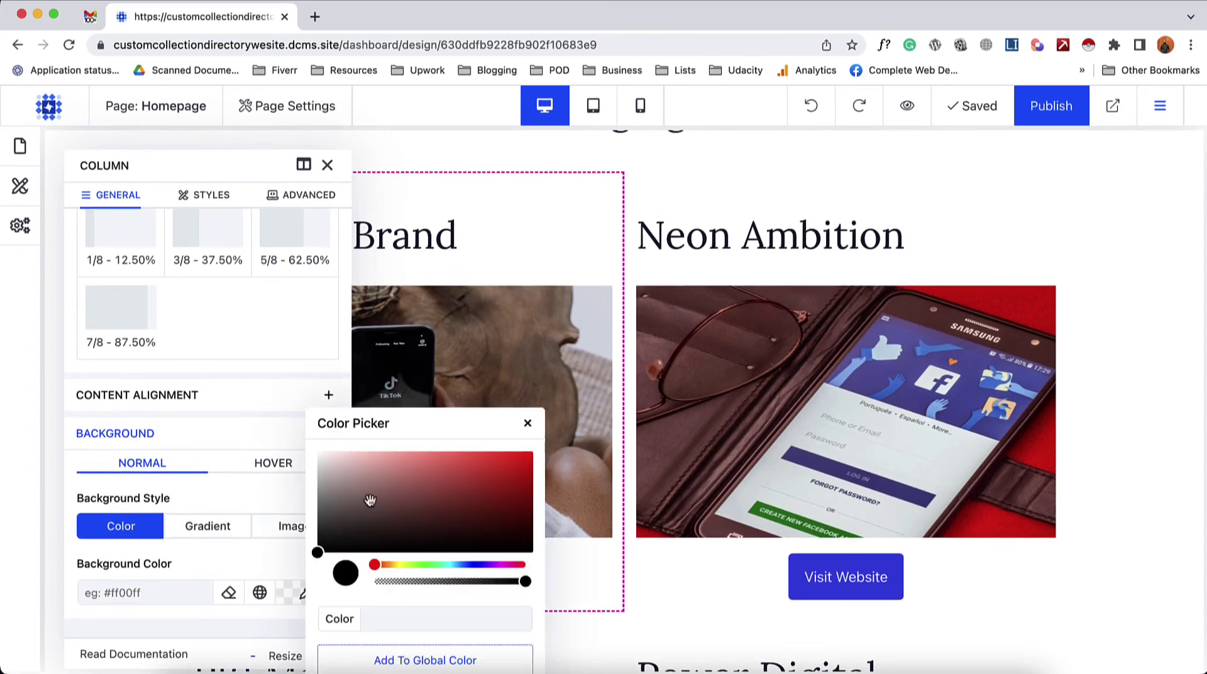
{"action": "left_click_drag", "start_coordinate": [370, 499], "coordinate": [322, 451]}
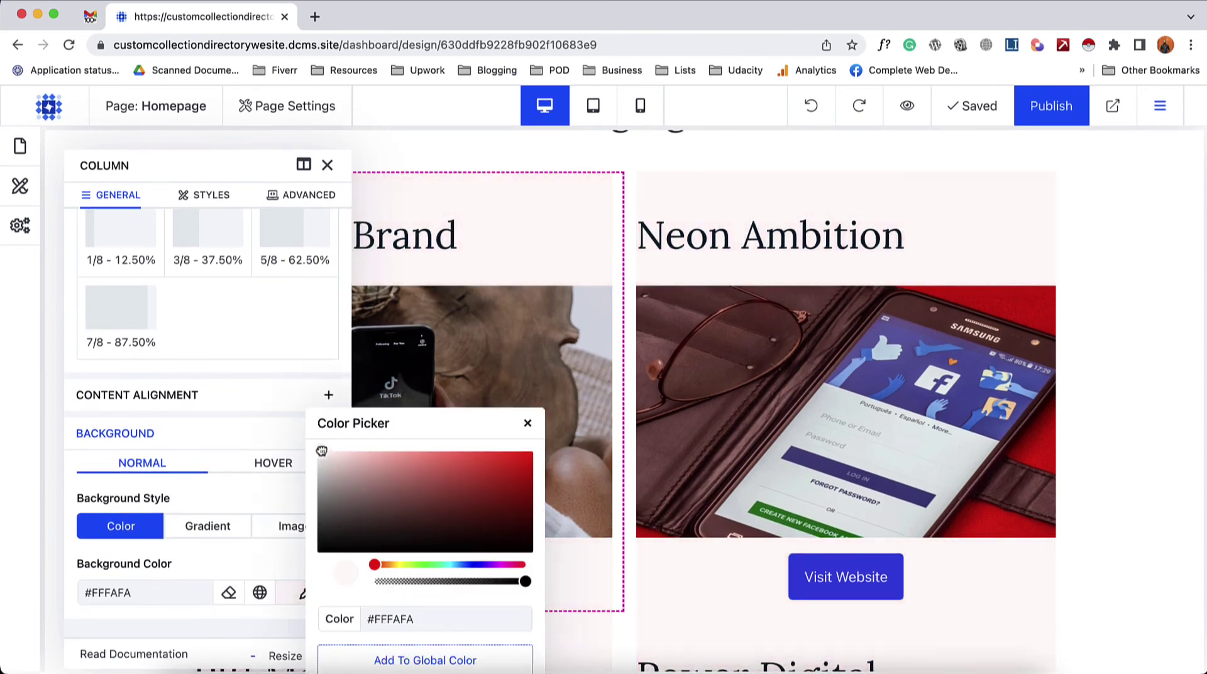
{"action": "left_click", "coordinate": [327, 165]}
{"action": "left_click", "coordinate": [211, 181]}
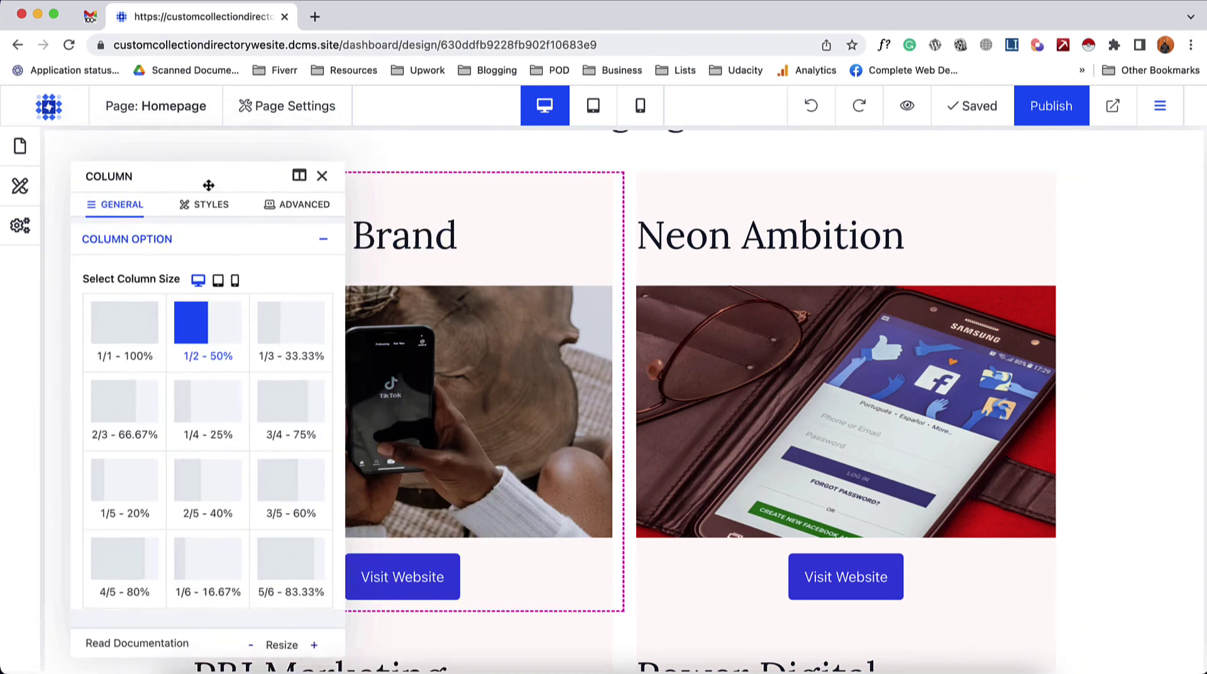
- Pad the card columns with 15px on both left and right
{"action": "left_click", "coordinate": [197, 200]}
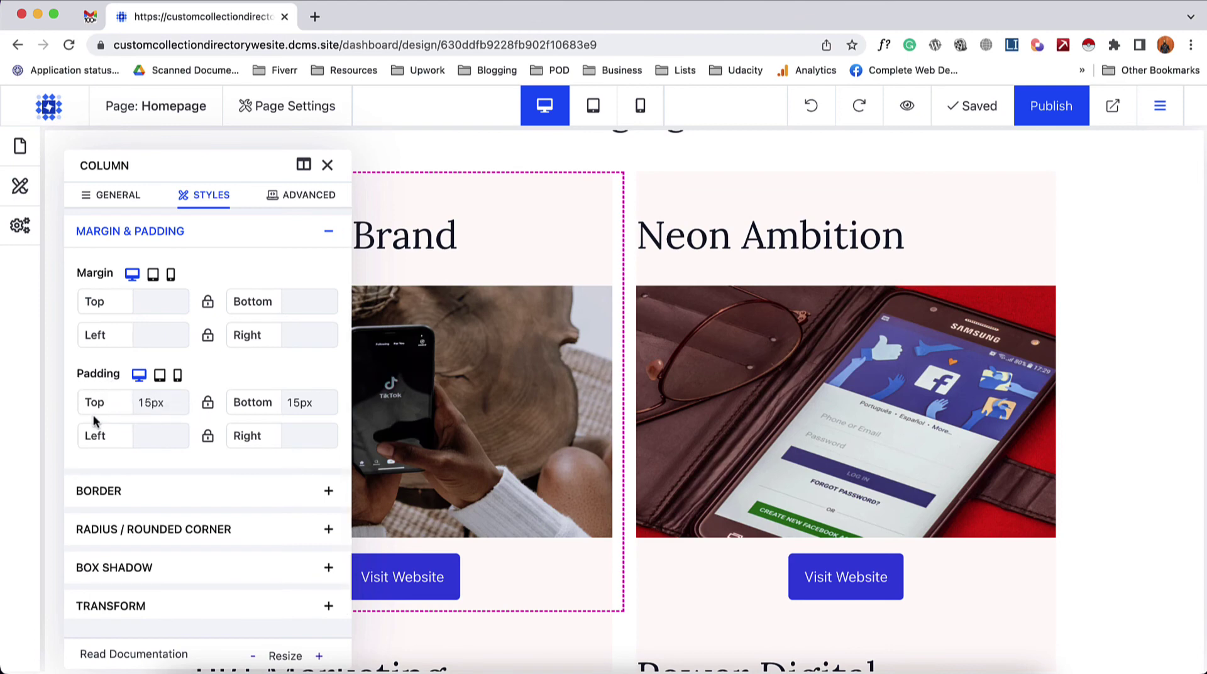
{"action": "left_click", "coordinate": [162, 440]}
{"action": "type", "text": "15px"}
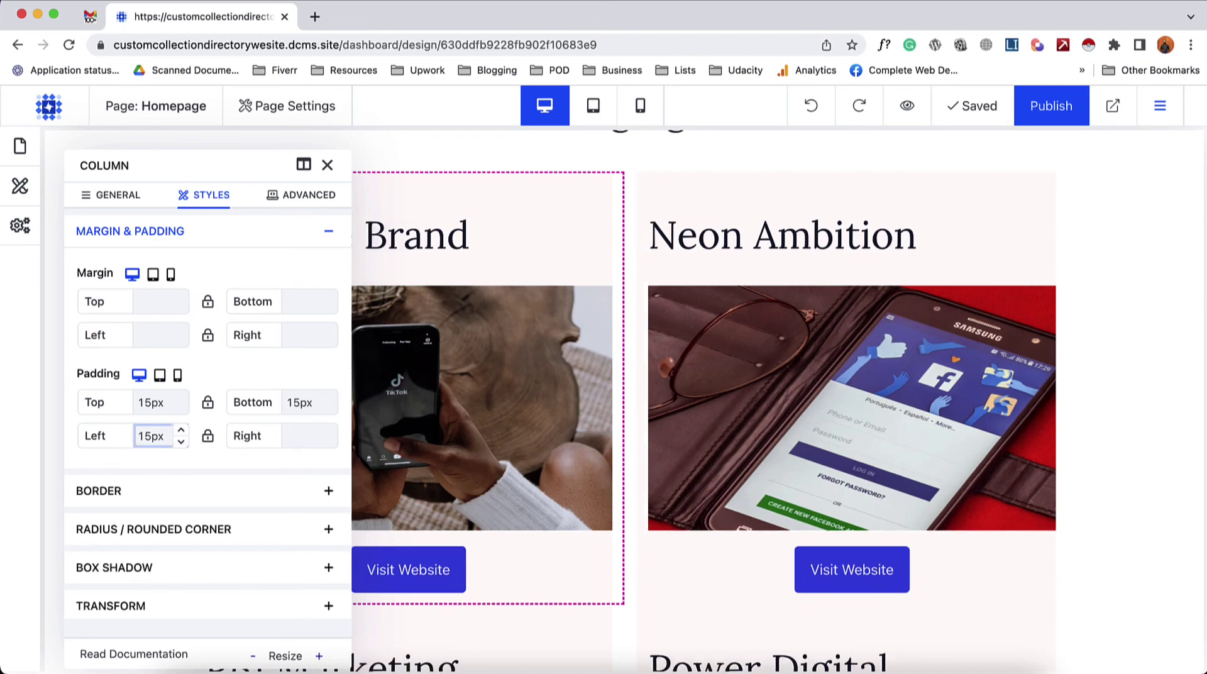
{"action": "left_click", "coordinate": [209, 438]}
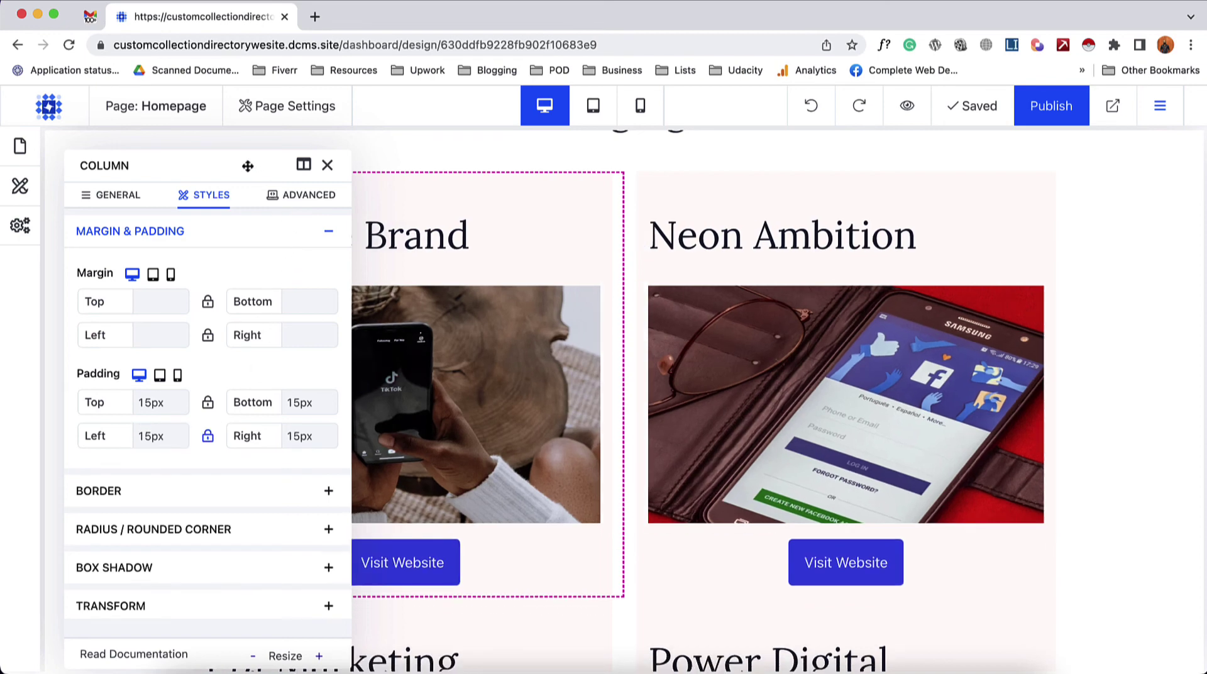
{"action": "left_click_drag", "start_coordinate": [247, 165], "coordinate": [819, 131]}
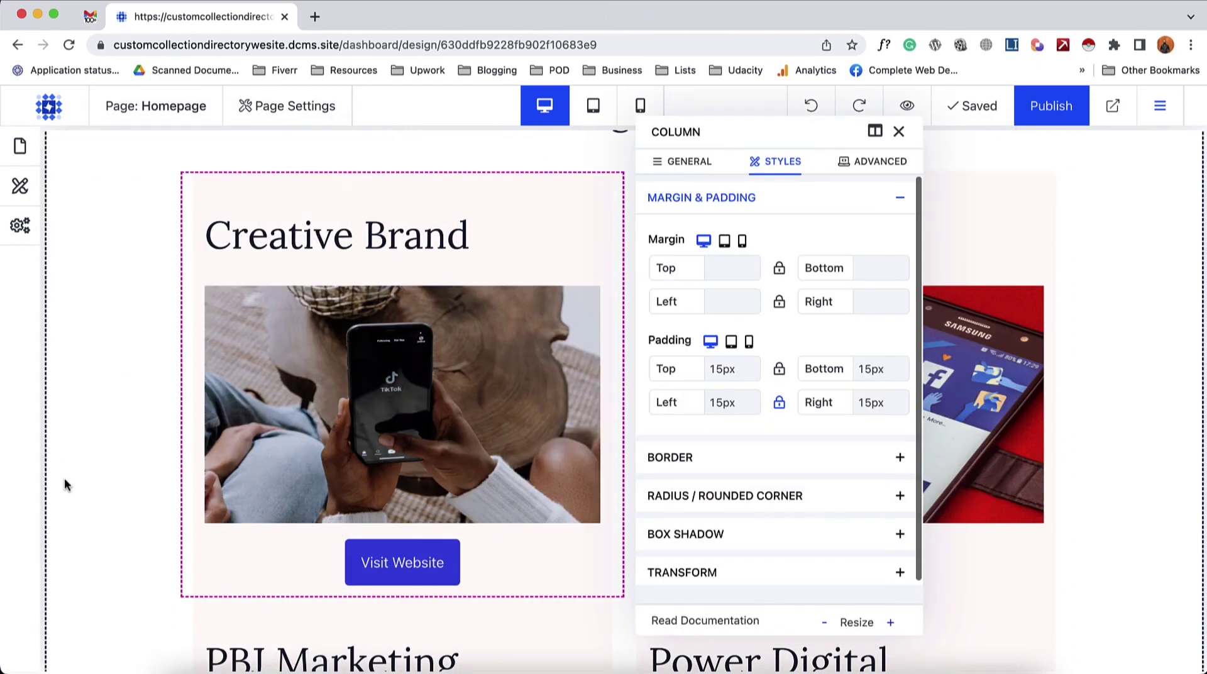
{"action": "scroll", "coordinate": [193, 510], "scroll_direction": "down", "scroll_amount": 3}
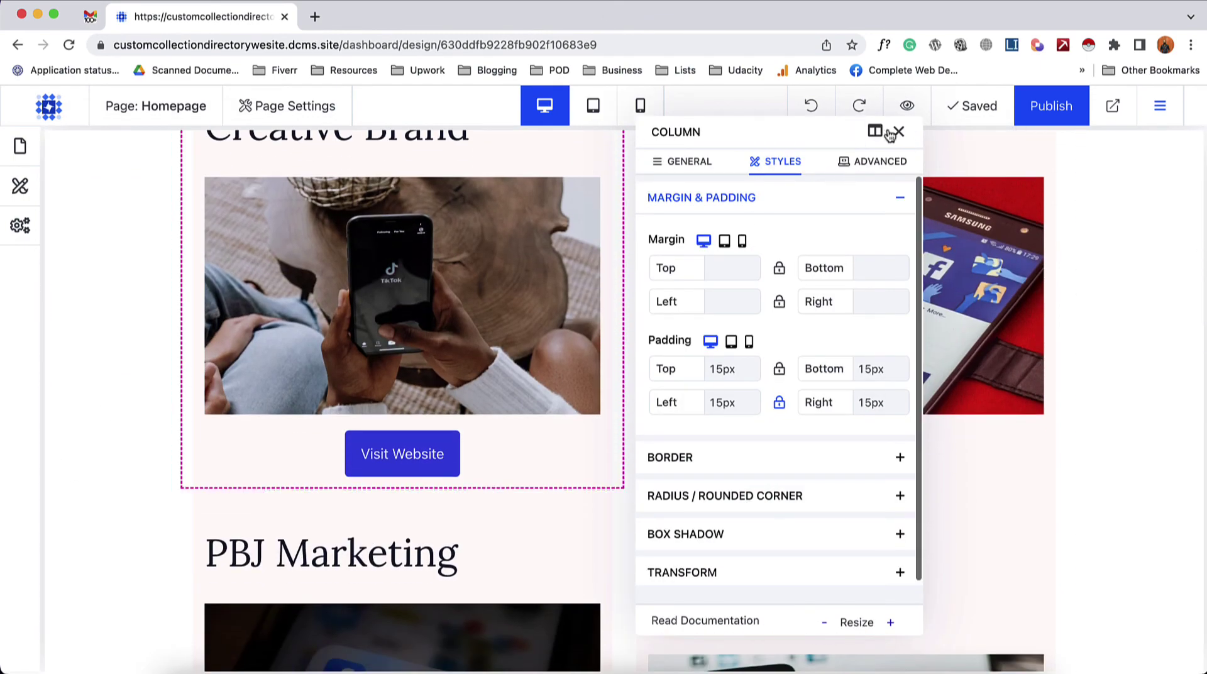
{"action": "left_click", "coordinate": [898, 131]}
{"action": "scroll", "coordinate": [292, 411], "scroll_direction": "up", "scroll_amount": 4}
{"action": "scroll", "coordinate": [269, 588], "scroll_direction": "down", "scroll_amount": 2}
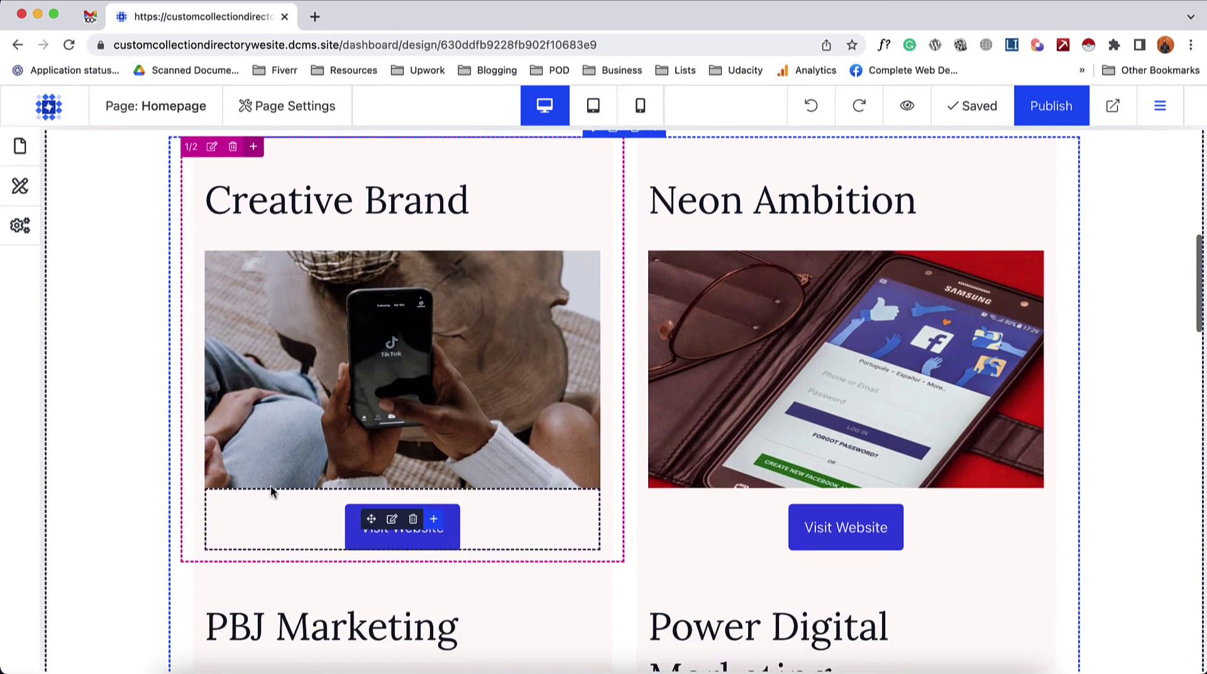
{"action": "scroll", "coordinate": [208, 540], "scroll_direction": "up", "scroll_amount": 1}
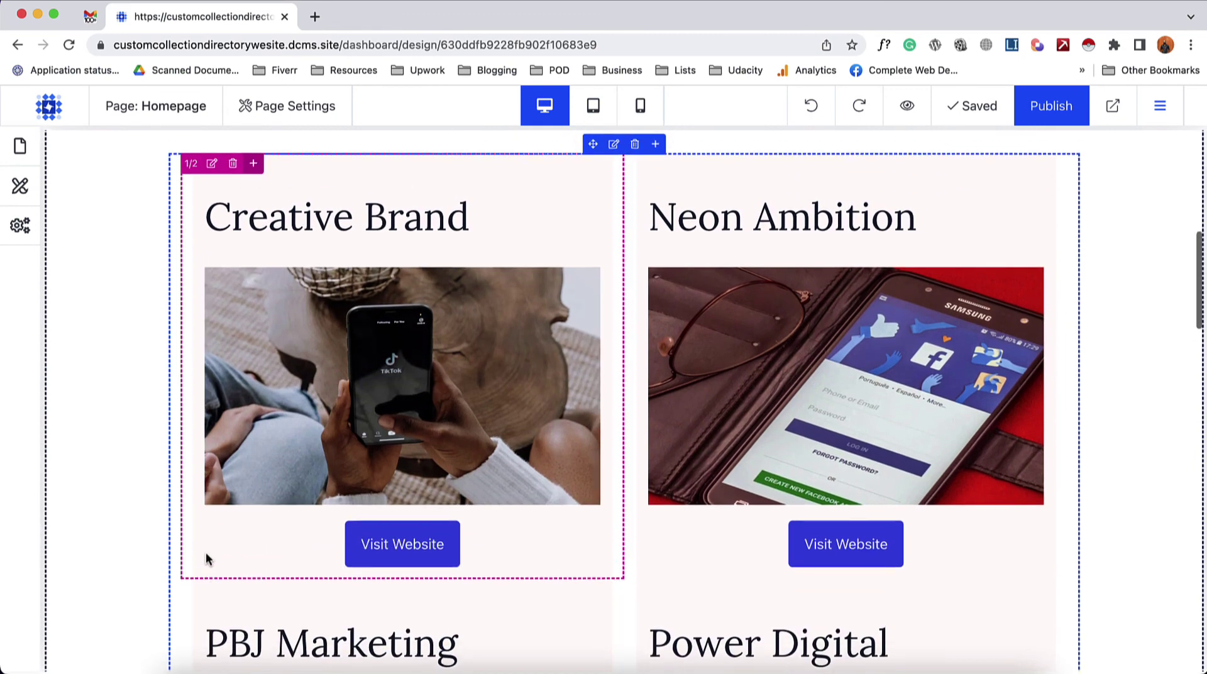
- Give the card columns matching 10px top and bottom margins
{"action": "left_click", "coordinate": [213, 190]}
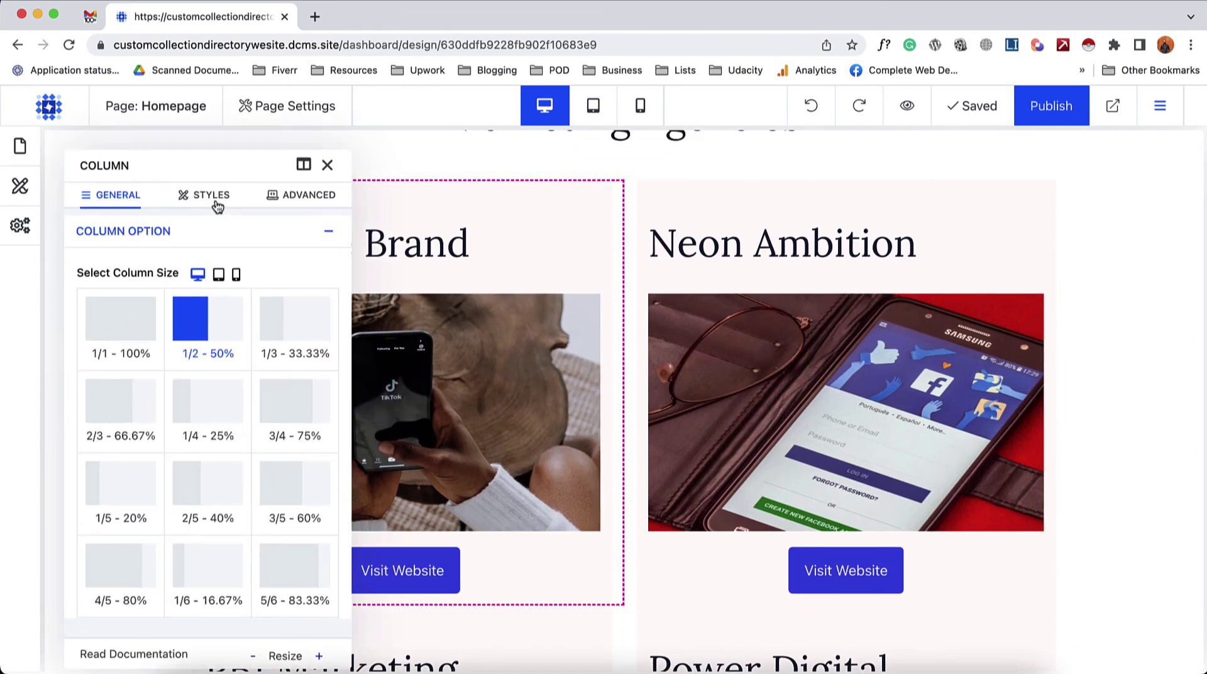
{"action": "left_click", "coordinate": [212, 199]}
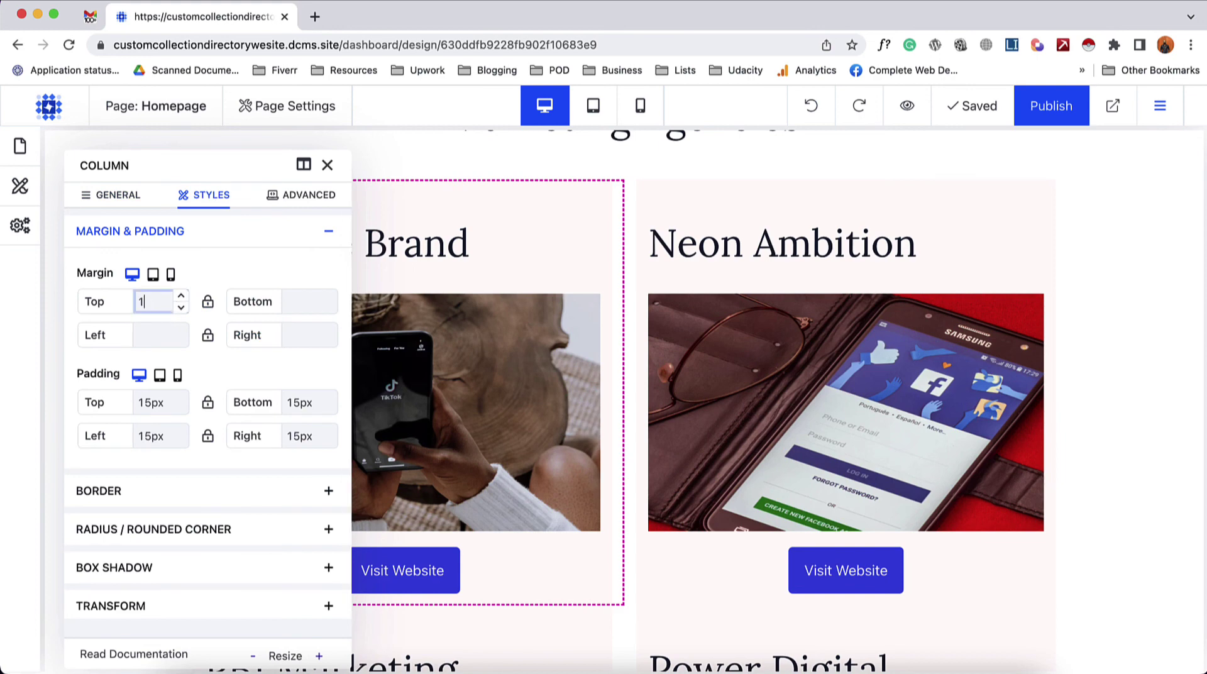
{"action": "type", "text": "x"}
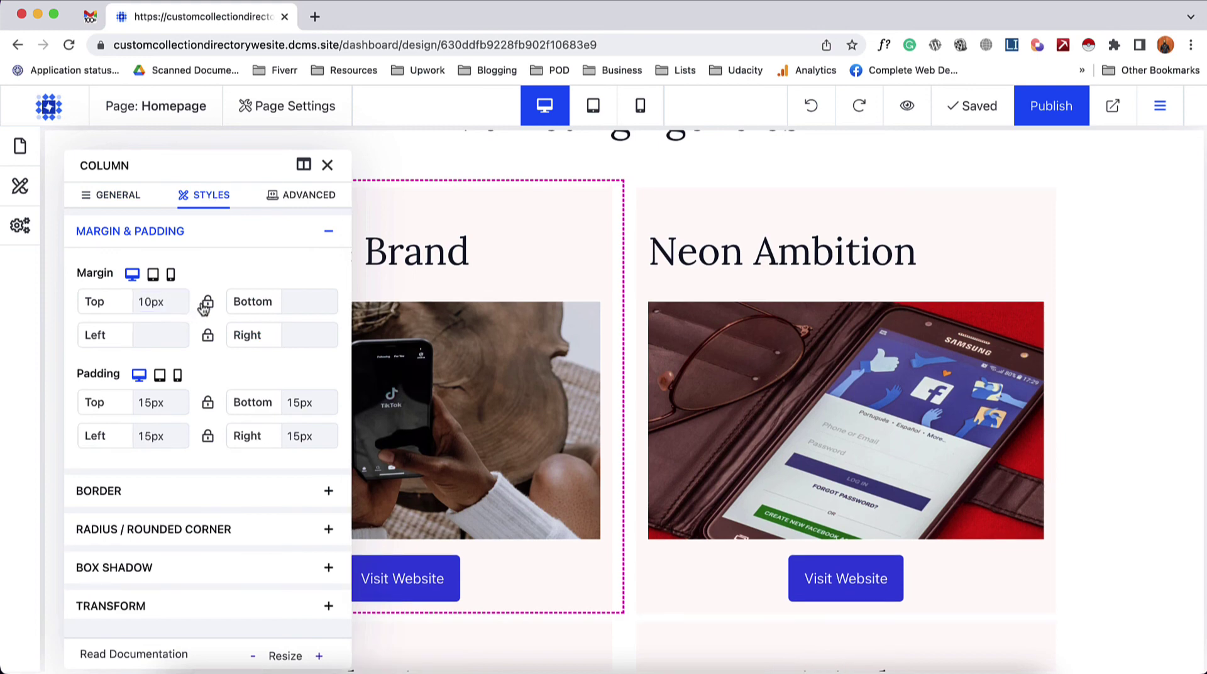
{"action": "left_click", "coordinate": [208, 302]}
{"action": "left_click", "coordinate": [326, 165]}
{"action": "scroll", "coordinate": [81, 447], "scroll_direction": "down", "scroll_amount": 3}
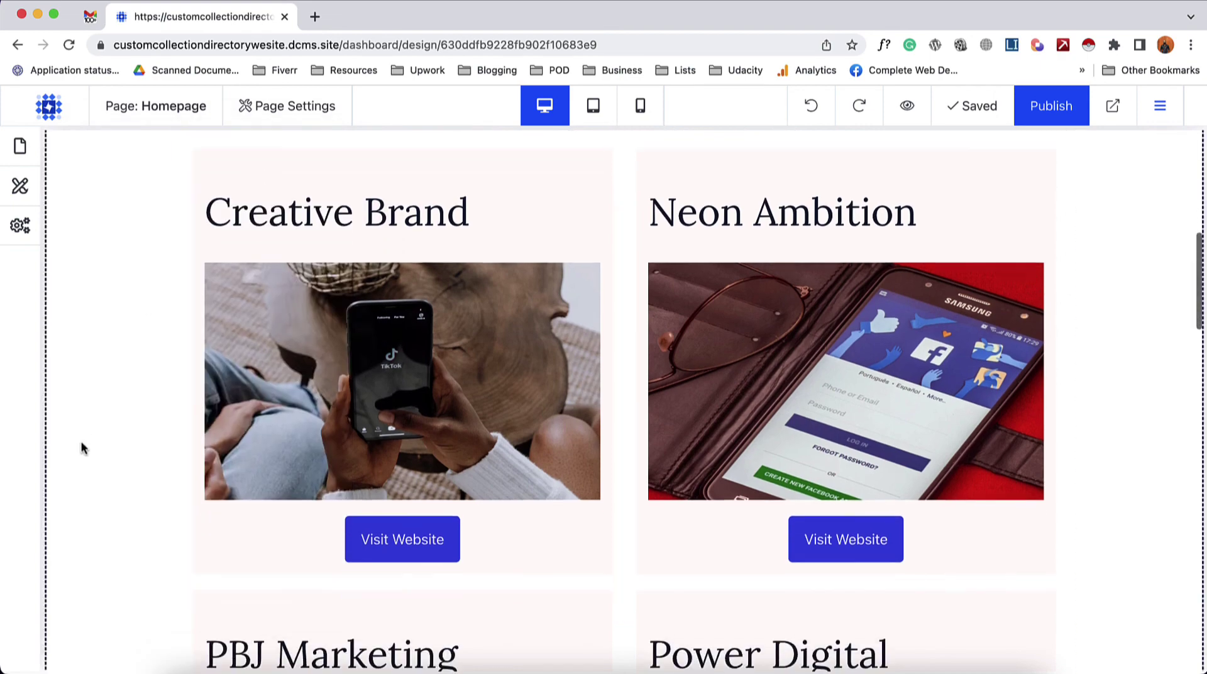
- Review the finished agency card grid and publish the homepage
{"action": "scroll", "coordinate": [387, 452], "scroll_direction": "down", "scroll_amount": 5}
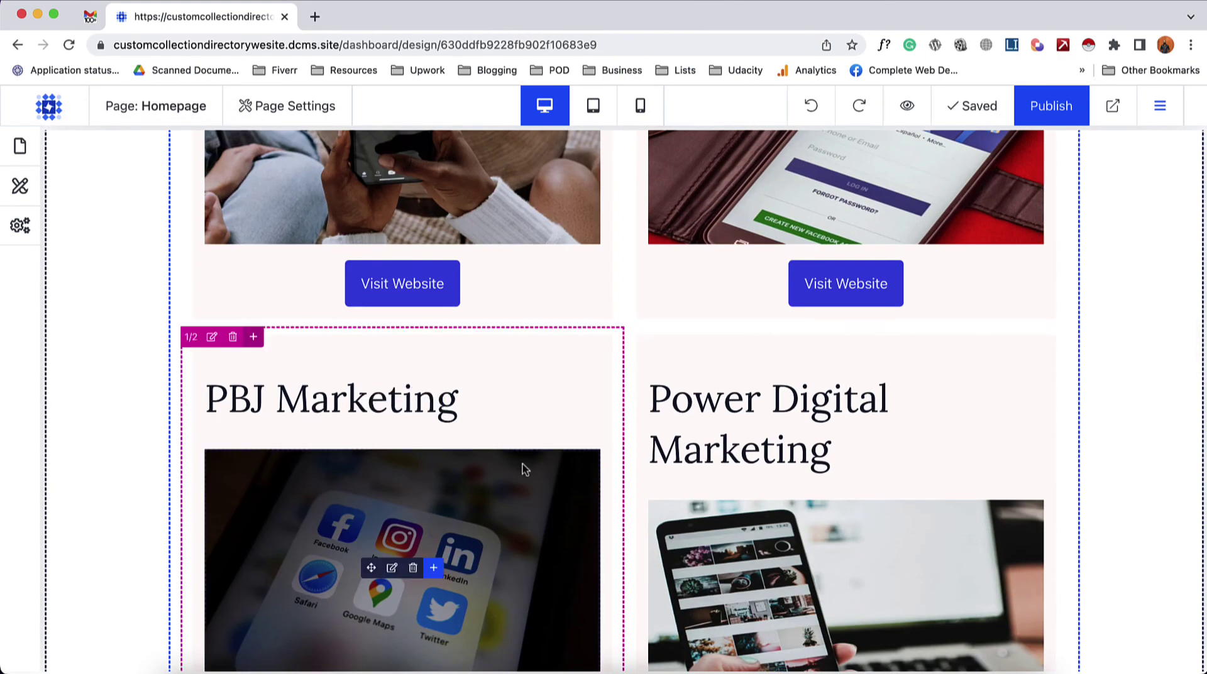
{"action": "scroll", "coordinate": [175, 545], "scroll_direction": "down", "scroll_amount": 5}
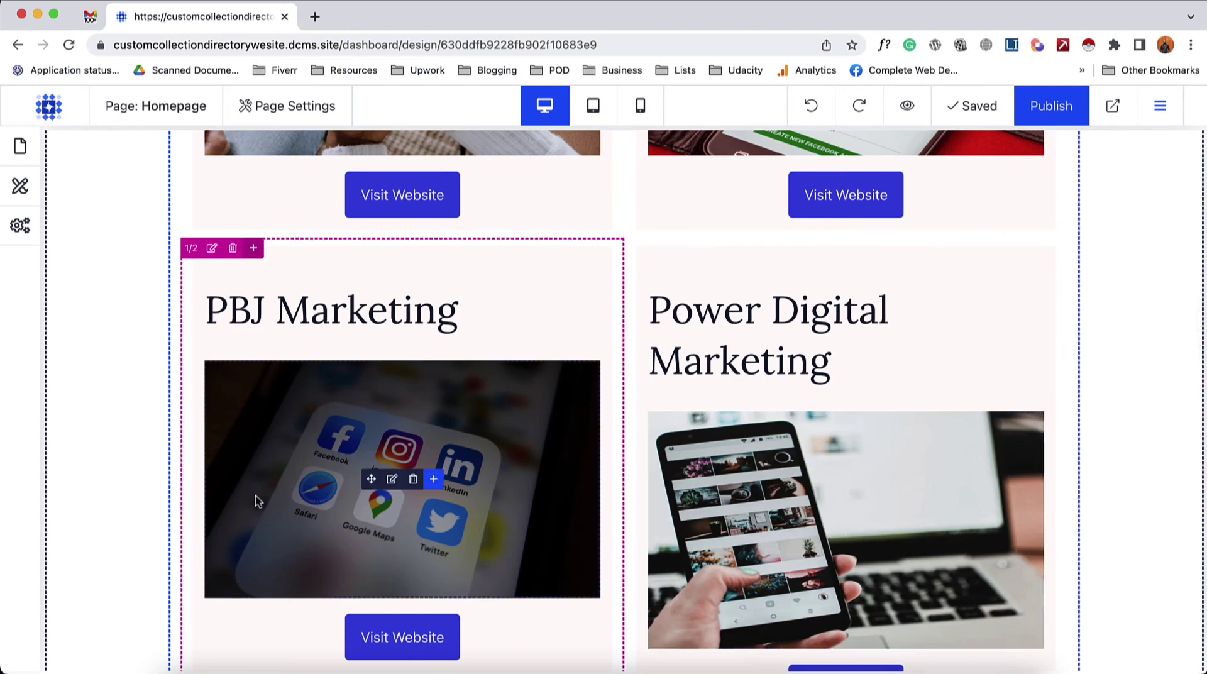
{"action": "scroll", "coordinate": [291, 408], "scroll_direction": "up", "scroll_amount": 10}
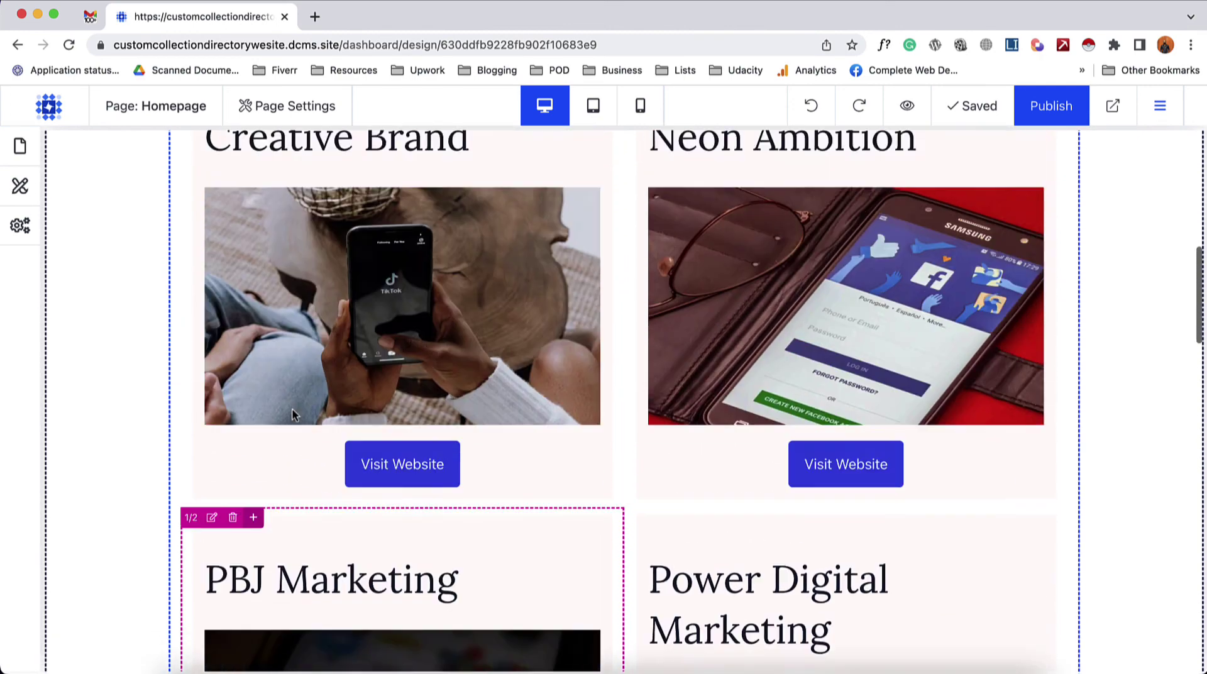
{"action": "scroll", "coordinate": [276, 467], "scroll_direction": "down", "scroll_amount": 3}
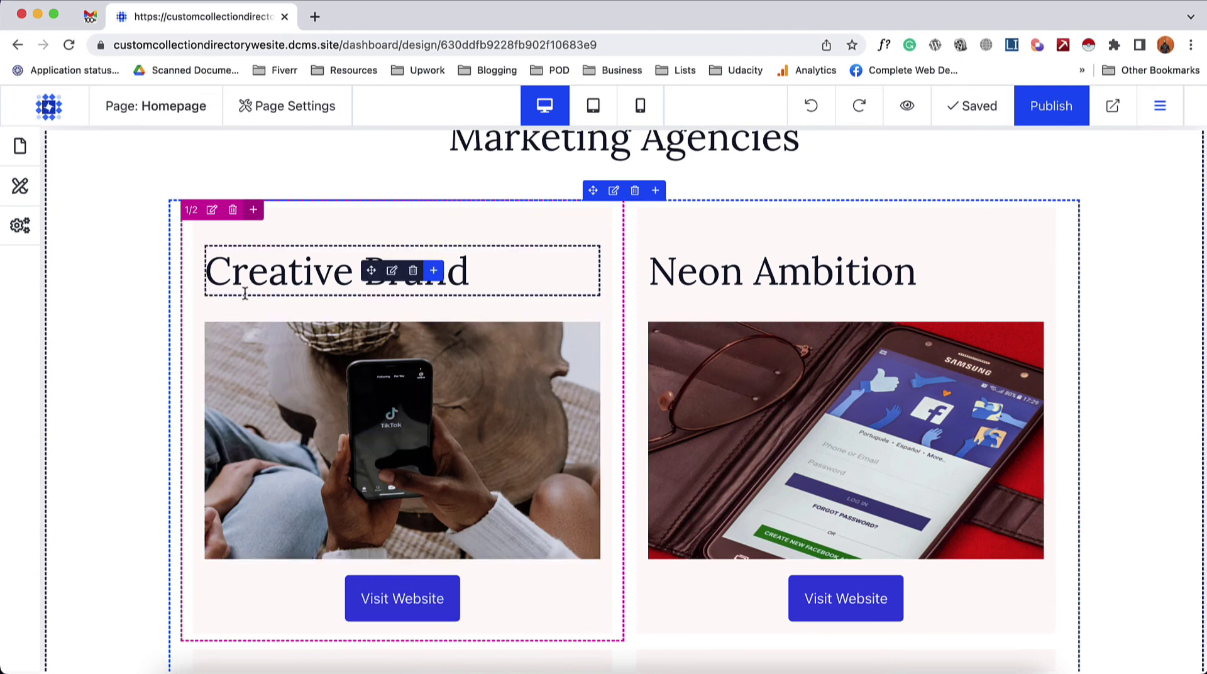
{"action": "scroll", "coordinate": [251, 352], "scroll_direction": "down", "scroll_amount": 14}
{"action": "scroll", "coordinate": [270, 390], "scroll_direction": "up", "scroll_amount": 7}
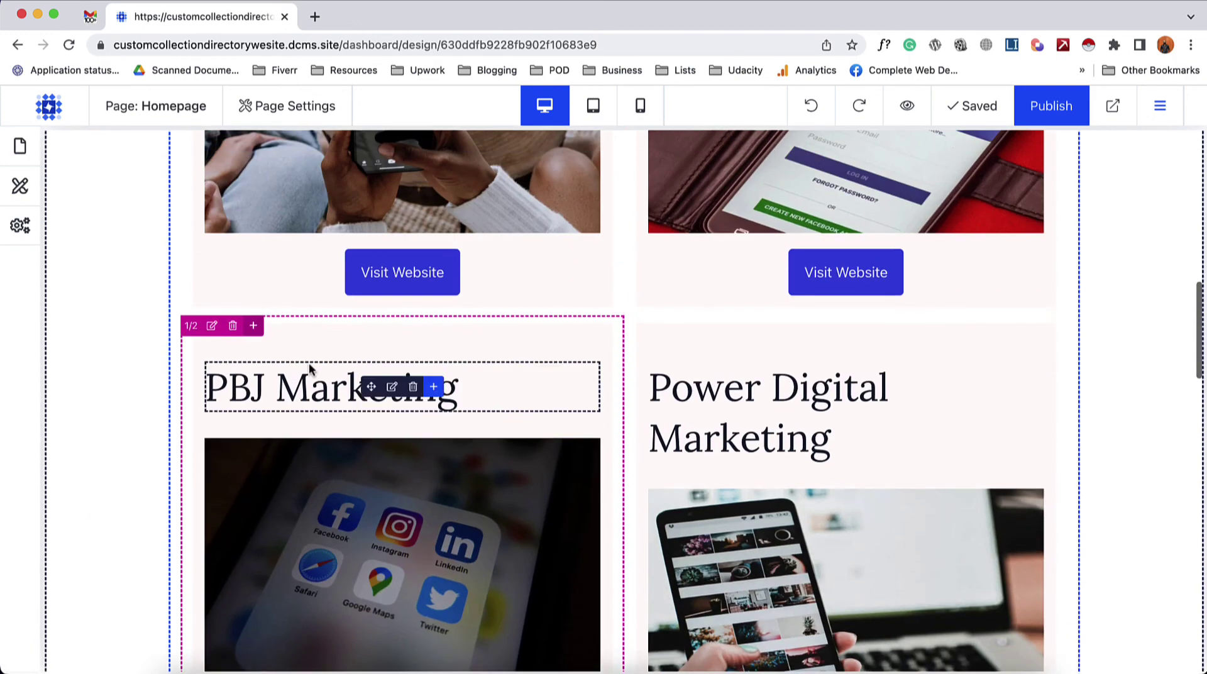
{"action": "left_click", "coordinate": [1053, 117]}
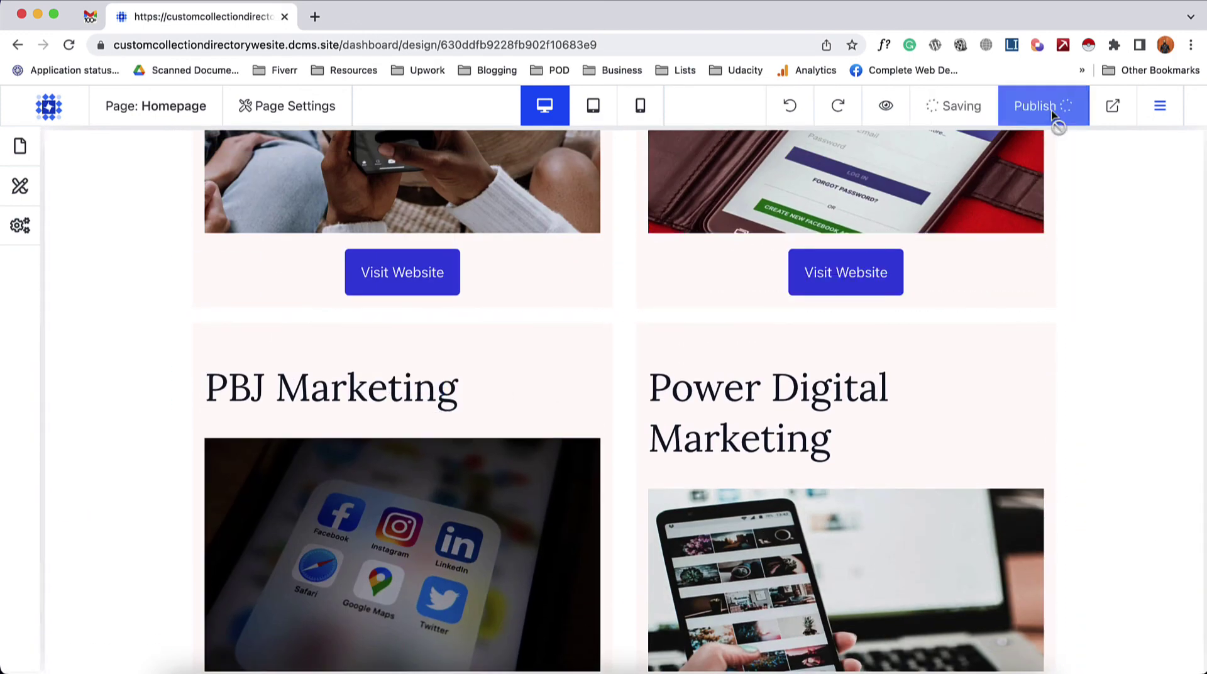
{"action": "left_click", "coordinate": [1113, 113]}
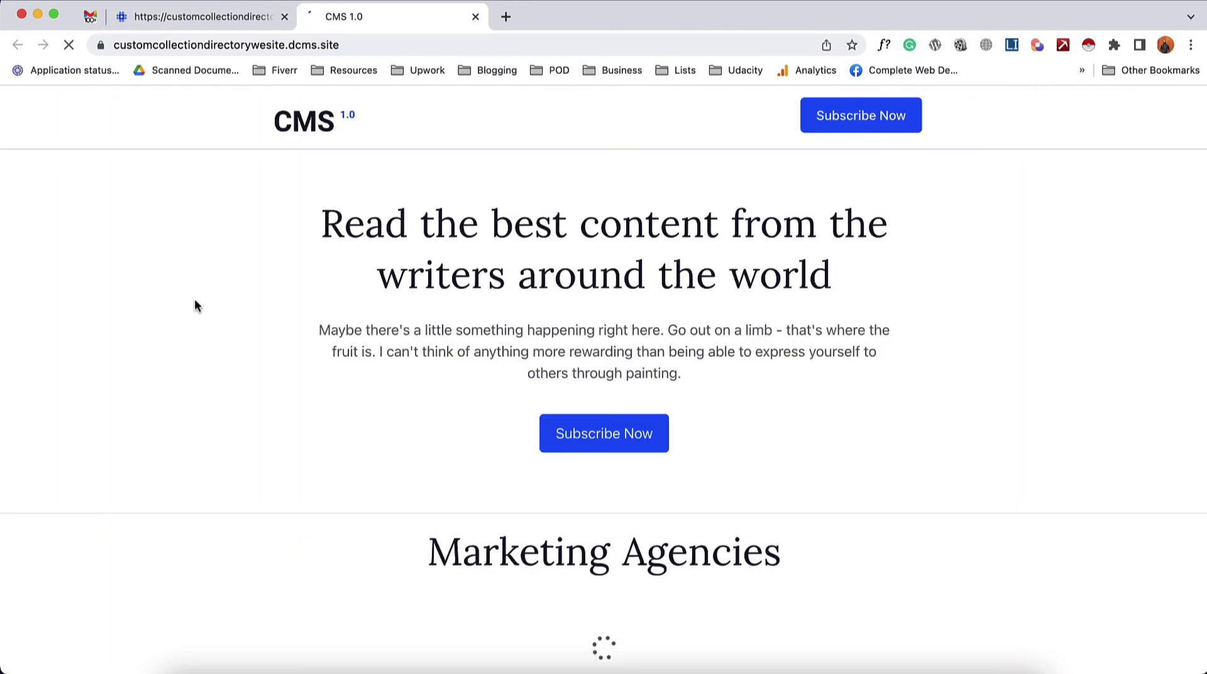
{"action": "scroll", "coordinate": [161, 454], "scroll_direction": "down", "scroll_amount": 8}
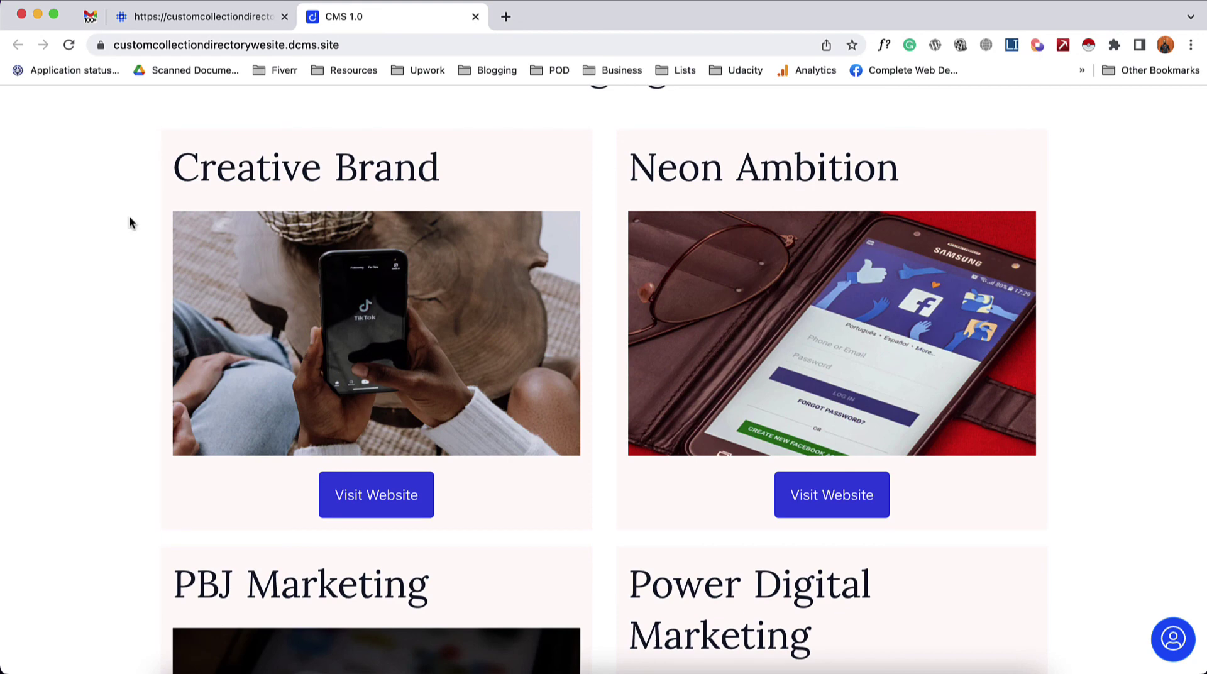
{"action": "left_click_drag", "start_coordinate": [220, 174], "coordinate": [370, 173]}
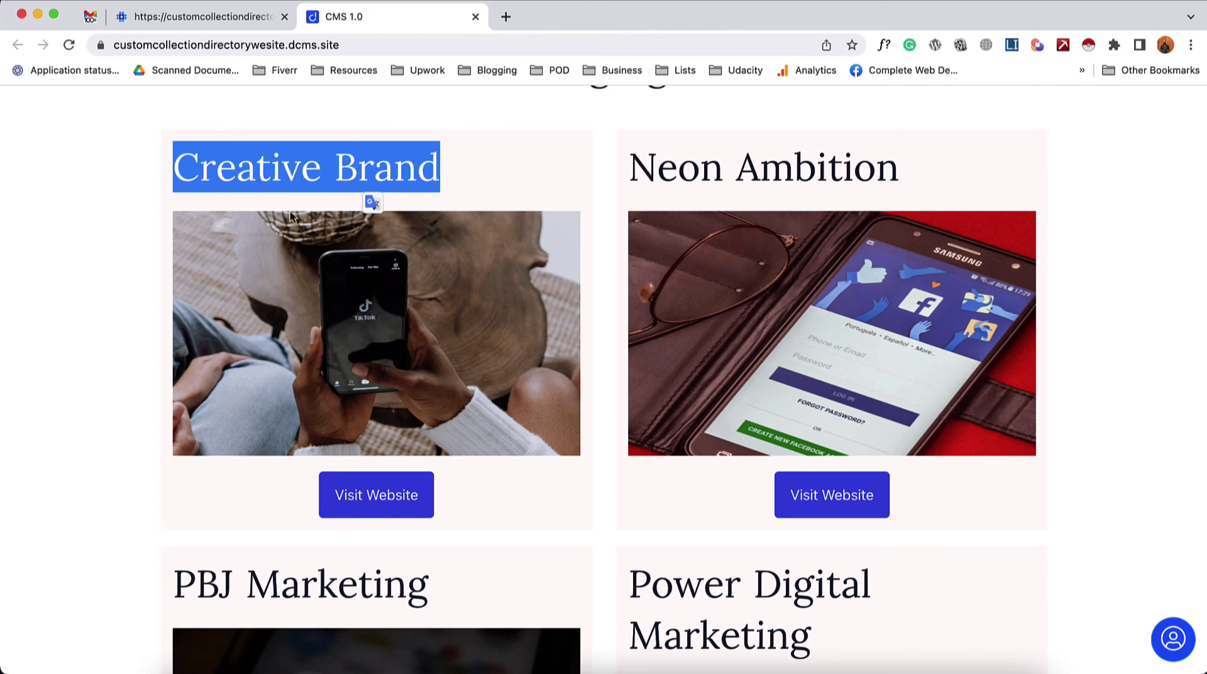
{"action": "left_click", "coordinate": [281, 173]}
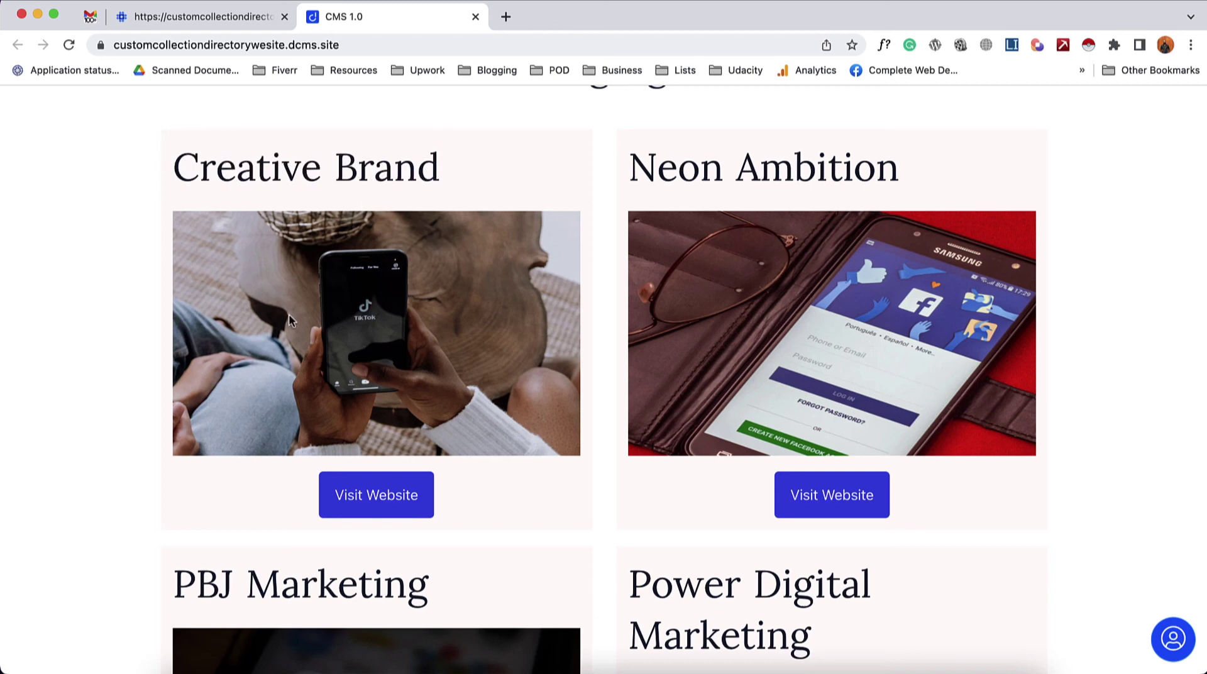
{"action": "left_click", "coordinate": [365, 499]}
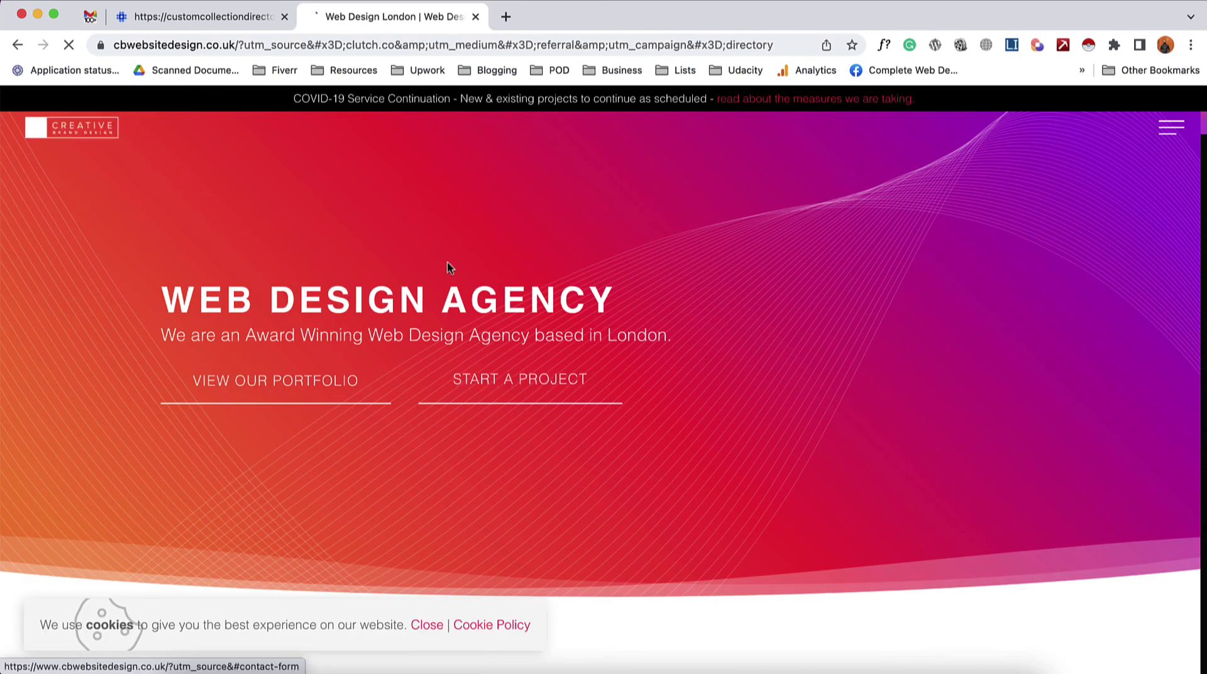
{"action": "left_click", "coordinate": [17, 44]}
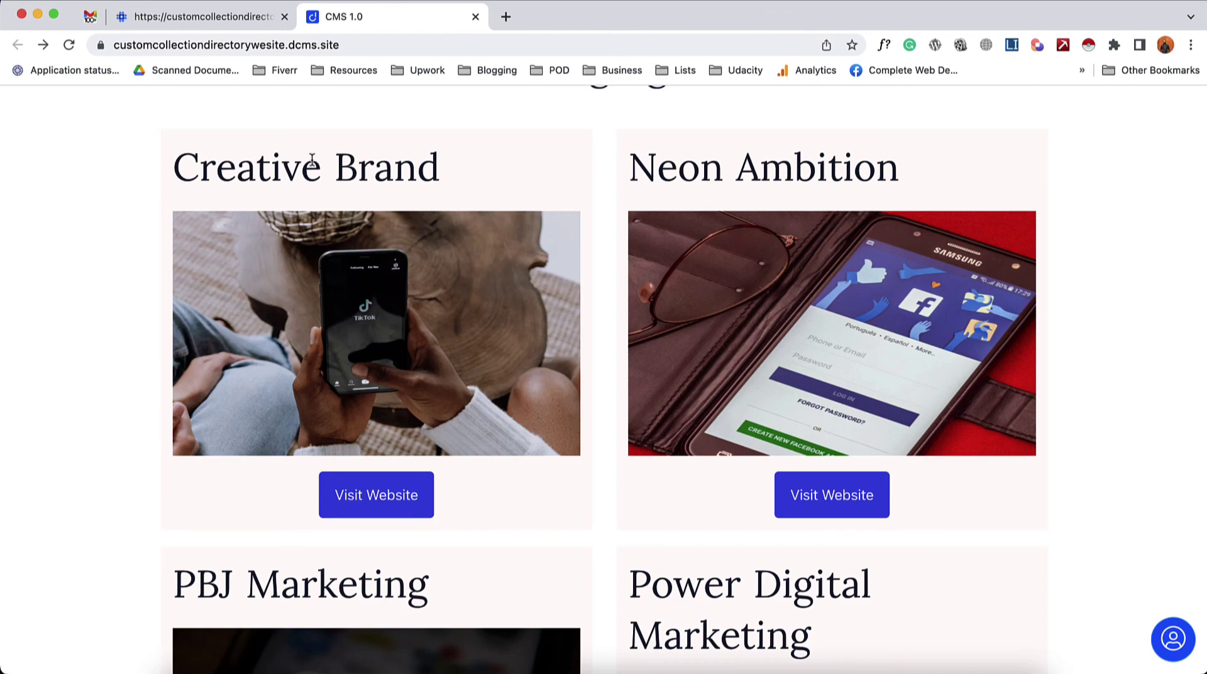
- Link each card title to its agency page via the CMS item slug field {{slug}}
{"action": "left_click", "coordinate": [210, 18]}
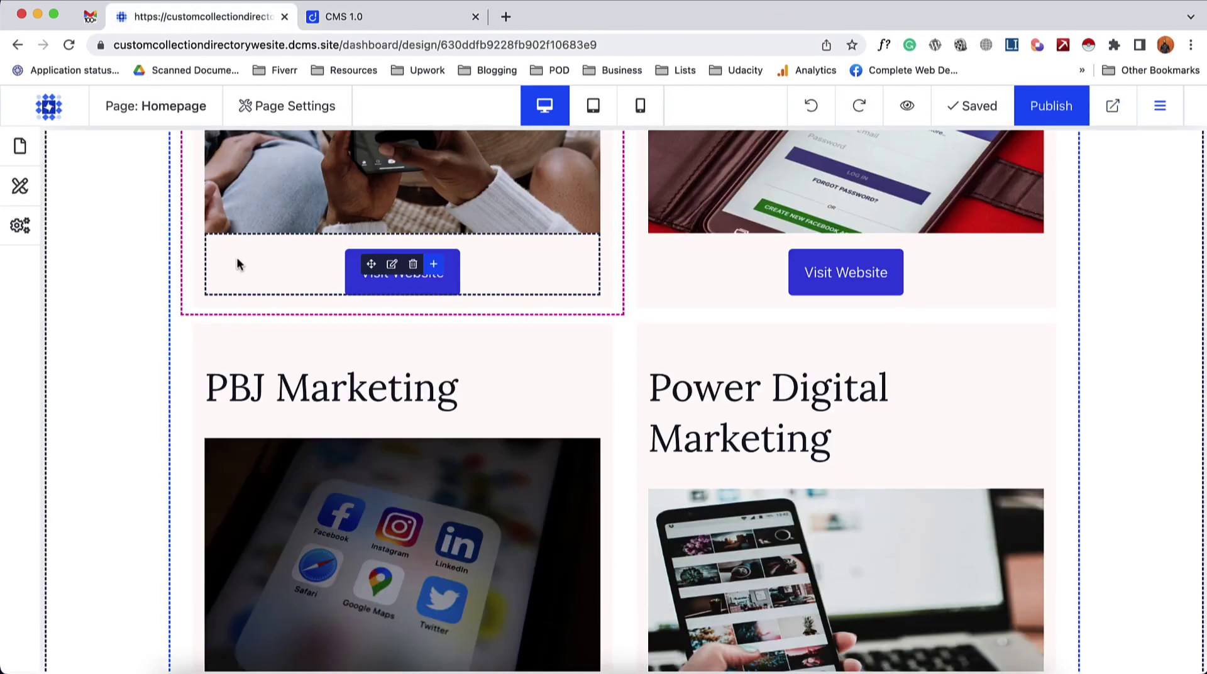
{"action": "scroll", "coordinate": [234, 271], "scroll_direction": "up", "scroll_amount": 3}
{"action": "scroll", "coordinate": [230, 278], "scroll_direction": "up", "scroll_amount": 2}
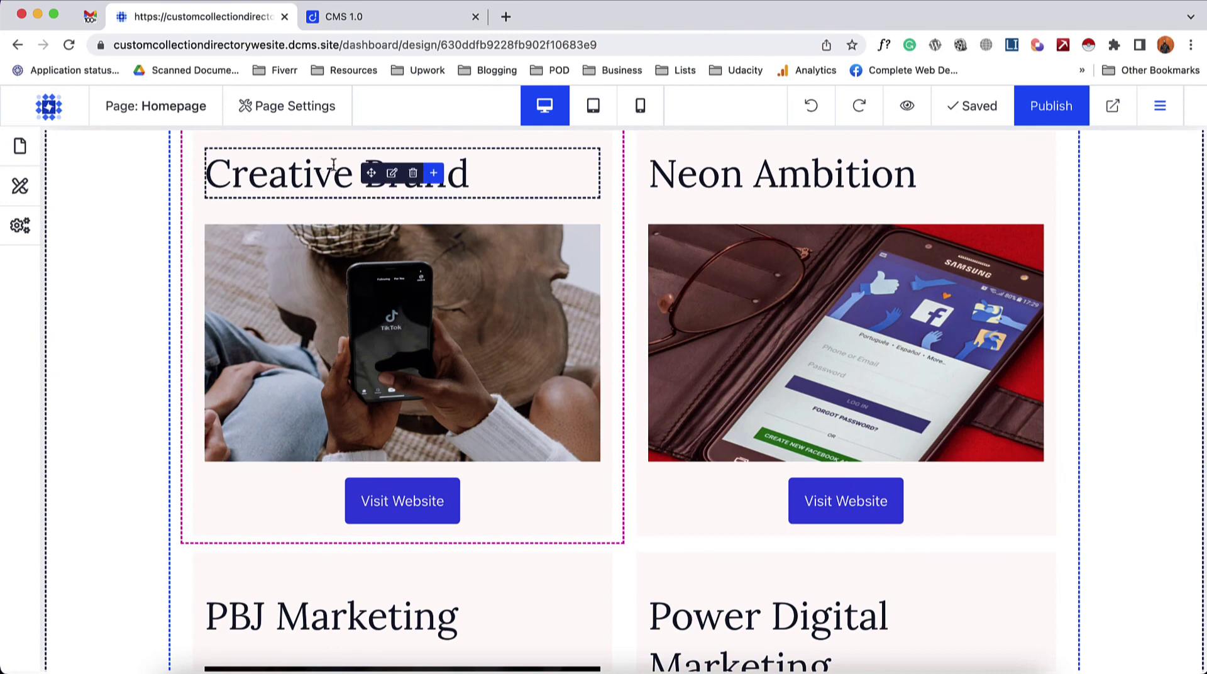
{"action": "left_click", "coordinate": [392, 176]}
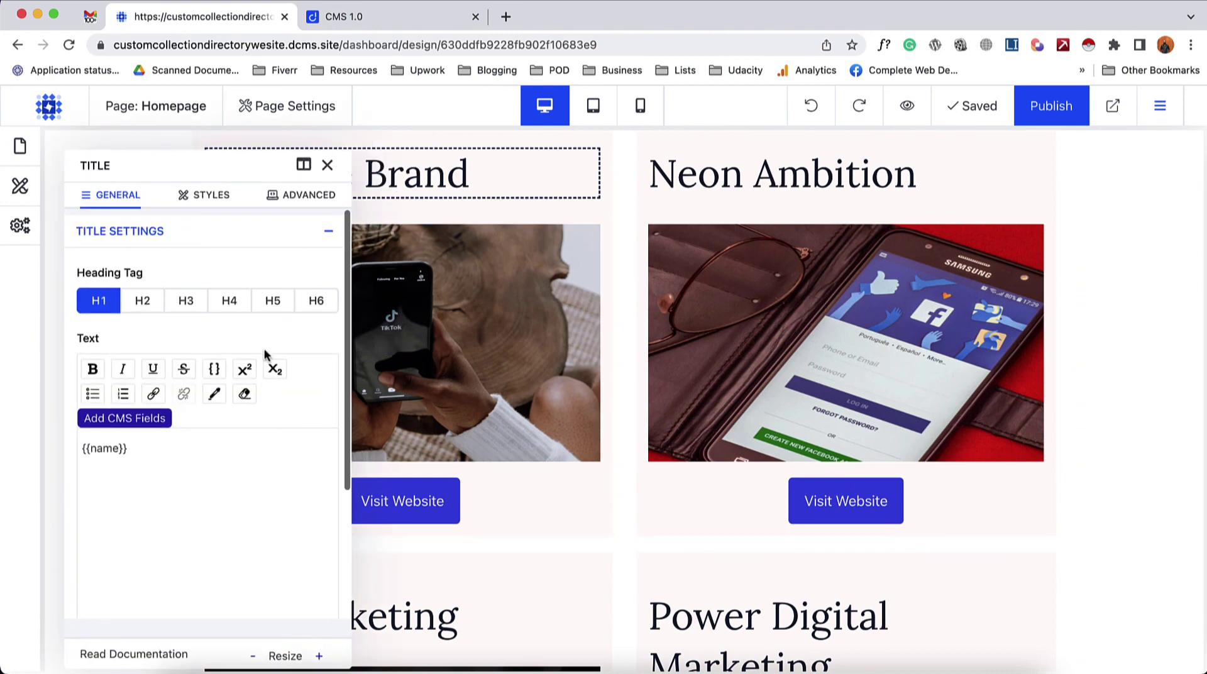
{"action": "scroll", "coordinate": [274, 360], "scroll_direction": "down", "scroll_amount": 3}
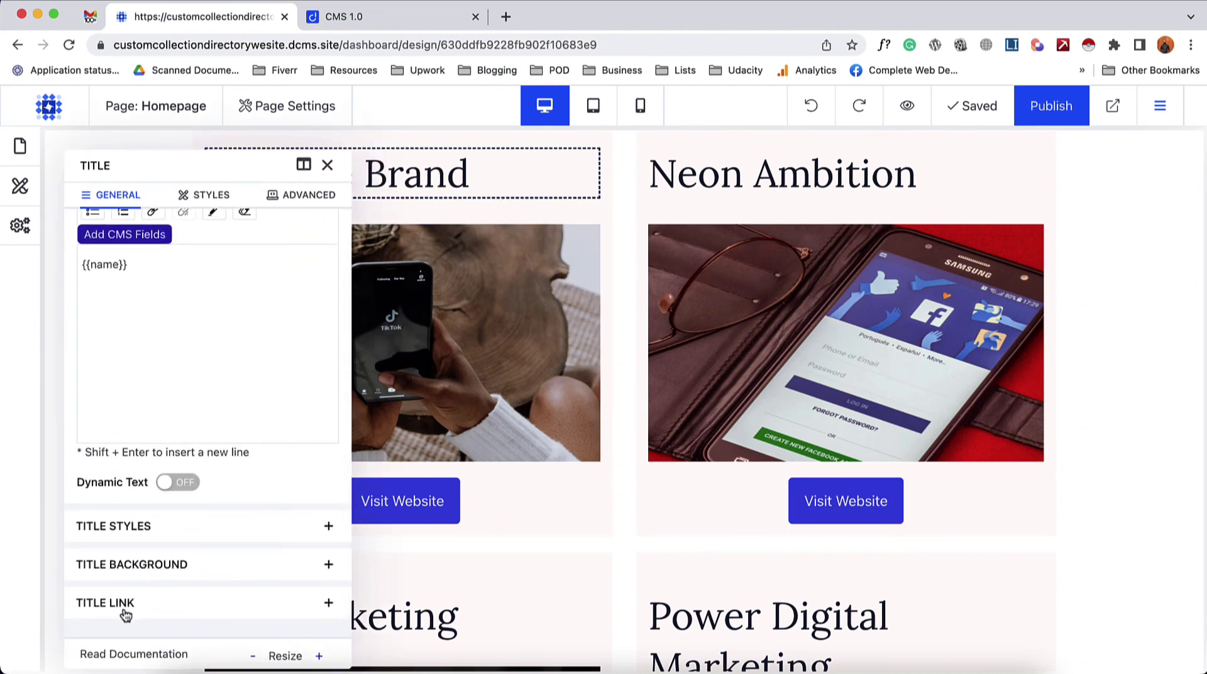
{"action": "left_click", "coordinate": [159, 603]}
{"action": "scroll", "coordinate": [159, 603], "scroll_direction": "down", "scroll_amount": 4}
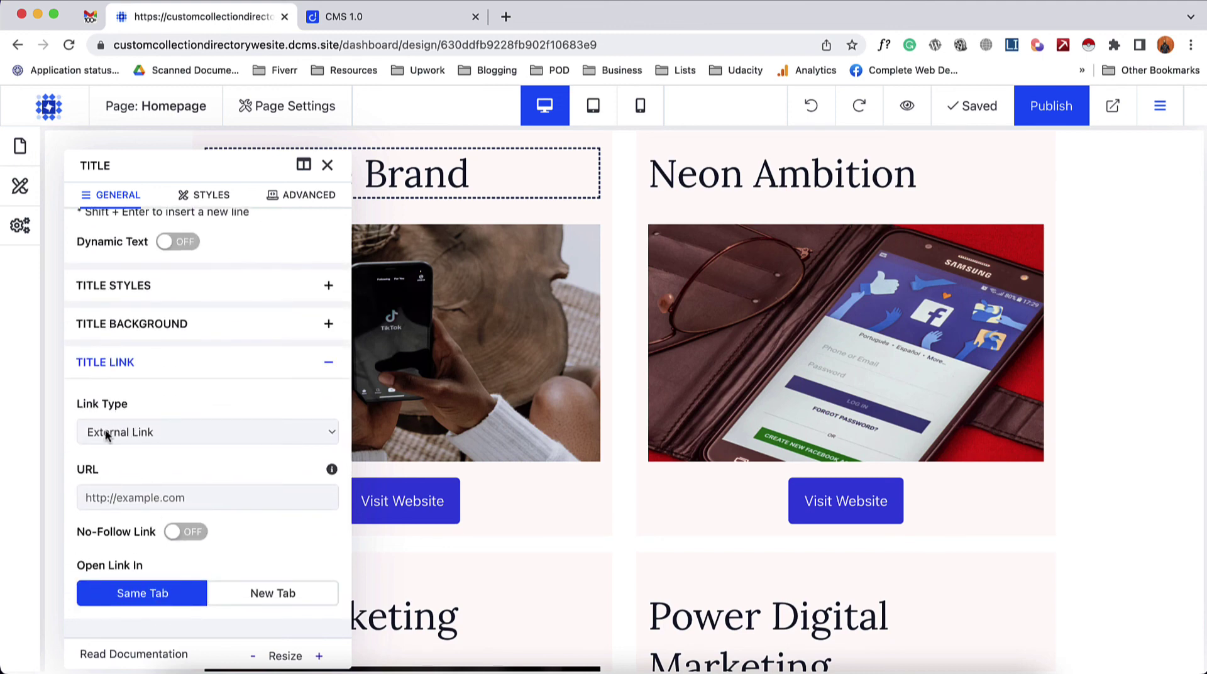
{"action": "left_click", "coordinate": [144, 434]}
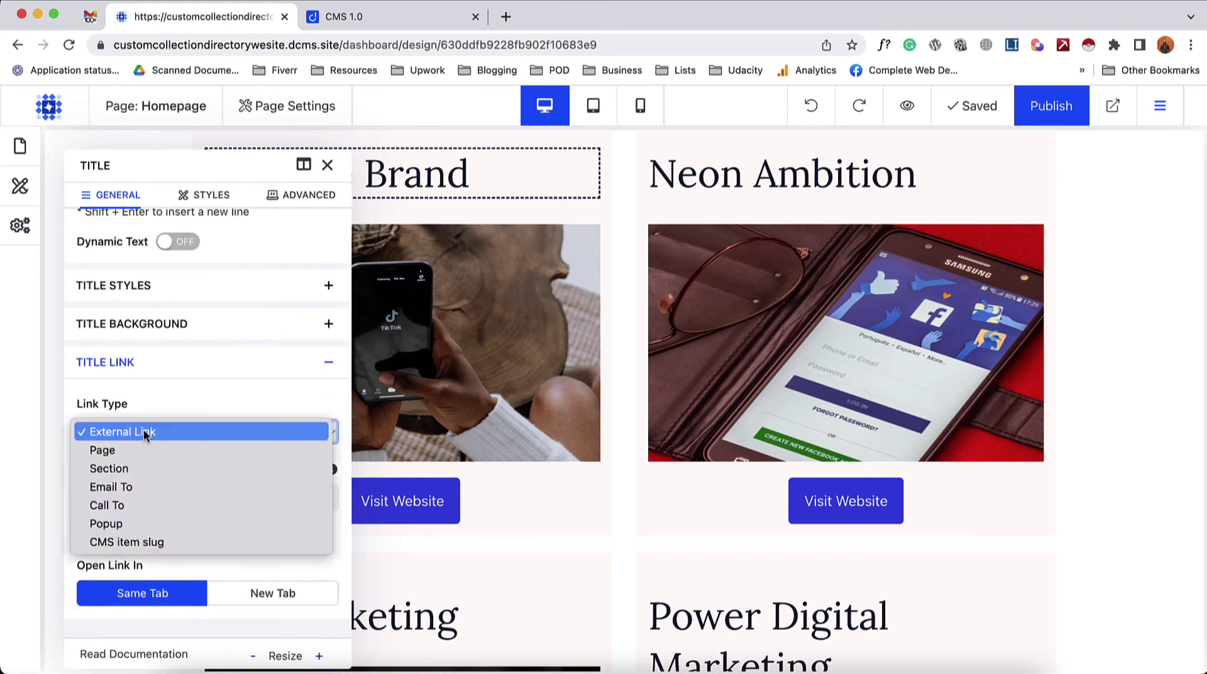
{"action": "left_click", "coordinate": [123, 544]}
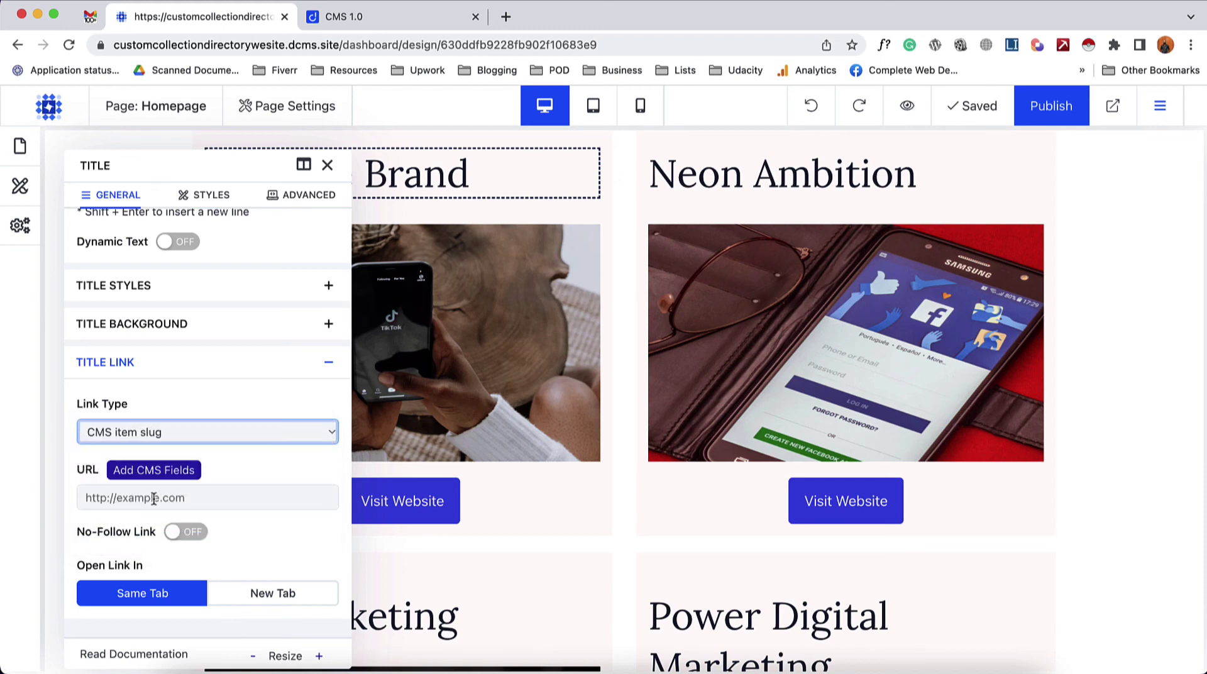
{"action": "left_click", "coordinate": [151, 470]}
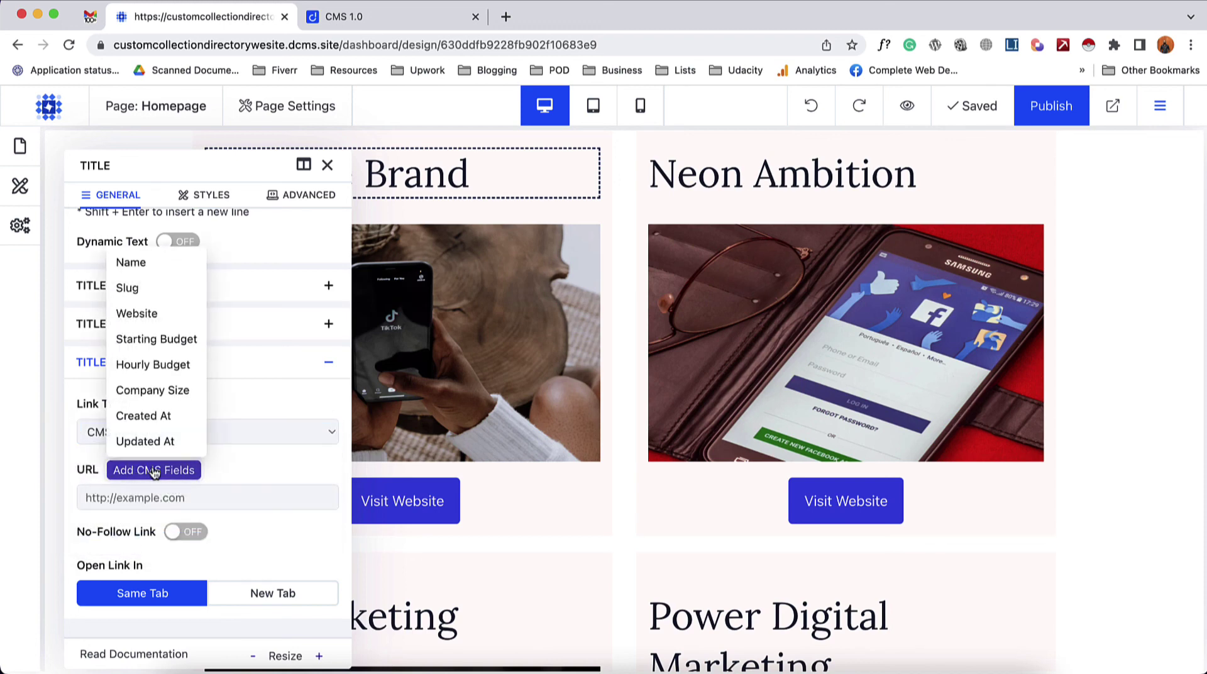
{"action": "left_click", "coordinate": [130, 287]}
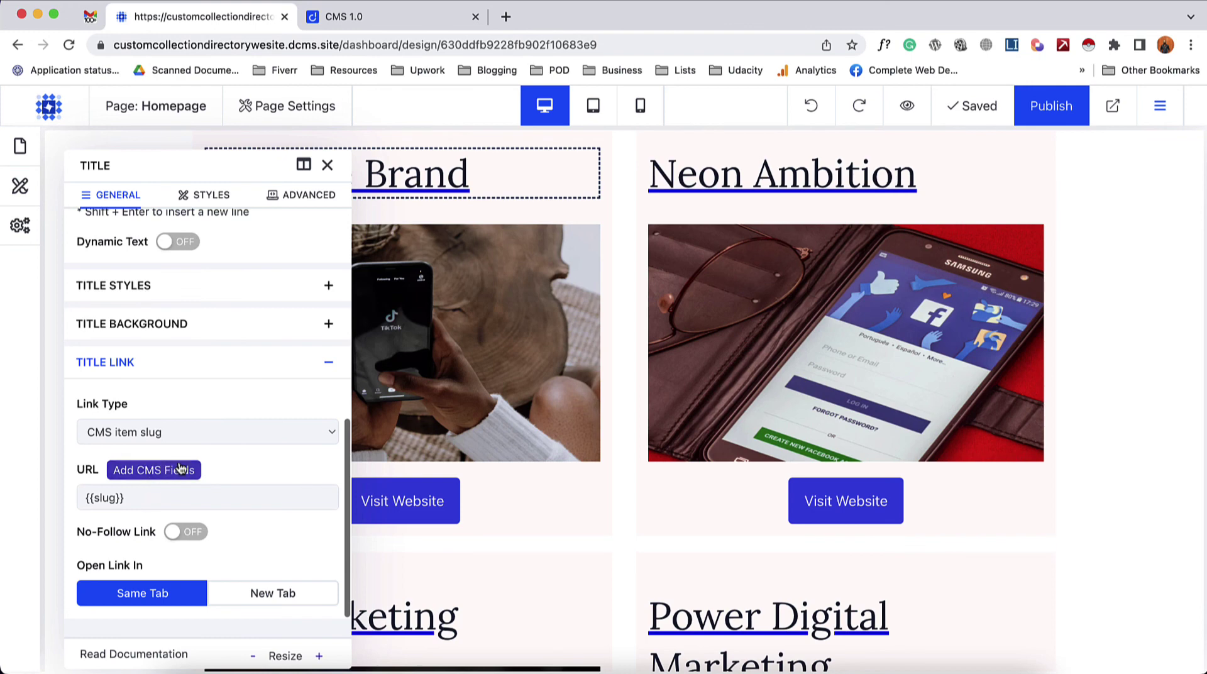
{"action": "left_click", "coordinate": [326, 165]}
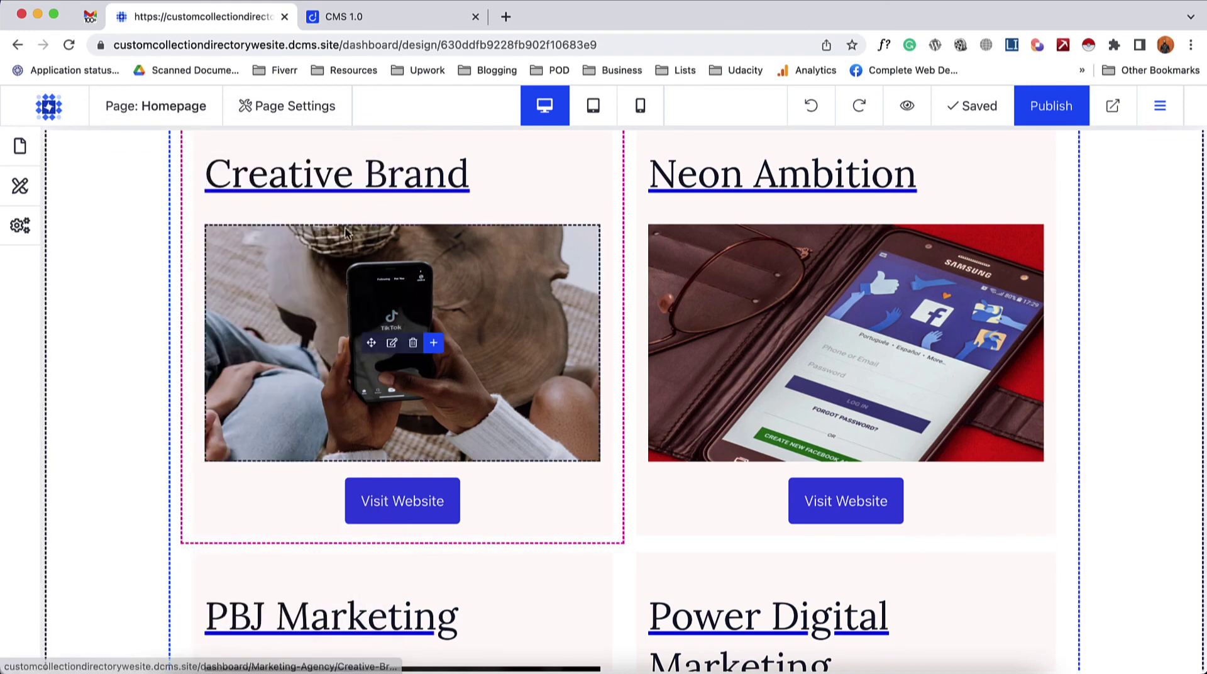
- Make each card image link to its agency's CMS item slug page
{"action": "left_click", "coordinate": [391, 343]}
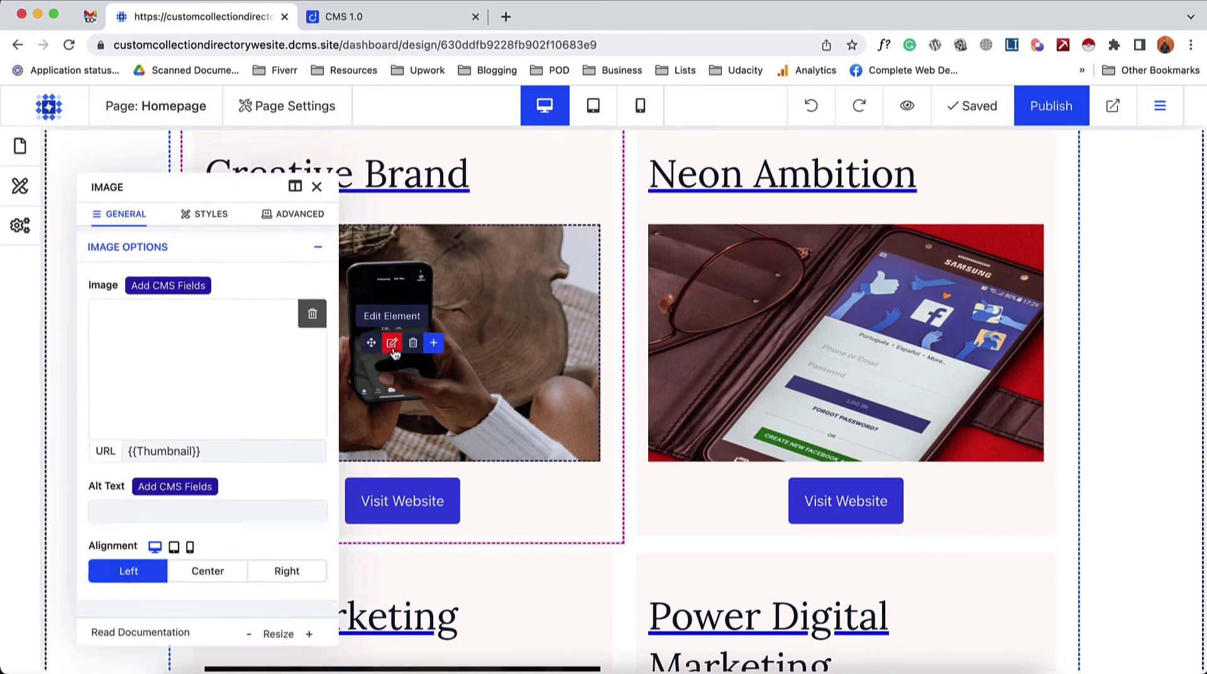
{"action": "scroll", "coordinate": [286, 414], "scroll_direction": "down", "scroll_amount": 5}
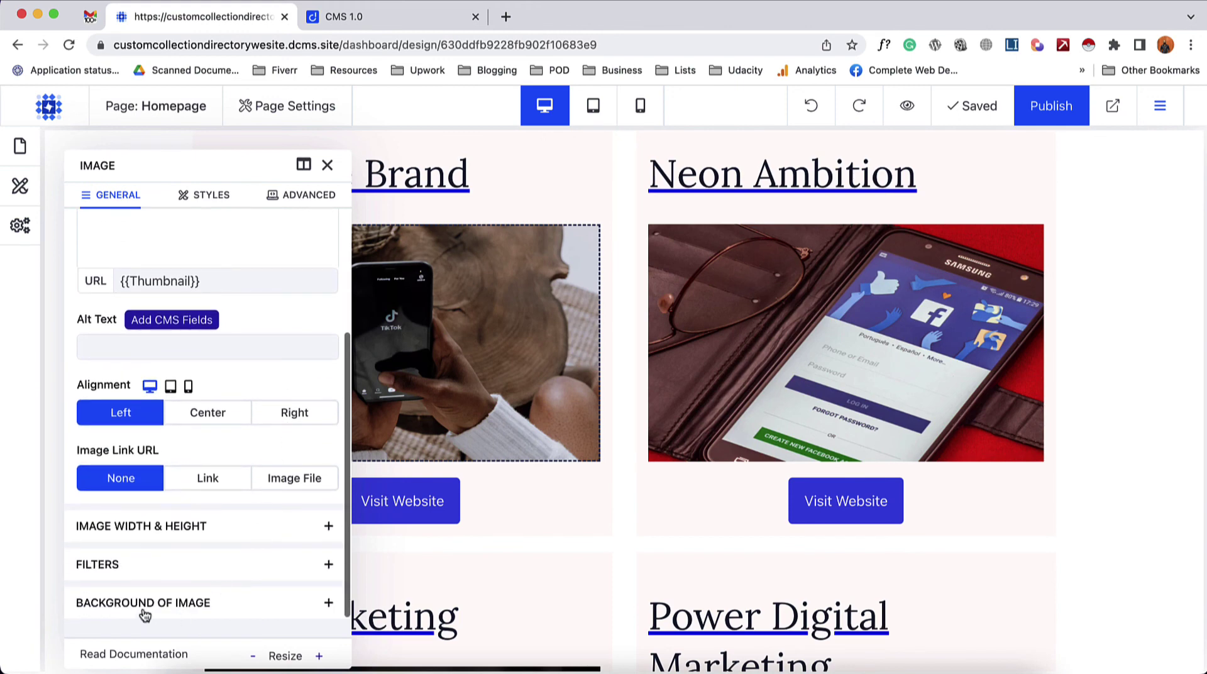
{"action": "scroll", "coordinate": [157, 541], "scroll_direction": "up", "scroll_amount": 2}
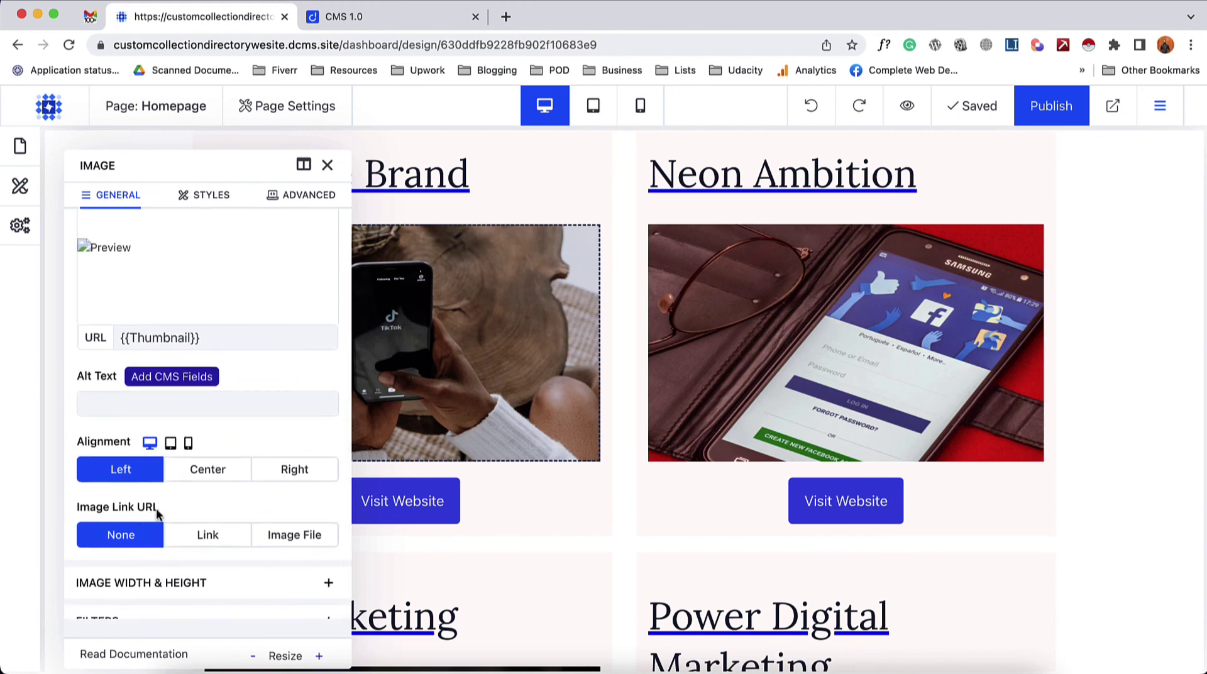
{"action": "left_click", "coordinate": [208, 535]}
{"action": "scroll", "coordinate": [217, 539], "scroll_direction": "down", "scroll_amount": 2}
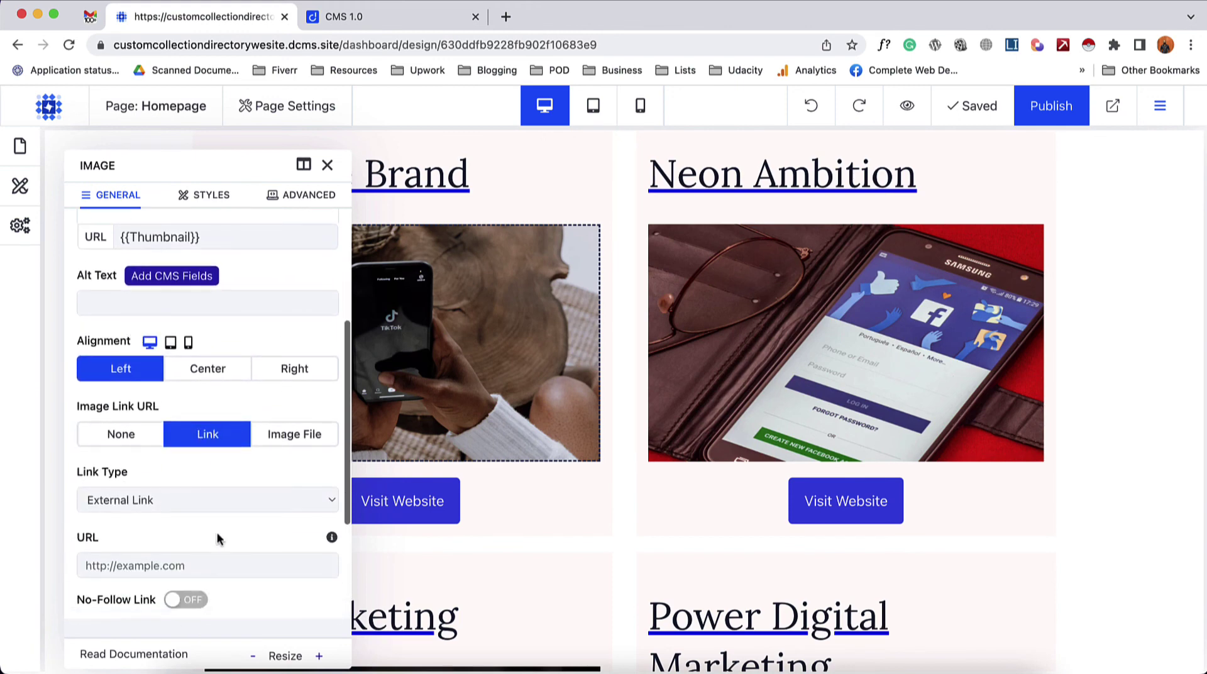
{"action": "left_click", "coordinate": [153, 490]}
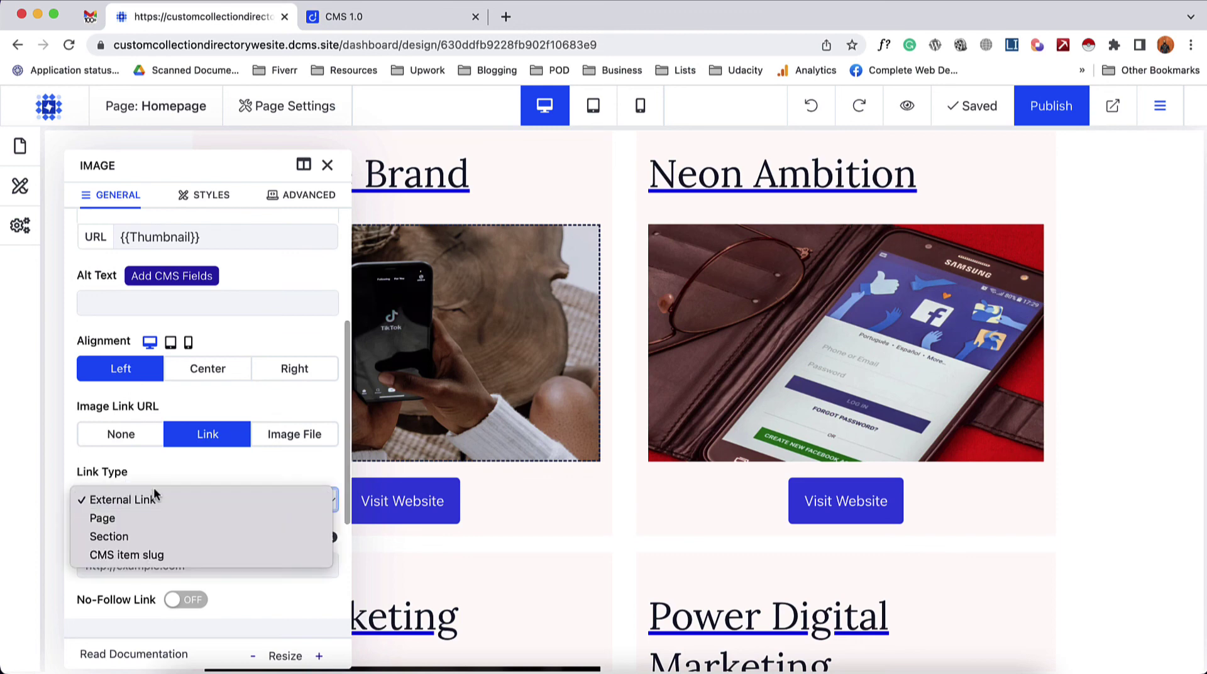
{"action": "left_click", "coordinate": [137, 555]}
{"action": "scroll", "coordinate": [126, 534], "scroll_direction": "down", "scroll_amount": 2}
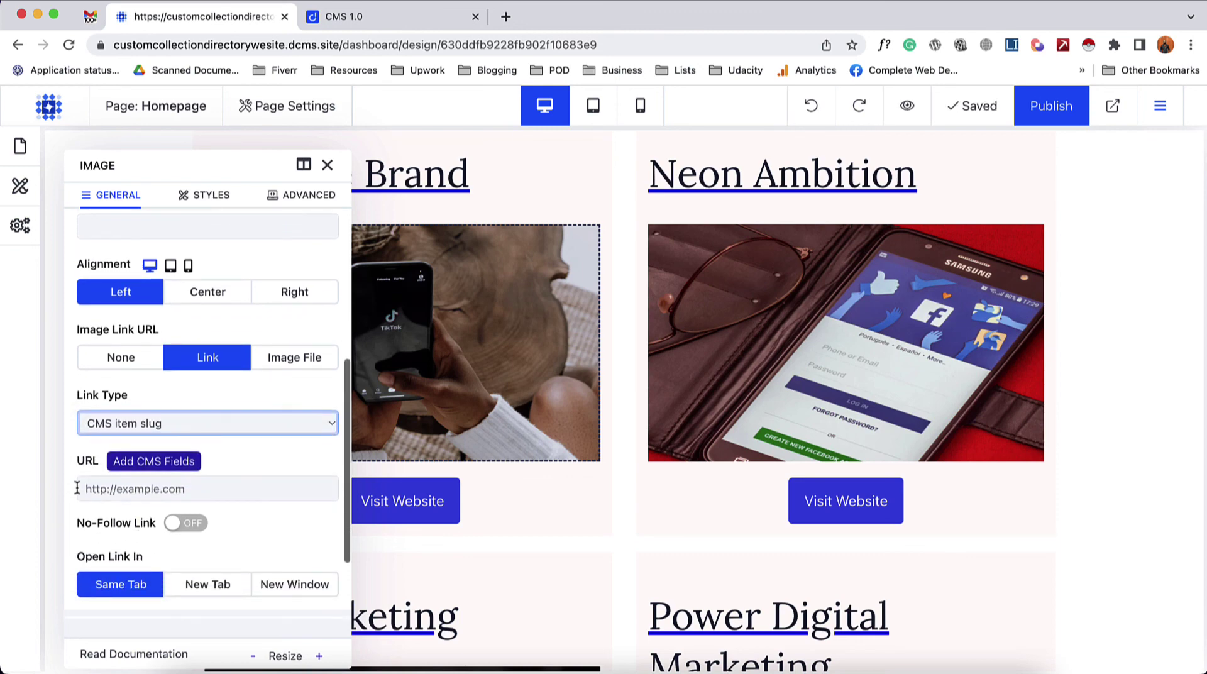
{"action": "left_click", "coordinate": [142, 465]}
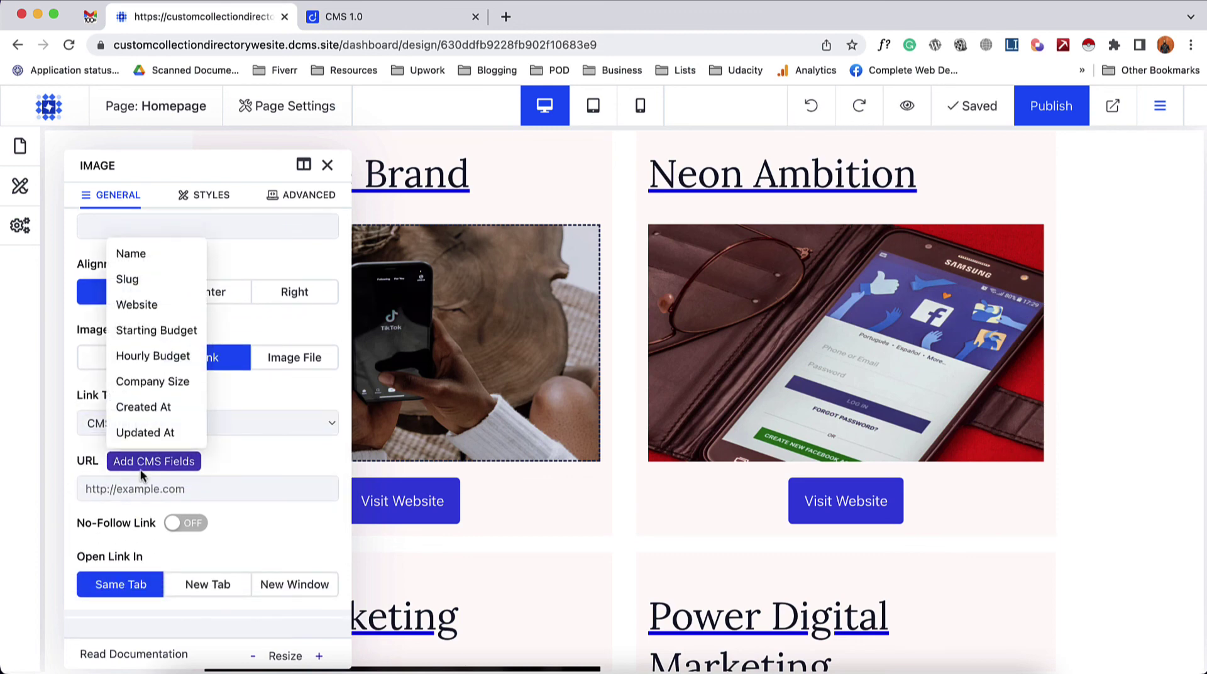
{"action": "left_click", "coordinate": [148, 280]}
- Republish the homepage with the linked card images
{"action": "left_click", "coordinate": [327, 165]}
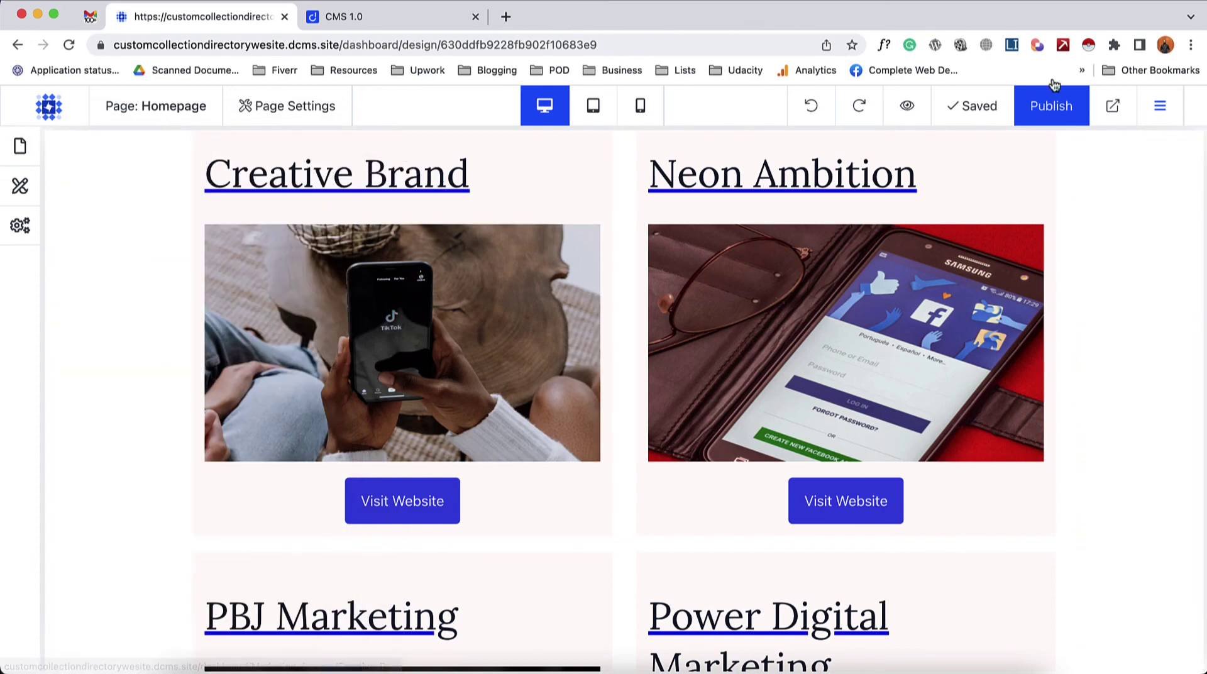
{"action": "left_click", "coordinate": [1047, 110]}
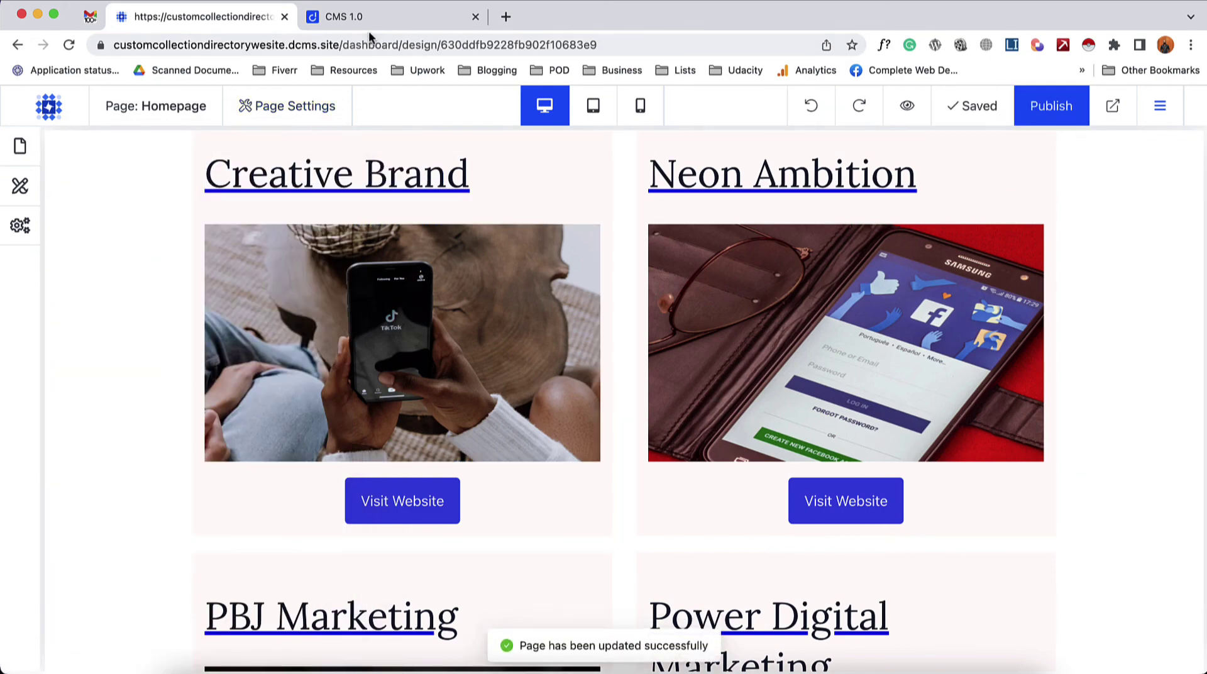
{"action": "left_click", "coordinate": [371, 22]}
- Reload the live directory and open the Creative Brand page at /Marketing-Agency/Creative-Brand
{"action": "left_click", "coordinate": [70, 46]}
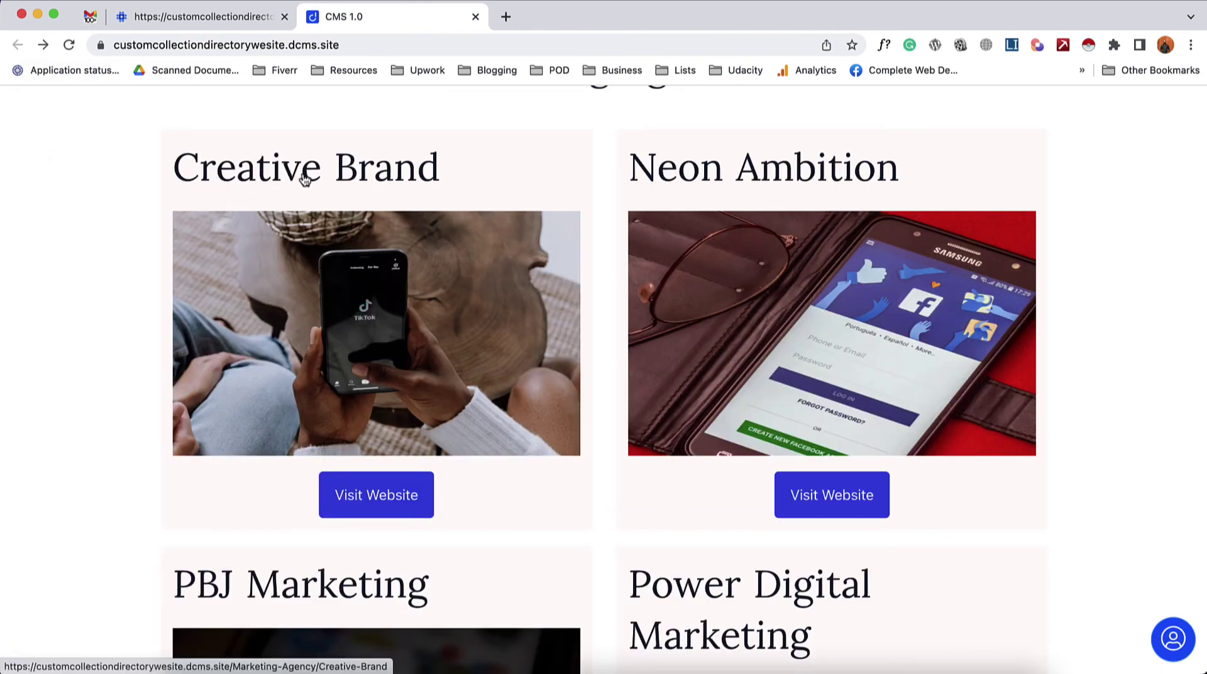
{"action": "left_click", "coordinate": [305, 179]}
{"action": "scroll", "coordinate": [159, 477], "scroll_direction": "down", "scroll_amount": 4}
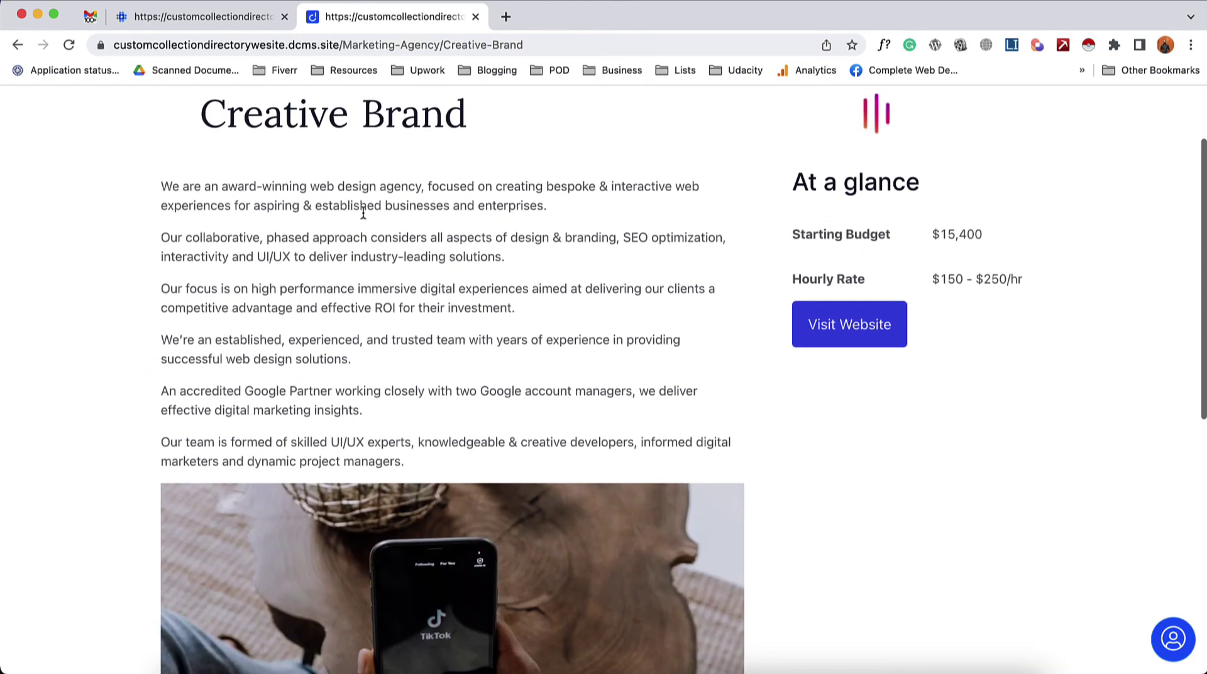
{"action": "scroll", "coordinate": [269, 183], "scroll_direction": "up", "scroll_amount": 2}
{"action": "scroll", "coordinate": [256, 429], "scroll_direction": "down", "scroll_amount": 15}
{"action": "scroll", "coordinate": [258, 432], "scroll_direction": "up", "scroll_amount": 20}
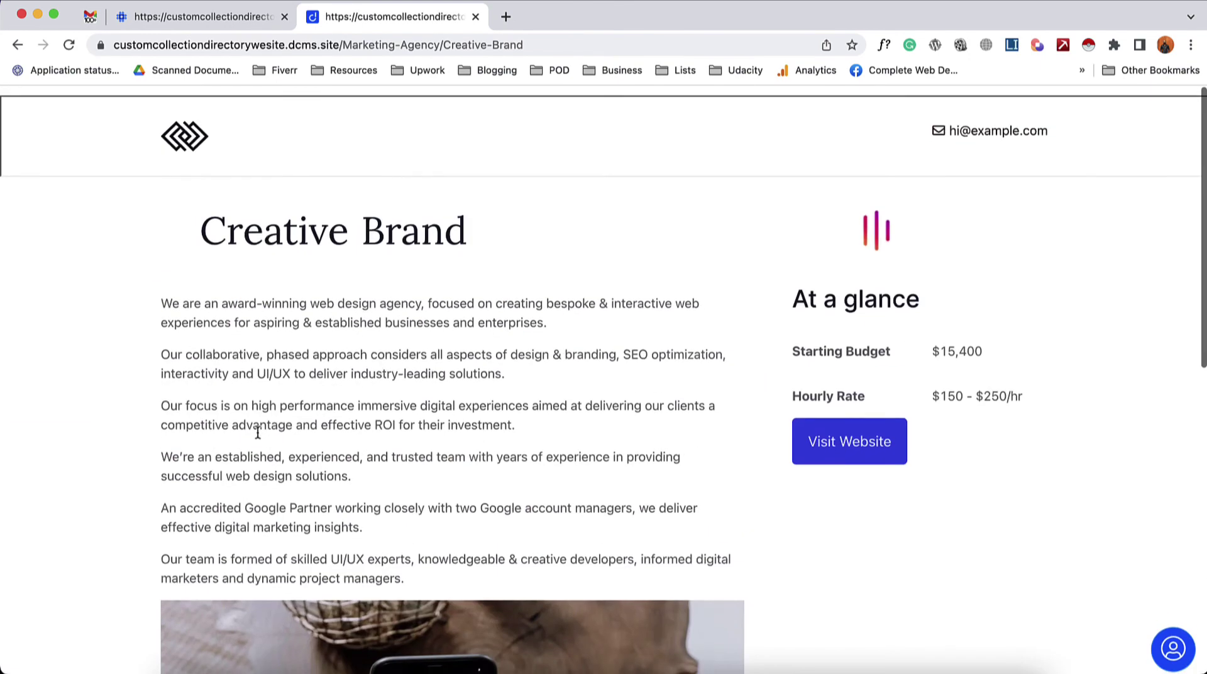
{"action": "scroll", "coordinate": [325, 410], "scroll_direction": "down", "scroll_amount": 1}
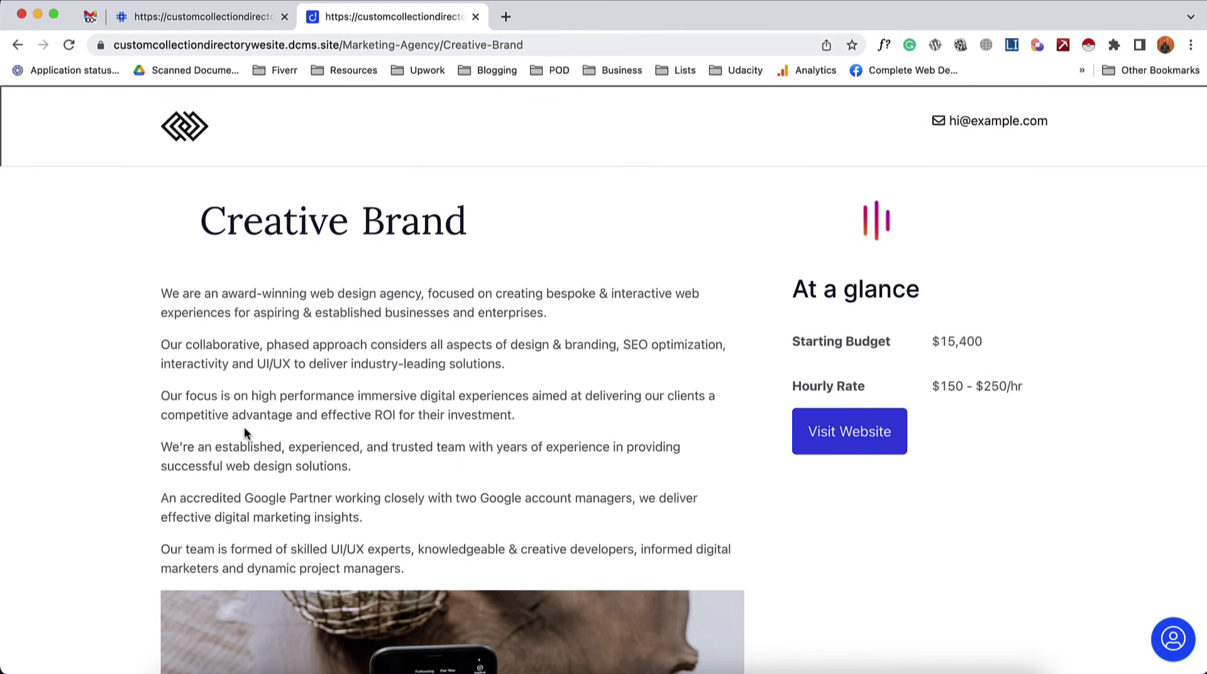